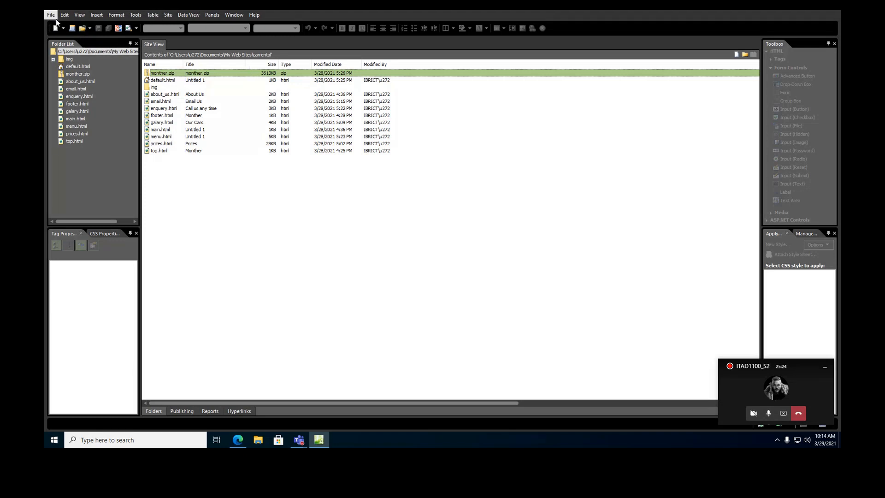
Create an empty site at My Web Sites\computershop.
{"action": "left_click", "coordinate": [168, 16]}
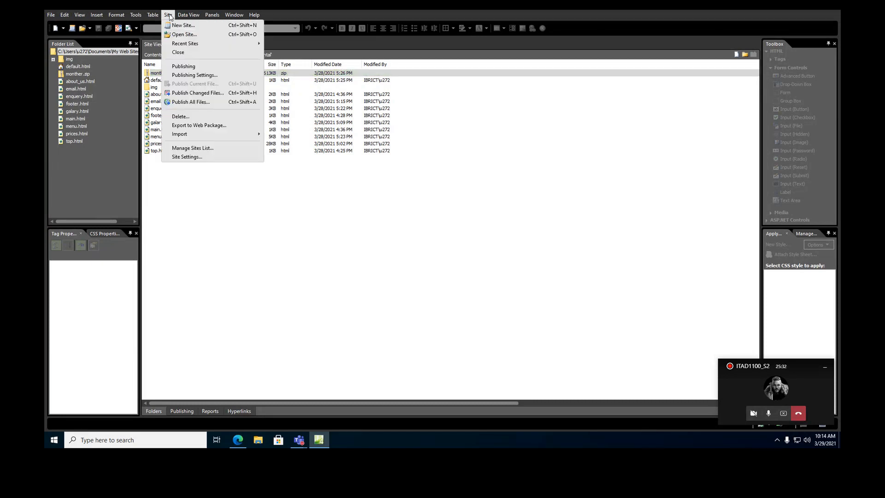
{"action": "left_click", "coordinate": [173, 26]}
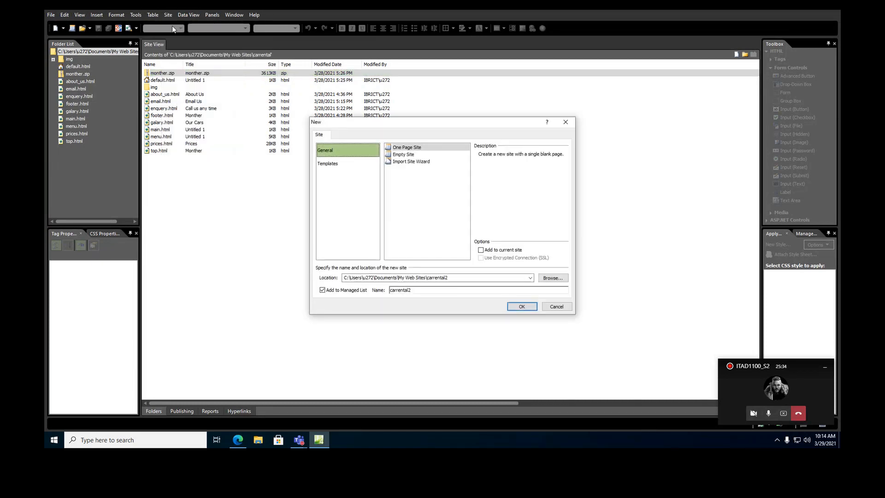
{"action": "left_click", "coordinate": [398, 156]}
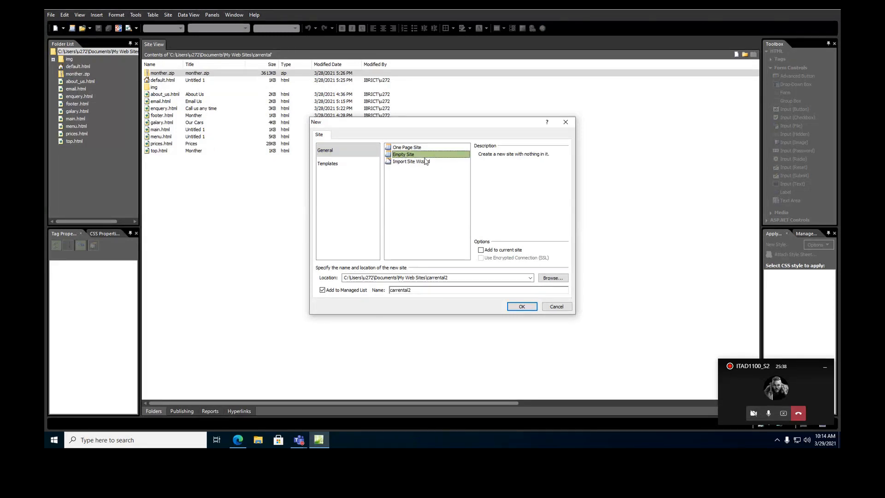
{"action": "left_click", "coordinate": [468, 278]}
{"action": "left_click", "coordinate": [469, 278]}
{"action": "key", "text": "BackSpace"}
{"action": "key", "text": "BackSpace"}
{"action": "key", "text": "BackSpace"}
{"action": "key", "text": "BackSpace"}
{"action": "key", "text": "BackSpace"}
{"action": "key", "text": "BackSpace"}
{"action": "key", "text": "BackSpace"}
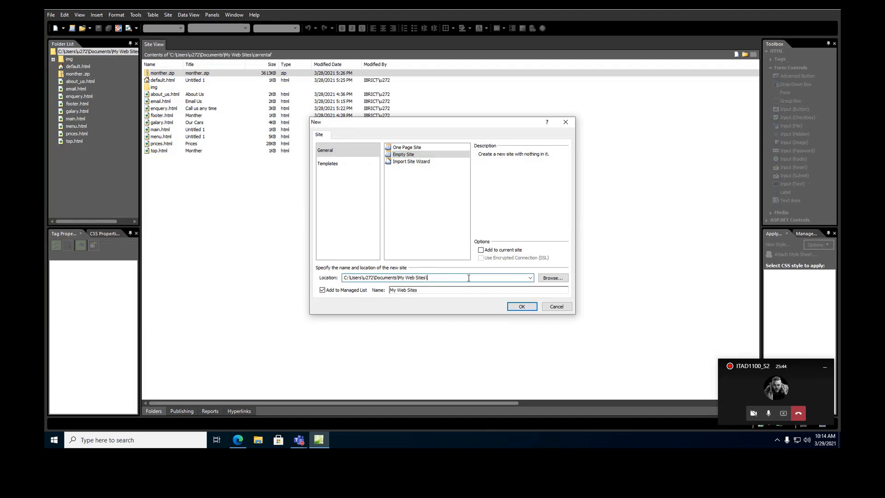
{"action": "type", "text": "omputershop"}
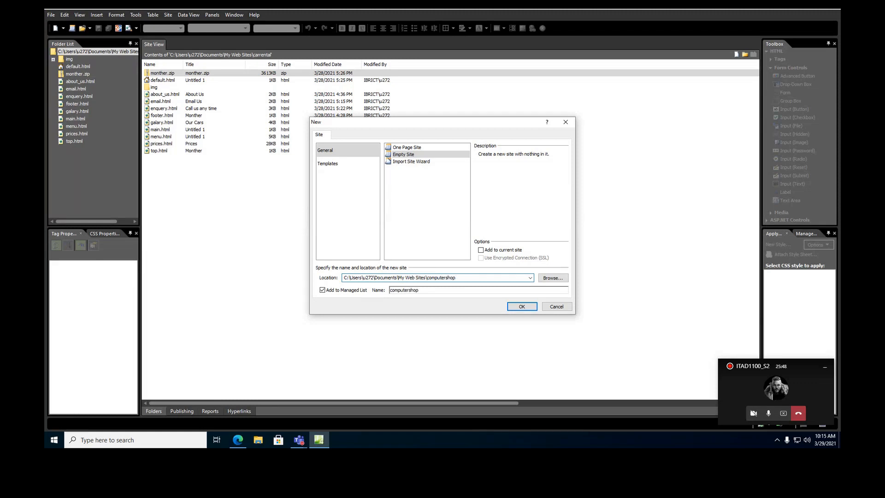
{"action": "left_click", "coordinate": [522, 306]}
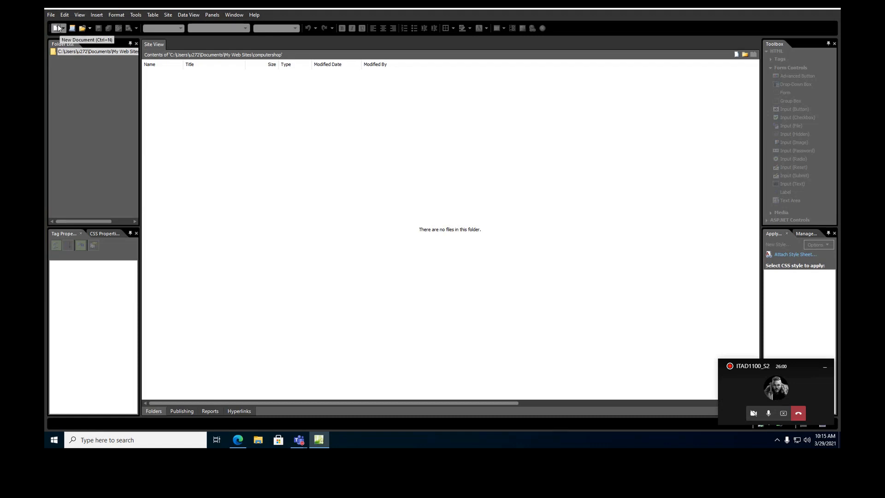
Bring up the New Page dialog showing the Frames Pages templates.
{"action": "right_click", "coordinate": [63, 54]}
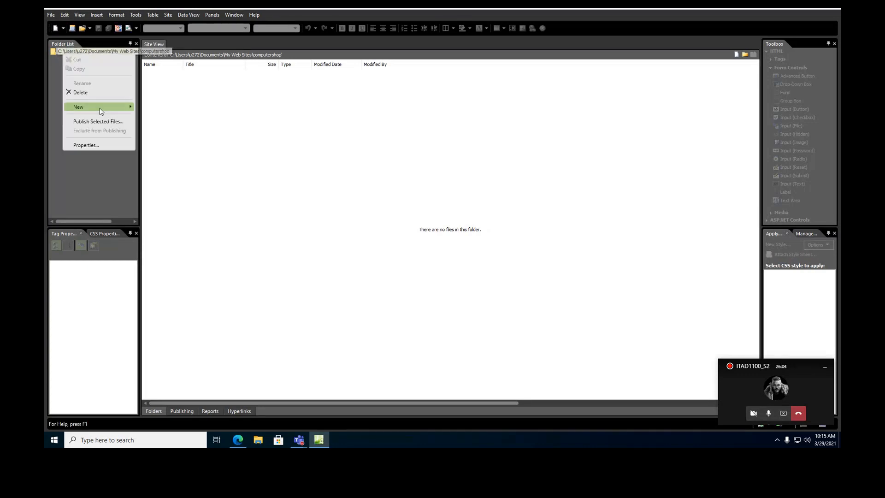
{"action": "left_click", "coordinate": [51, 15]}
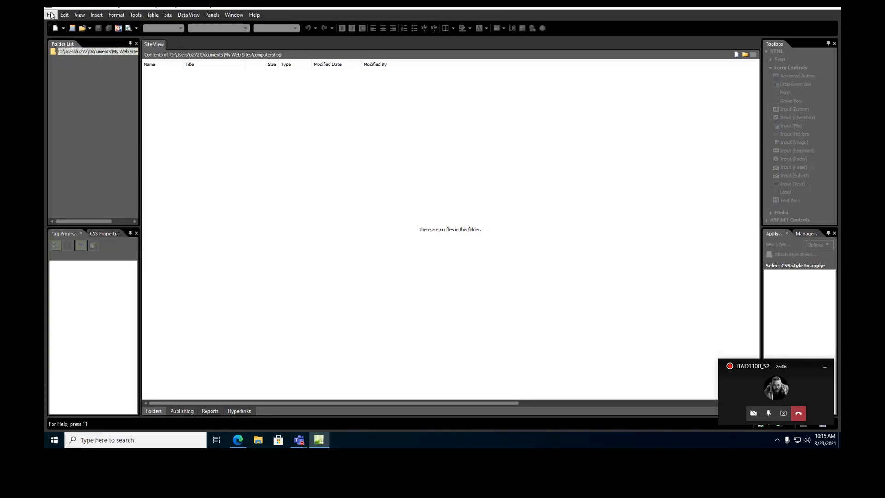
{"action": "left_click", "coordinate": [51, 15]}
{"action": "mouse_move", "coordinate": [57, 26]}
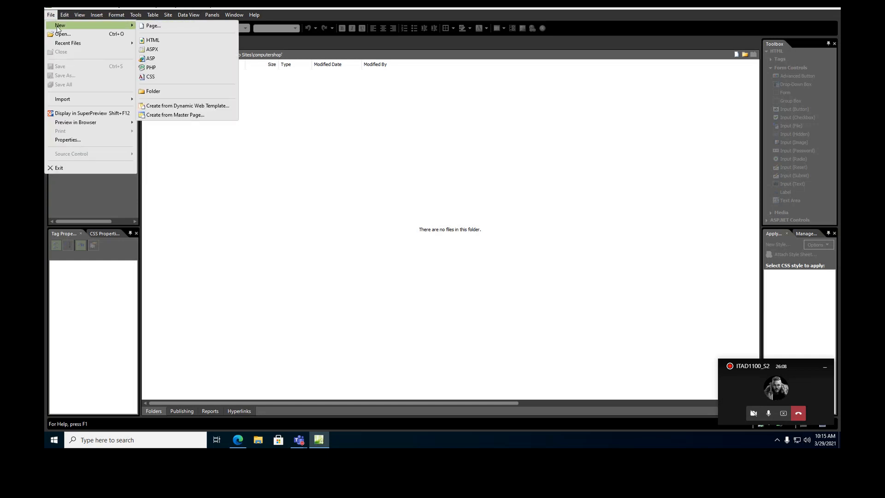
{"action": "left_click", "coordinate": [151, 26]}
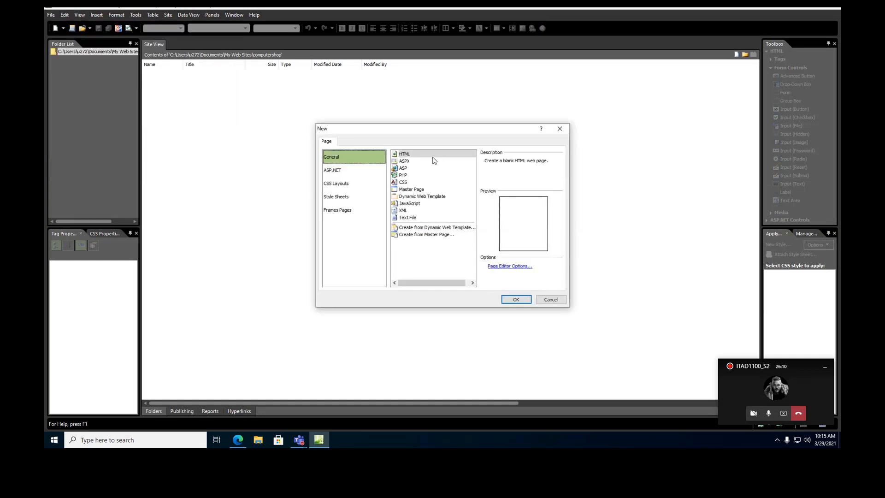
{"action": "left_click", "coordinate": [428, 157]}
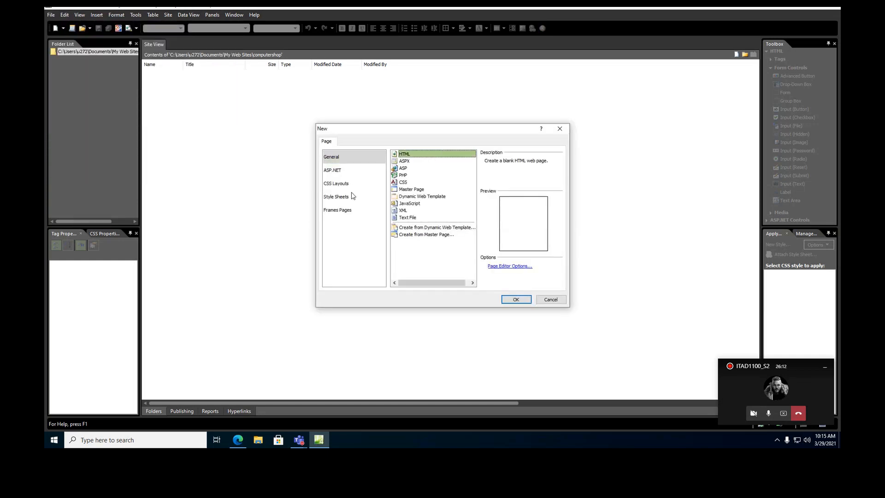
{"action": "left_click", "coordinate": [340, 210]}
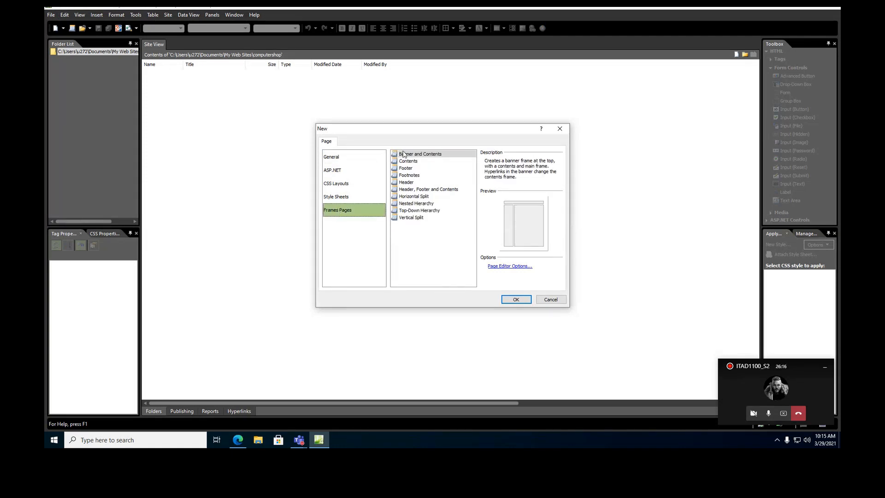
Compare the frame layouts and create a Header, Footer and Contents frames page.
{"action": "left_click", "coordinate": [411, 190]}
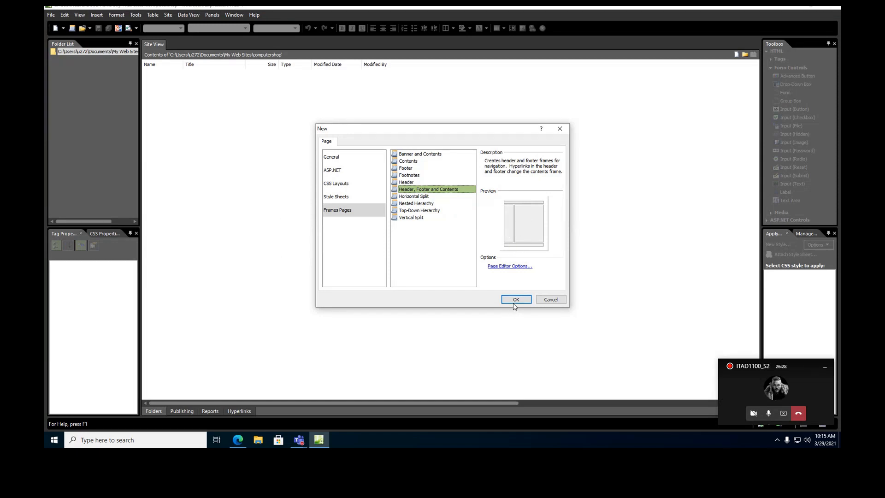
{"action": "left_click", "coordinate": [418, 203]}
{"action": "left_click", "coordinate": [418, 198]}
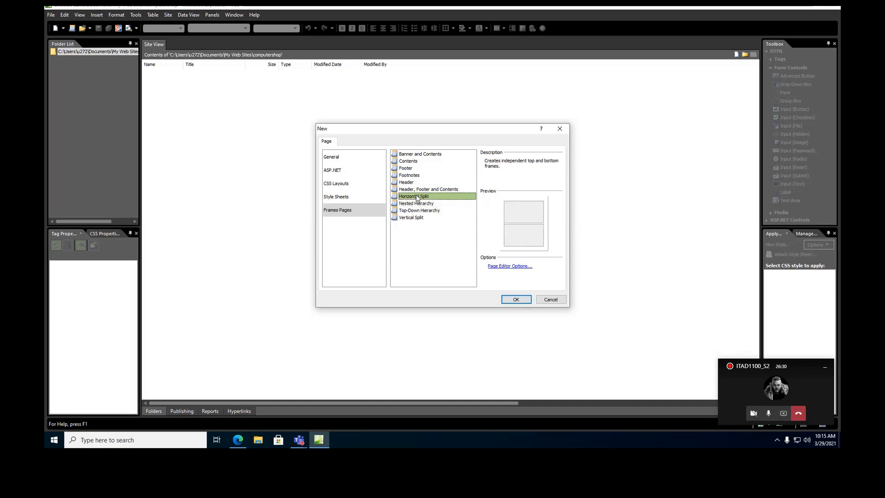
{"action": "left_click", "coordinate": [410, 175]}
{"action": "left_click", "coordinate": [410, 169]}
{"action": "left_click", "coordinate": [409, 154]}
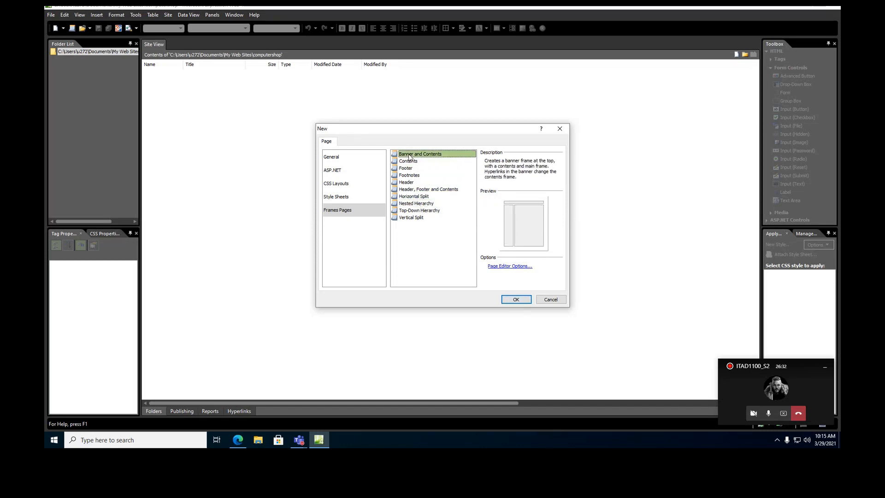
{"action": "left_click", "coordinate": [410, 176]}
{"action": "left_click", "coordinate": [408, 183]}
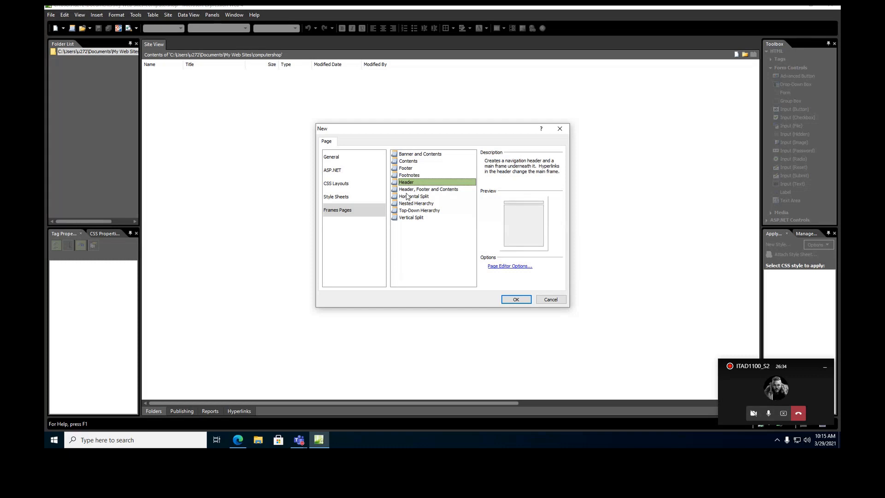
{"action": "left_click", "coordinate": [407, 196]}
{"action": "left_click", "coordinate": [411, 190]}
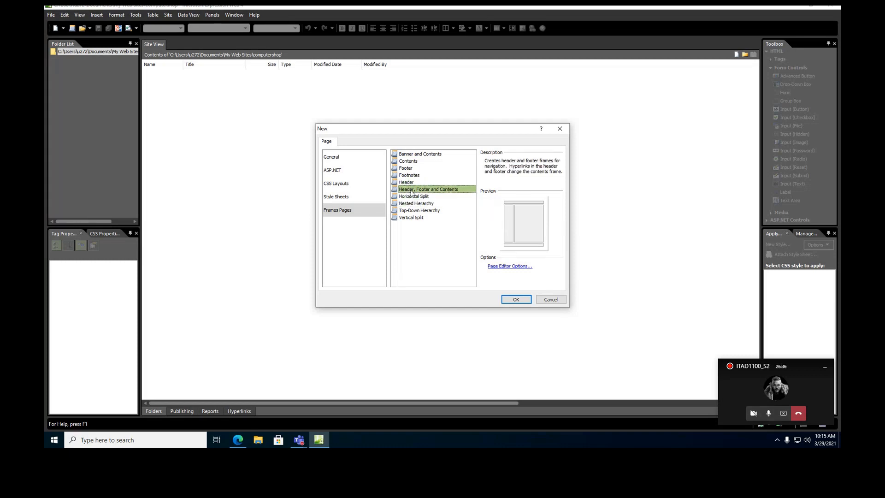
{"action": "left_click", "coordinate": [516, 300]}
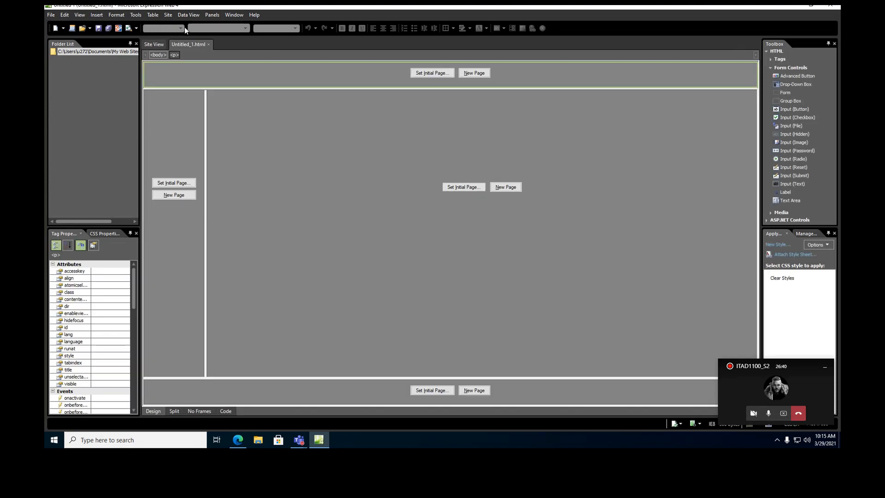
Save the untitled frames page as default.html in the computershop site.
{"action": "right_click", "coordinate": [194, 43]}
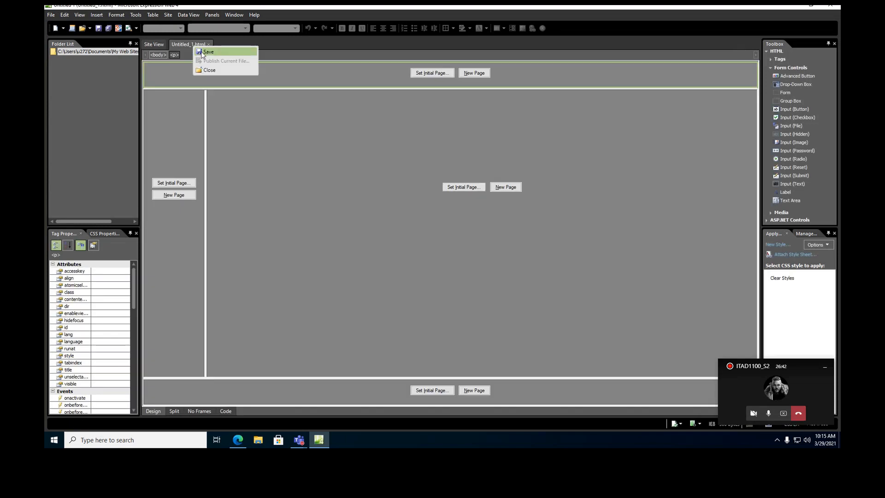
{"action": "left_click", "coordinate": [201, 52]}
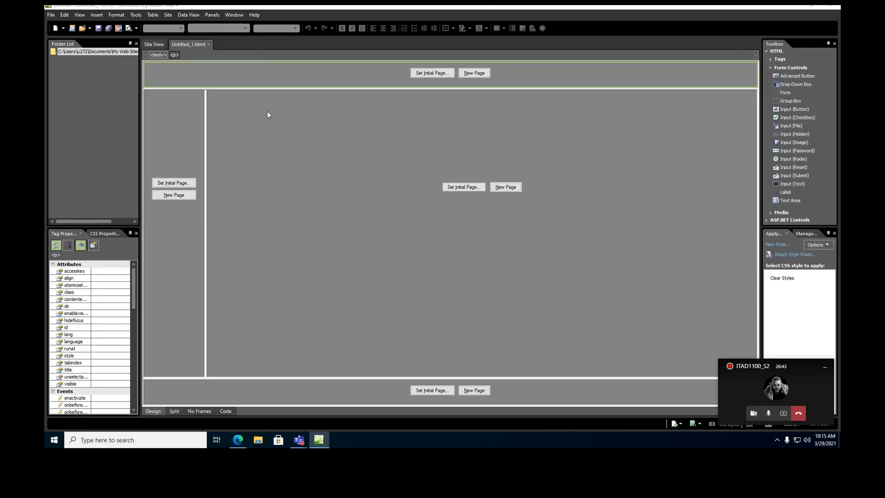
{"action": "left_click", "coordinate": [336, 316]}
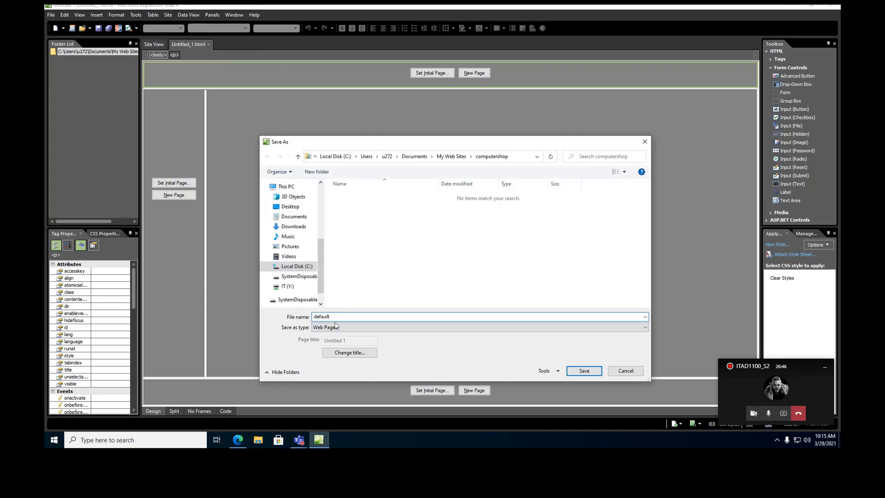
{"action": "left_click", "coordinate": [580, 373]}
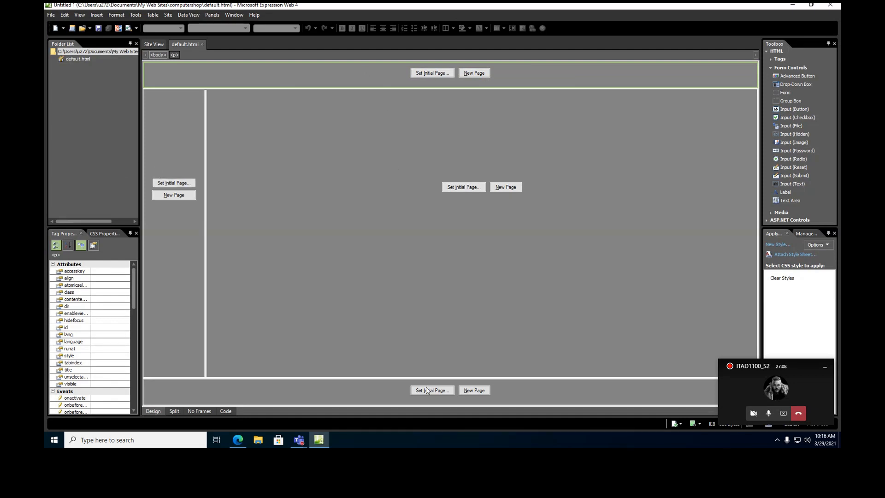
Add a blank page to the top frame, then undo it.
{"action": "left_click", "coordinate": [51, 16]}
{"action": "mouse_move", "coordinate": [62, 24]}
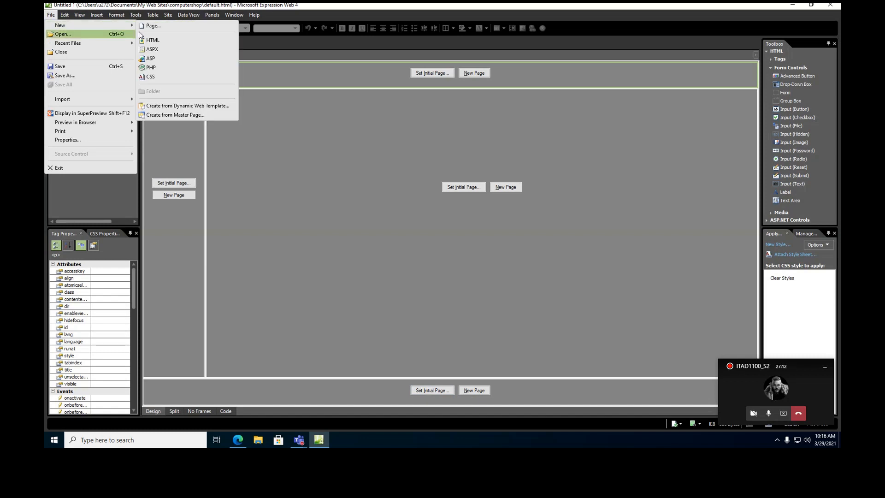
{"action": "left_click", "coordinate": [168, 28]}
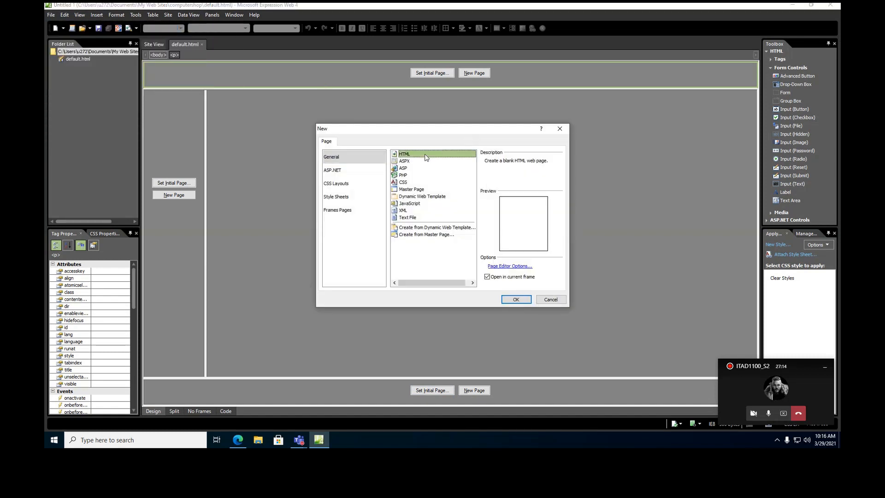
{"action": "left_click", "coordinate": [512, 300]}
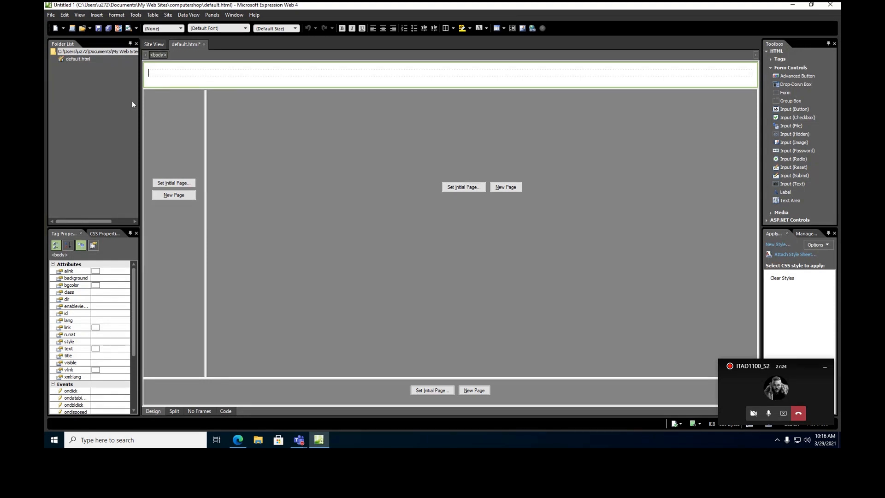
{"action": "left_click", "coordinate": [120, 109]}
{"action": "left_click", "coordinate": [297, 111]}
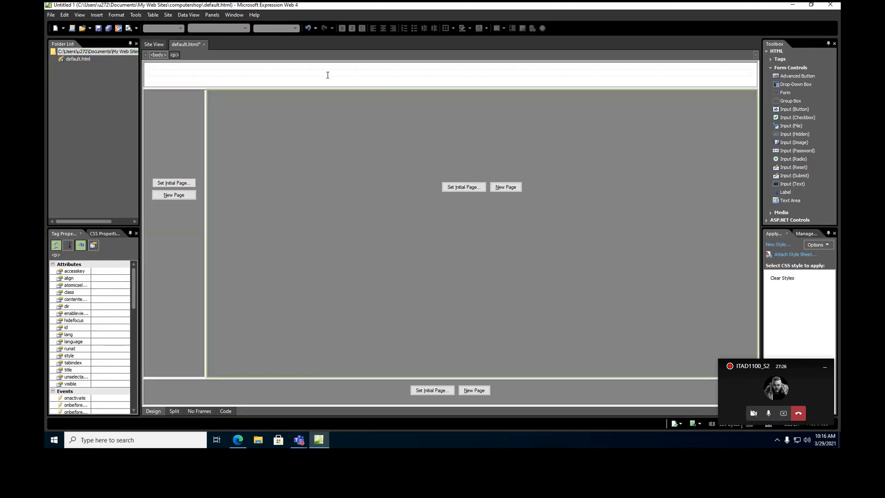
{"action": "key", "text": "ctrl+z"}
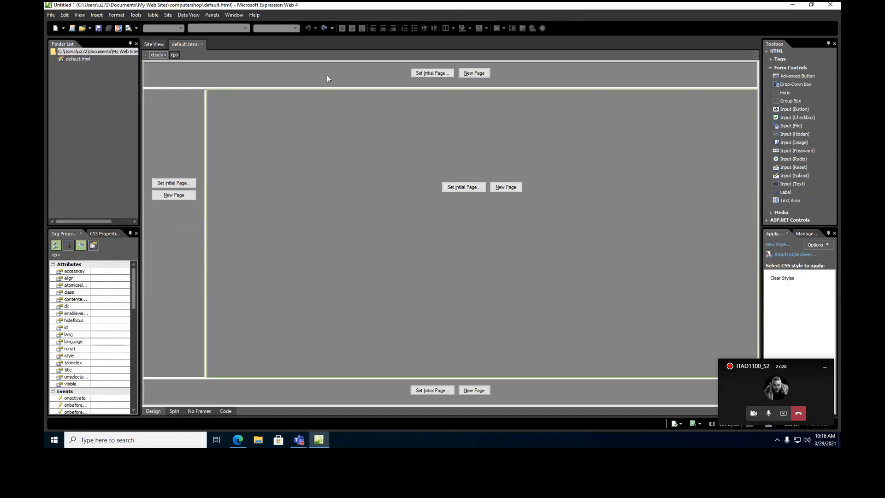
Add a new HTML page named top.html to the site root.
{"action": "right_click", "coordinate": [74, 52]}
{"action": "mouse_move", "coordinate": [92, 105]}
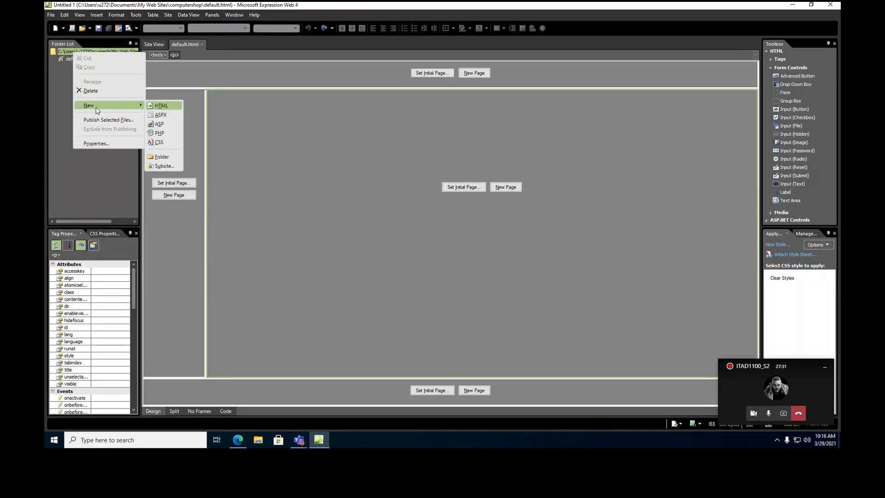
{"action": "left_click", "coordinate": [165, 103]}
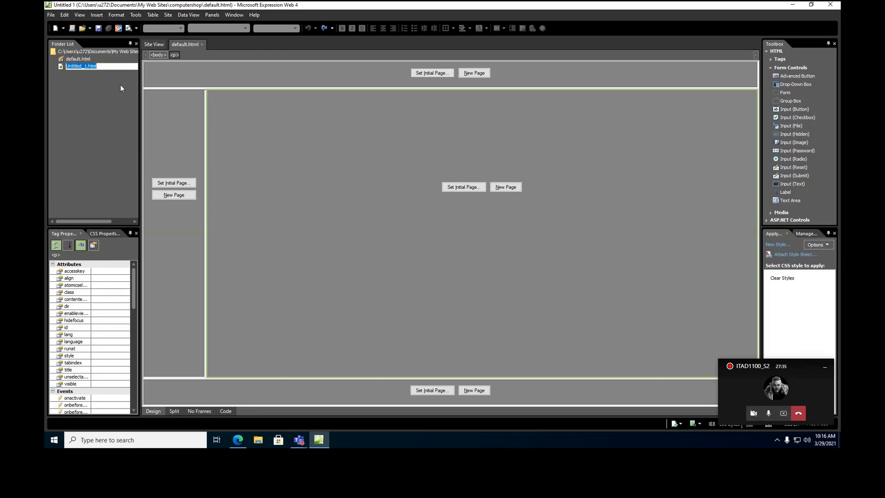
{"action": "type", "text": "top.html"}
{"action": "key", "text": "Return"}
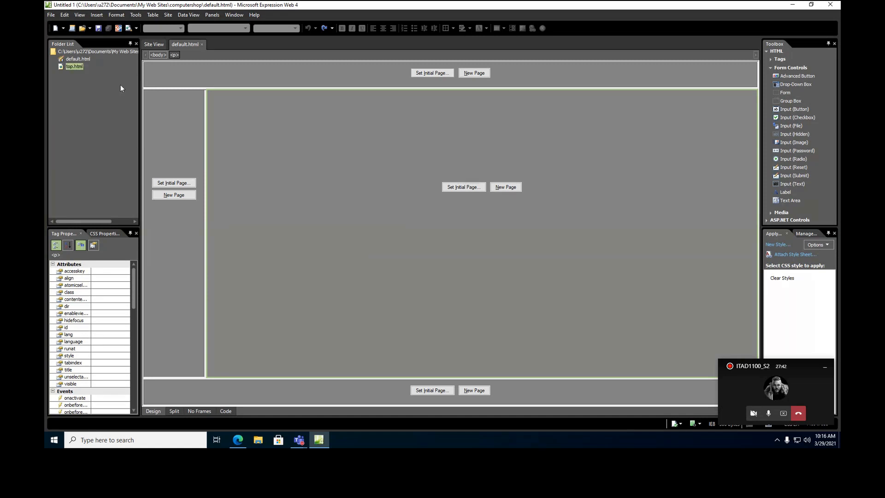
Open top.html and insert an empty positioned layer, layer1, into it.
{"action": "double_click", "coordinate": [74, 67]}
{"action": "left_click", "coordinate": [256, 74]}
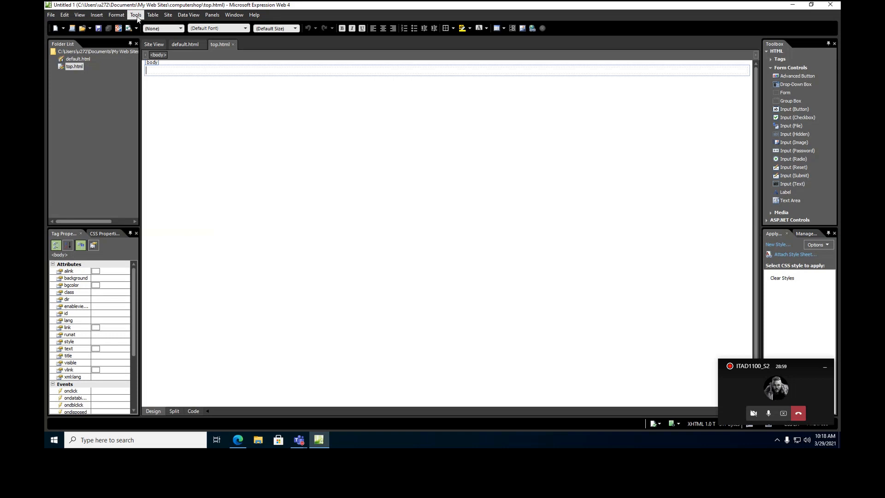
{"action": "left_click", "coordinate": [101, 16]}
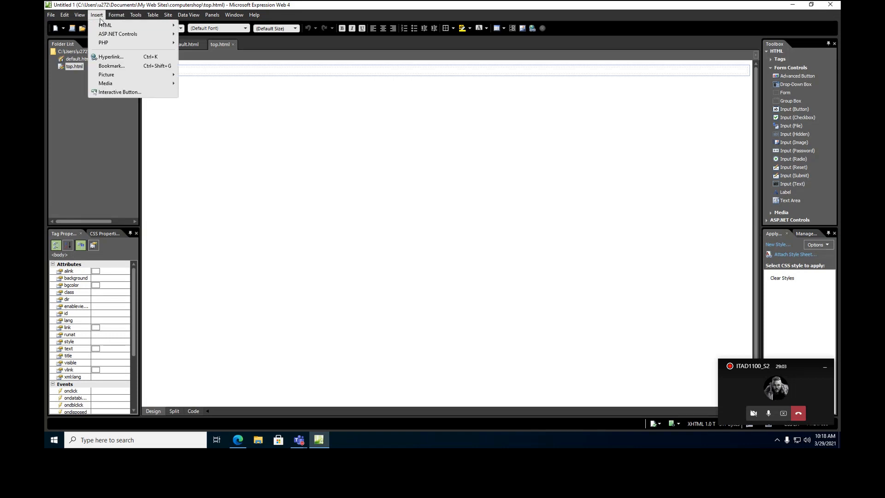
{"action": "mouse_move", "coordinate": [103, 27]}
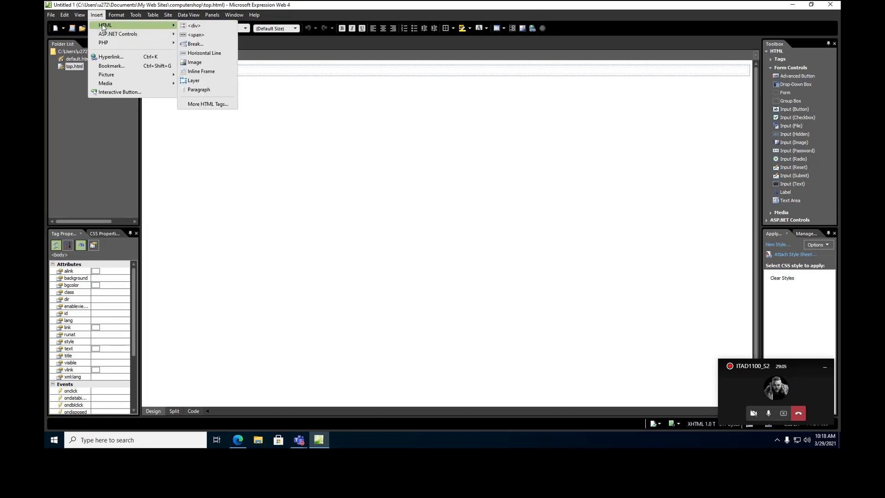
{"action": "left_click", "coordinate": [194, 81]}
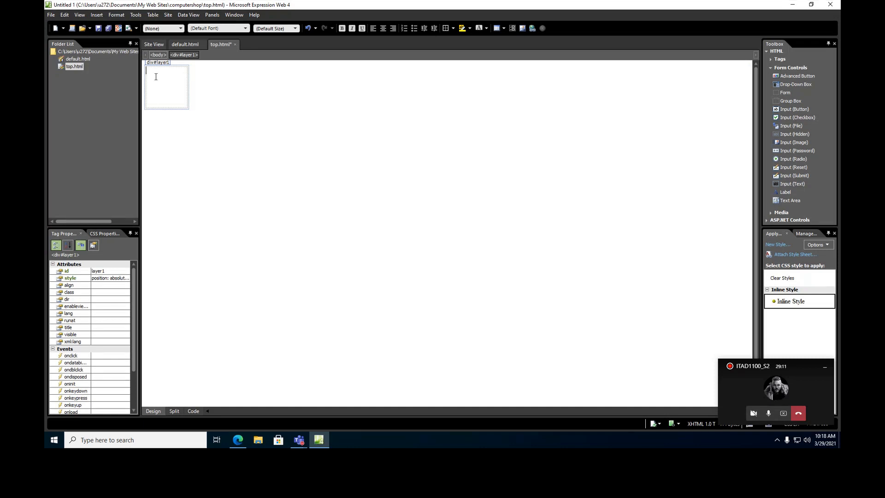
Insert the comp_logo picture into the layer and shrink it down.
{"action": "left_click", "coordinate": [80, 15]}
{"action": "mouse_move", "coordinate": [97, 14]}
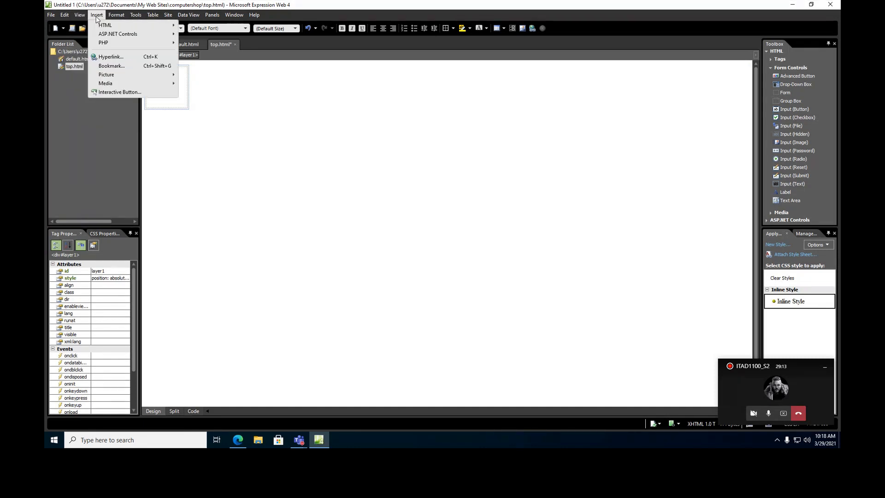
{"action": "mouse_move", "coordinate": [113, 75]}
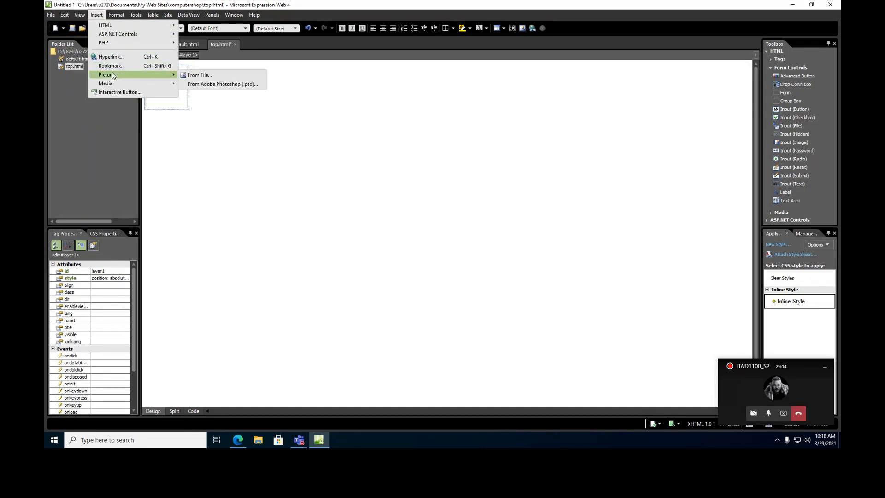
{"action": "left_click", "coordinate": [203, 75]}
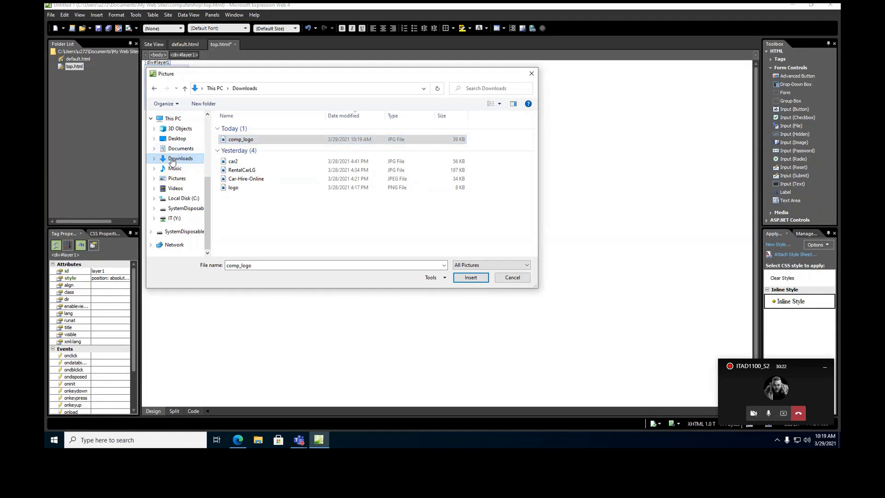
{"action": "left_click", "coordinate": [470, 278]}
{"action": "left_click", "coordinate": [466, 233]}
{"action": "left_click", "coordinate": [262, 176]}
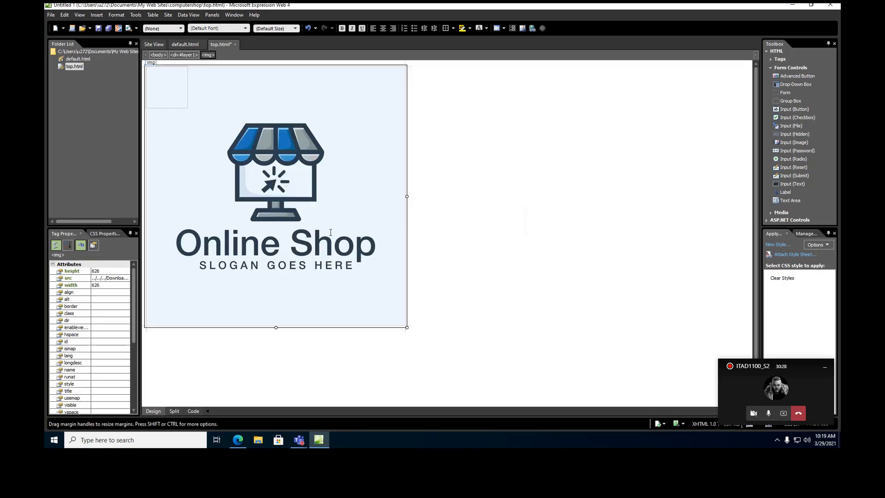
{"action": "left_click_drag", "start_coordinate": [402, 328], "coordinate": [187, 107]}
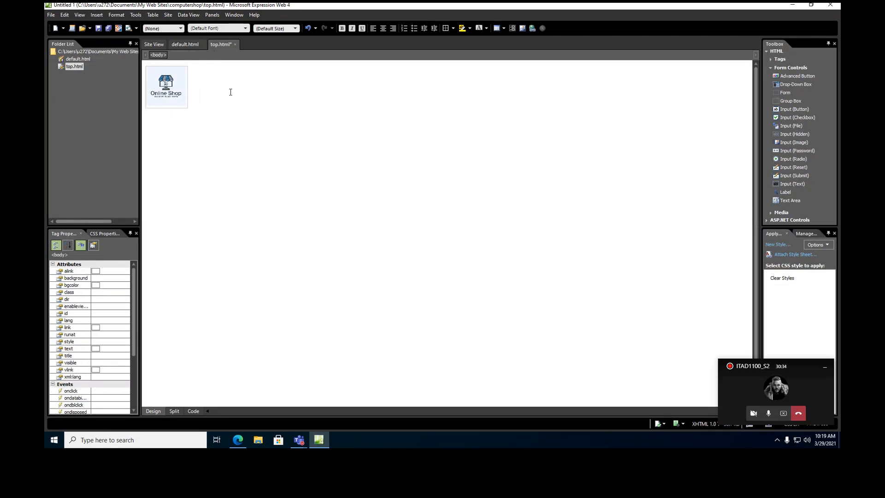
Add a top paragraph, shrink the logo to 67×50, and fit the layer around it.
{"action": "key", "text": "Return"}
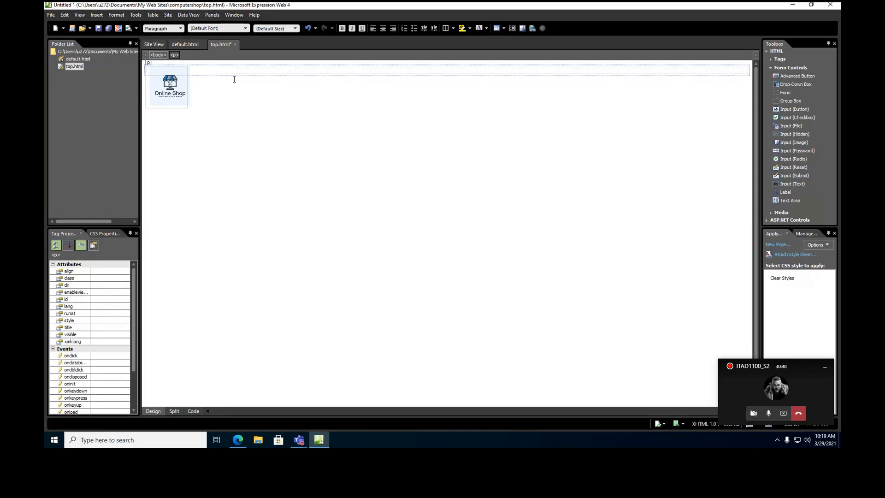
{"action": "left_click", "coordinate": [177, 85]}
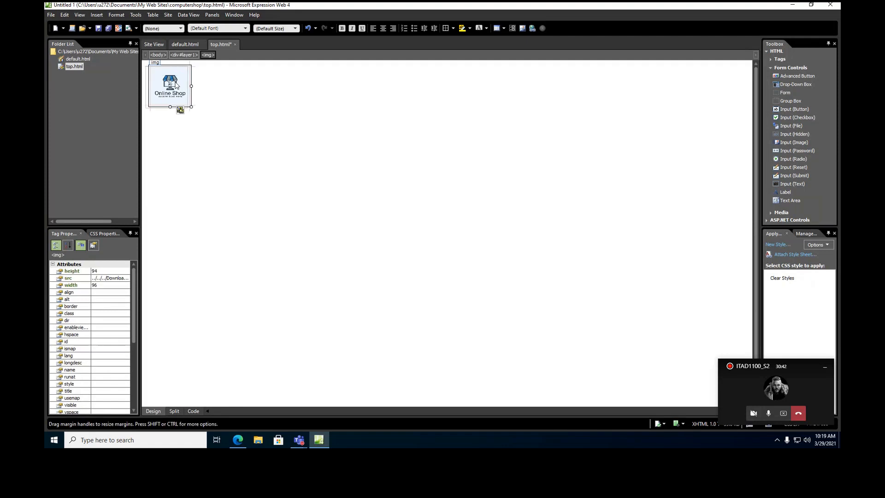
{"action": "left_click_drag", "start_coordinate": [174, 91], "coordinate": [175, 88]}
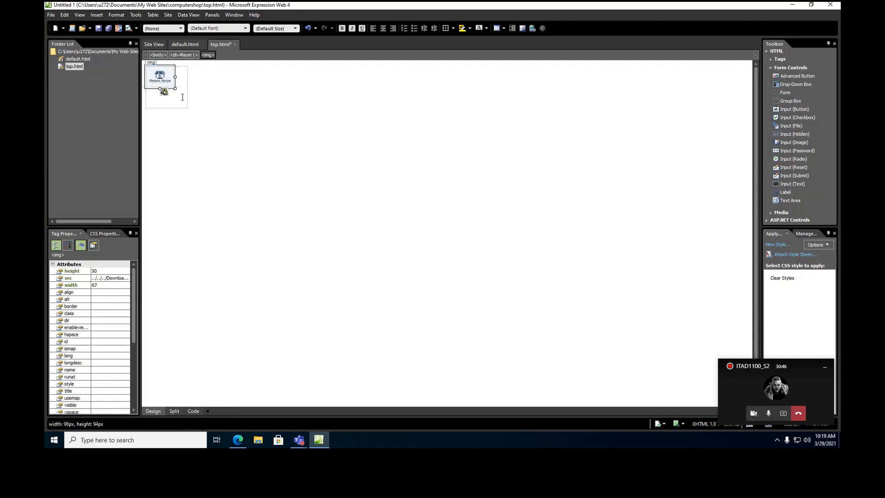
{"action": "left_click", "coordinate": [183, 96]}
{"action": "left_click", "coordinate": [188, 89]}
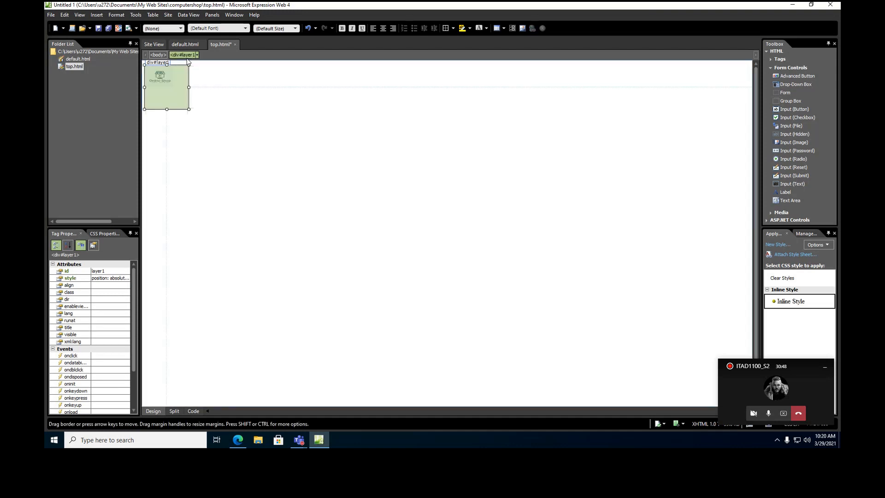
{"action": "left_click_drag", "start_coordinate": [183, 98], "coordinate": [177, 86]}
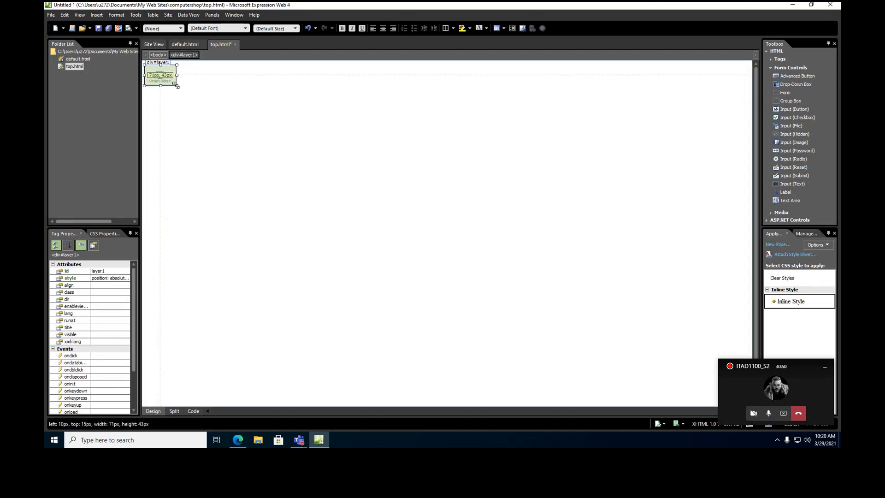
Type 'Monther Computer Shop' in the top paragraph and clean up the spacing before it.
{"action": "left_click", "coordinate": [341, 71]}
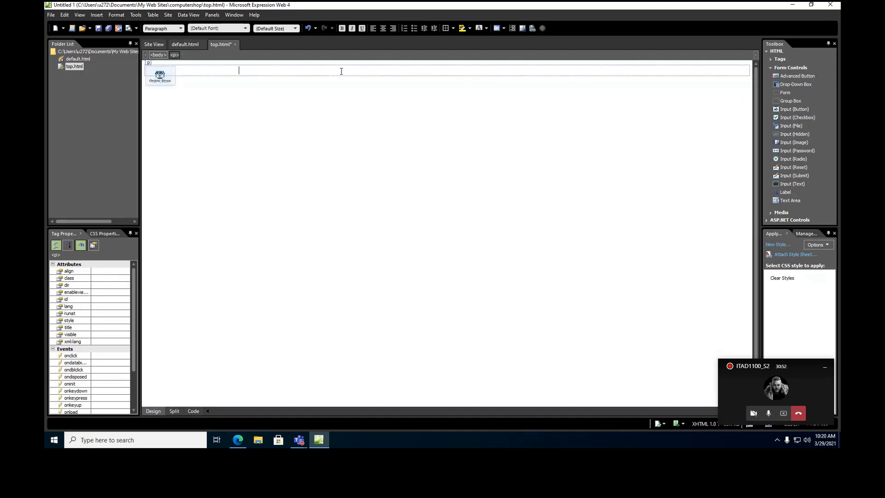
{"action": "type", "text": "Monther Computer Shop"}
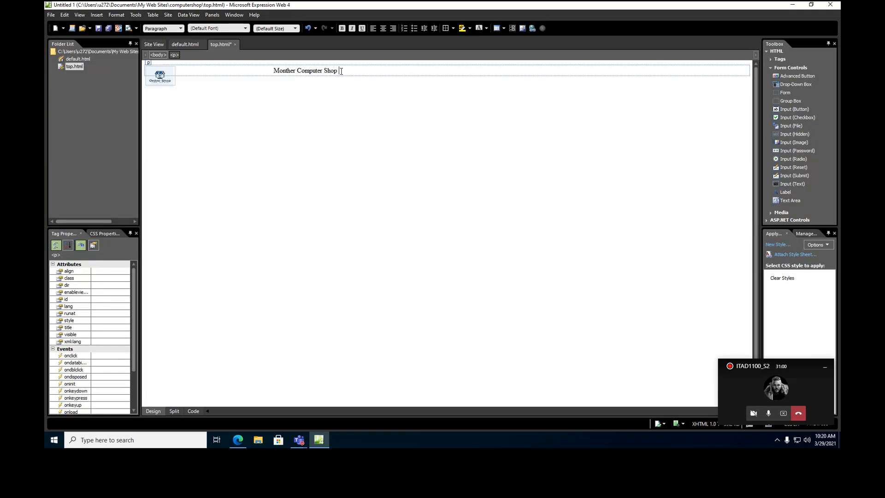
{"action": "left_click_drag", "start_coordinate": [274, 71], "coordinate": [347, 67]}
{"action": "left_click", "coordinate": [383, 28]}
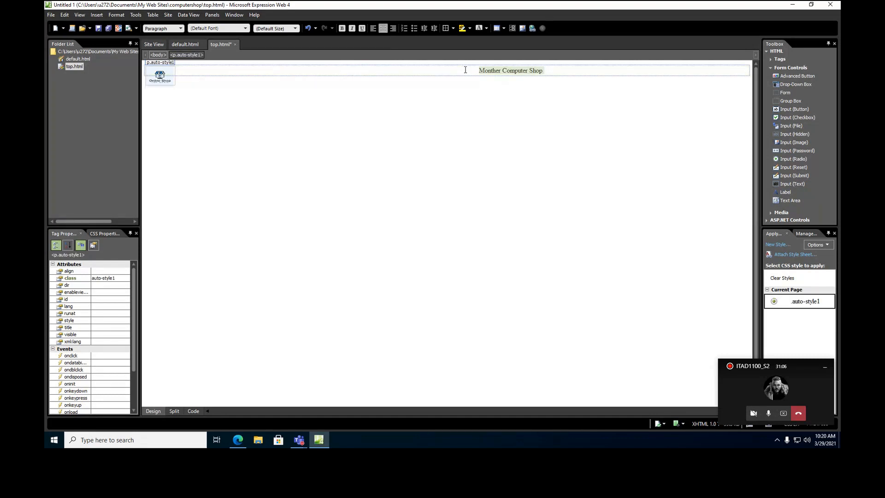
{"action": "left_click_drag", "start_coordinate": [409, 73], "coordinate": [310, 66]}
{"action": "key", "text": "BackSpace"}
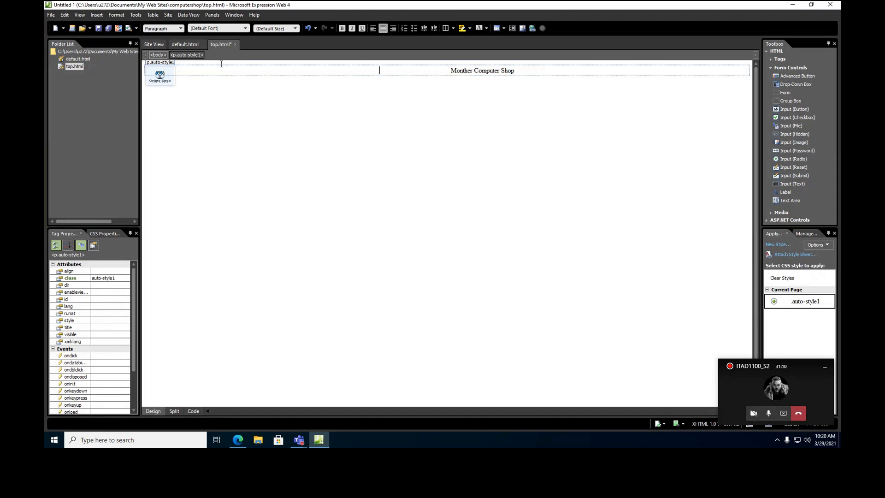
{"action": "key", "text": "Delete"}
{"action": "key", "text": "Delete"}
{"action": "key", "text": "Delete"}
{"action": "key", "text": "Delete"}
{"action": "key", "text": "Delete"}
{"action": "key", "text": "Delete"}
{"action": "key", "text": "Delete"}
{"action": "key", "text": "Delete"}
{"action": "key", "text": "Delete"}
{"action": "key", "text": "Delete"}
{"action": "key", "text": "Delete"}
{"action": "key", "text": "Delete"}
{"action": "key", "text": "Delete"}
{"action": "key", "text": "Delete"}
{"action": "key", "text": "Delete"}
{"action": "key", "text": "Delete"}
{"action": "key", "text": "Delete"}
{"action": "key", "text": "Delete"}
{"action": "key", "text": "Delete"}
{"action": "key", "text": "Delete"}
{"action": "key", "text": "Delete"}
{"action": "key", "text": "Delete"}
{"action": "key", "text": "Delete"}
{"action": "key", "text": "Delete"}
{"action": "key", "text": "Delete"}
{"action": "key", "text": "Delete"}
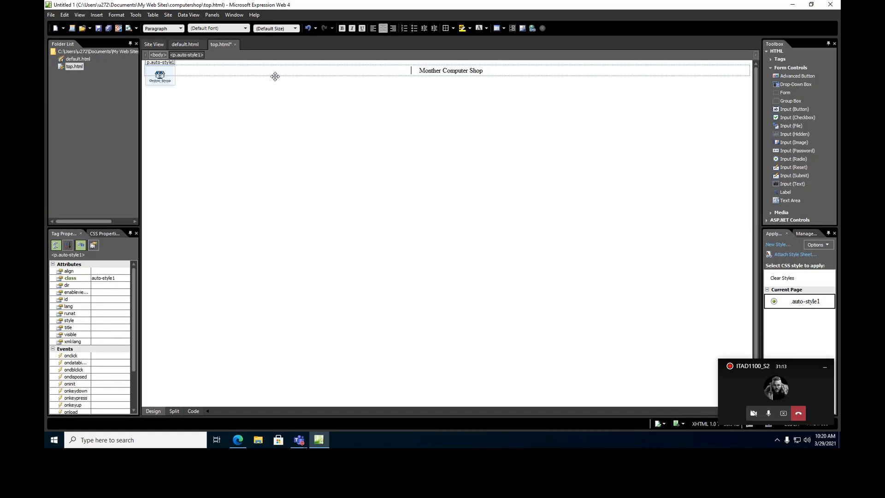
{"action": "key", "text": "Left"}
{"action": "left_click", "coordinate": [276, 76]}
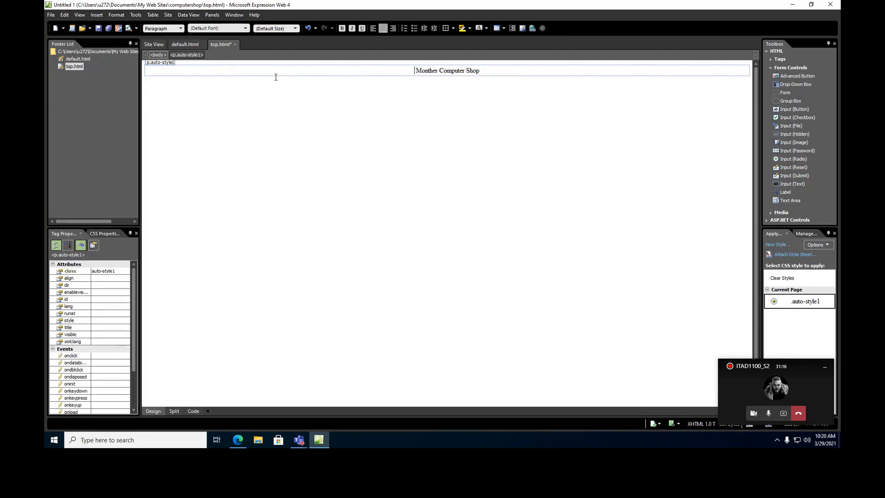
{"action": "key", "text": "ctrl+z"}
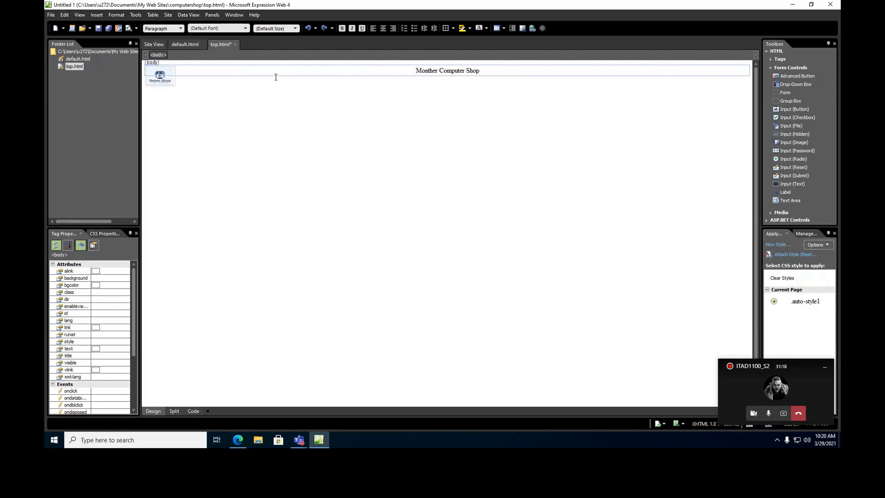
Format 'Monther Computer Shop' as a centred Heading 1.
{"action": "left_click", "coordinate": [392, 75]}
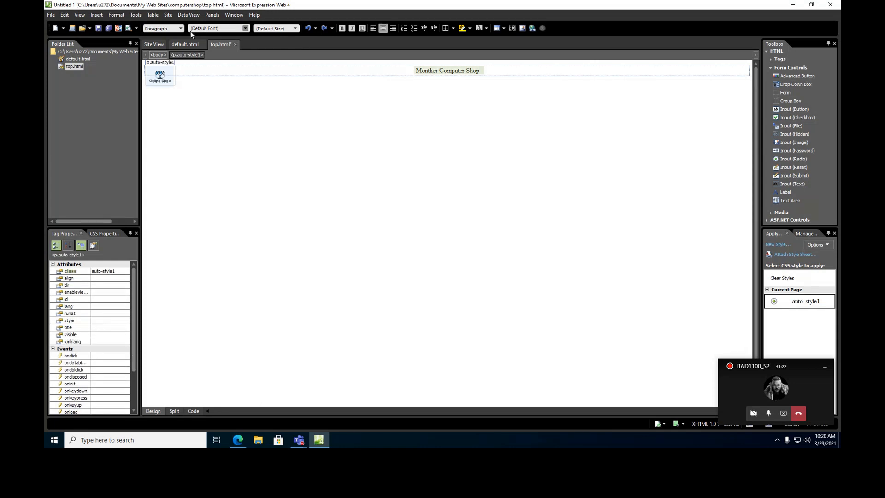
{"action": "left_click", "coordinate": [166, 29]}
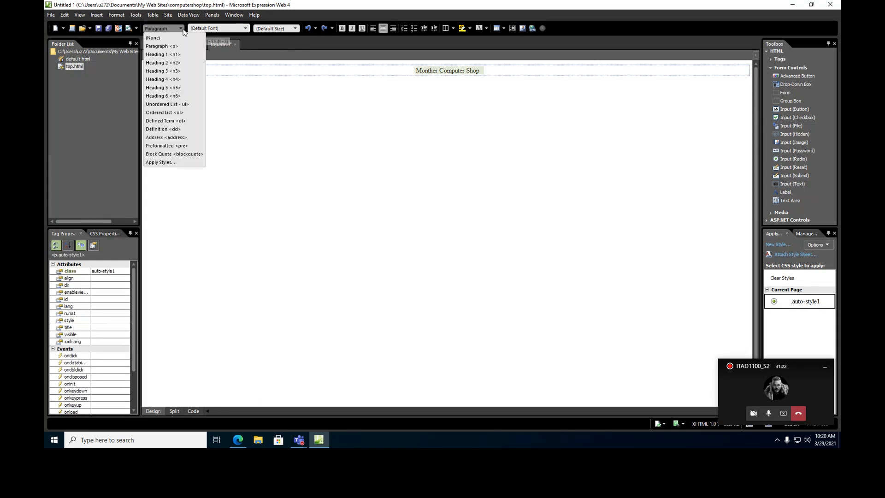
{"action": "left_click", "coordinate": [173, 55]}
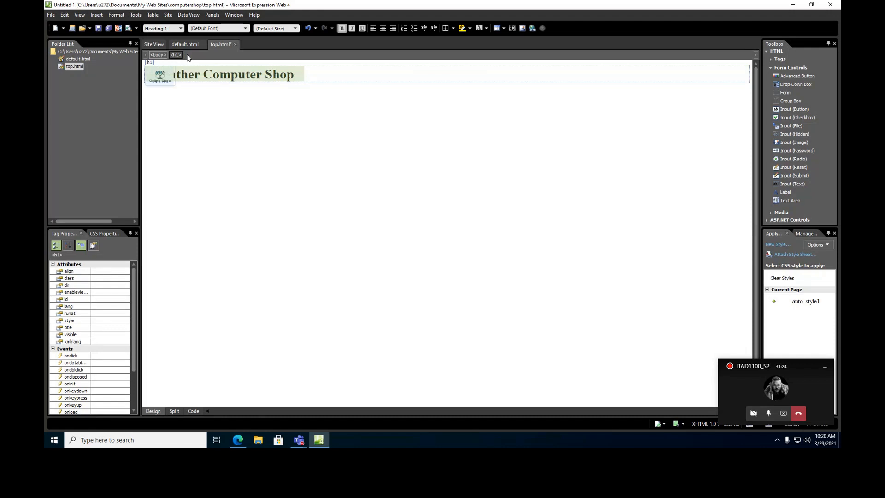
{"action": "left_click", "coordinate": [381, 28]}
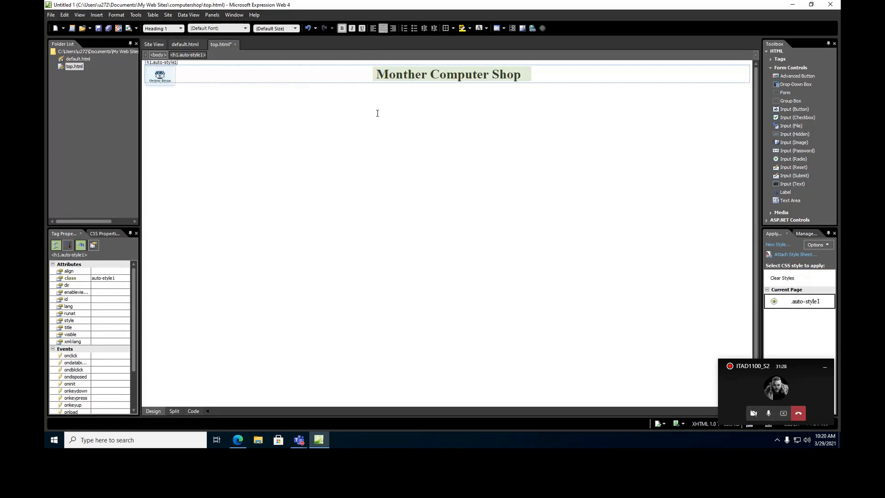
Give top.html a light blue CC,CC,FF page background and save it.
{"action": "right_click", "coordinate": [378, 114]}
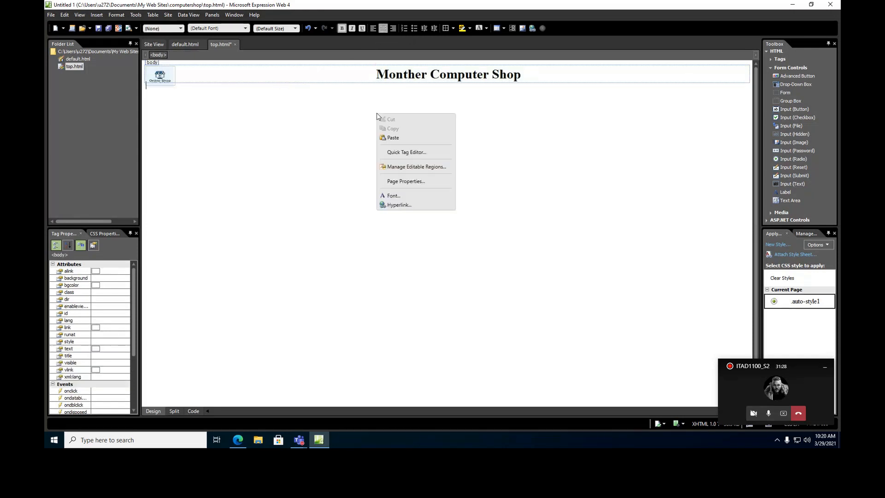
{"action": "left_click", "coordinate": [401, 182]}
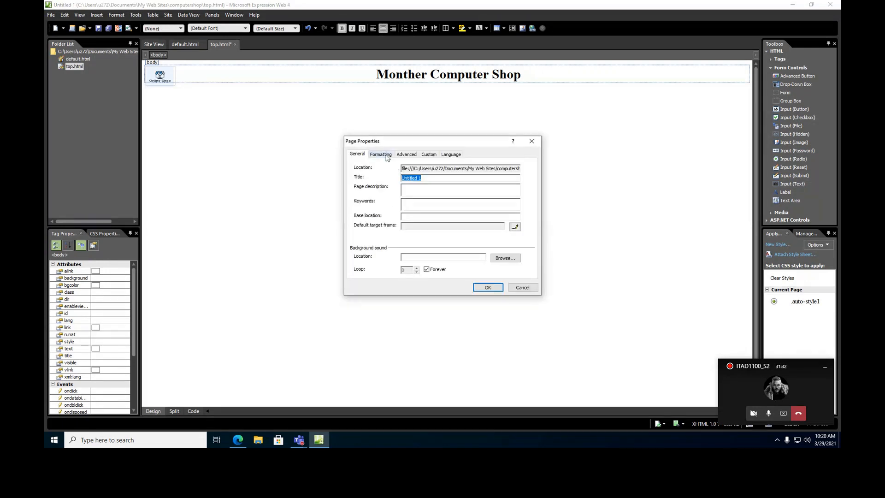
{"action": "left_click", "coordinate": [381, 154]}
{"action": "left_click", "coordinate": [423, 211]}
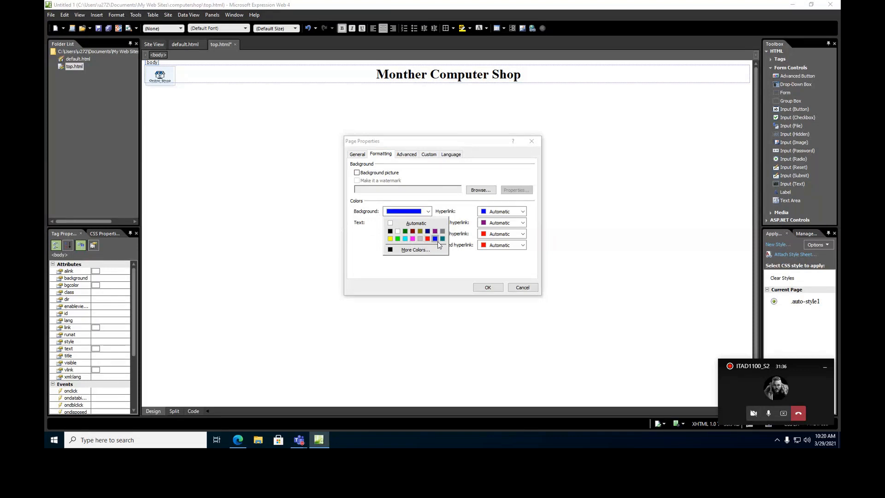
{"action": "left_click", "coordinate": [415, 249]}
{"action": "left_click", "coordinate": [406, 196]}
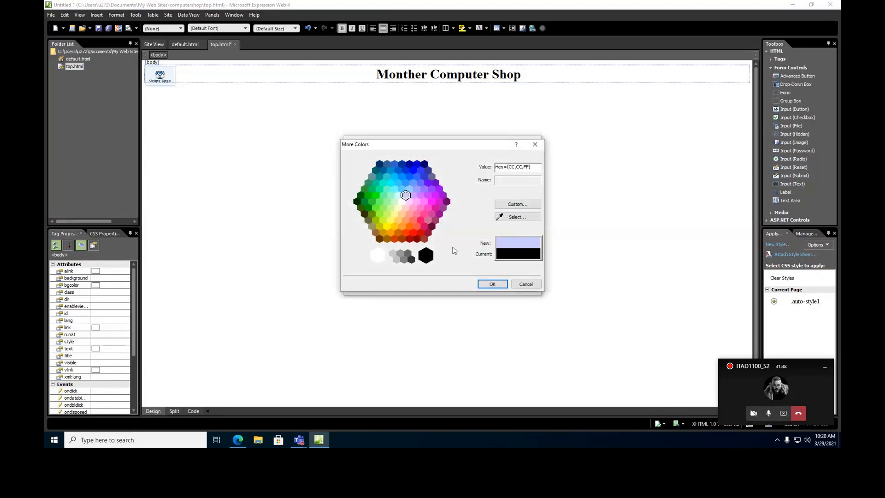
{"action": "left_click", "coordinate": [485, 284]}
{"action": "left_click", "coordinate": [481, 284]}
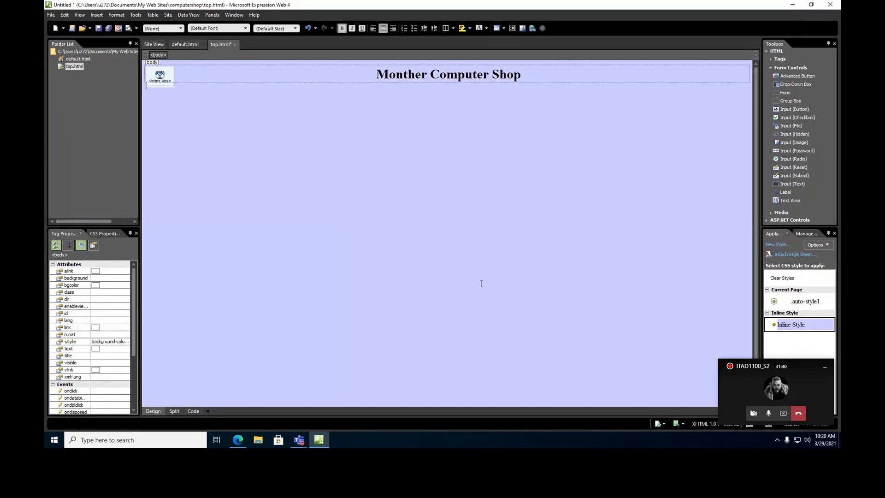
{"action": "left_click", "coordinate": [97, 31]}
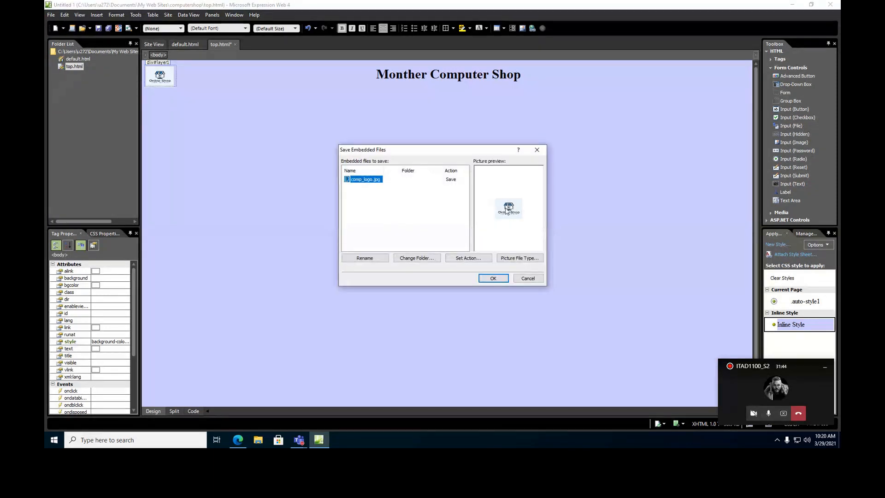
Save the embedded comp_logo.jpg, add an images folder, and move comp_logo.jpg into it.
{"action": "left_click", "coordinate": [499, 278]}
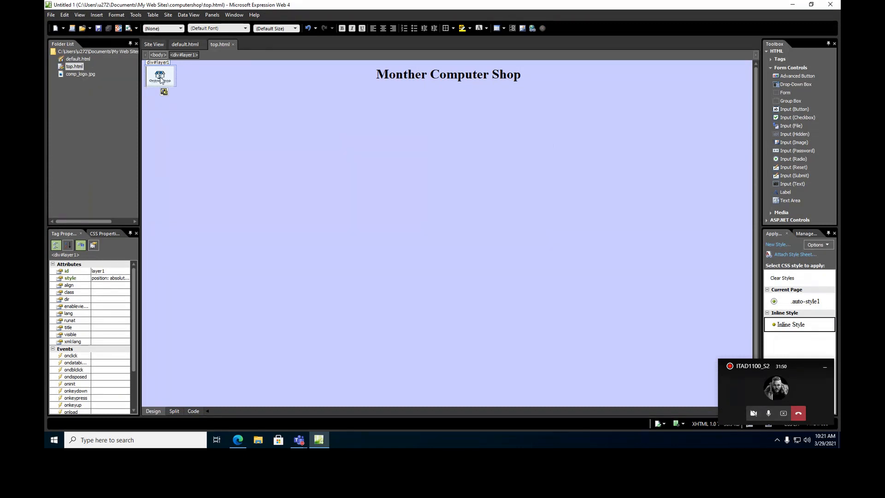
{"action": "left_click", "coordinate": [195, 54]}
{"action": "right_click", "coordinate": [69, 51]}
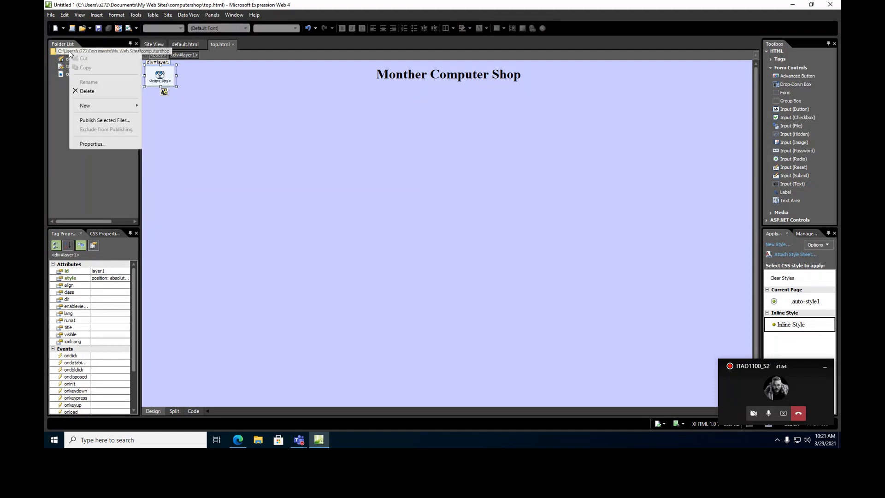
{"action": "mouse_move", "coordinate": [98, 106]}
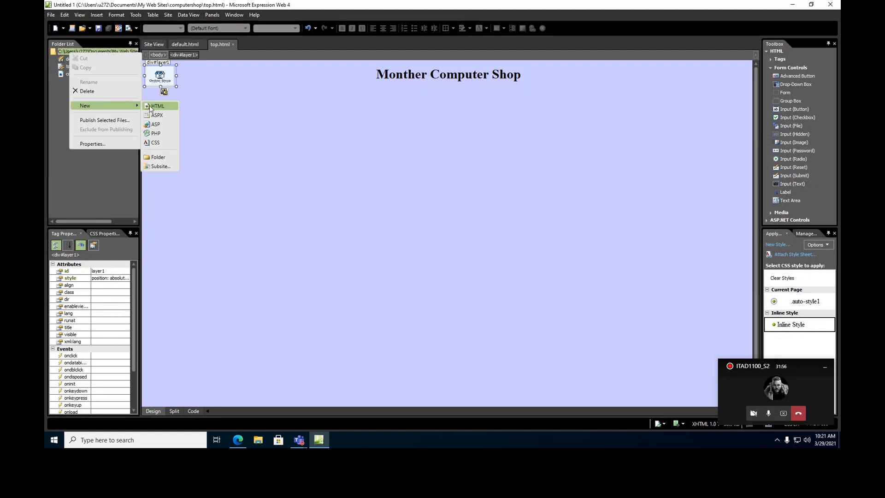
{"action": "left_click", "coordinate": [162, 157]}
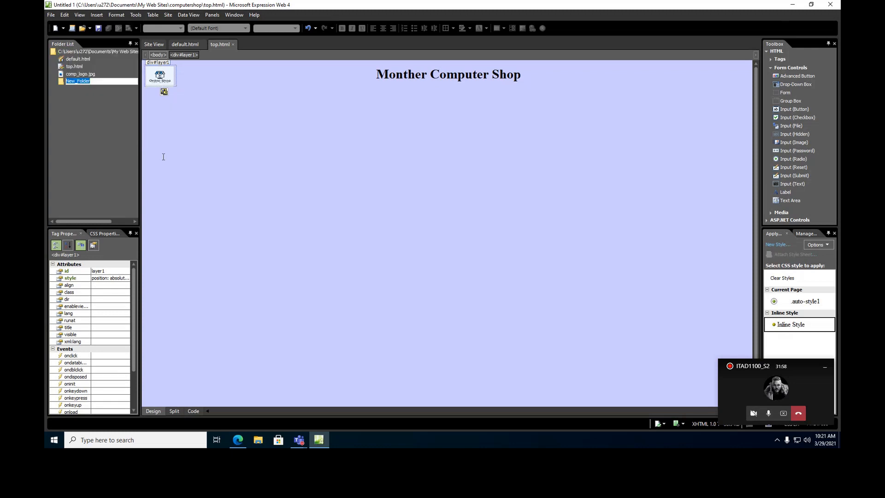
{"action": "type", "text": "ima"}
{"action": "key", "text": "Return"}
{"action": "left_click_drag", "start_coordinate": [82, 75], "coordinate": [80, 80]}
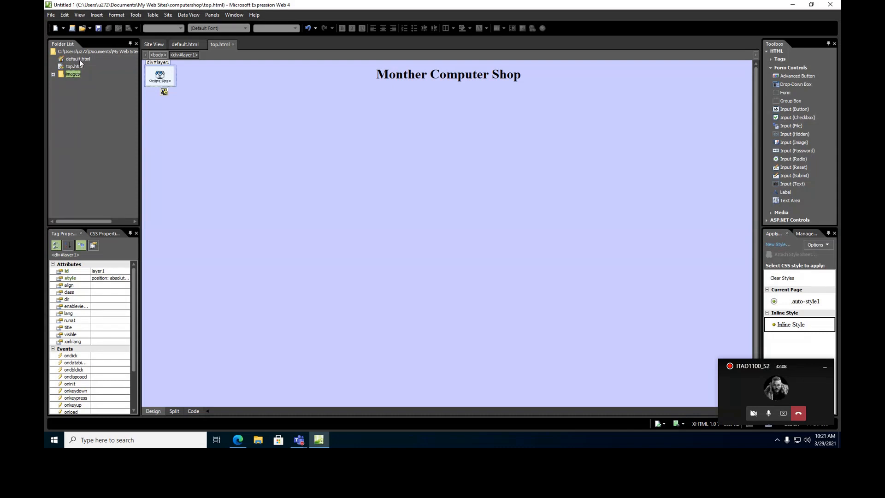
Load top.html in default.html's top frame, save, and preview in Internet Explorer.
{"action": "double_click", "coordinate": [79, 60]}
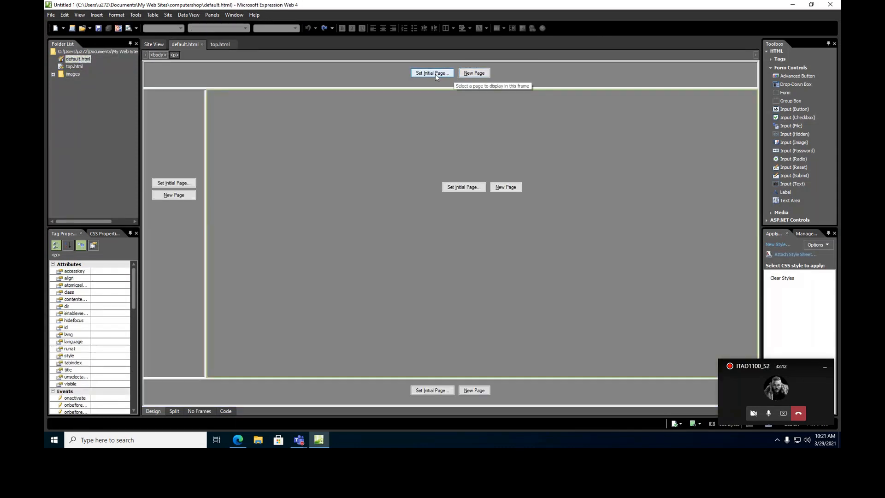
{"action": "left_click", "coordinate": [436, 74]}
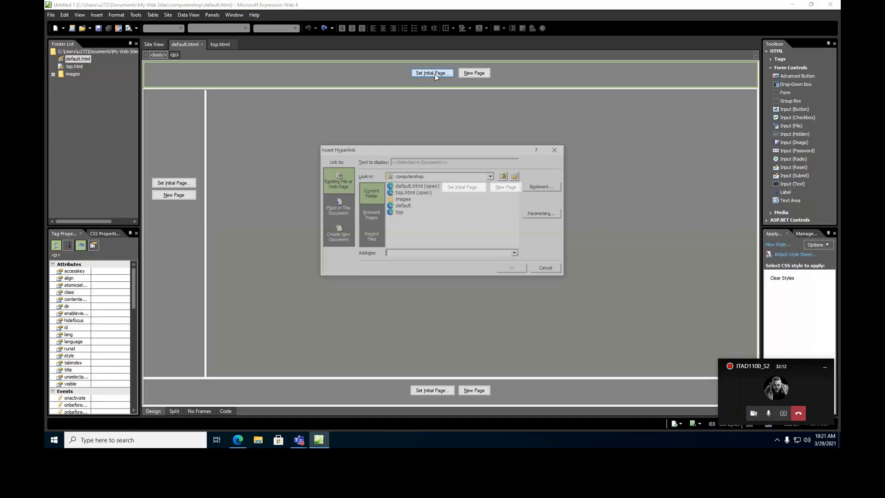
{"action": "left_click", "coordinate": [407, 193]}
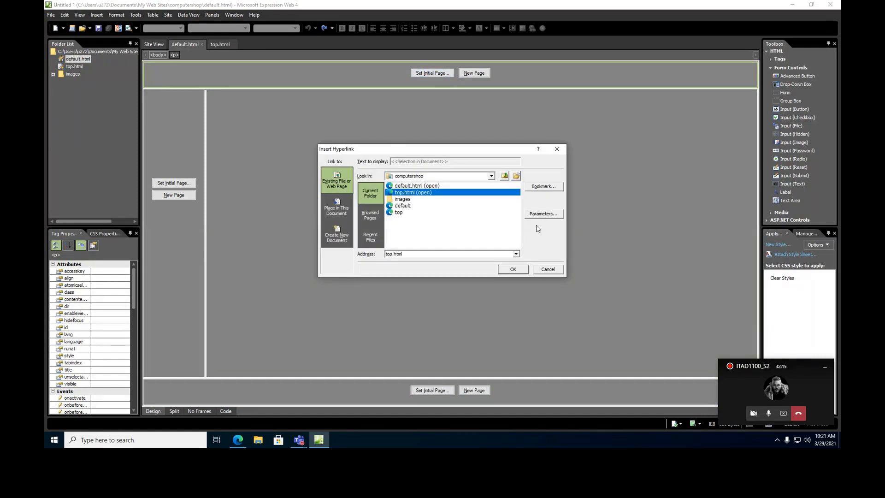
{"action": "left_click", "coordinate": [515, 271]}
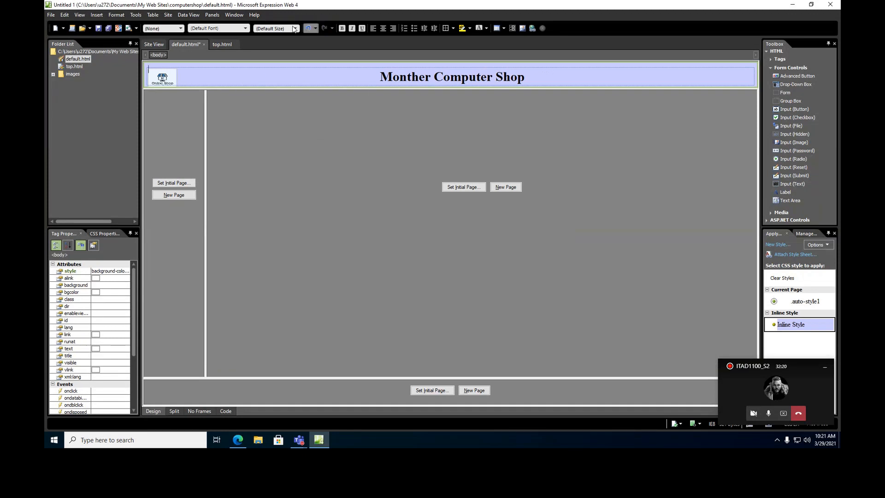
{"action": "left_click", "coordinate": [109, 29]}
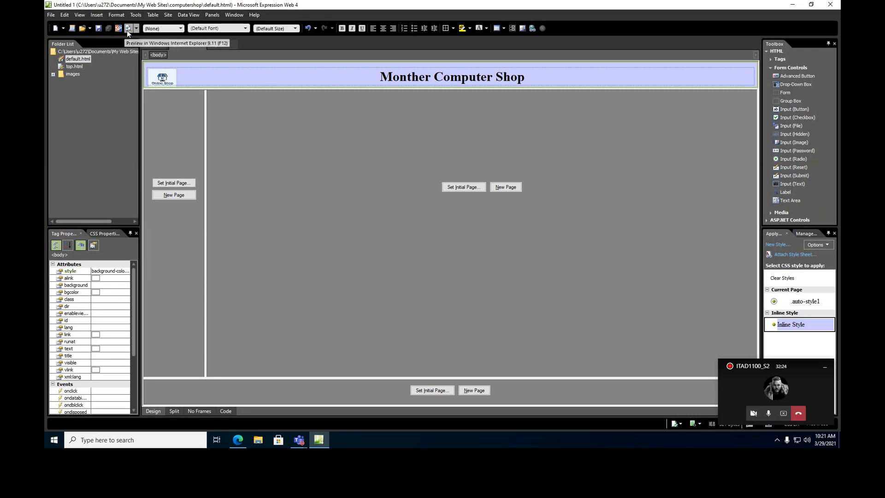
{"action": "left_click", "coordinate": [129, 29]}
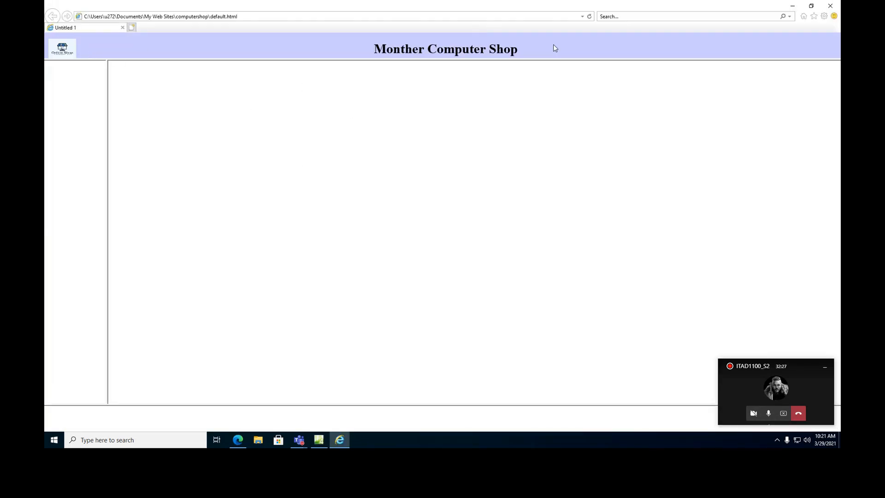
Minimize the Internet Explorer preview to return to default.html in Expression Web.
{"action": "left_click", "coordinate": [792, 5]}
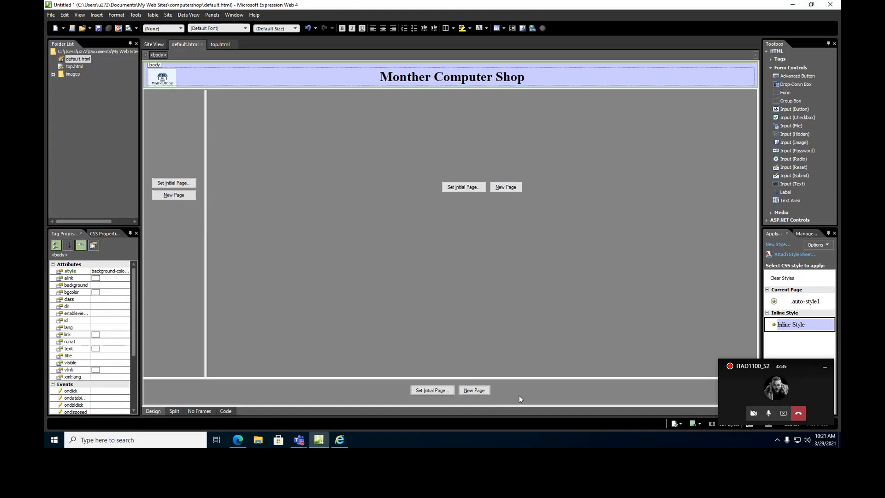
Create a new HTML page holding the centred line 'Monther computer shop LTD copyright @ 2021'.
{"action": "left_click", "coordinate": [52, 15]}
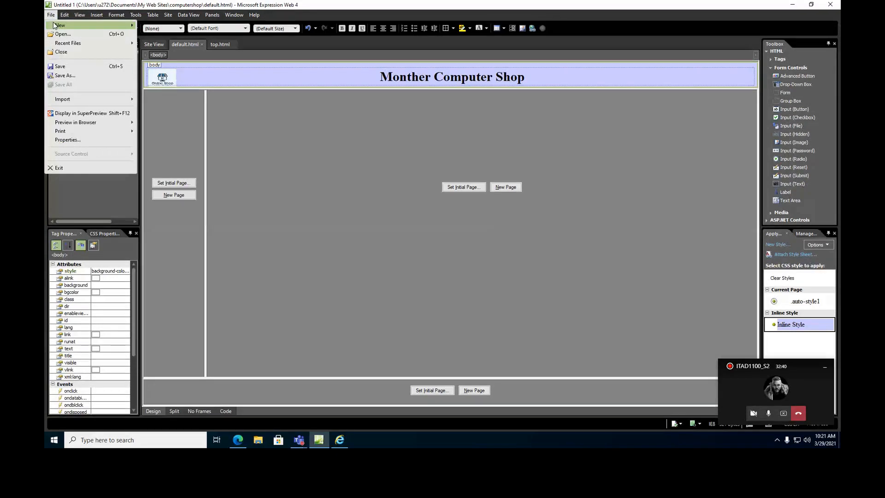
{"action": "mouse_move", "coordinate": [54, 26]}
{"action": "left_click", "coordinate": [165, 38]}
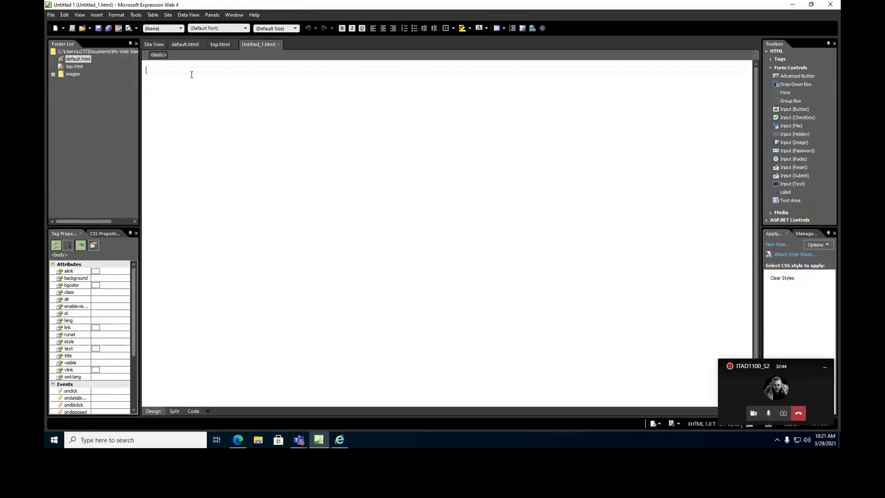
{"action": "type", "text": "Mon"}
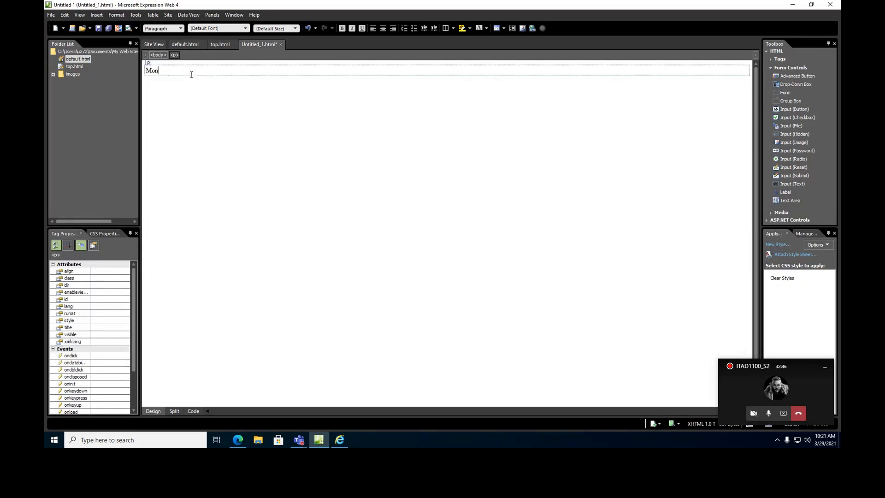
{"action": "type", "text": "ther computer shop LTD  copyright @ 2021"}
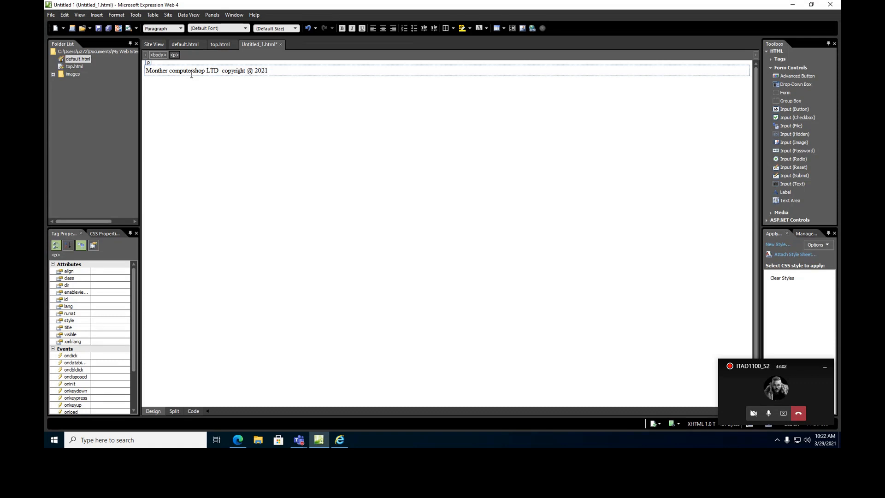
{"action": "triple_click", "coordinate": [196, 70]}
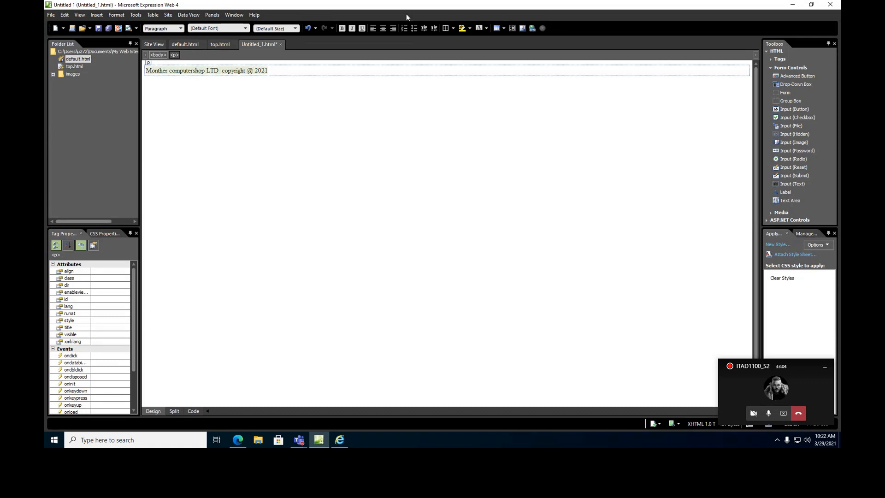
{"action": "left_click", "coordinate": [384, 27]}
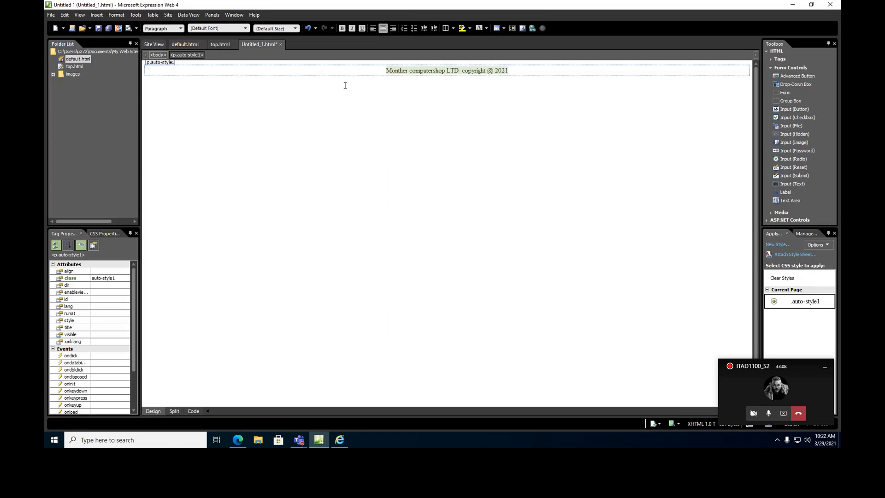
Give the copyright page a light-blue background colour, hex 99CCFF, via Page Properties.
{"action": "right_click", "coordinate": [367, 113]}
{"action": "left_click", "coordinate": [394, 189]}
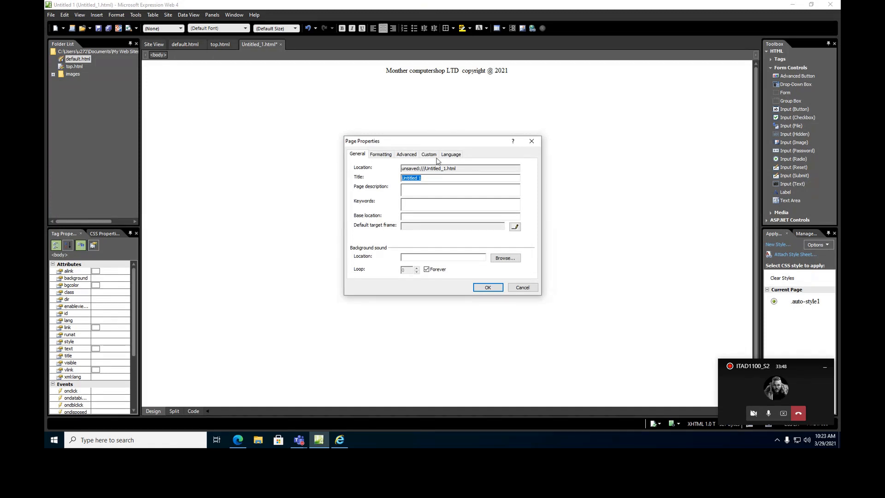
{"action": "left_click", "coordinate": [383, 155]}
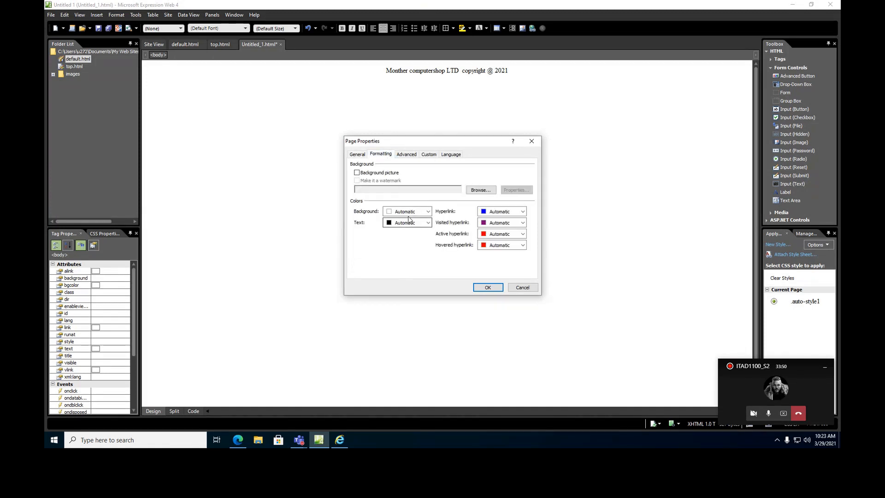
{"action": "left_click", "coordinate": [408, 212]}
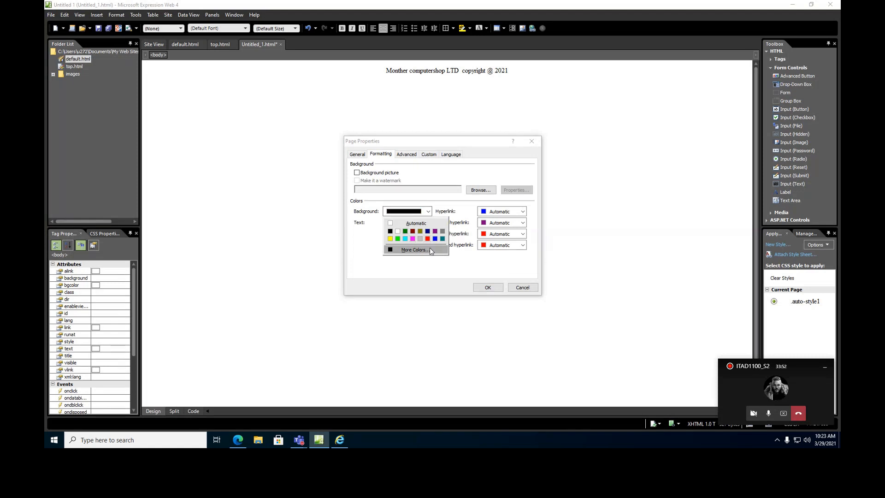
{"action": "left_click", "coordinate": [415, 249]}
{"action": "left_click", "coordinate": [409, 189]}
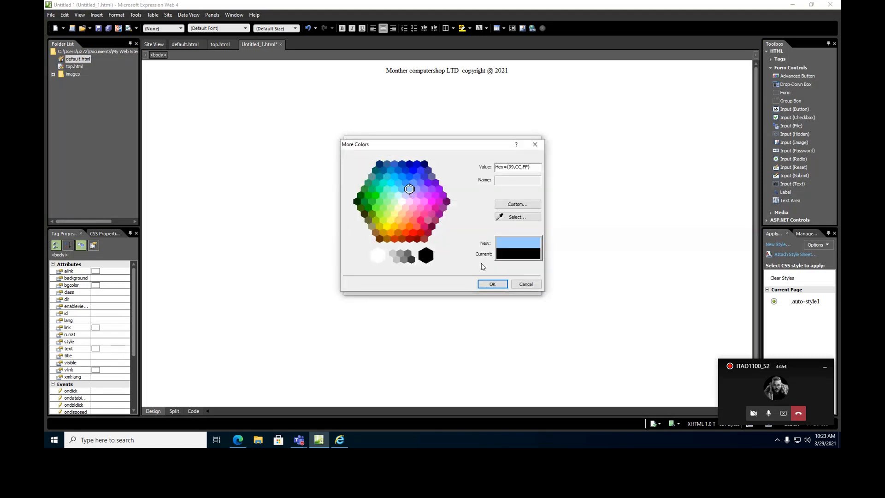
{"action": "left_click", "coordinate": [493, 284]}
{"action": "left_click", "coordinate": [488, 287]}
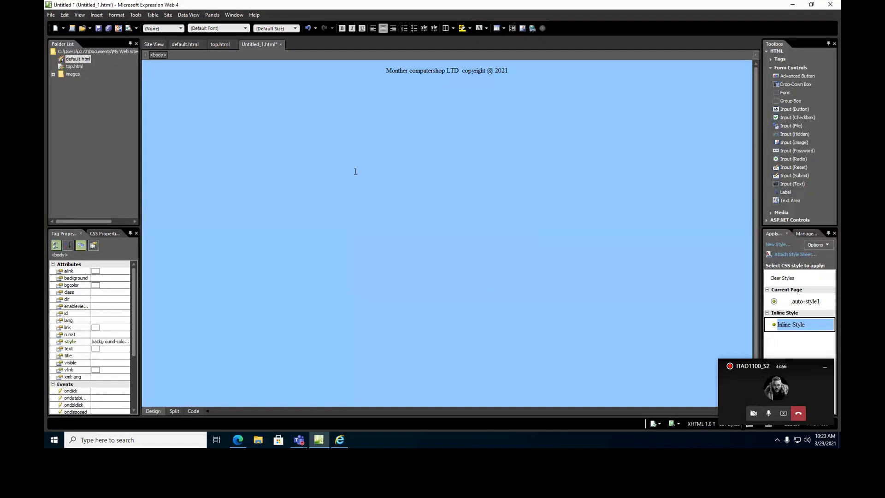
Save the copyright page as footer.html and reopen the default.html frameset.
{"action": "left_click", "coordinate": [97, 29]}
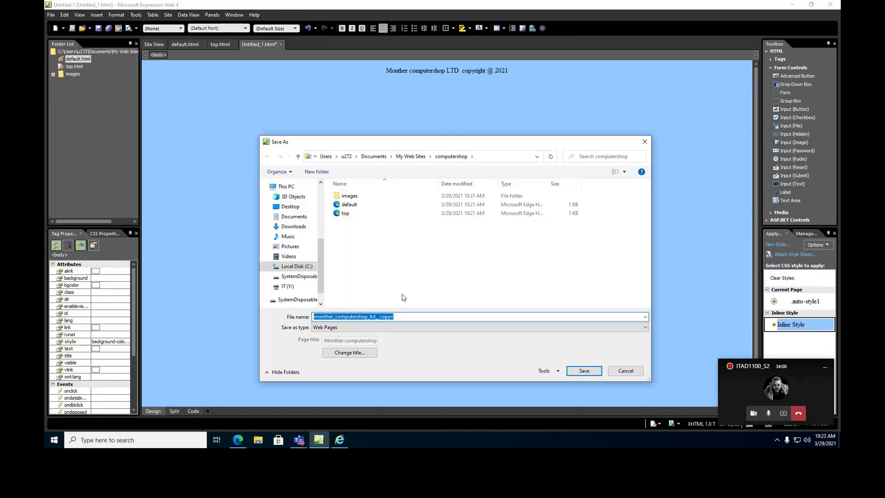
{"action": "type", "text": "b"}
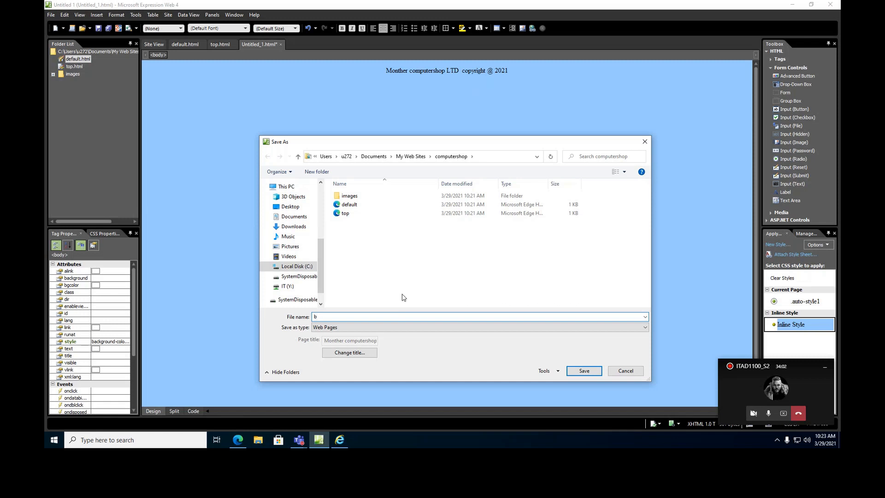
{"action": "type", "text": "ooter"}
{"action": "left_click", "coordinate": [580, 374]}
{"action": "double_click", "coordinate": [75, 60]}
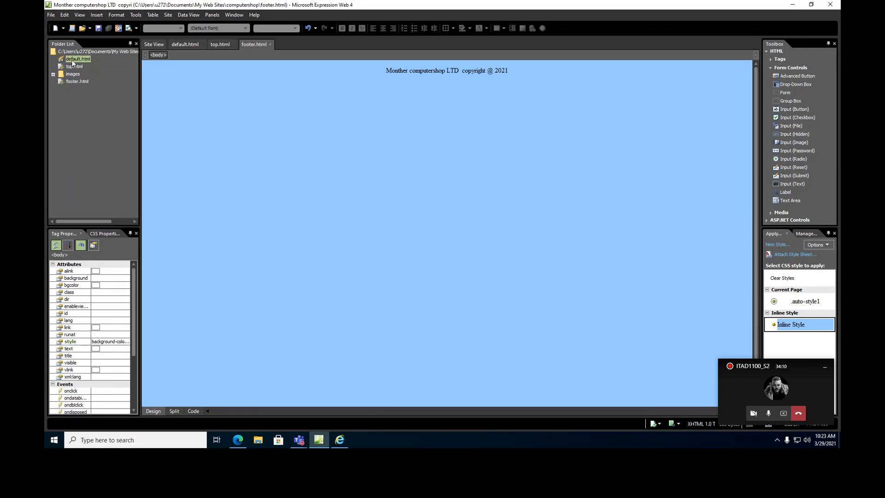
Set footer.html as the bottom frame's initial page and save default.html.
{"action": "left_click", "coordinate": [432, 391]}
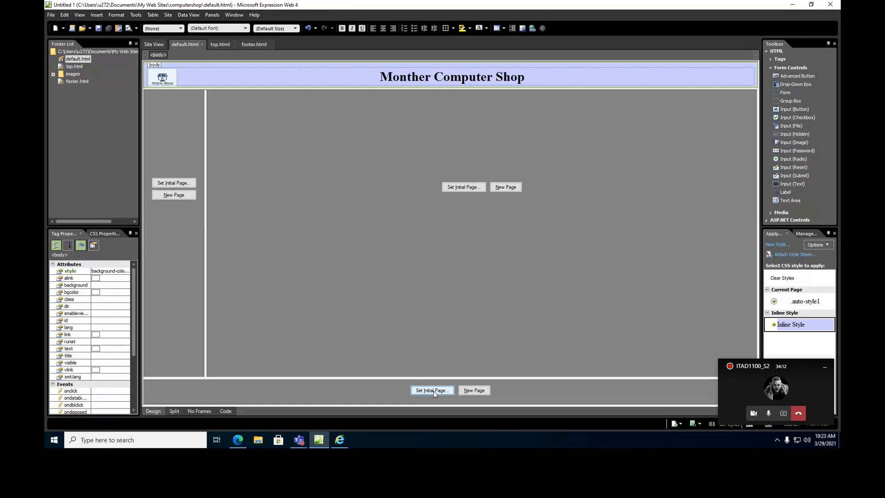
{"action": "left_click", "coordinate": [413, 193]}
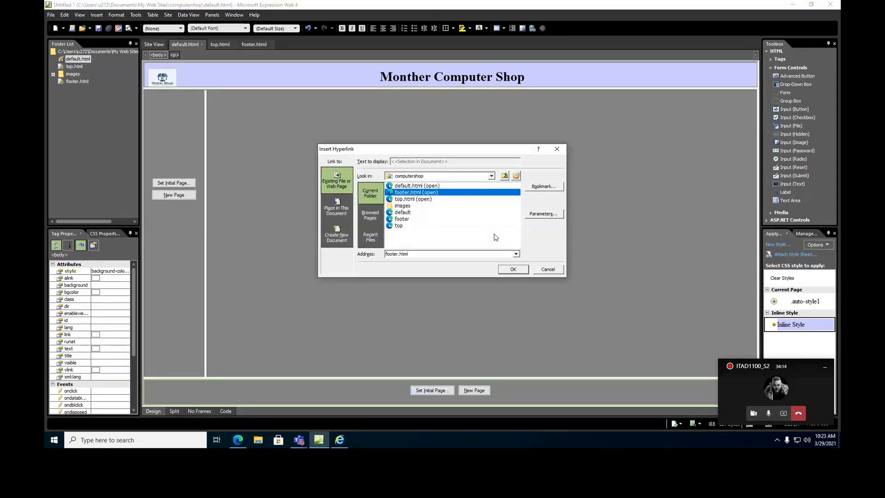
{"action": "left_click", "coordinate": [512, 270]}
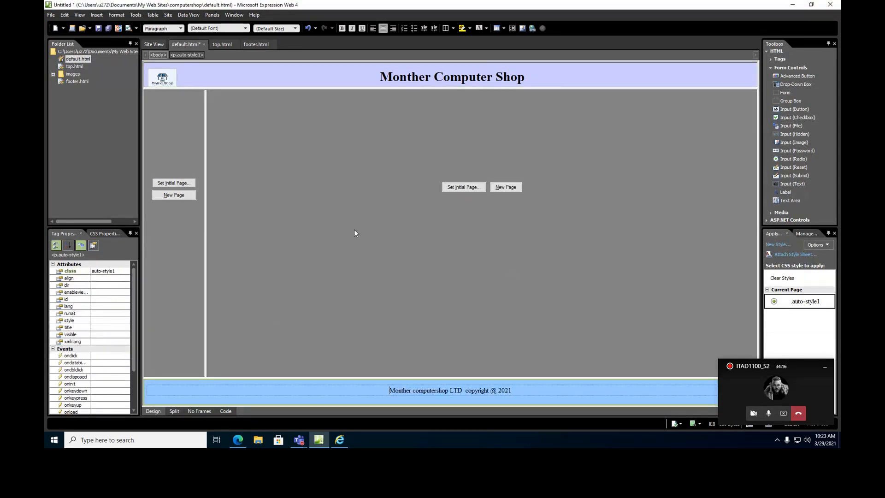
{"action": "left_click", "coordinate": [109, 28]}
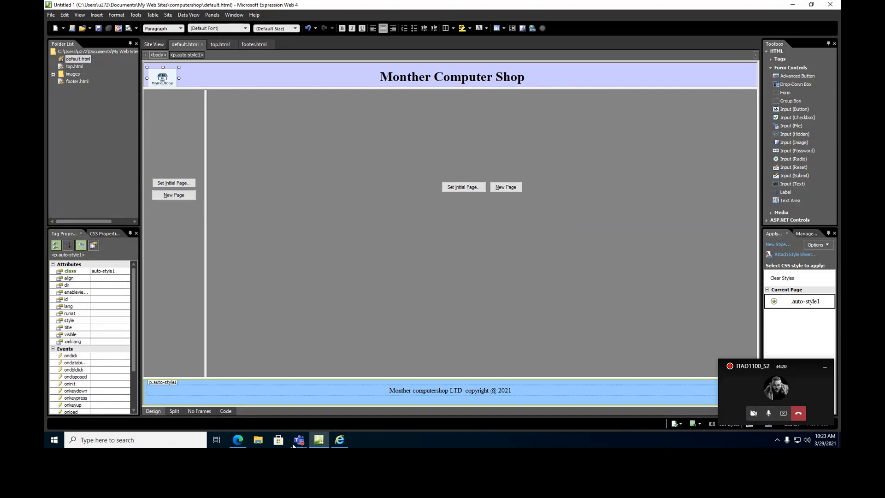
{"action": "left_click", "coordinate": [340, 441]}
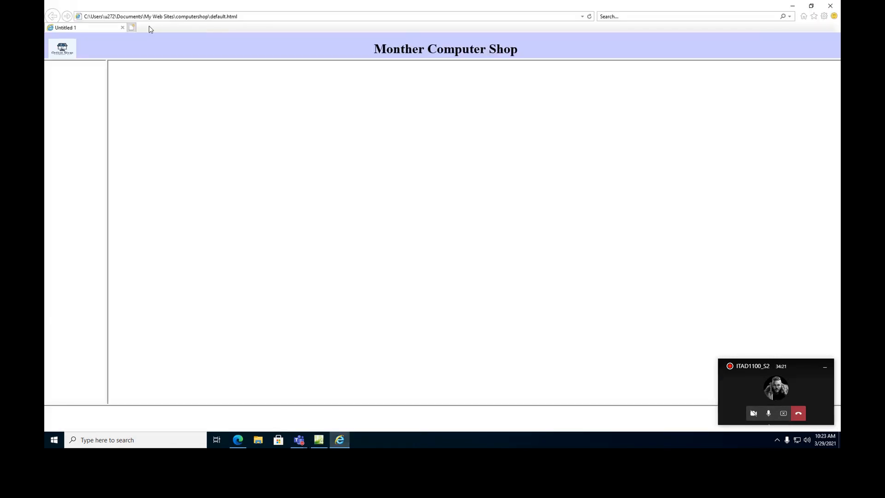
Refresh the Internet Explorer preview to show the light-blue footer and move the call window aside.
{"action": "left_click", "coordinate": [589, 17]}
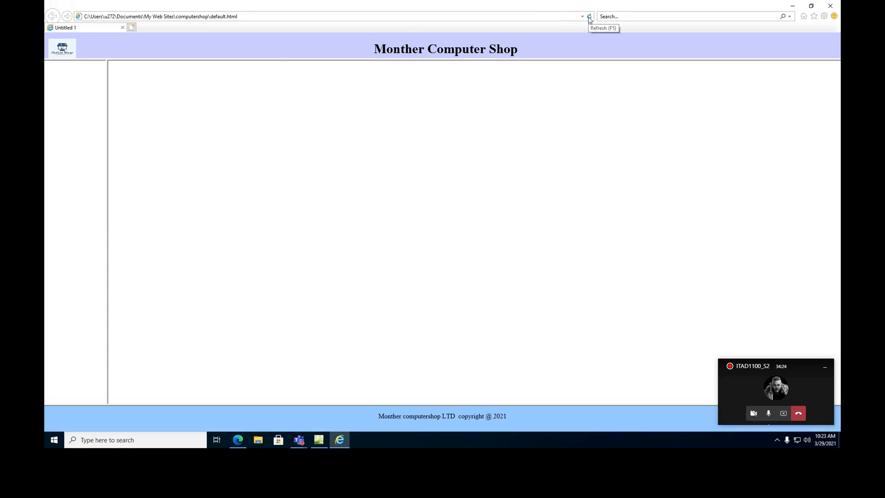
{"action": "left_click", "coordinate": [825, 367]}
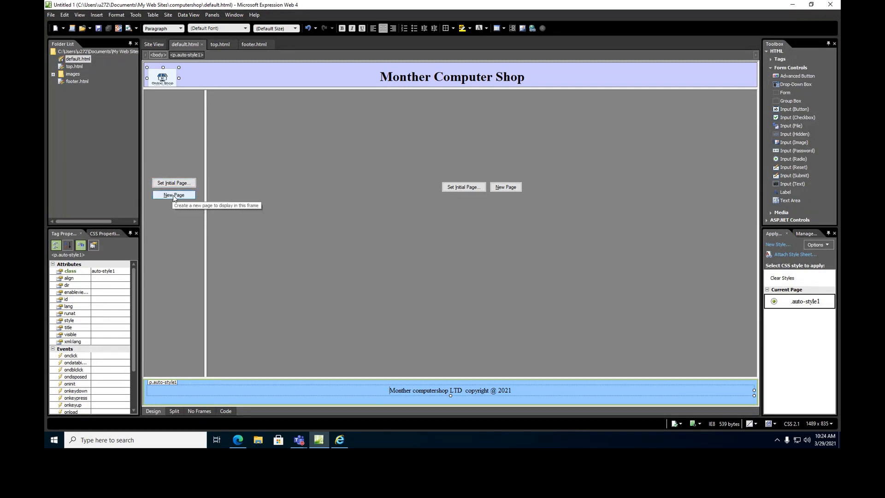
Create a new page in the left frame and insert a 7-row, 1-column table at 50% width.
{"action": "left_click", "coordinate": [174, 195]}
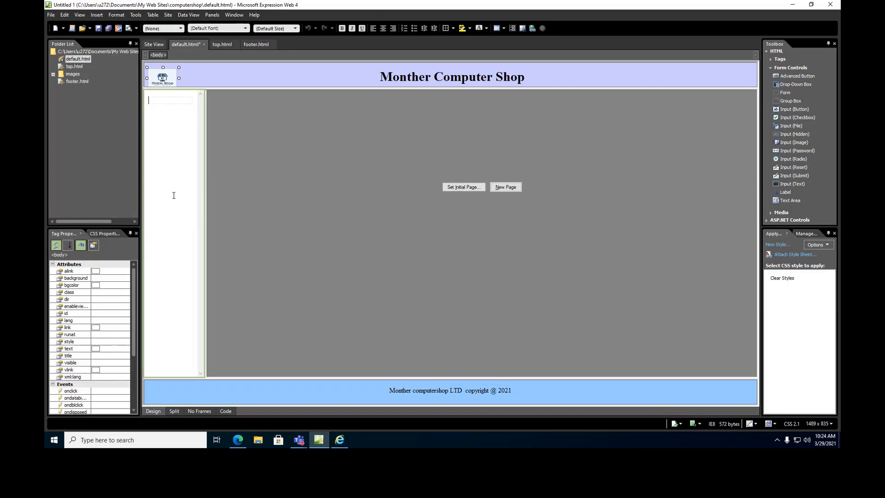
{"action": "left_click", "coordinate": [170, 158]}
{"action": "left_click", "coordinate": [153, 15]}
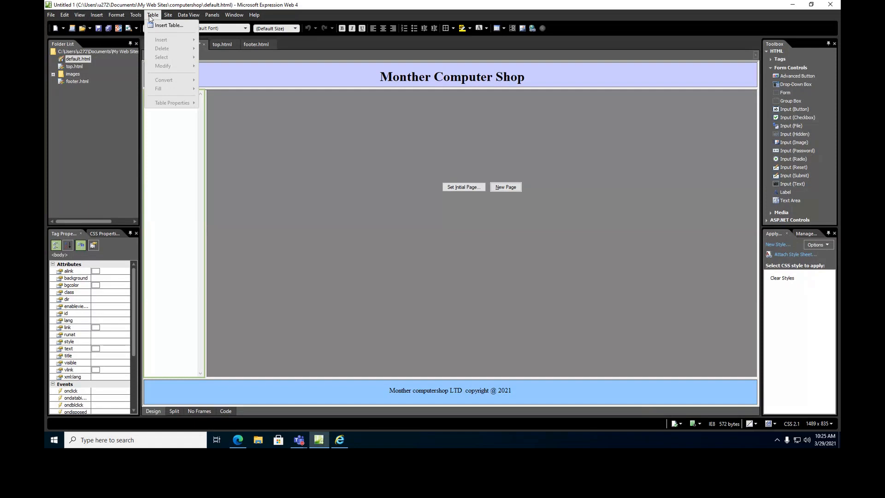
{"action": "left_click", "coordinate": [159, 24]}
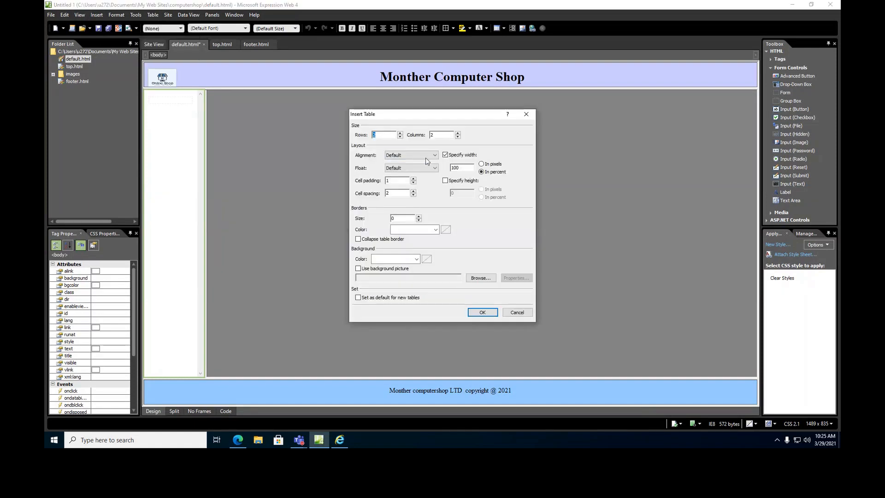
{"action": "left_click", "coordinate": [400, 133]}
{"action": "left_click", "coordinate": [401, 133]}
{"action": "left_click", "coordinate": [400, 134]}
{"action": "left_click", "coordinate": [457, 137]}
{"action": "double_click", "coordinate": [460, 169]}
{"action": "type", "text": "50"}
{"action": "left_click", "coordinate": [480, 314]}
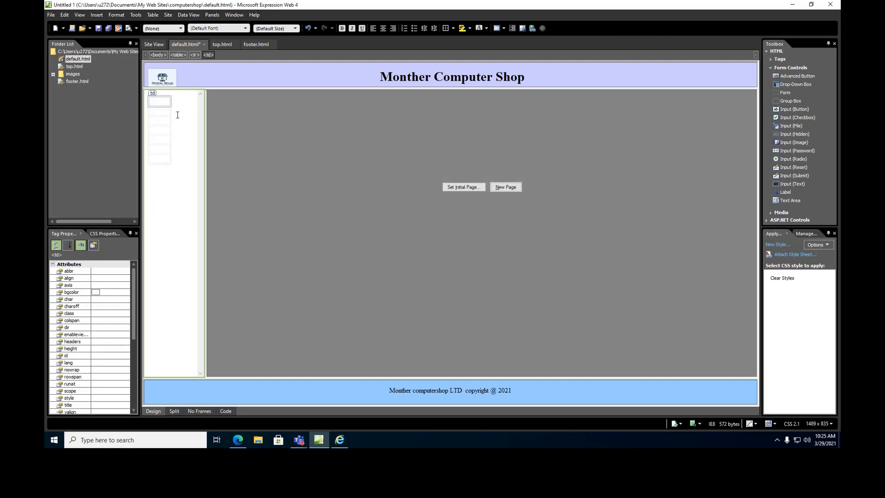
Change the left-frame table's width from 50 to 100 percent in Table Properties.
{"action": "left_click", "coordinate": [155, 94]}
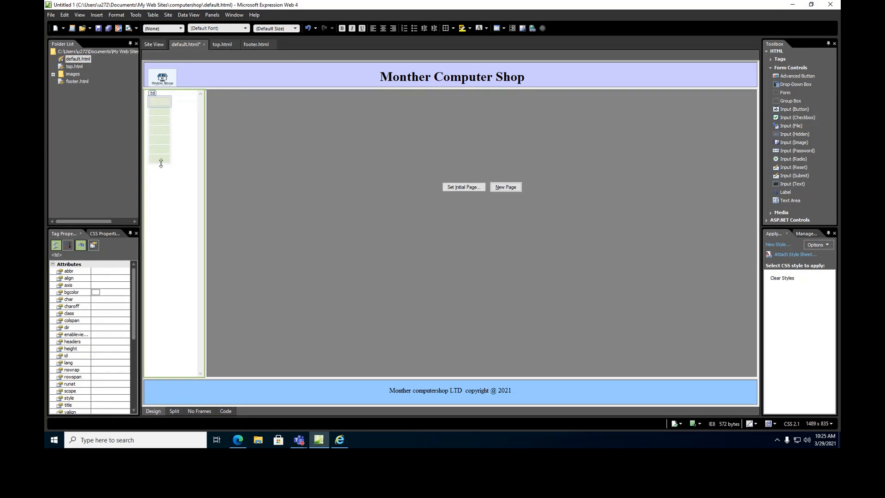
{"action": "right_click", "coordinate": [155, 93]}
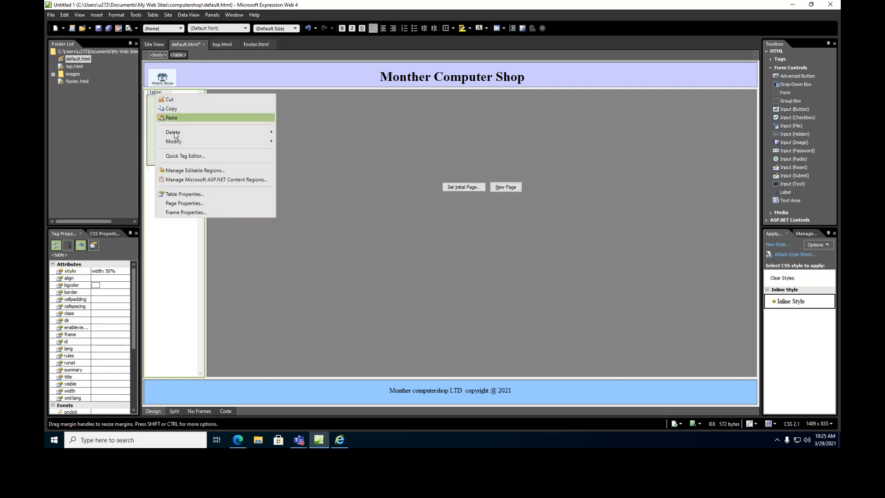
{"action": "left_click", "coordinate": [181, 194]}
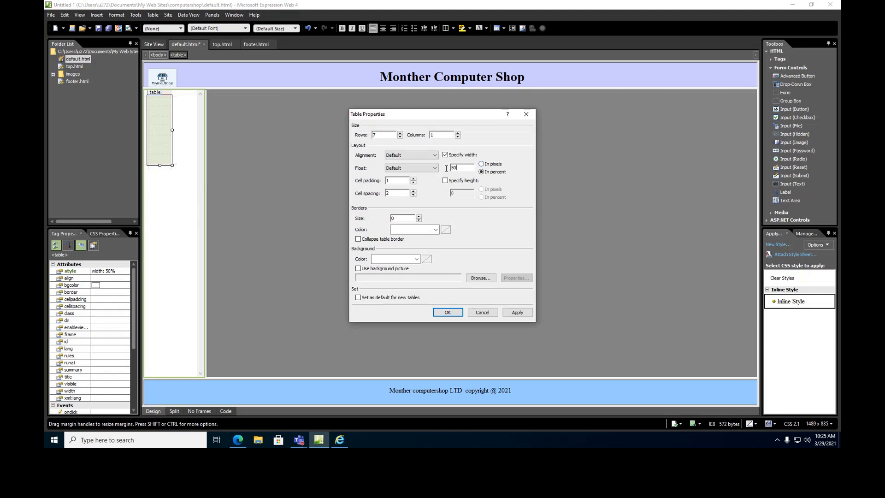
{"action": "key", "text": "BackSpace"}
{"action": "key", "text": "BackSpace"}
{"action": "type", "text": "10"}
{"action": "left_click", "coordinate": [447, 312]}
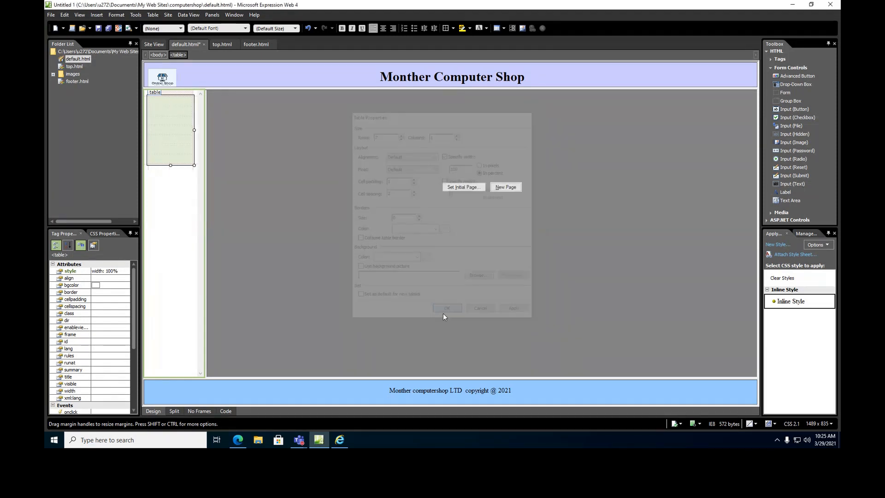
{"action": "left_click", "coordinate": [167, 105]}
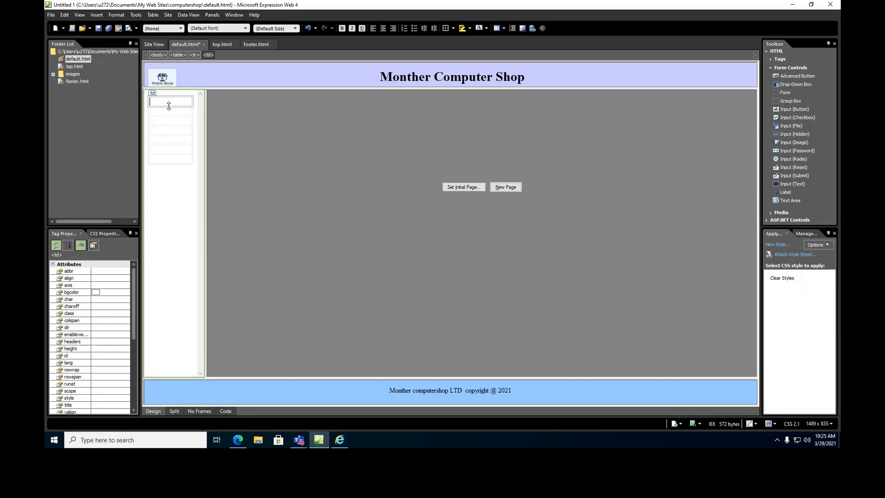
Insert the comp1 picture from file into the table's first cell.
{"action": "left_click", "coordinate": [103, 17]}
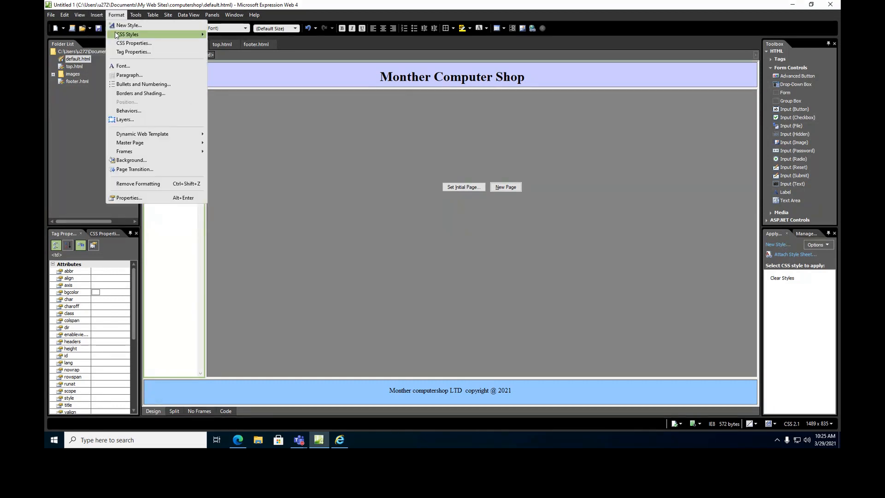
{"action": "mouse_move", "coordinate": [106, 75]}
{"action": "left_click", "coordinate": [193, 77]}
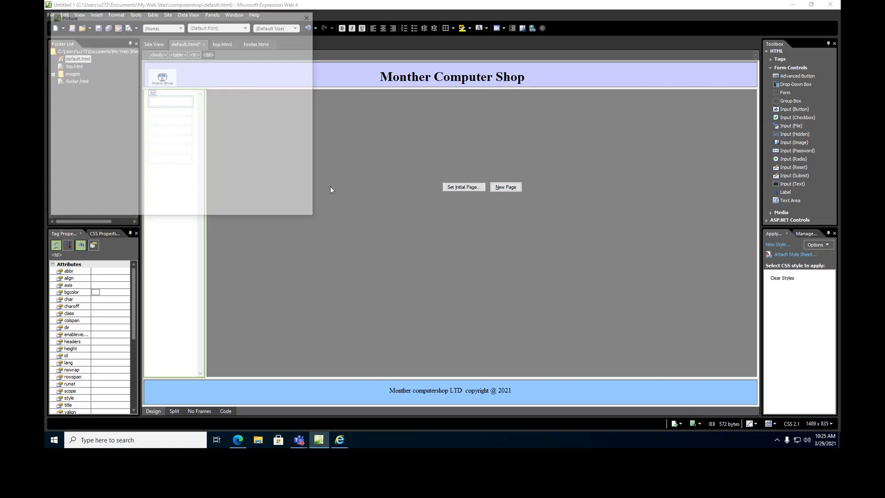
{"action": "left_click", "coordinate": [237, 140]}
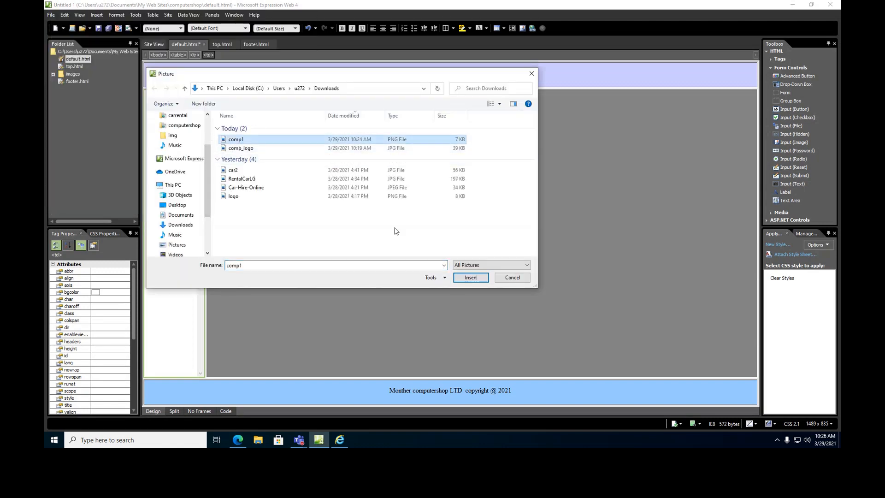
{"action": "left_click", "coordinate": [471, 278]}
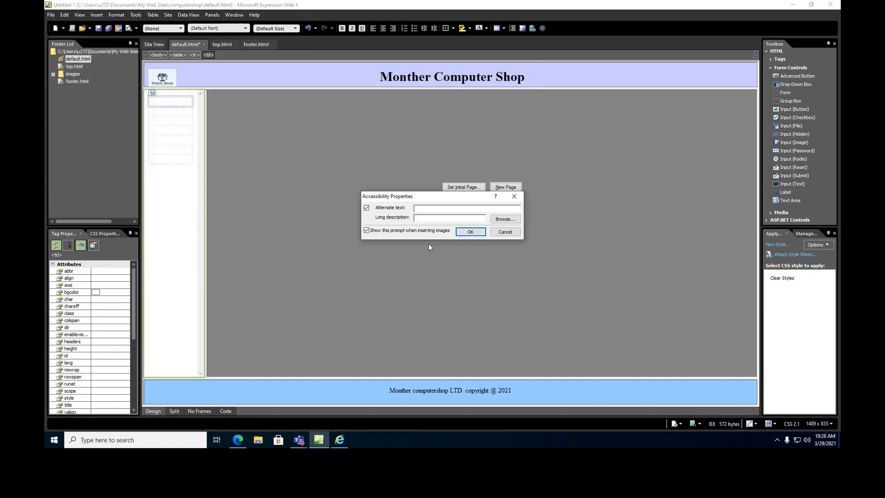
{"action": "left_click", "coordinate": [478, 232]}
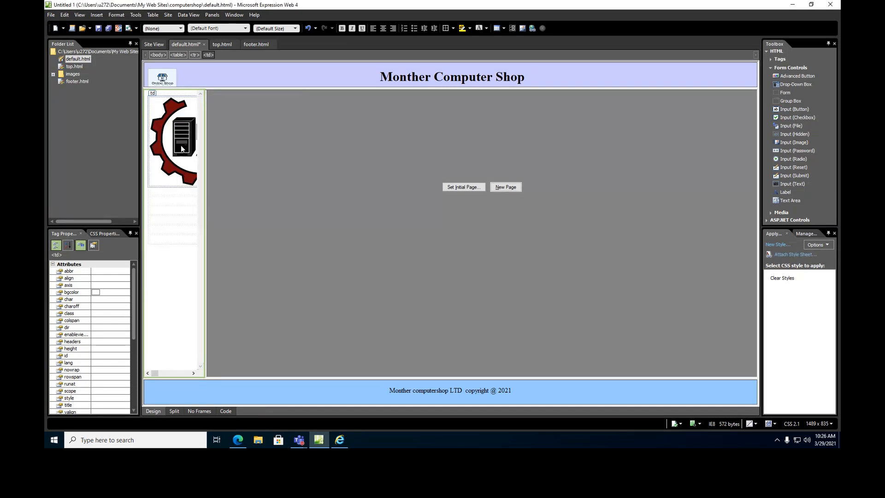
Resize the comp1 picture to 100 pixels wide.
{"action": "double_click", "coordinate": [181, 149]}
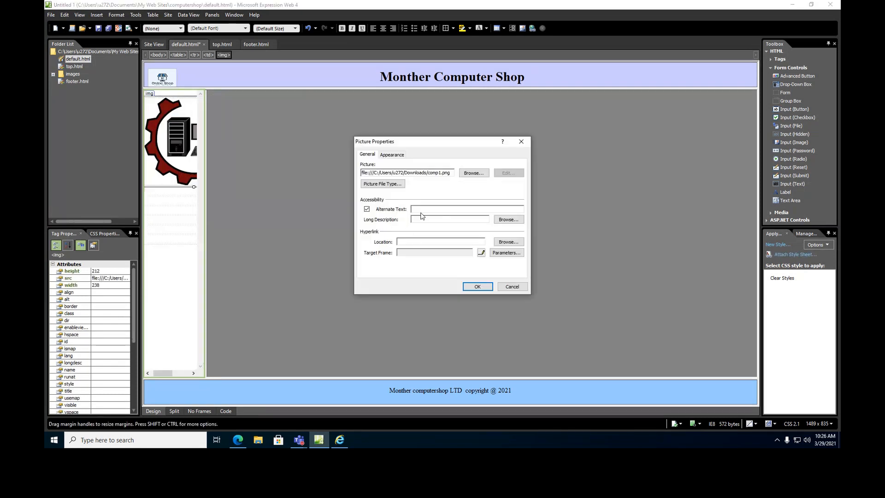
{"action": "left_click", "coordinate": [391, 154]}
{"action": "double_click", "coordinate": [446, 244]}
{"action": "type", "text": "1"}
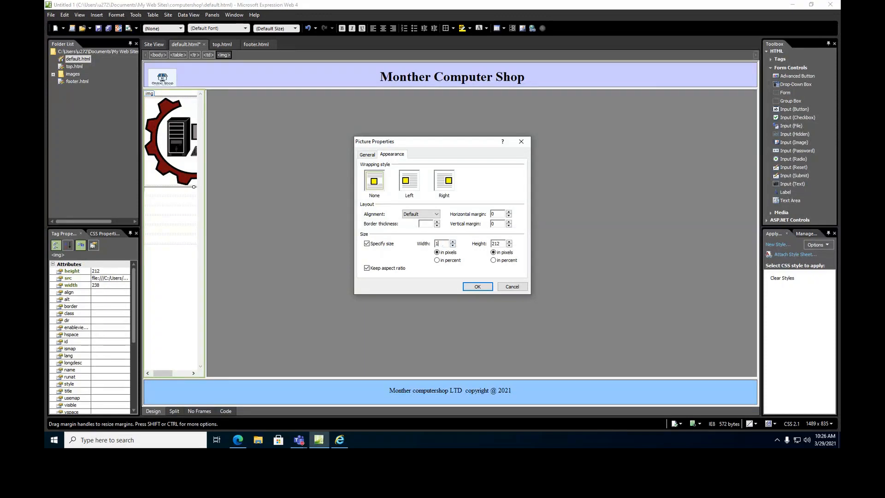
{"action": "type", "text": "00"}
{"action": "left_click", "coordinate": [478, 287]}
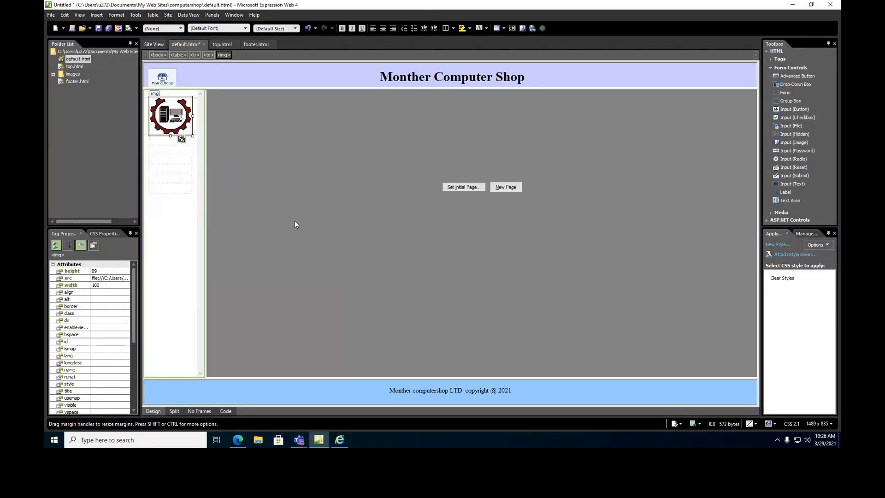
{"action": "left_click", "coordinate": [172, 151]}
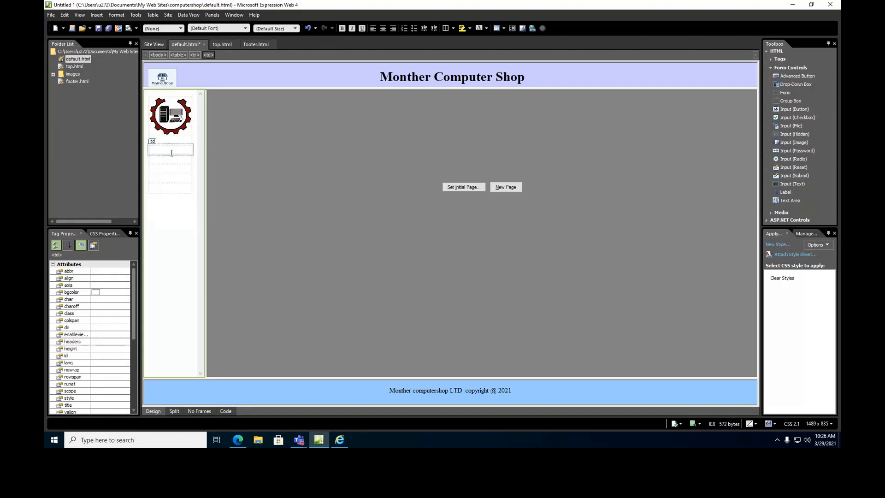
{"action": "type", "text": "About Us"}
{"action": "left_click", "coordinate": [168, 159]}
{"action": "left_click", "coordinate": [181, 150]}
{"action": "left_click_drag", "start_coordinate": [181, 149], "coordinate": [147, 149]}
{"action": "right_click", "coordinate": [158, 153]}
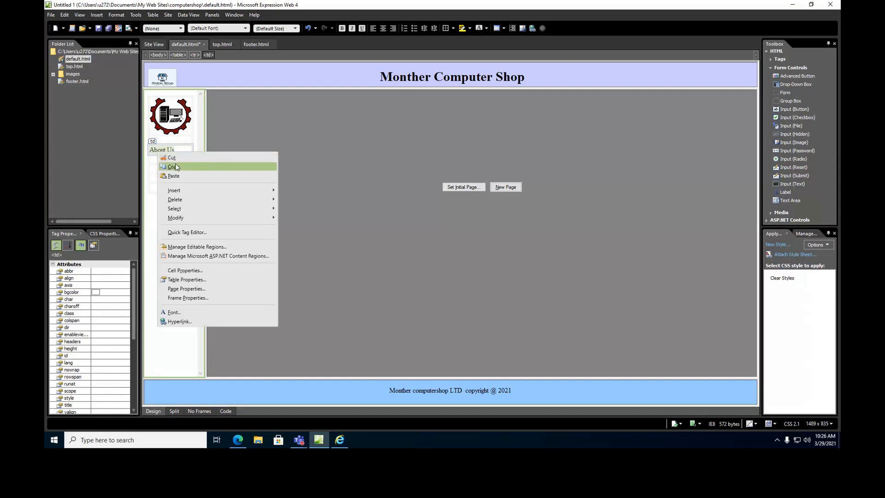
{"action": "left_click", "coordinate": [178, 159]}
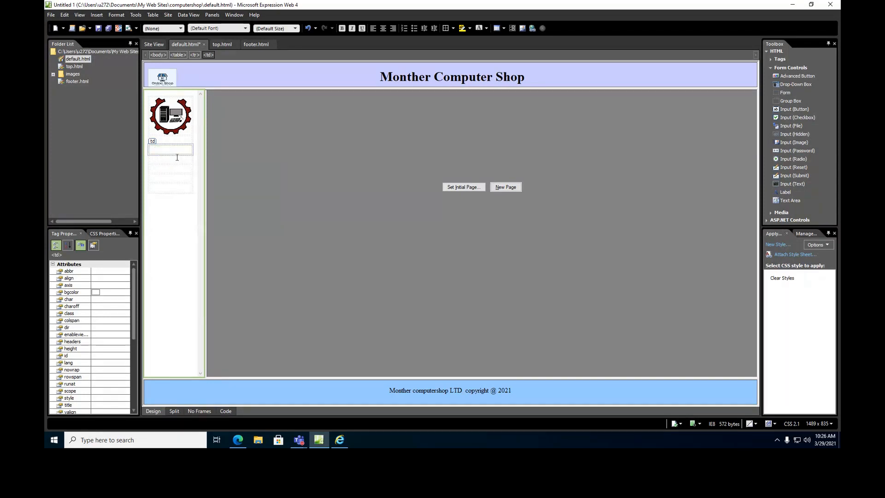
Insert a Soft Tab 7 interactive button in the cell below the picture.
{"action": "left_click", "coordinate": [96, 16]}
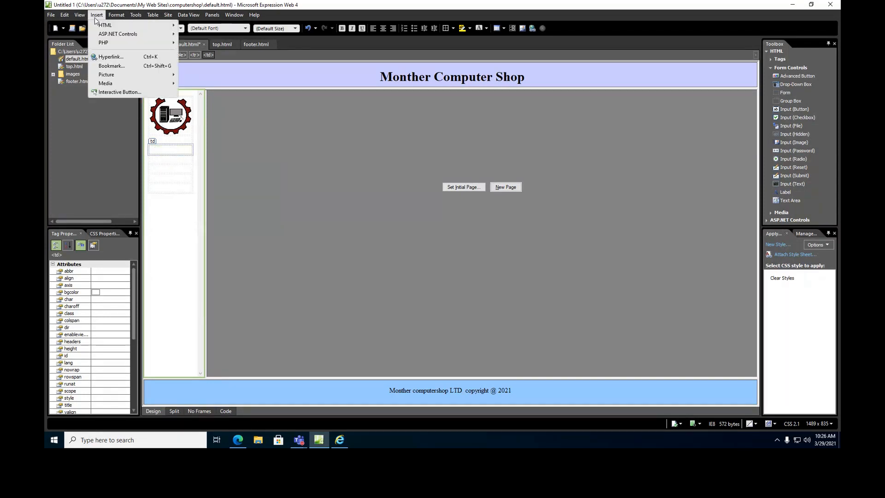
{"action": "left_click", "coordinate": [112, 92]}
{"action": "left_click_drag", "start_coordinate": [482, 205], "coordinate": [480, 257]}
{"action": "left_click", "coordinate": [415, 251]}
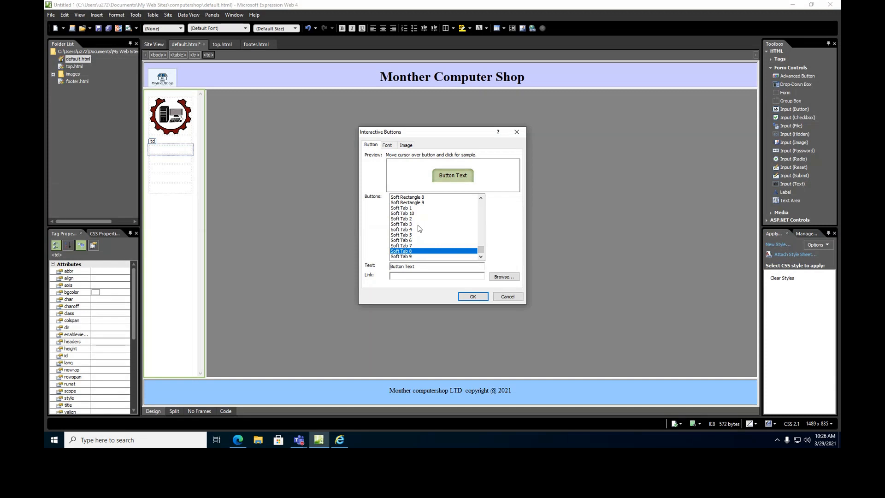
{"action": "left_click", "coordinate": [409, 246]}
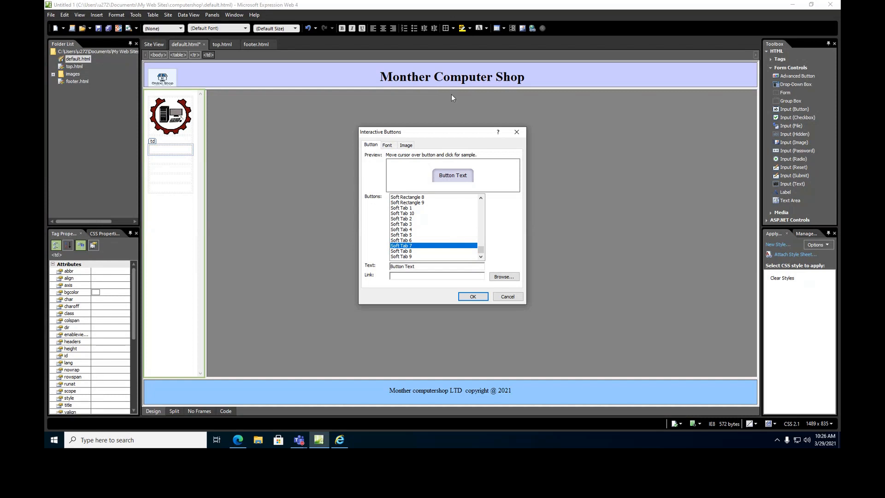
{"action": "left_click", "coordinate": [473, 297]}
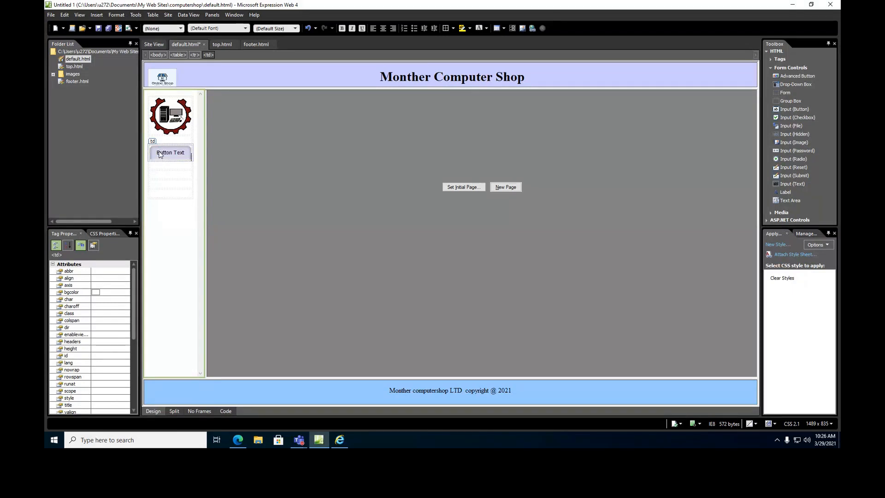
Change the button's label text to 'About Us'.
{"action": "double_click", "coordinate": [165, 154]}
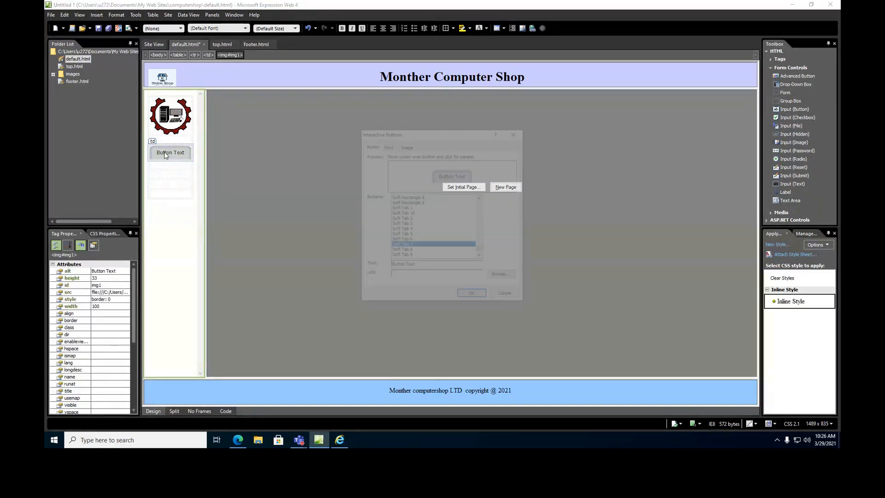
{"action": "key", "text": "Tab"}
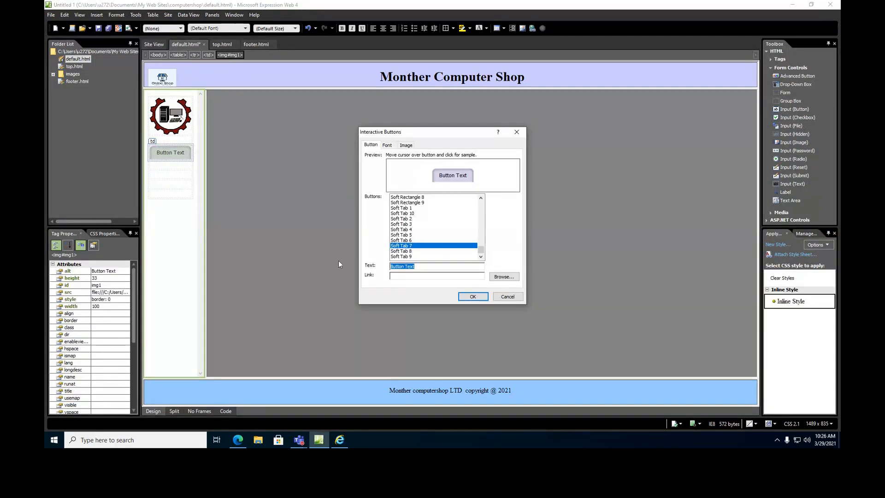
{"action": "type", "text": "About Us"}
{"action": "left_click", "coordinate": [471, 298]}
{"action": "left_click", "coordinate": [165, 166]}
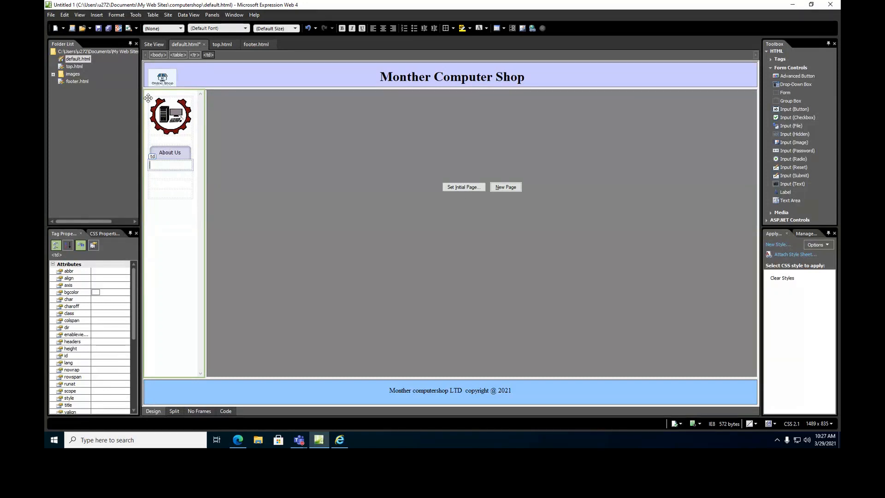
Add a second Soft Tab 7 interactive button labelled 'Computer types' below About Us.
{"action": "left_click", "coordinate": [105, 17]}
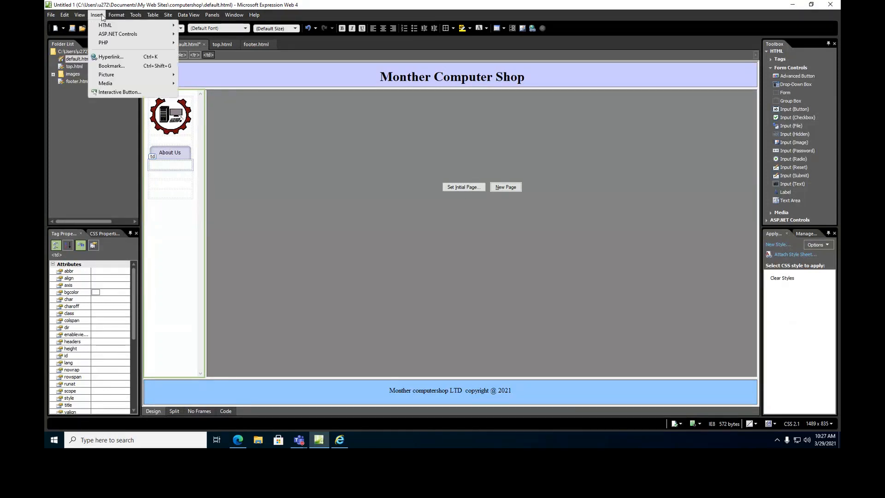
{"action": "left_click", "coordinate": [122, 93]}
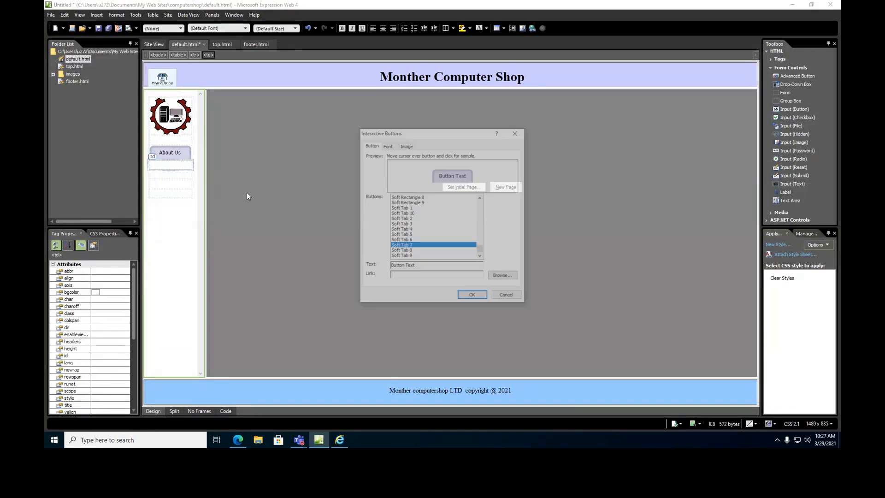
{"action": "left_click_drag", "start_coordinate": [415, 267], "coordinate": [366, 261]}
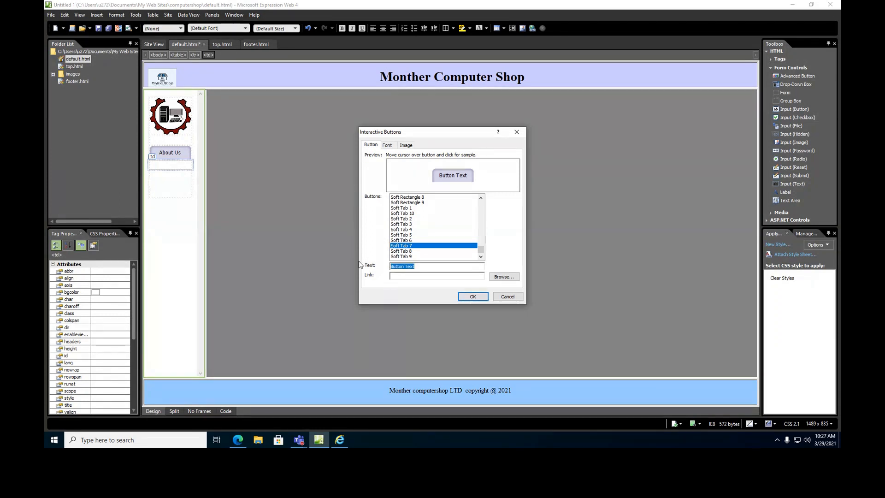
{"action": "type", "text": "Computer types"}
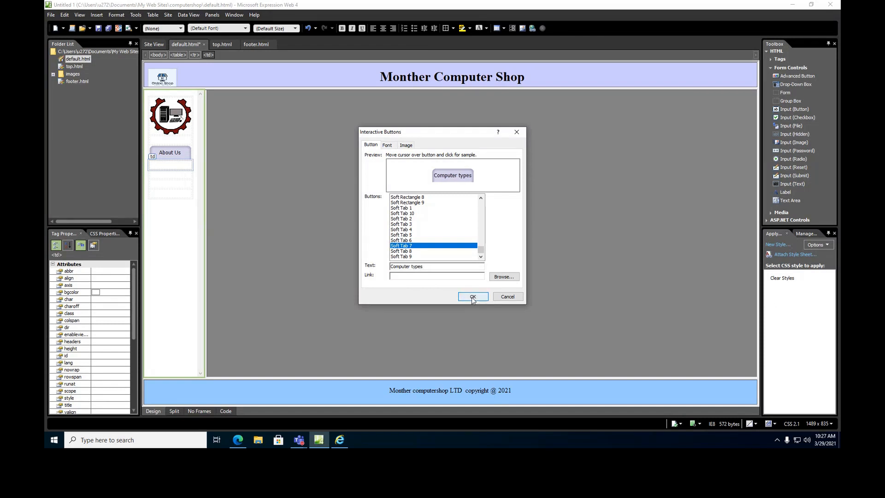
{"action": "left_click", "coordinate": [473, 297]}
{"action": "left_click", "coordinate": [178, 181]}
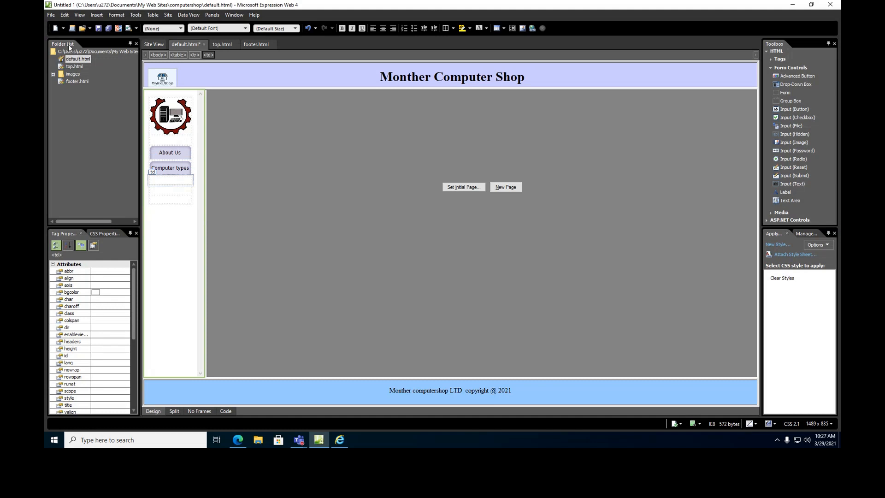
{"action": "left_click", "coordinate": [93, 15]}
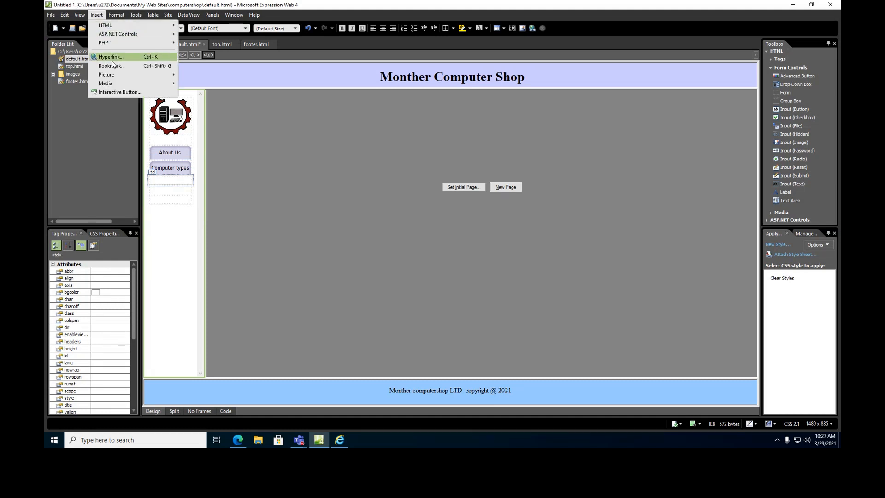
Add an interactive button labelled 'Prices' below Computer types.
{"action": "left_click", "coordinate": [112, 92]}
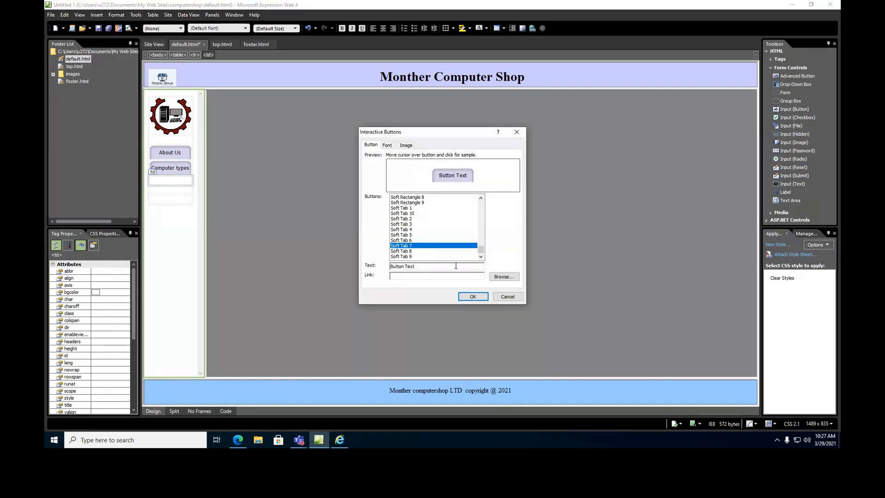
{"action": "left_click_drag", "start_coordinate": [416, 267], "coordinate": [380, 264]}
{"action": "type", "text": "Prices"}
{"action": "left_click", "coordinate": [473, 296]}
Insert a 'Photos' interactive button in the cell below Prices.
{"action": "left_click", "coordinate": [161, 197]}
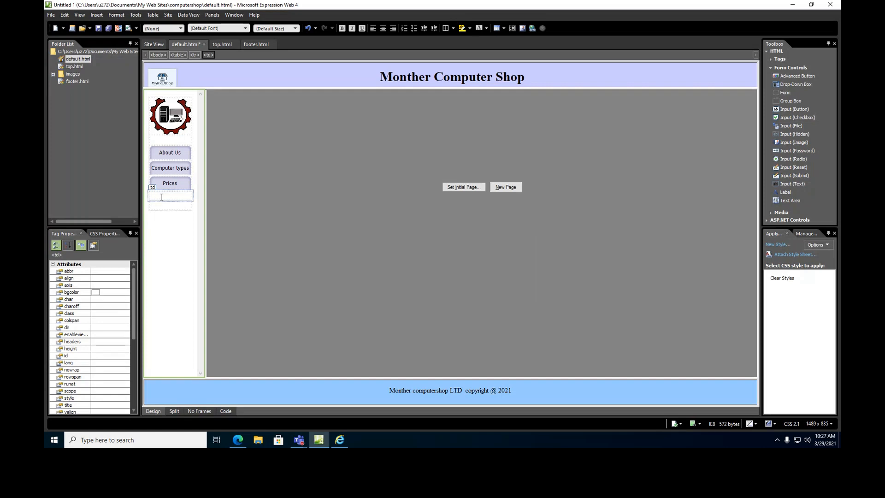
{"action": "left_click", "coordinate": [97, 15]}
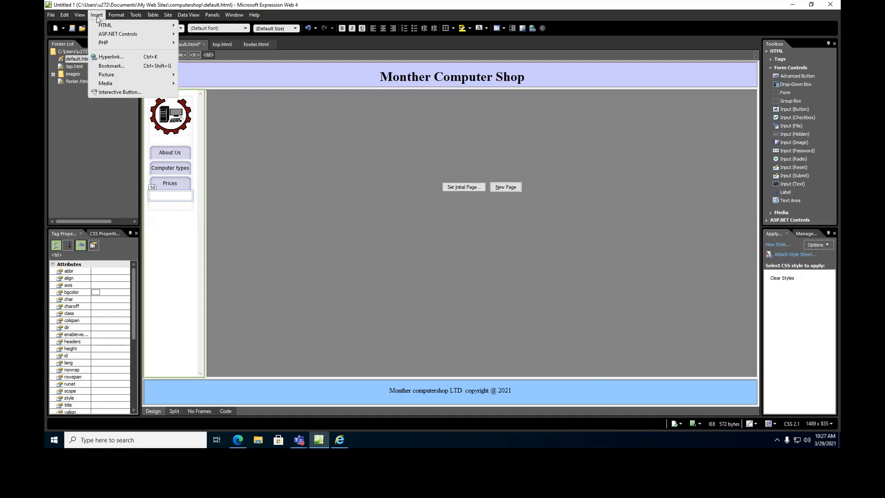
{"action": "left_click", "coordinate": [109, 93]}
{"action": "left_click_drag", "start_coordinate": [425, 266], "coordinate": [359, 262]}
{"action": "type", "text": "Photos"}
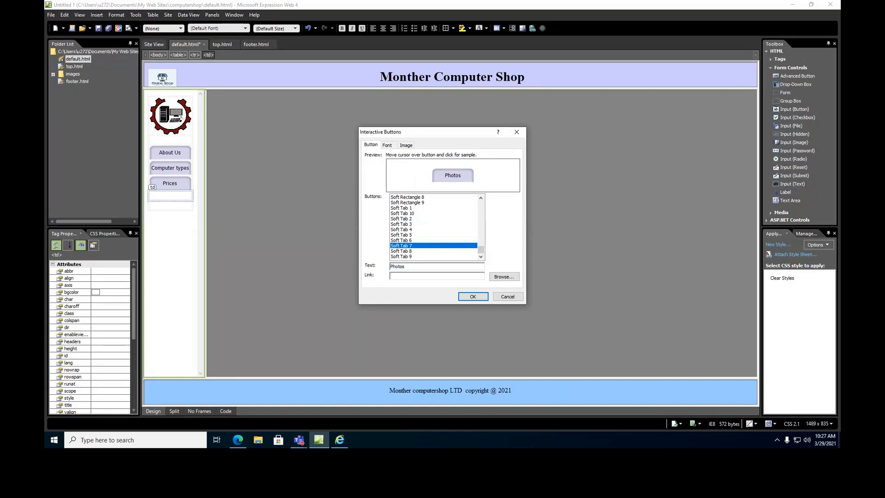
{"action": "left_click", "coordinate": [469, 299]}
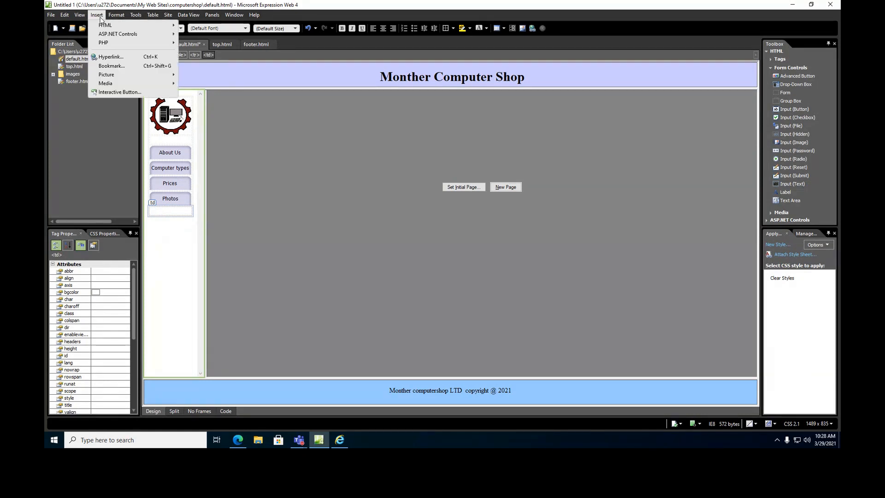
Add an 'Enquery' interactive button, then type 'contact' in the cell beneath.
{"action": "left_click", "coordinate": [122, 92]}
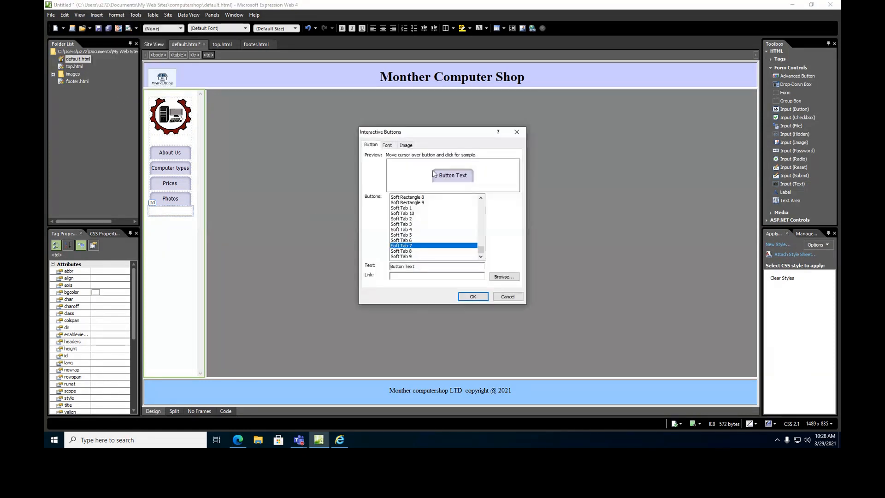
{"action": "left_click_drag", "start_coordinate": [433, 268], "coordinate": [365, 265]}
{"action": "type", "text": "Enquery"}
{"action": "left_click", "coordinate": [474, 296]}
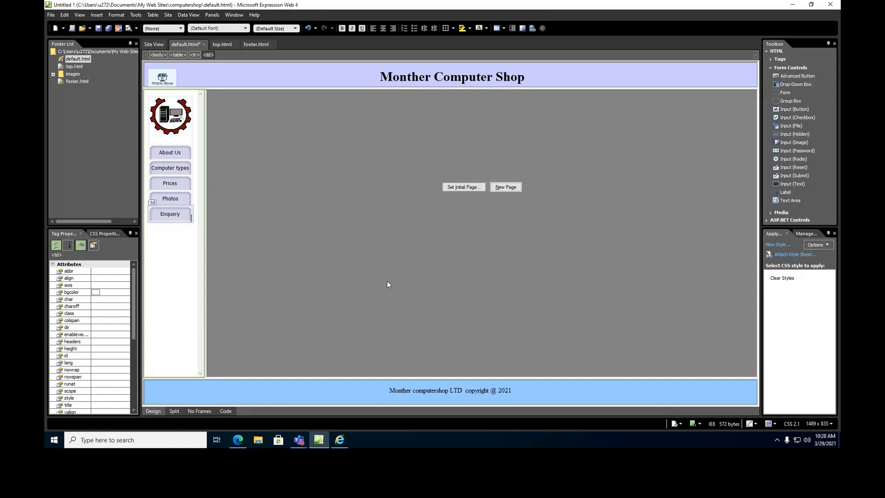
{"action": "left_click", "coordinate": [191, 229]}
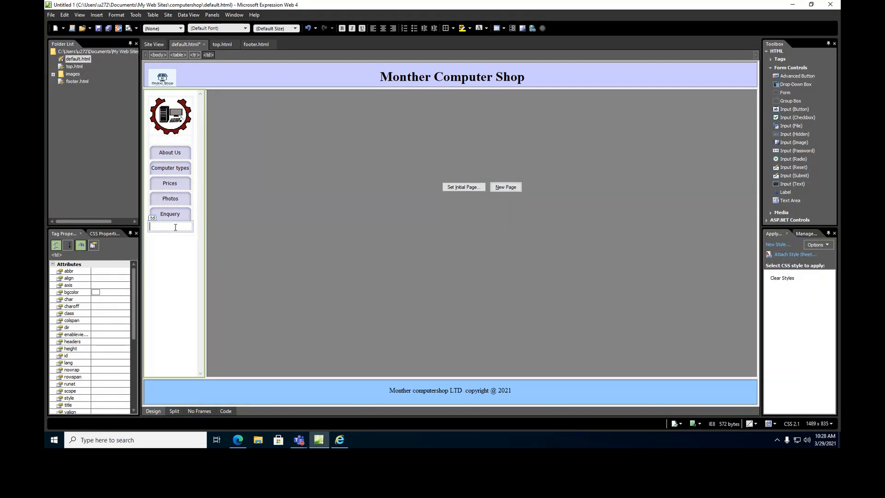
{"action": "type", "text": "contact"}
Capitalise the last menu item so it reads 'Contact us'.
{"action": "left_click", "coordinate": [154, 225]}
{"action": "key", "text": "BackSpace"}
{"action": "type", "text": "C"}
{"action": "left_click", "coordinate": [170, 246]}
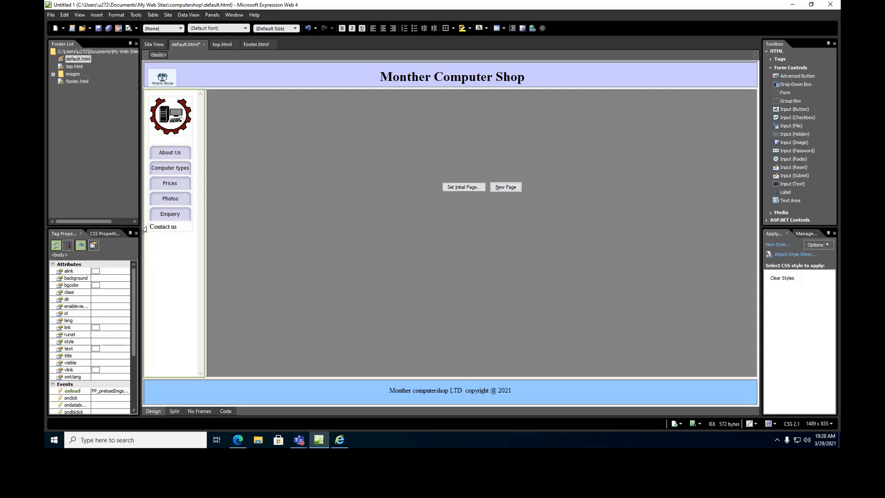
Save the menu page as menu.html along with its embedded button images.
{"action": "left_click", "coordinate": [109, 28]}
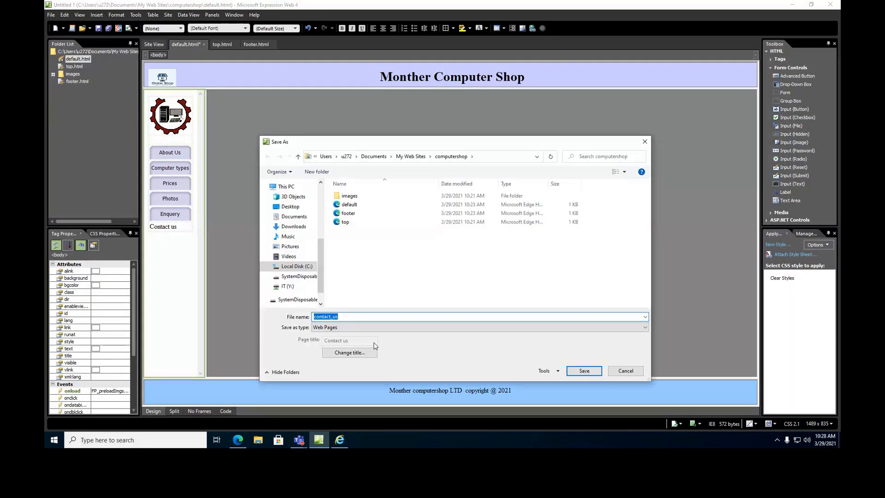
{"action": "type", "text": "menu"}
{"action": "left_click", "coordinate": [584, 370]}
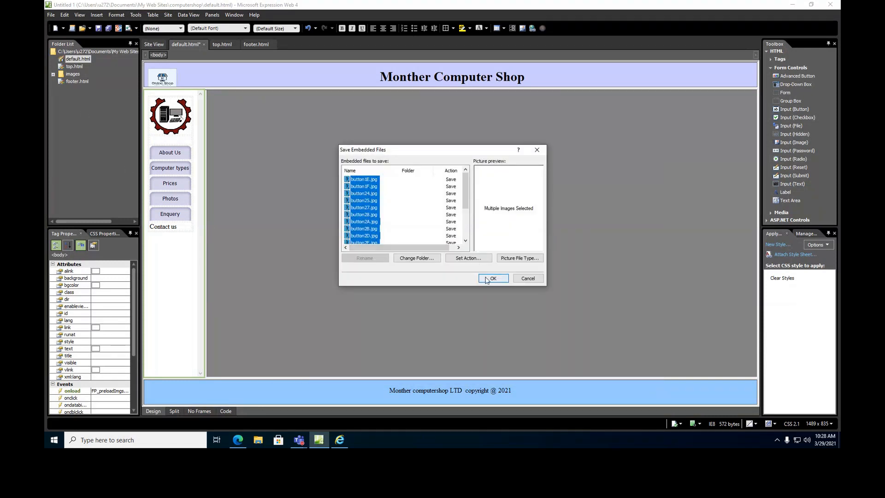
{"action": "left_click", "coordinate": [491, 279]}
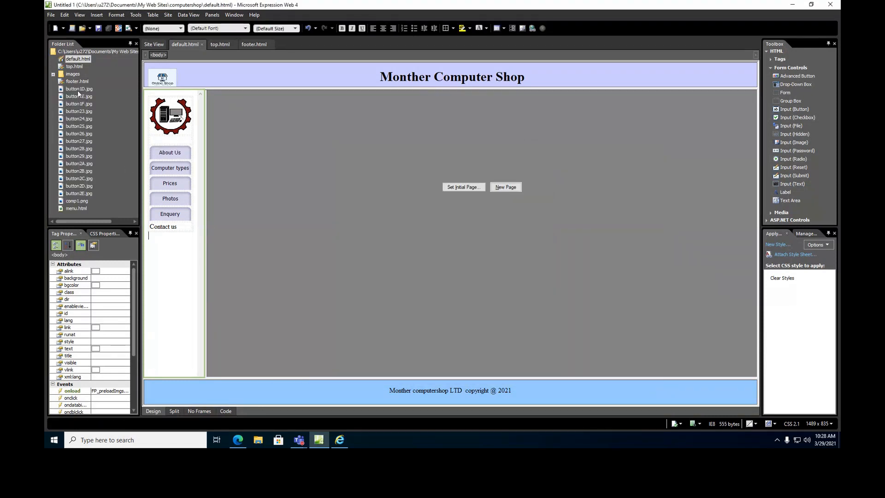
Select all button*.jpg files plus comp1.png in the Folder List and move them into the images folder.
{"action": "left_click", "coordinate": [78, 90]}
{"action": "left_click", "coordinate": [79, 98], "text": "ctrl"}
{"action": "left_click", "coordinate": [83, 112], "text": "ctrl"}
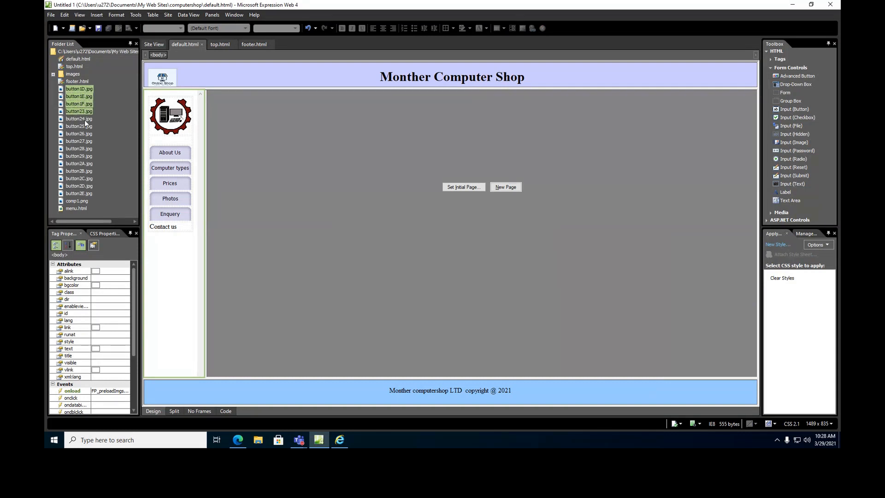
{"action": "left_click", "coordinate": [85, 133], "text": "ctrl"}
{"action": "left_click", "coordinate": [85, 141], "text": "ctrl"}
{"action": "left_click", "coordinate": [85, 148], "text": "ctrl"}
{"action": "left_click", "coordinate": [87, 156], "text": "ctrl"}
{"action": "left_click", "coordinate": [87, 165], "text": "ctrl"}
{"action": "left_click", "coordinate": [87, 173], "text": "ctrl"}
{"action": "left_click", "coordinate": [87, 179], "text": "ctrl"}
{"action": "left_click", "coordinate": [85, 187], "text": "shift"}
{"action": "left_click", "coordinate": [82, 194], "text": "shift"}
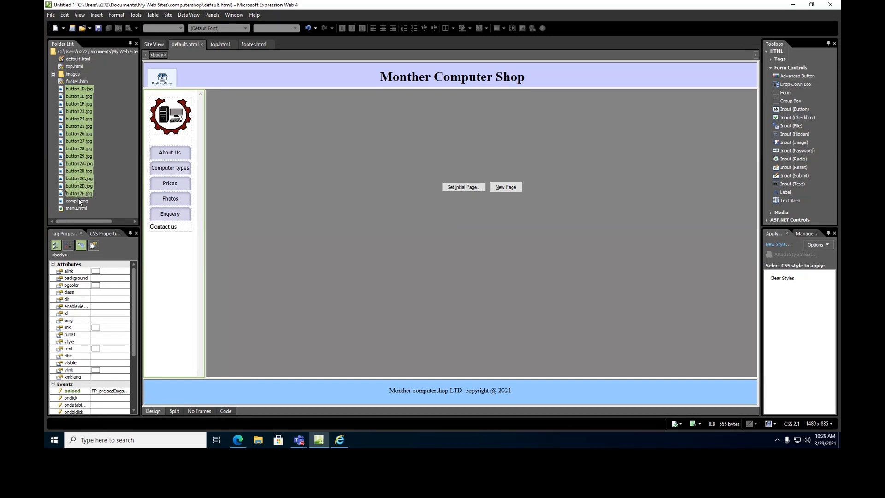
{"action": "left_click", "coordinate": [80, 202], "text": "shift"}
{"action": "left_click_drag", "start_coordinate": [82, 134], "coordinate": [68, 77]}
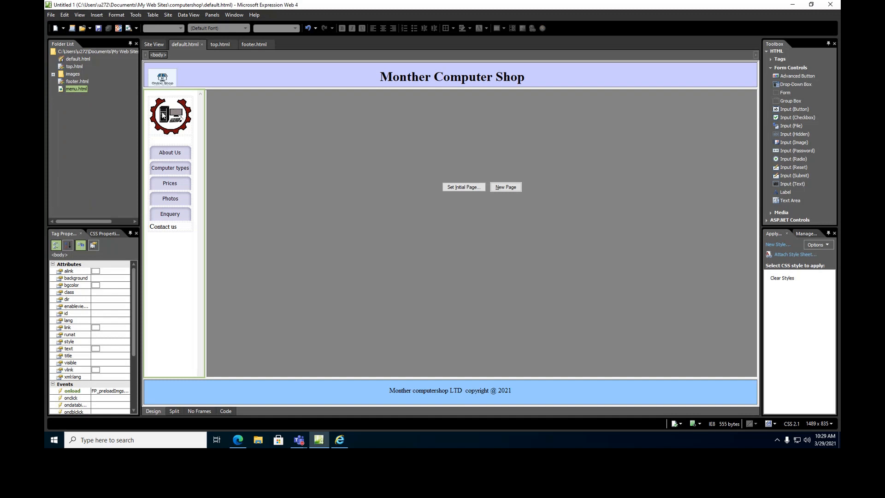
Open menu.html and set its page background to green via Page Properties.
{"action": "double_click", "coordinate": [75, 88]}
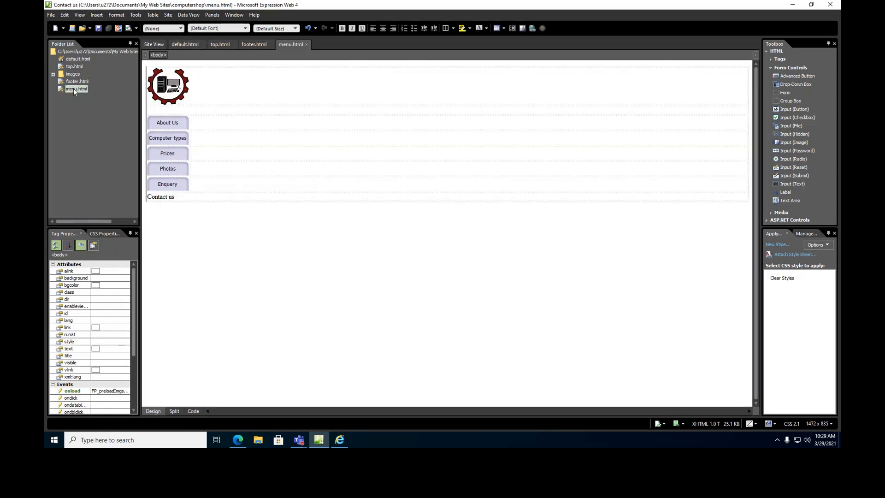
{"action": "right_click", "coordinate": [222, 246]}
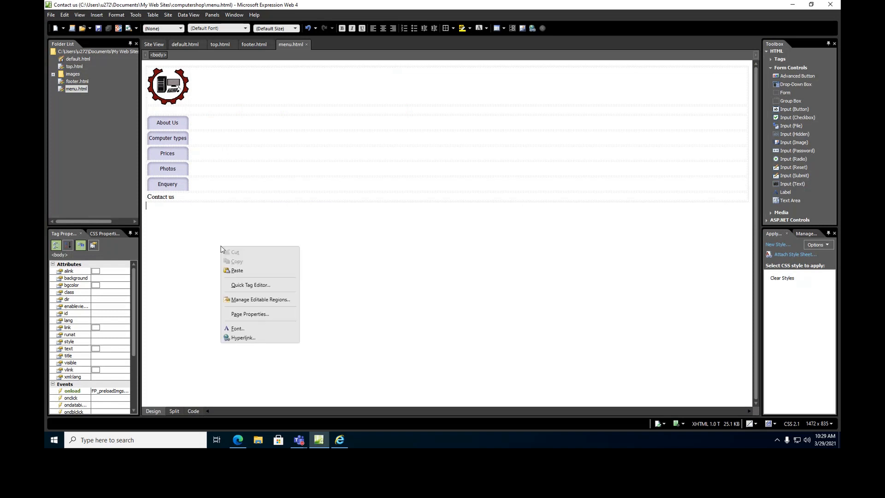
{"action": "left_click", "coordinate": [247, 314]}
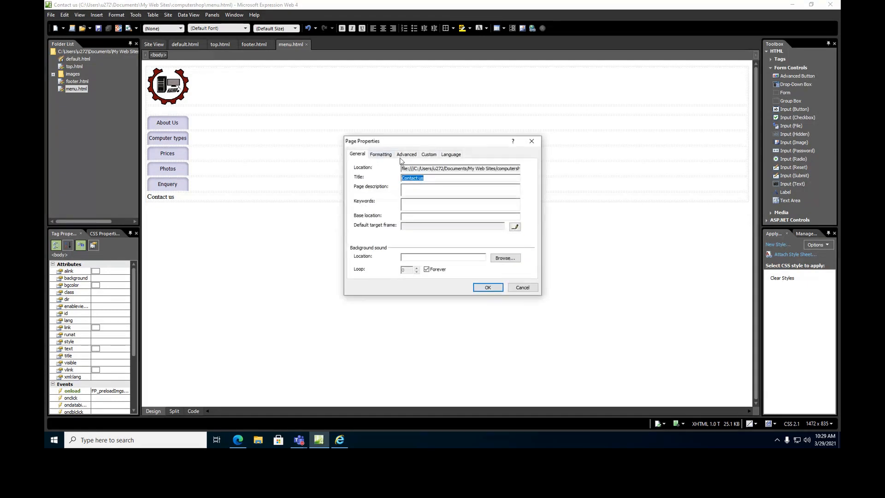
{"action": "left_click", "coordinate": [381, 154]}
{"action": "left_click", "coordinate": [428, 213]}
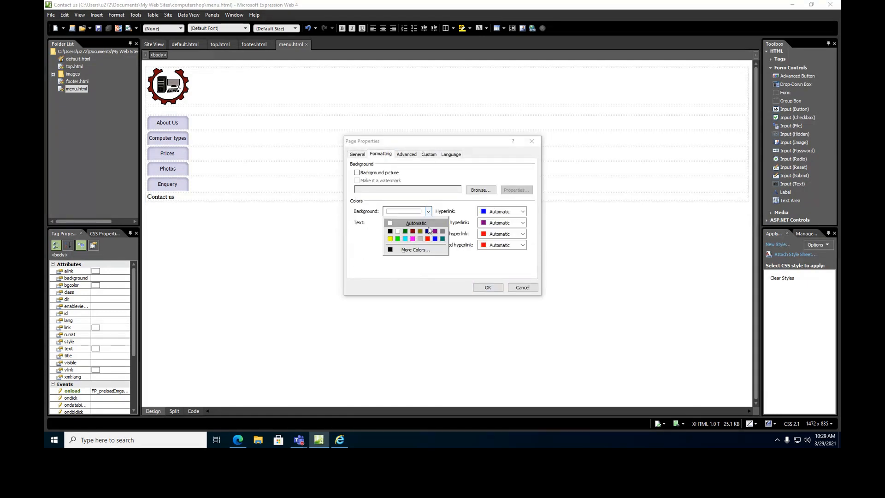
{"action": "left_click", "coordinate": [407, 236]}
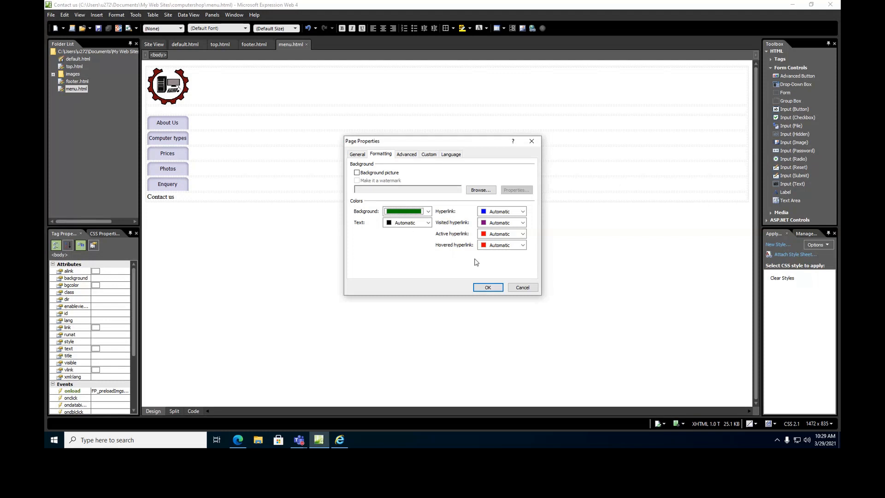
{"action": "left_click", "coordinate": [491, 288]}
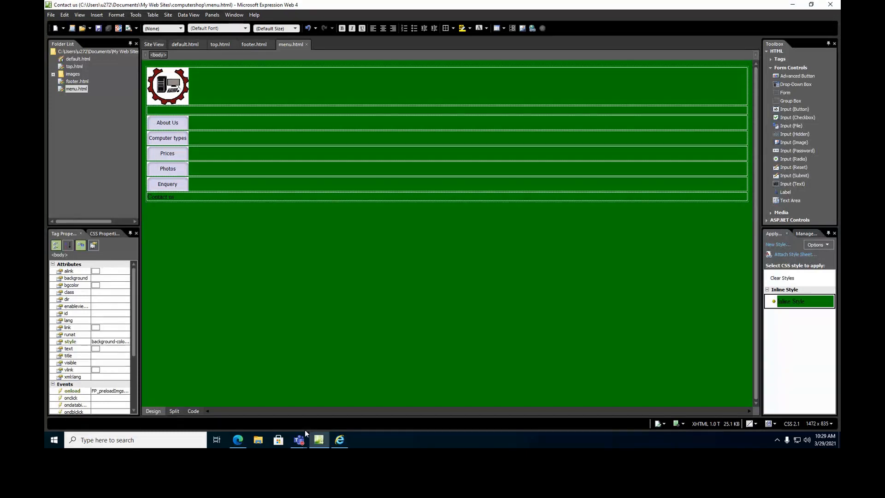
Refresh the site in Internet Explorer, allow blocked content, then minimize the browser.
{"action": "left_click", "coordinate": [339, 439]}
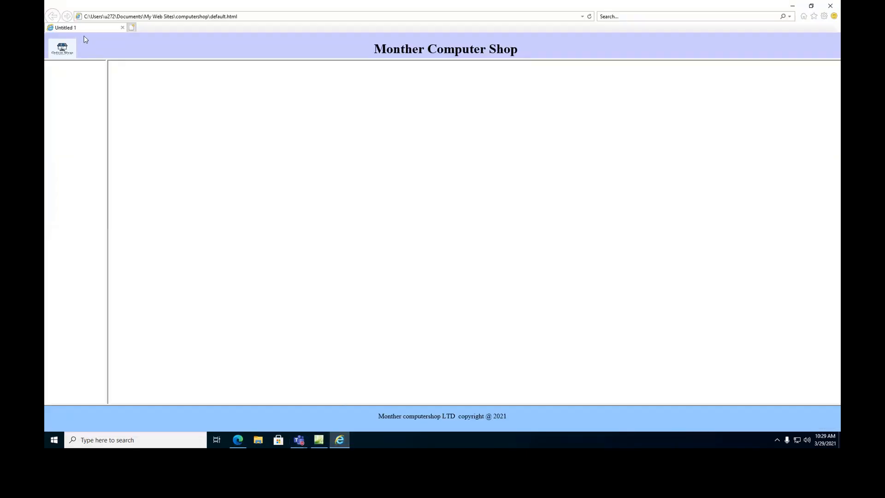
{"action": "left_click", "coordinate": [590, 18]}
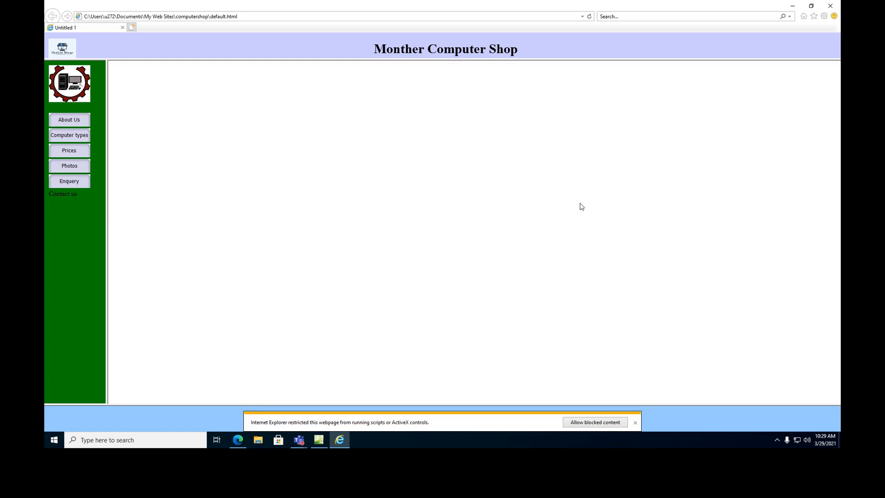
{"action": "left_click", "coordinate": [602, 427]}
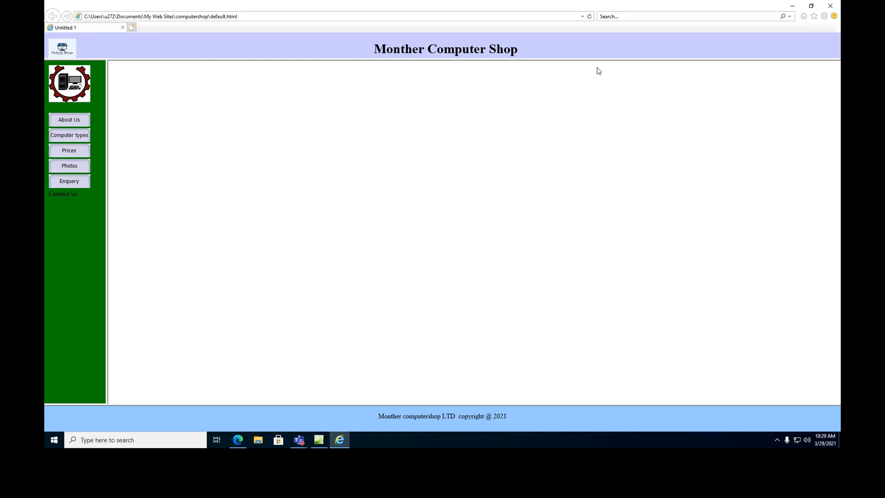
{"action": "left_click", "coordinate": [792, 6]}
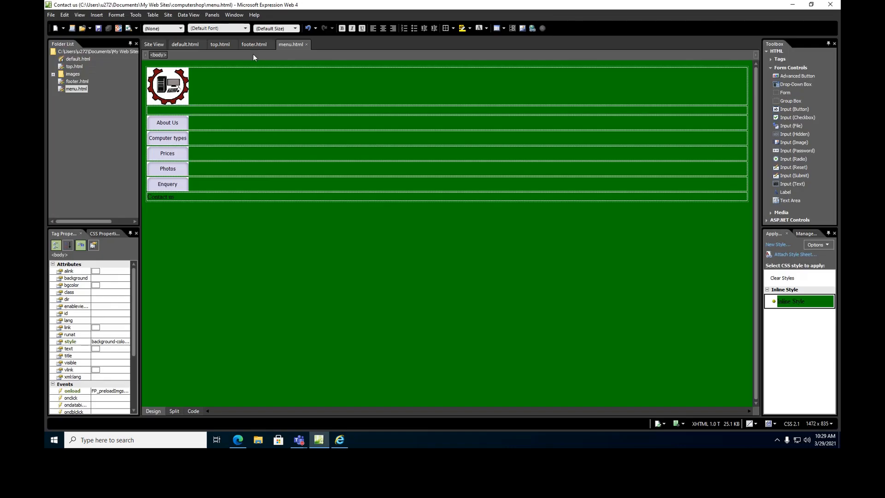
Create a new blank HTML page.
{"action": "left_click", "coordinate": [53, 17]}
{"action": "mouse_move", "coordinate": [60, 29]}
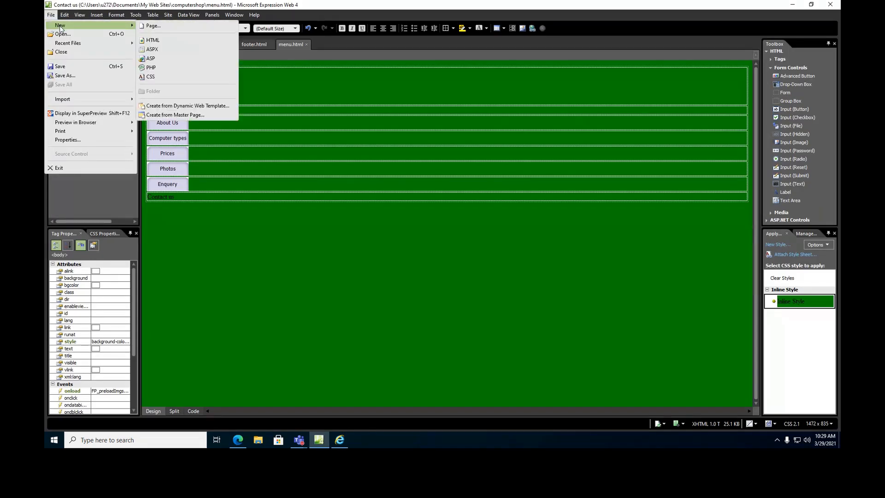
{"action": "left_click", "coordinate": [155, 27]}
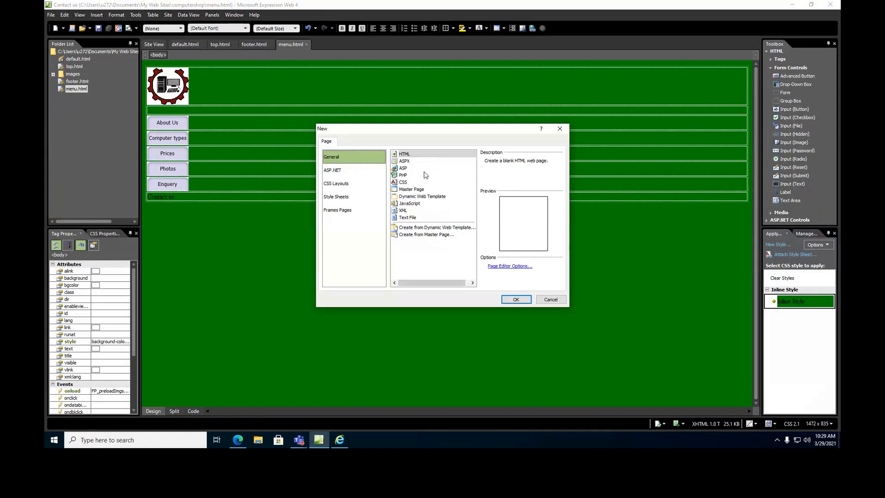
{"action": "left_click", "coordinate": [409, 155]}
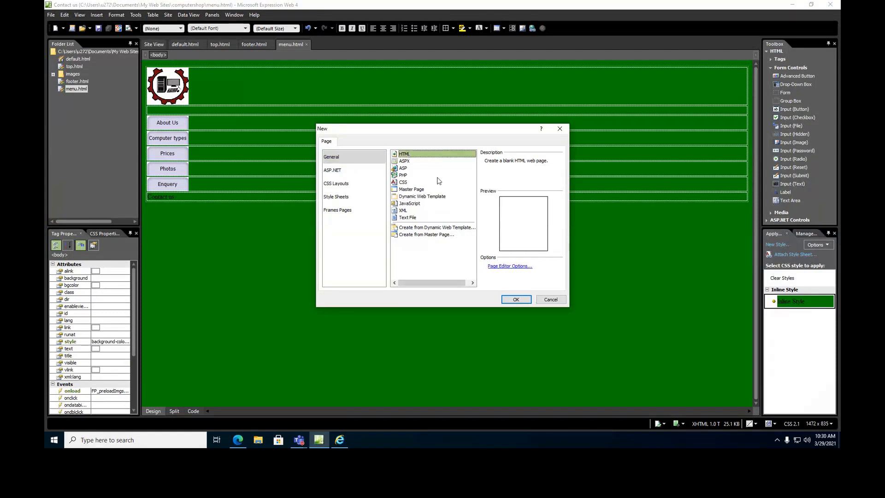
{"action": "left_click", "coordinate": [515, 299]}
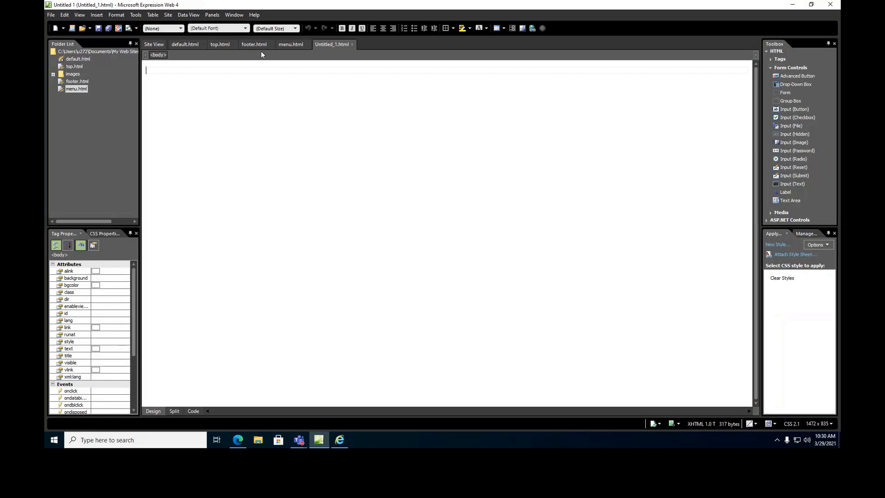
Type 'Welcome to my shop' as a centred Heading 1 in Bodoni MT Condensed.
{"action": "type", "text": "Welcome to m"}
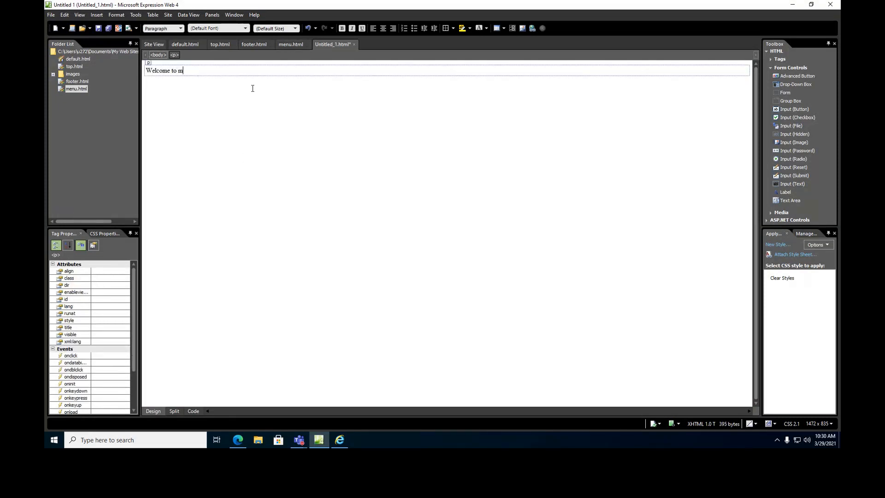
{"action": "type", "text": "y shope"}
{"action": "key", "text": "Return"}
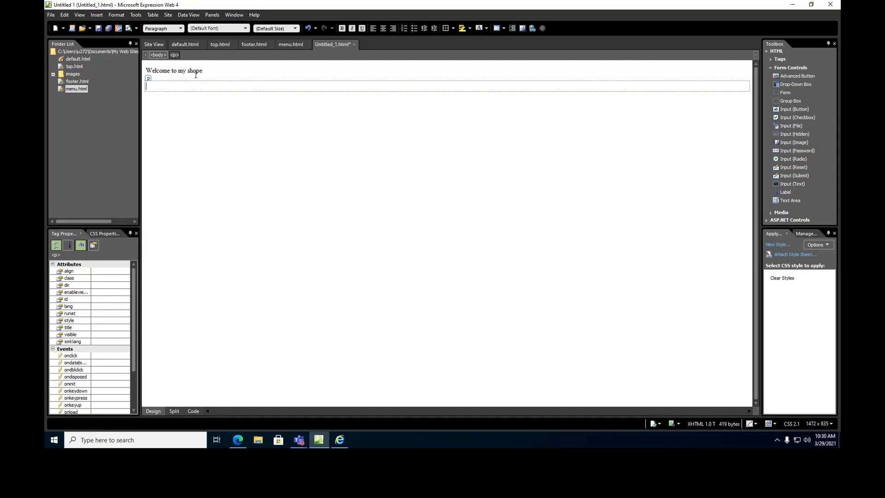
{"action": "key", "text": "BackSpace"}
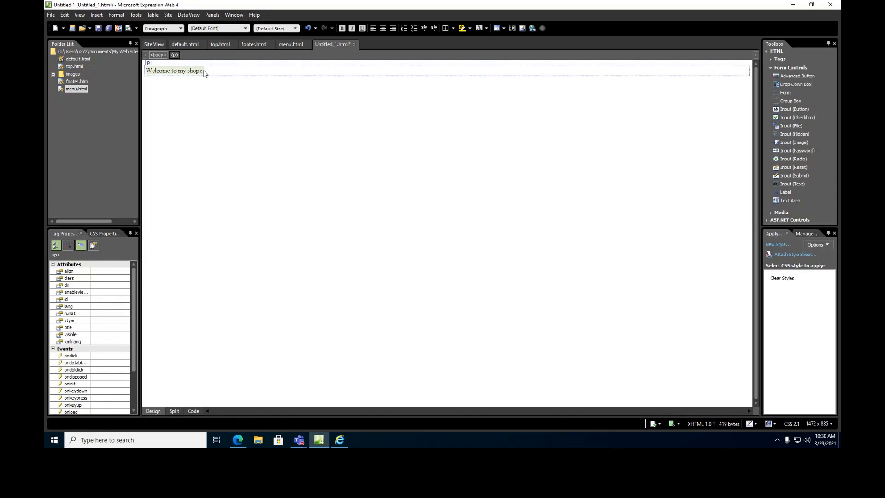
{"action": "left_click", "coordinate": [380, 28]}
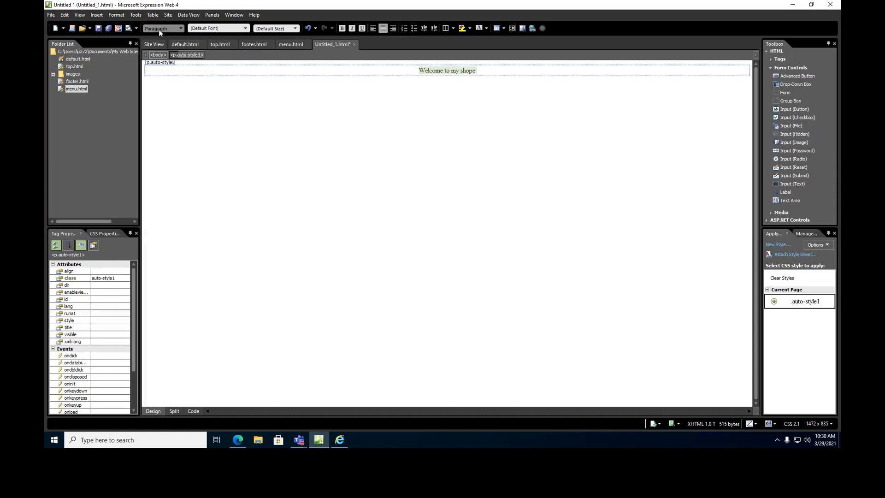
{"action": "left_click", "coordinate": [181, 29]}
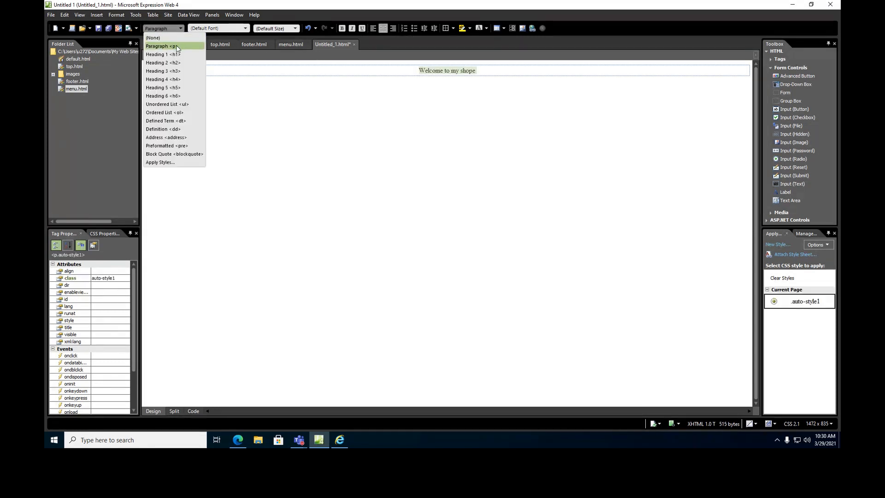
{"action": "left_click", "coordinate": [163, 54]}
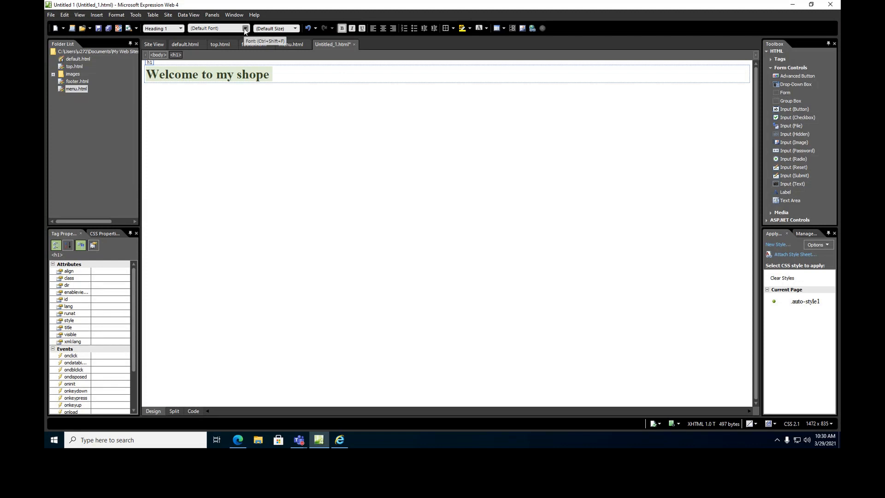
{"action": "left_click", "coordinate": [245, 29]}
{"action": "left_click_drag", "start_coordinate": [405, 45], "coordinate": [402, 57]}
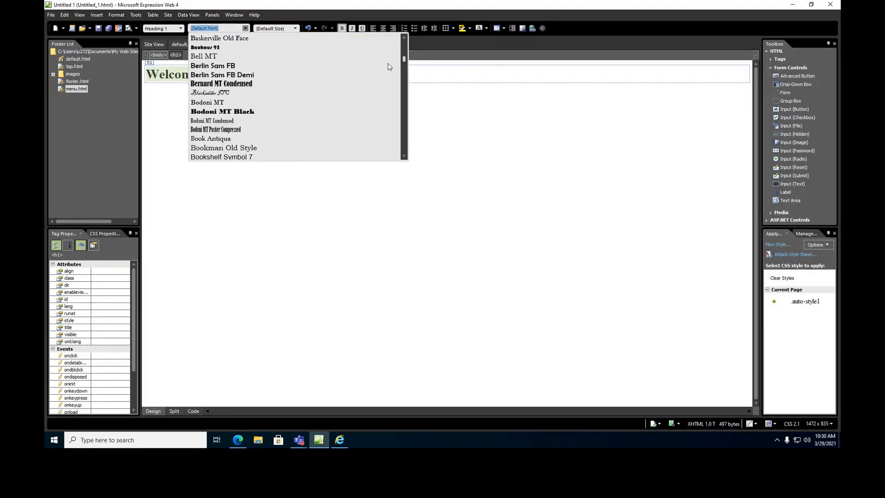
{"action": "left_click", "coordinate": [242, 119]}
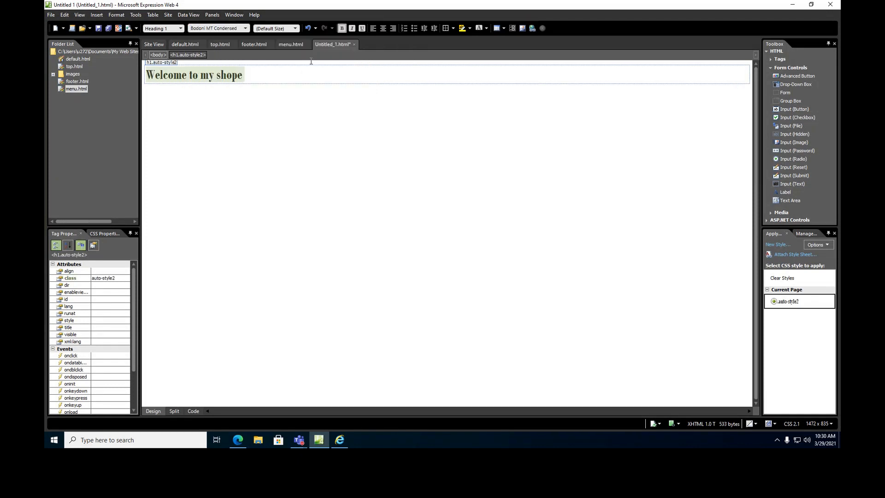
{"action": "left_click", "coordinate": [381, 29]}
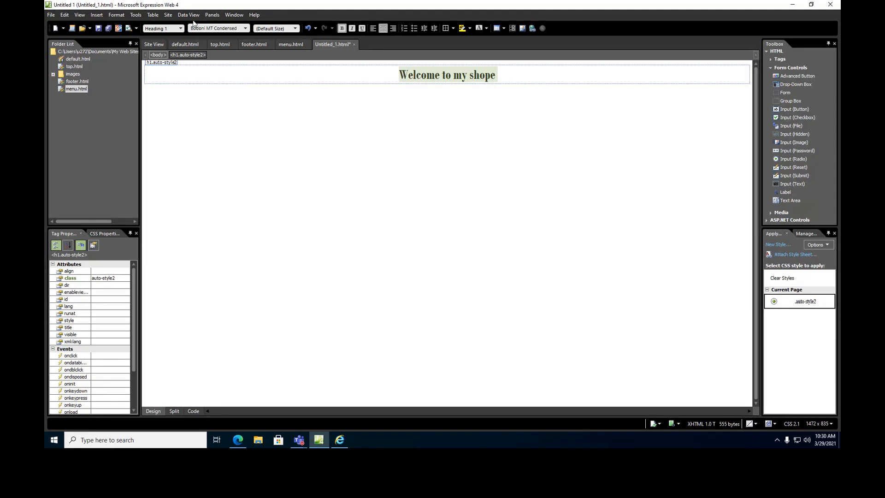
Add the paragraph 'Here We provide more information for byers to select the best computer that suite them all.' below the heading.
{"action": "left_click", "coordinate": [102, 17]}
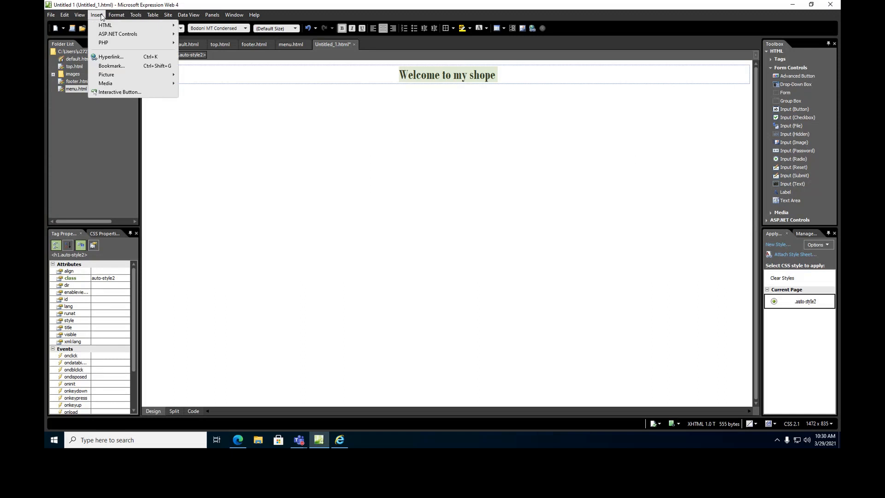
{"action": "mouse_move", "coordinate": [98, 27]}
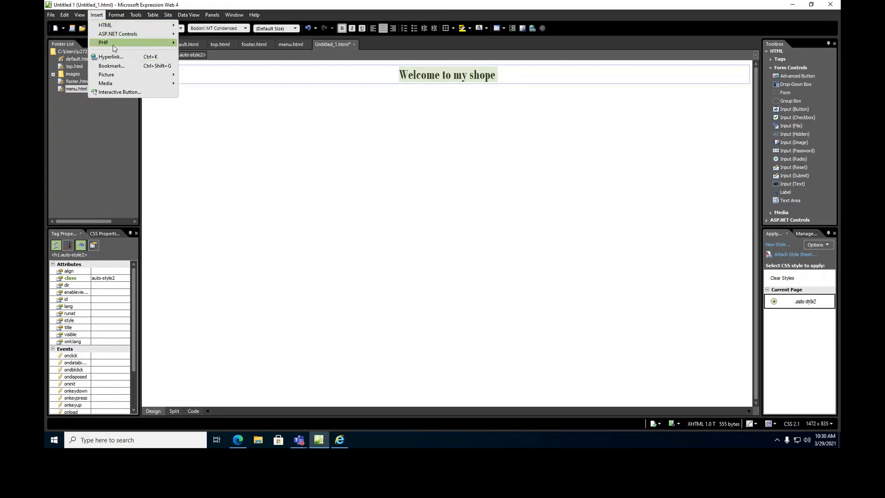
{"action": "mouse_move", "coordinate": [113, 44]}
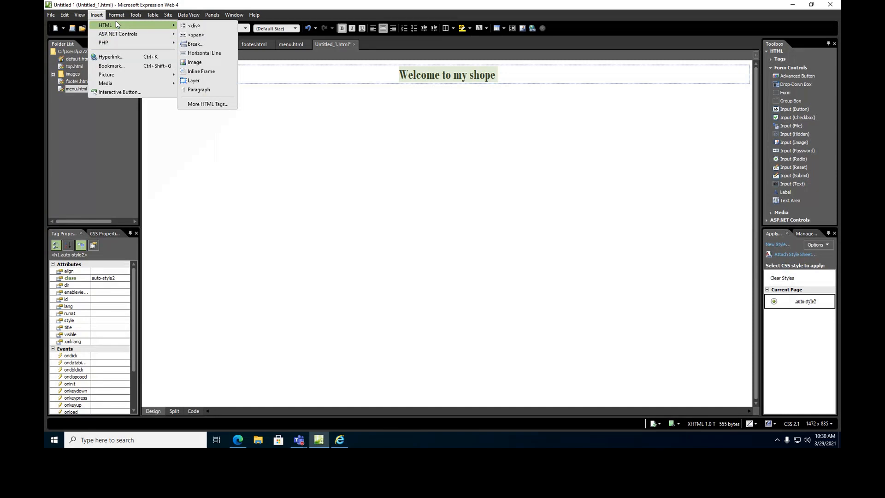
{"action": "left_click", "coordinate": [429, 73]}
{"action": "left_click", "coordinate": [497, 80]}
{"action": "key", "text": "Return"}
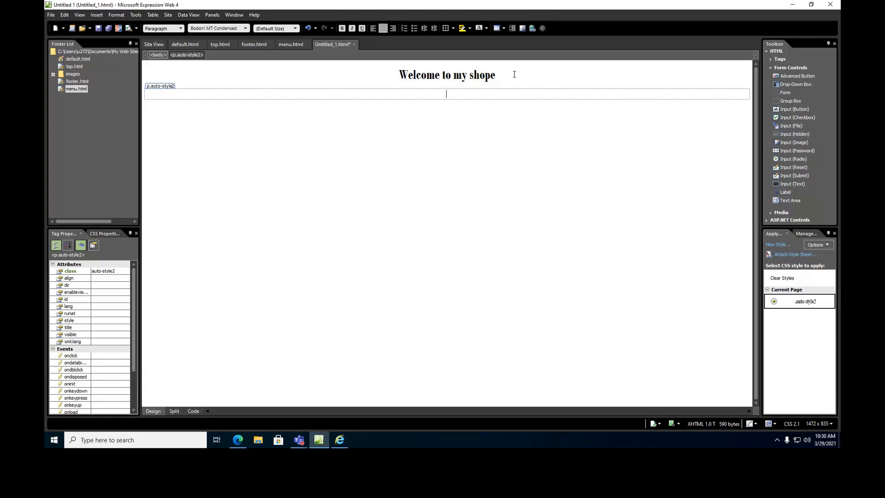
{"action": "type", "text": "Here We provide more information for byers to select"}
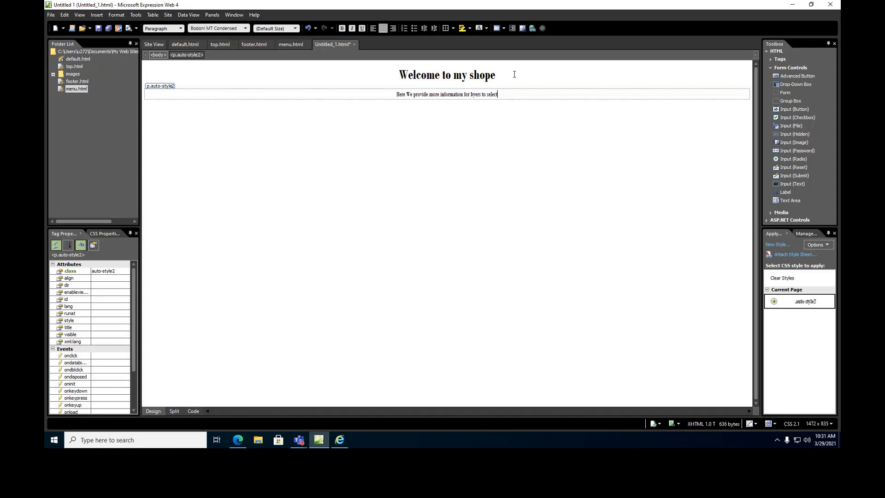
{"action": "type", "text": " the "}
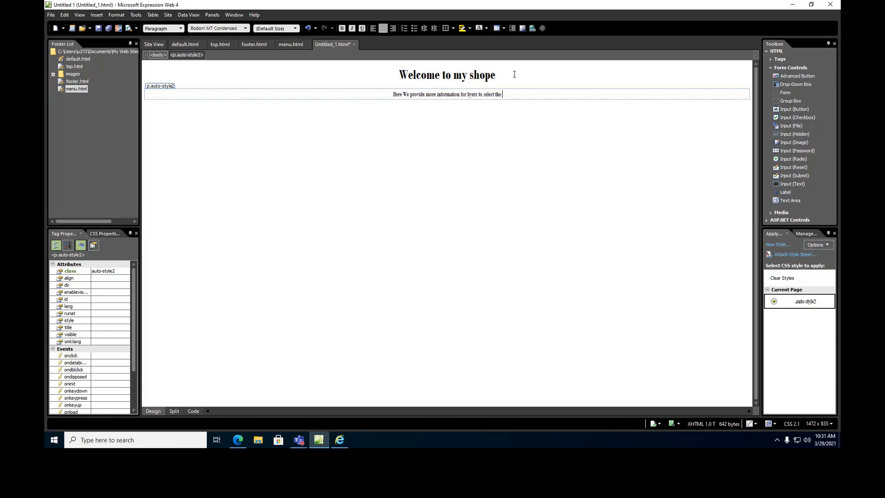
{"action": "type", "text": "best com"}
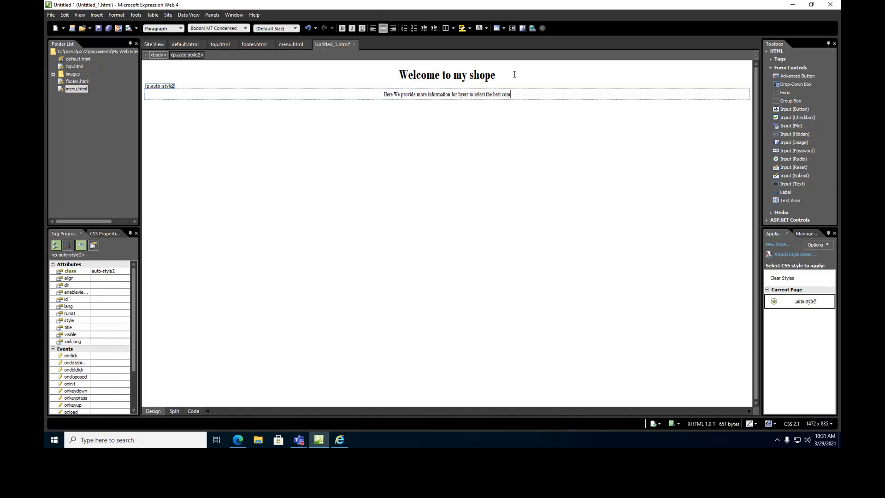
{"action": "type", "text": "puter that suite them all."}
{"action": "key", "text": "Return"}
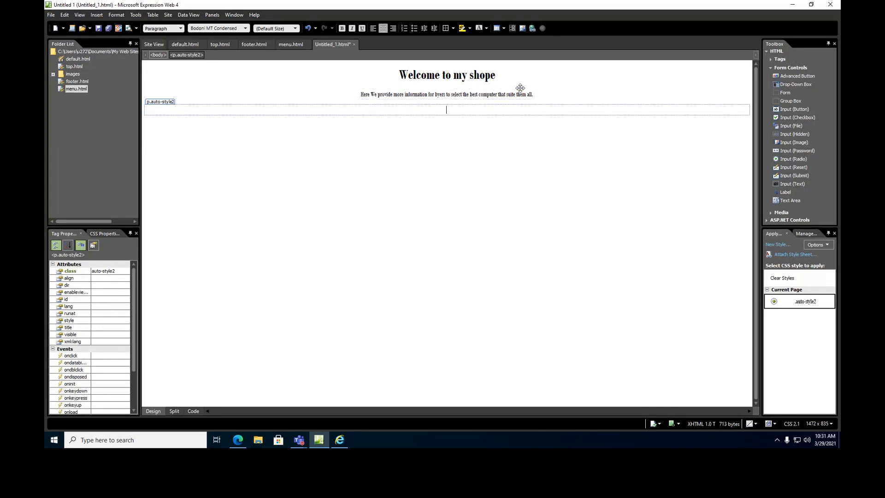
Switch to the browser showing the 'computershop logo' image results.
{"action": "left_click", "coordinate": [116, 15]}
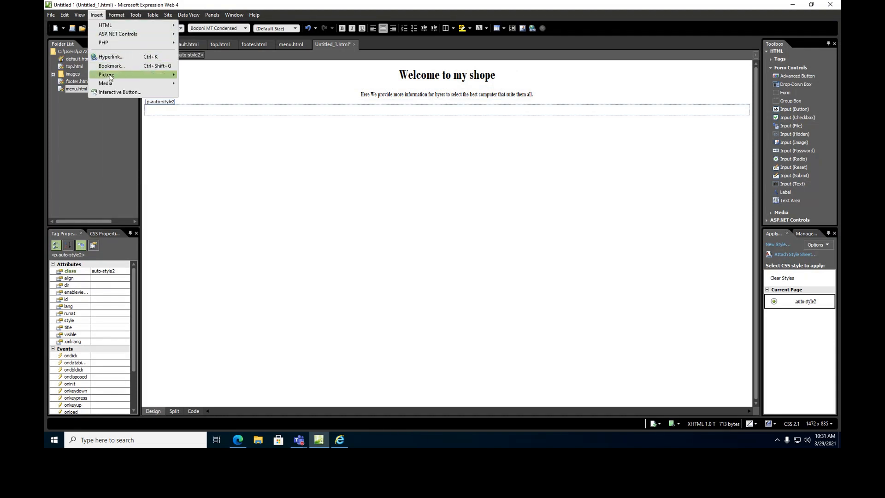
{"action": "mouse_move", "coordinate": [111, 78]}
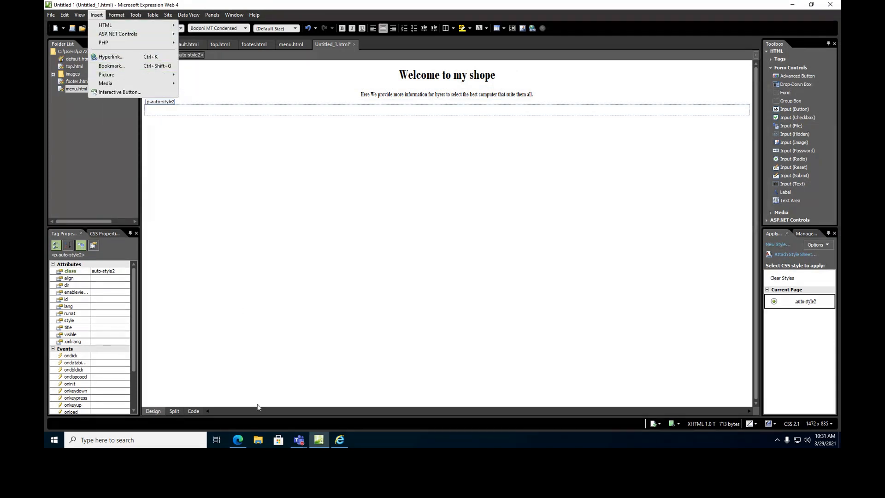
{"action": "left_click", "coordinate": [238, 439]}
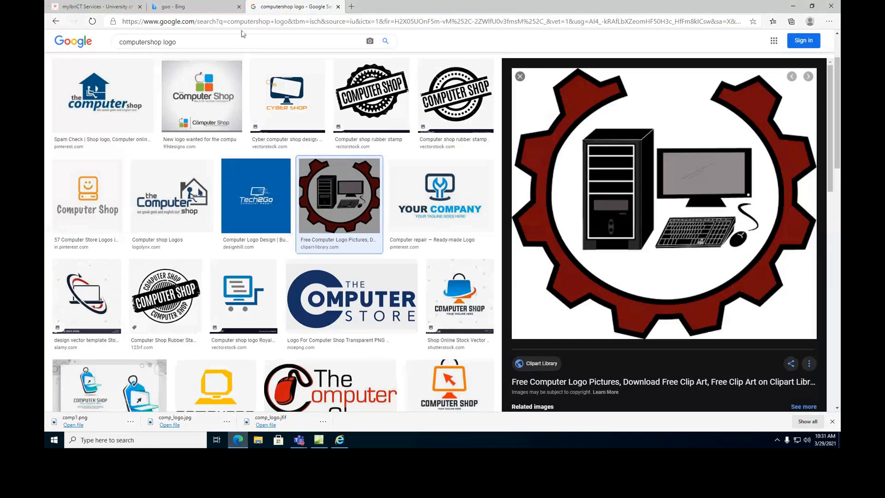
Find the Computer Shop logo YouTube video and copy its web address.
{"action": "left_click", "coordinate": [59, 25]}
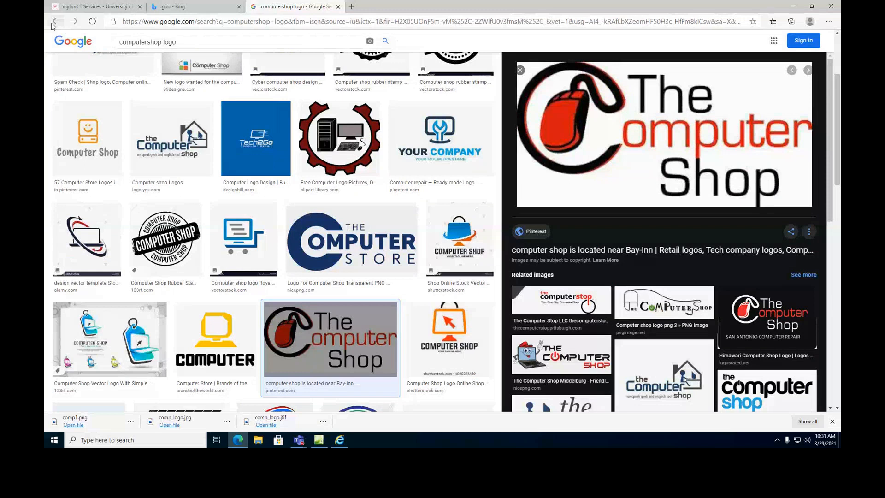
{"action": "left_click", "coordinate": [54, 23]}
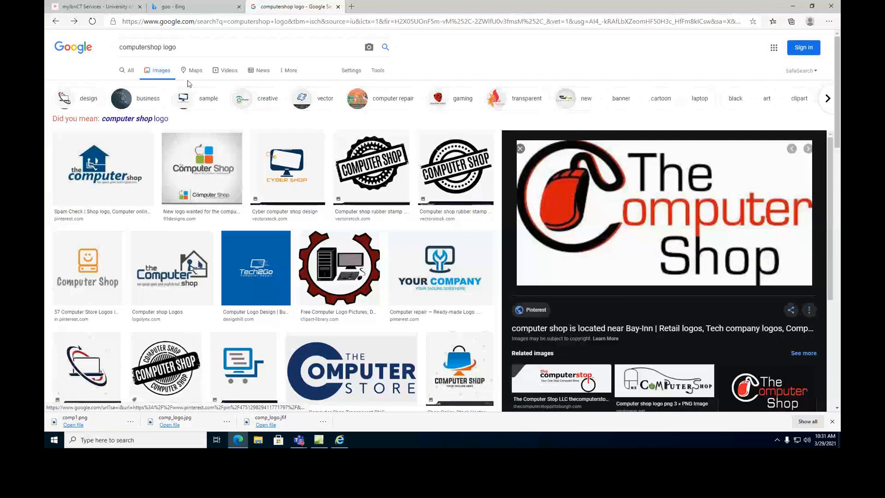
{"action": "left_click", "coordinate": [222, 71]}
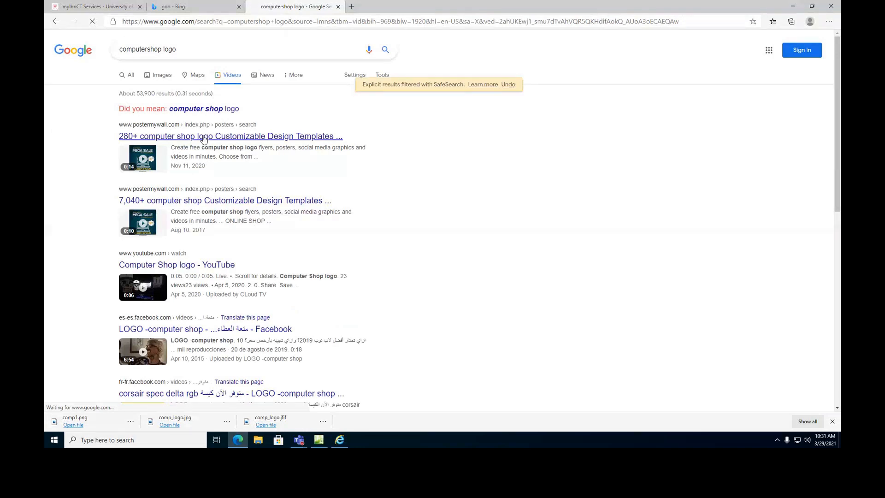
{"action": "left_click", "coordinate": [180, 269]}
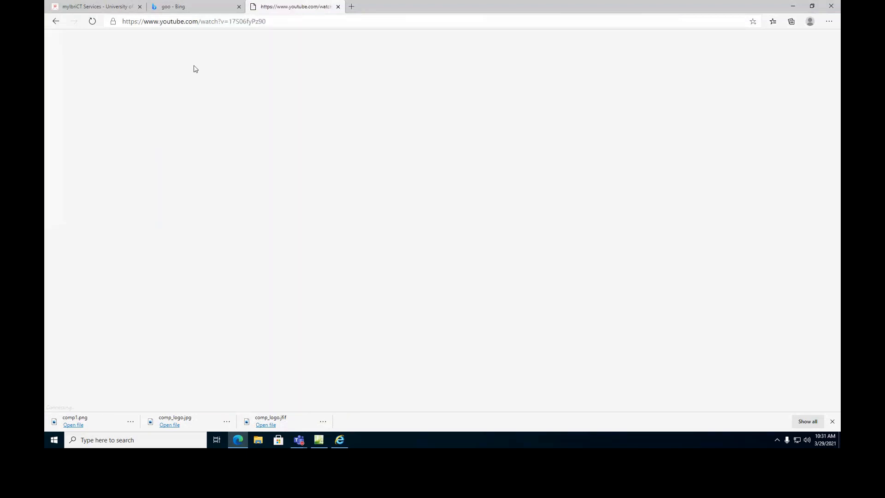
{"action": "left_click", "coordinate": [260, 22]}
{"action": "right_click", "coordinate": [259, 22]}
{"action": "left_click", "coordinate": [287, 89]}
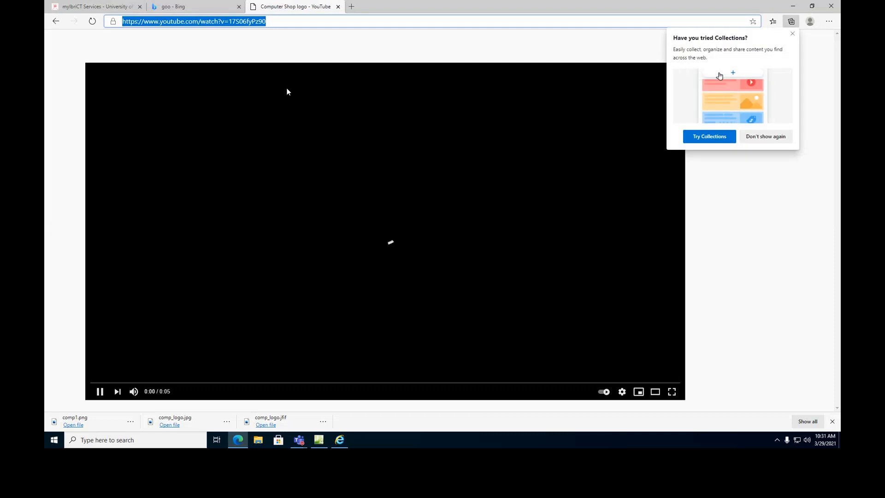
Pause the video and return to the Expression Web editor.
{"action": "left_click", "coordinate": [105, 352]}
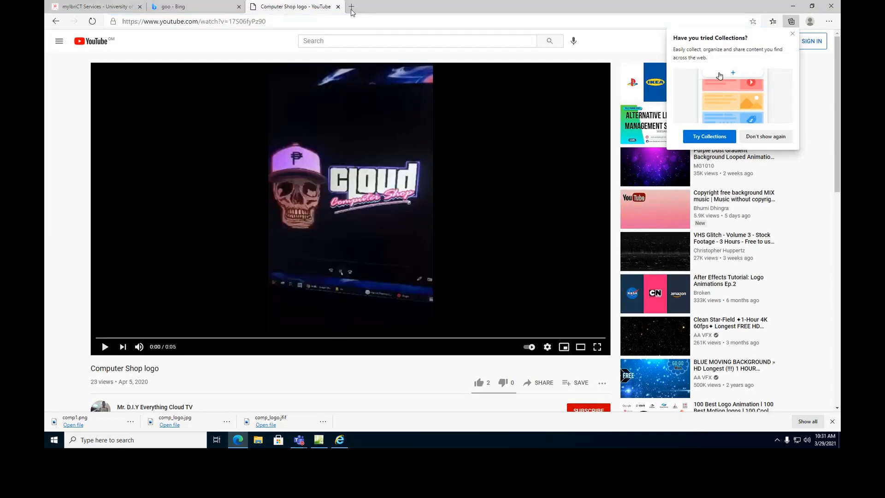
{"action": "left_click", "coordinate": [184, 8]}
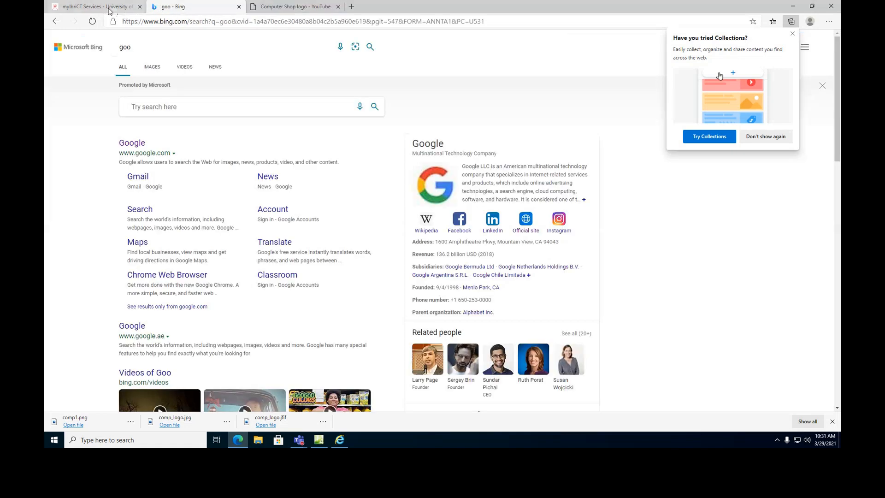
{"action": "left_click", "coordinate": [109, 10]}
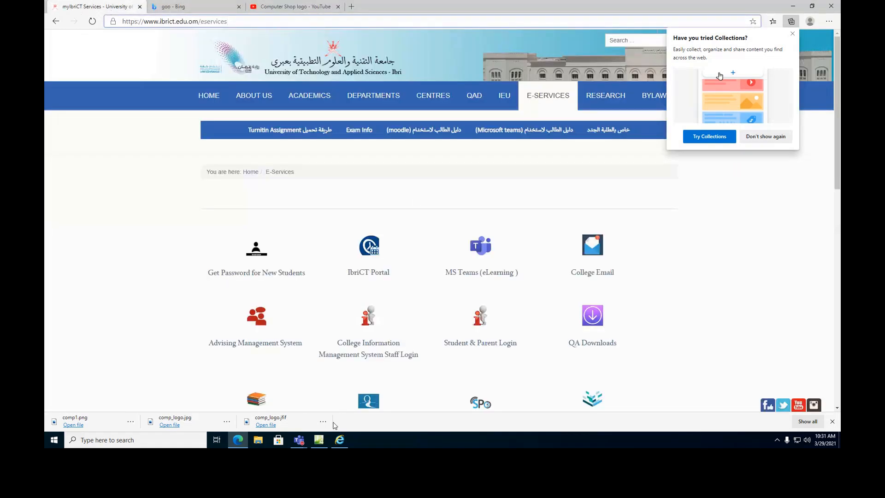
{"action": "left_click", "coordinate": [318, 439]}
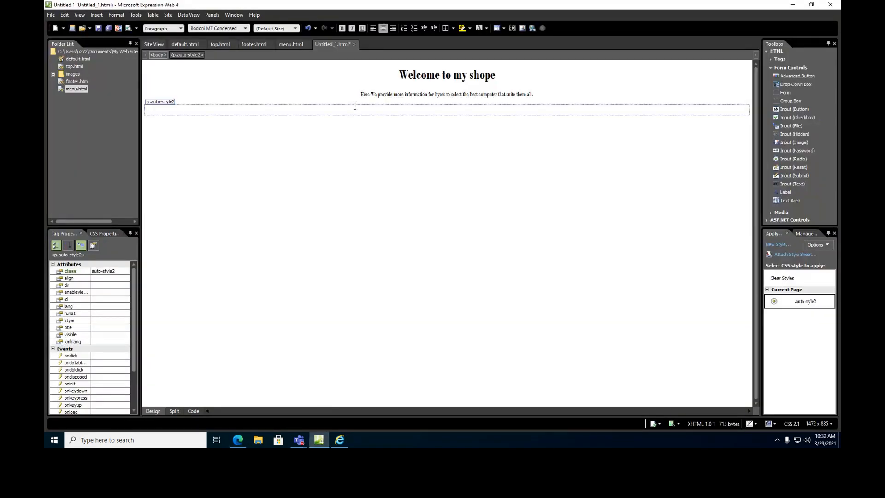
Insert a Windows Media Player object using the pasted YouTube video address as its source.
{"action": "left_click", "coordinate": [97, 16]}
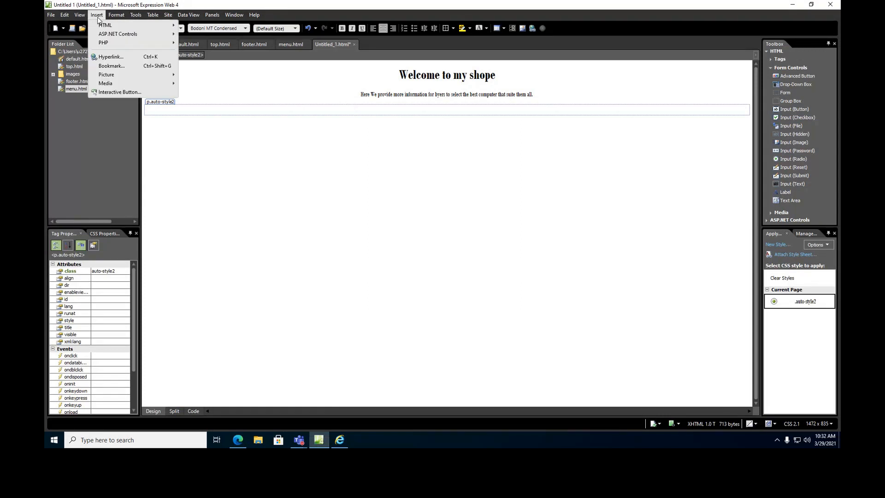
{"action": "mouse_move", "coordinate": [119, 86]}
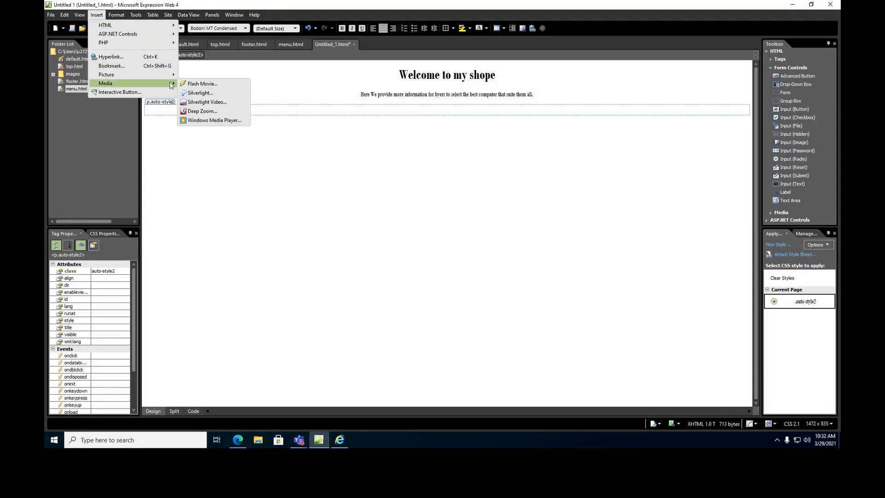
{"action": "left_click", "coordinate": [215, 121]}
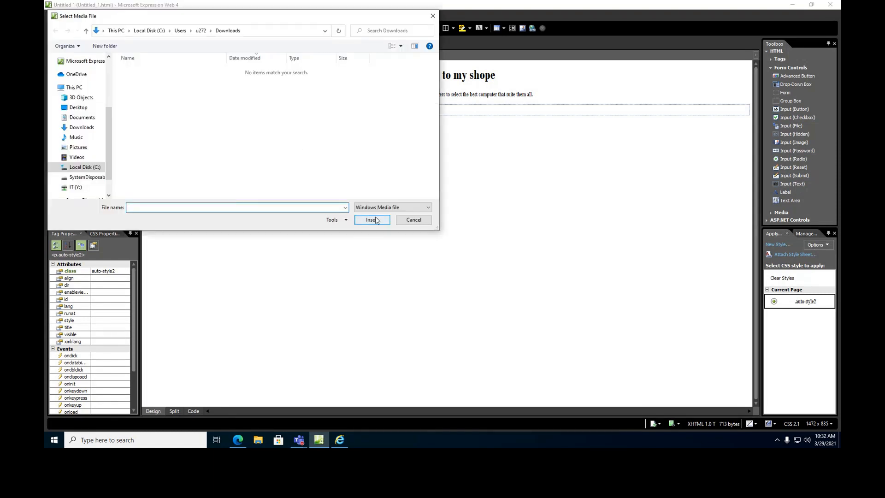
{"action": "left_click_drag", "start_coordinate": [158, 18], "coordinate": [355, 42]}
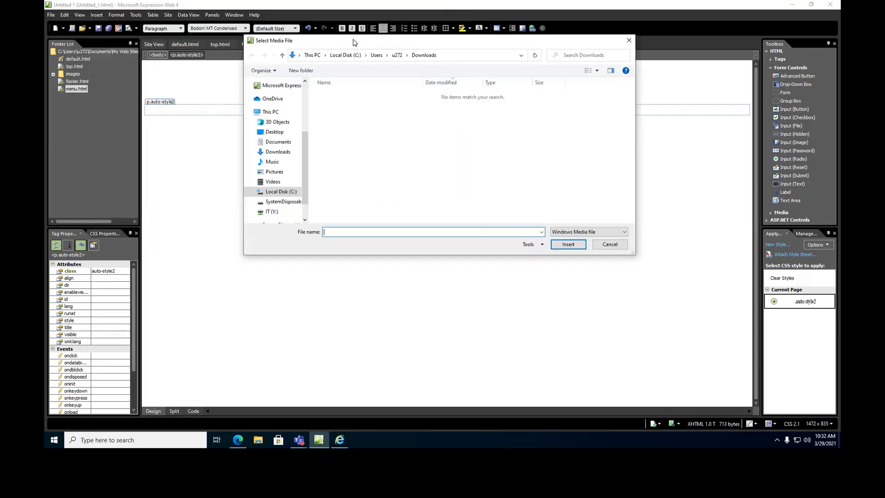
{"action": "key", "text": "ctrl+v"}
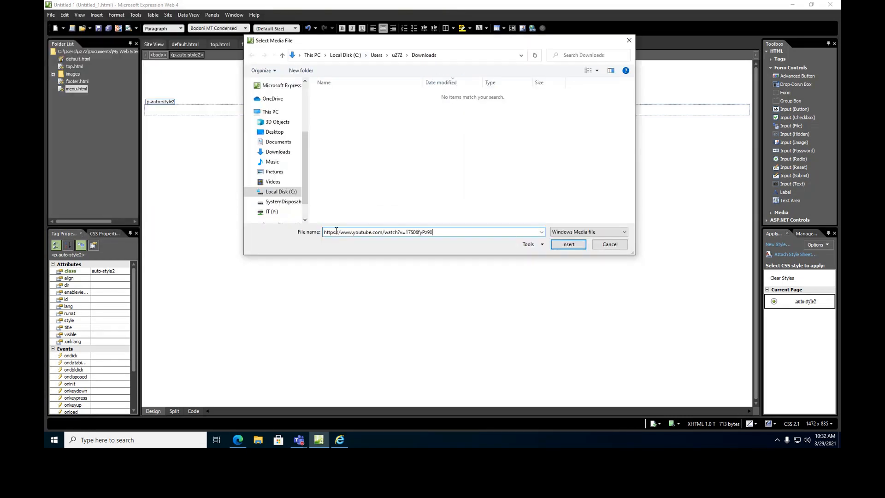
{"action": "left_click", "coordinate": [573, 247]}
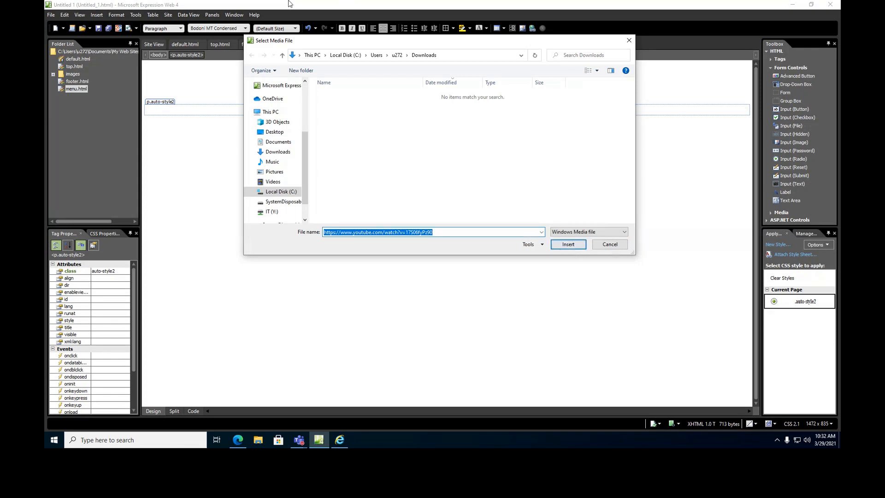
{"action": "left_click", "coordinate": [573, 245]}
{"action": "left_click", "coordinate": [605, 234]}
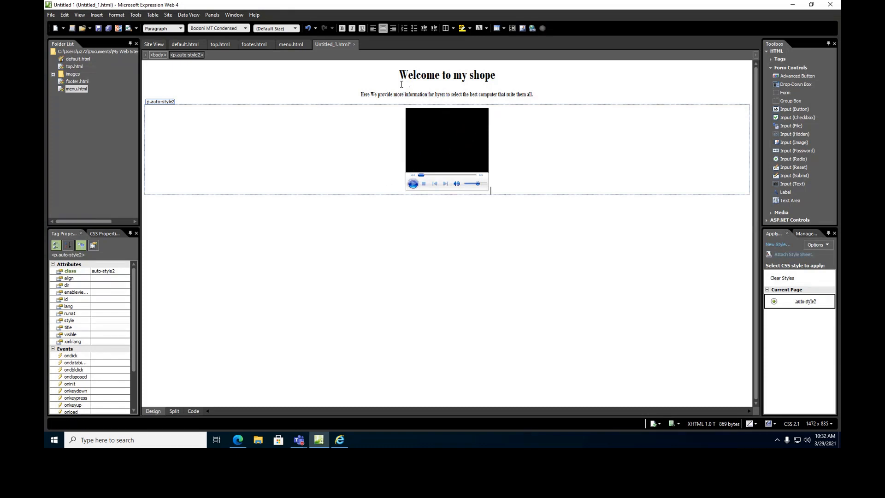
{"action": "left_click_drag", "start_coordinate": [400, 73], "coordinate": [542, 101]}
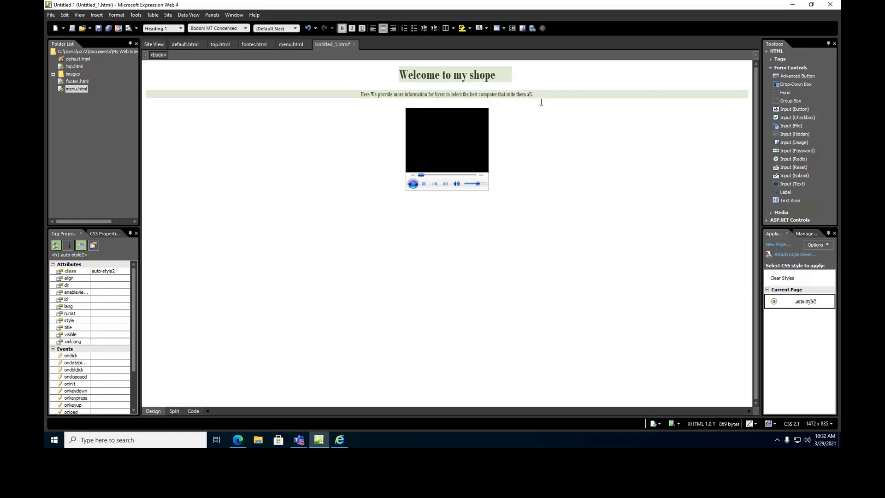
Enlarge the video player into a wide frame by dragging its corner handle.
{"action": "left_click", "coordinate": [535, 100]}
{"action": "left_click", "coordinate": [451, 135]}
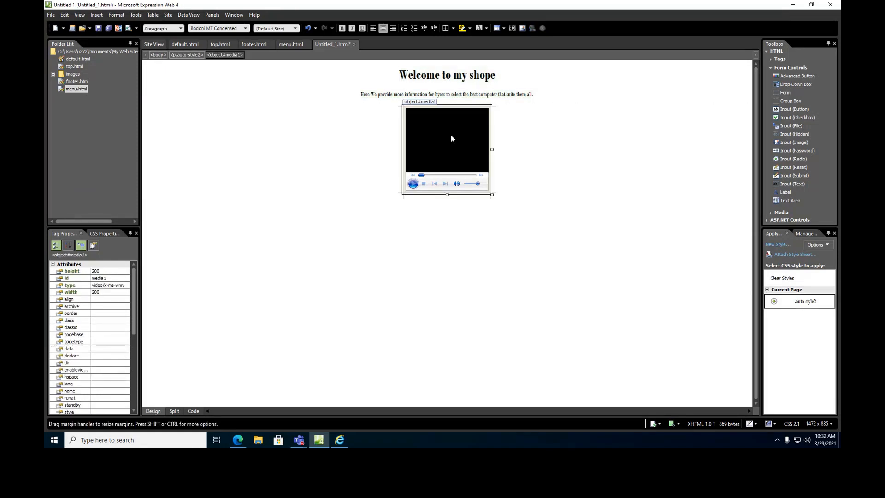
{"action": "left_click_drag", "start_coordinate": [489, 191], "coordinate": [646, 253]}
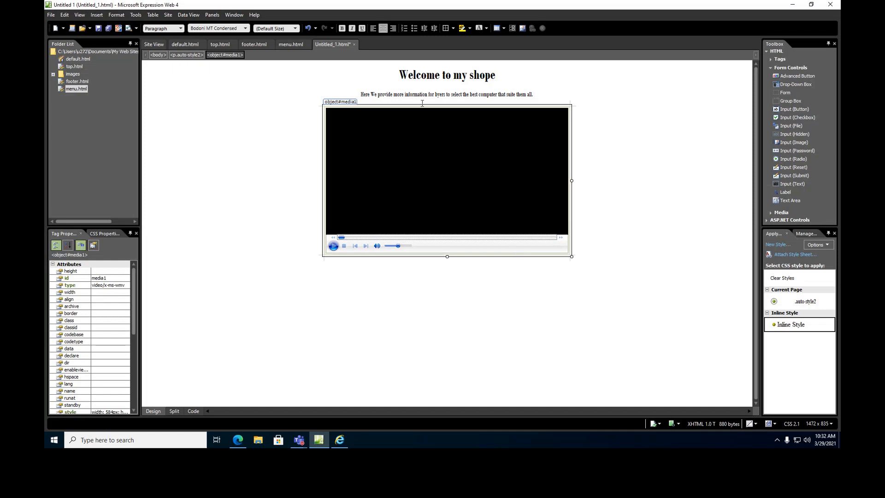
{"action": "left_click", "coordinate": [609, 116]}
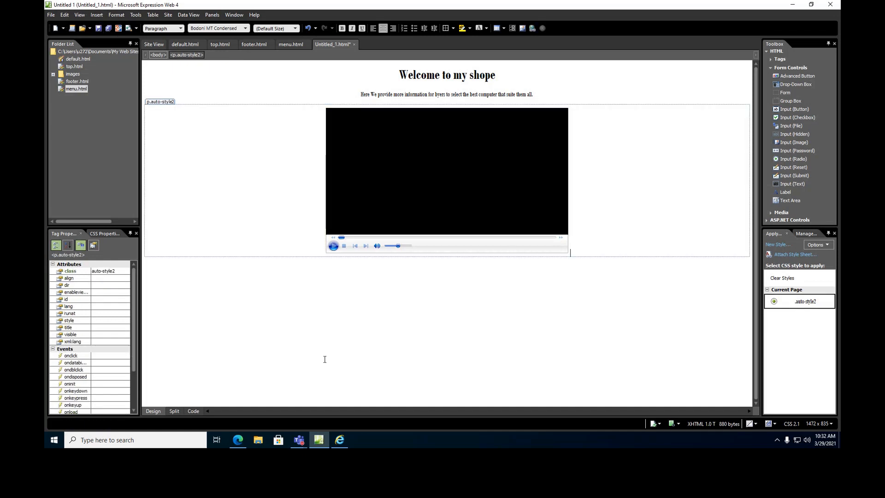
Set the page background to pale yellow FF,FF,CC in Page Properties.
{"action": "right_click", "coordinate": [325, 311]}
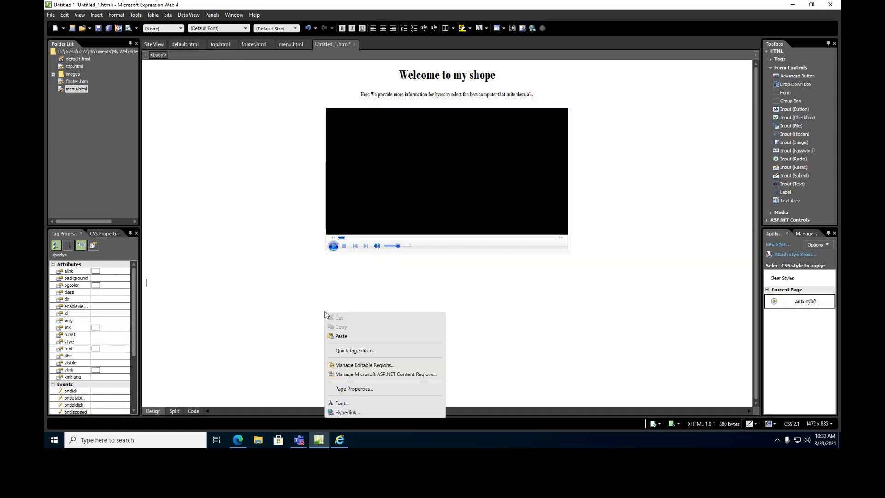
{"action": "left_click", "coordinate": [359, 389]}
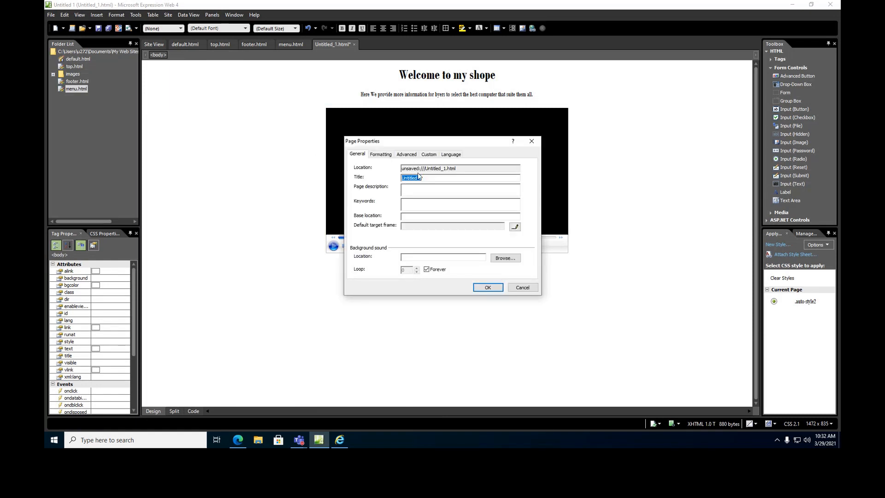
{"action": "left_click", "coordinate": [381, 154]}
{"action": "left_click", "coordinate": [415, 213]}
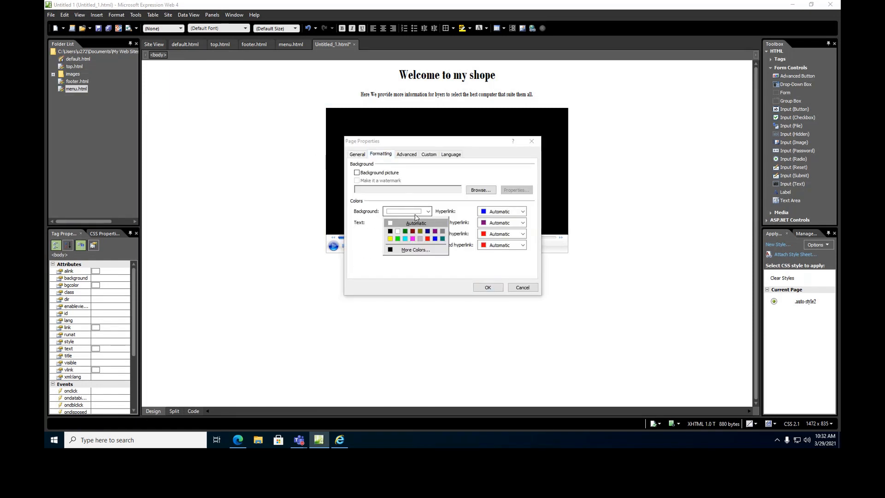
{"action": "left_click", "coordinate": [435, 249]}
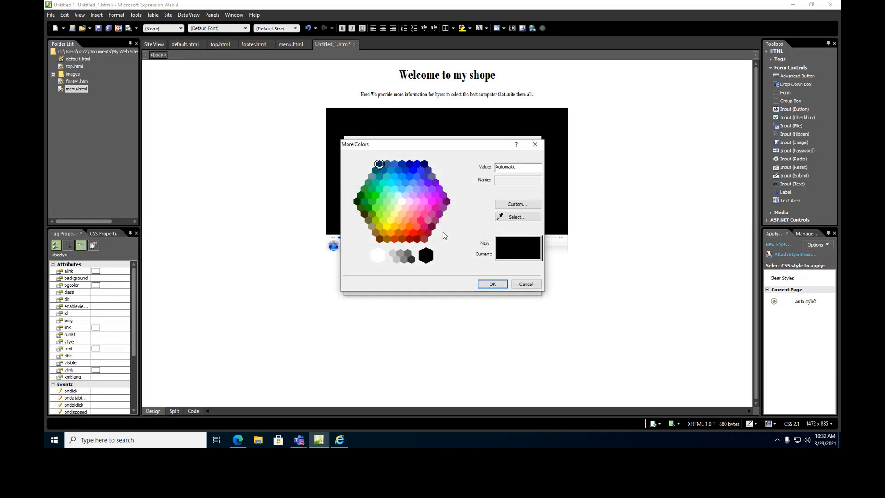
{"action": "left_click", "coordinate": [399, 208]}
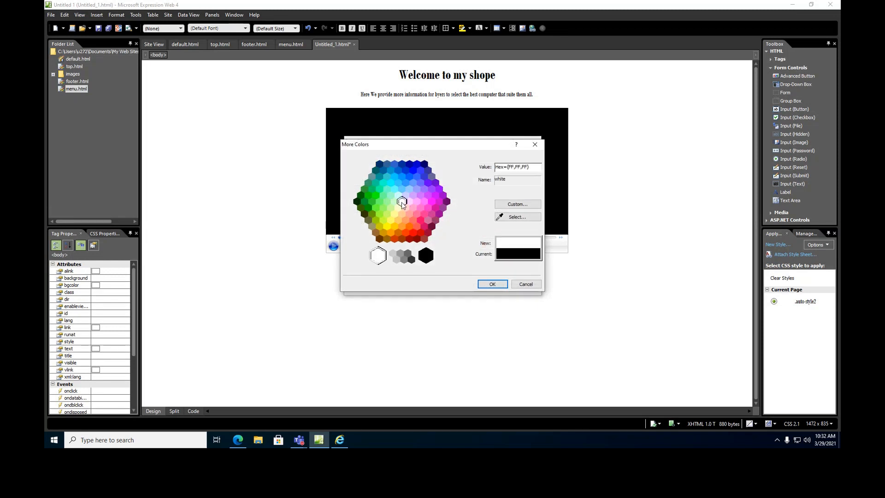
{"action": "left_click", "coordinate": [484, 282]}
{"action": "left_click", "coordinate": [487, 288]}
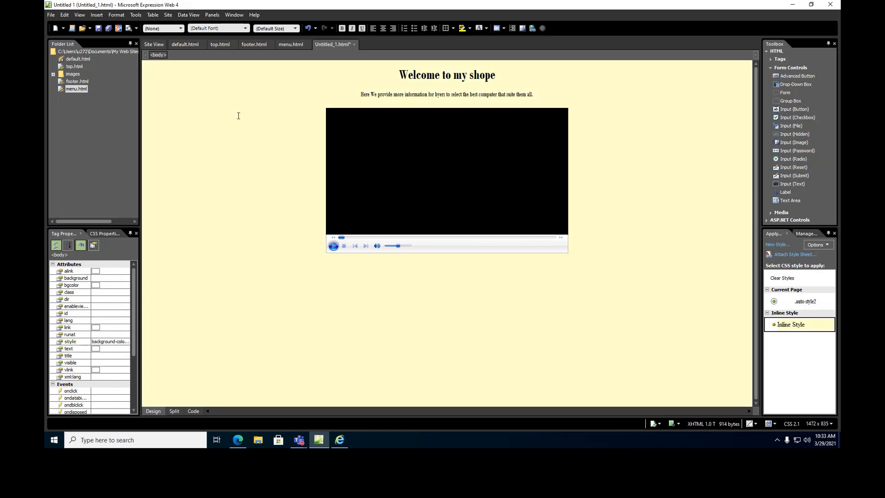
Save the new welcome page as main.html.
{"action": "left_click", "coordinate": [99, 28]}
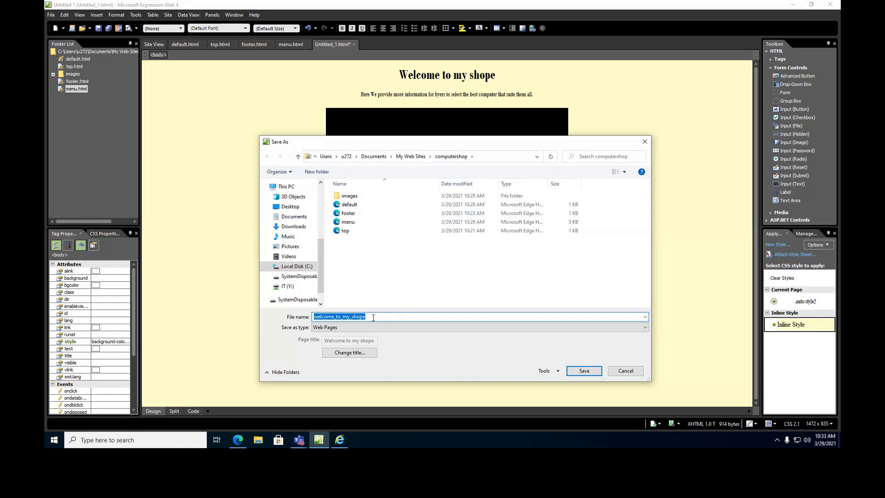
{"action": "type", "text": "main"}
{"action": "left_click", "coordinate": [580, 371]}
In default.html, set main.html as the initial page of the empty main frame.
{"action": "double_click", "coordinate": [74, 59]}
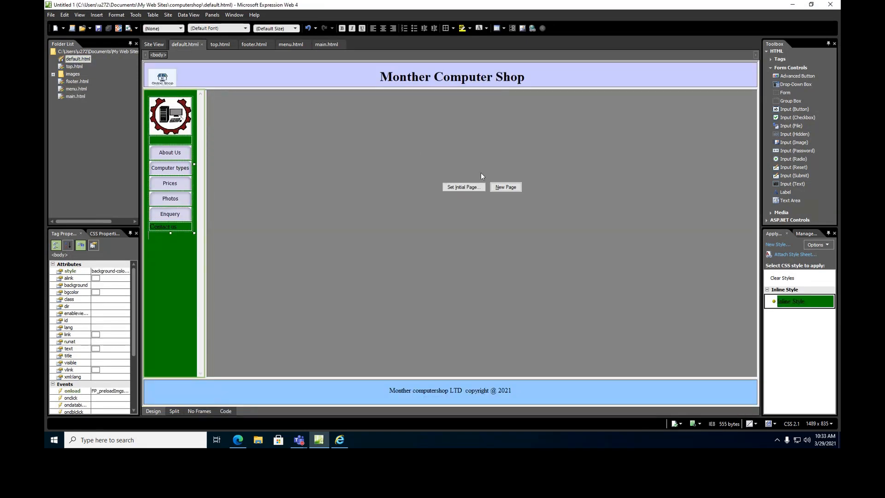
{"action": "left_click", "coordinate": [468, 187]}
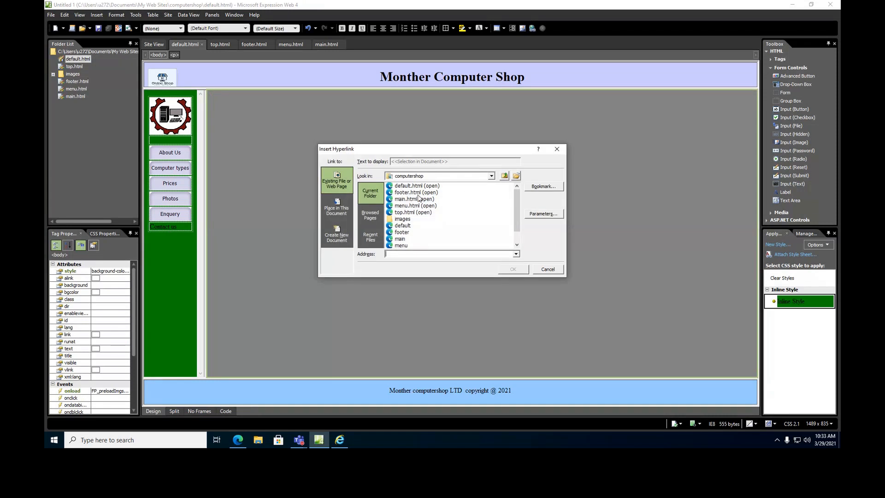
{"action": "left_click", "coordinate": [416, 200]}
{"action": "left_click", "coordinate": [511, 269]}
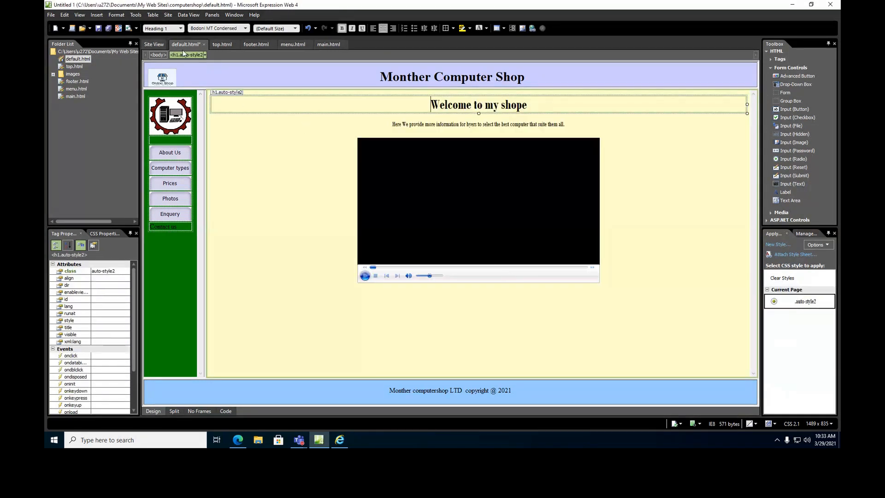
Save all changed pages and refresh the site preview in Internet Explorer.
{"action": "left_click", "coordinate": [108, 29]}
{"action": "left_click", "coordinate": [343, 443]}
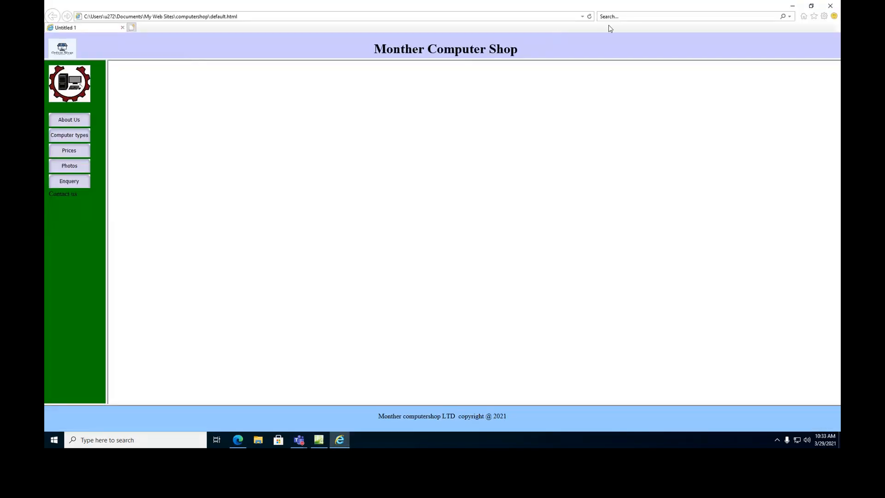
{"action": "left_click", "coordinate": [589, 17]}
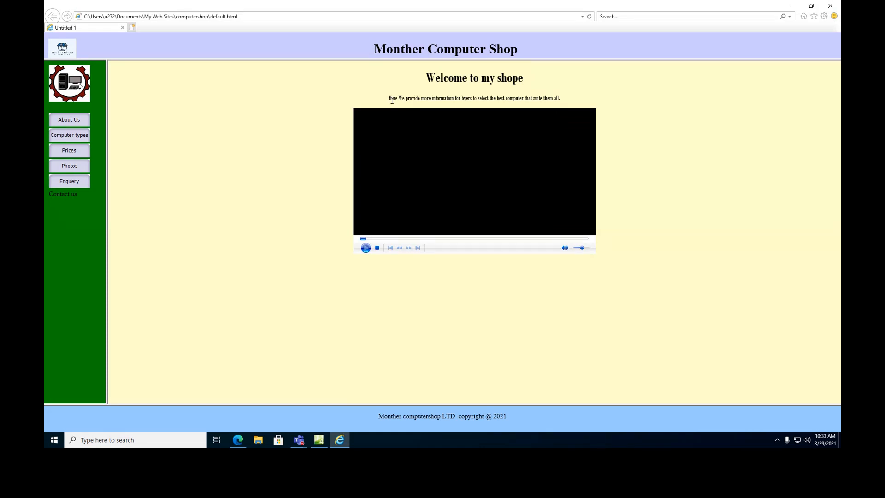
Leave the Internet Explorer preview and return to default.html in Expression Web.
{"action": "left_click", "coordinate": [319, 440]}
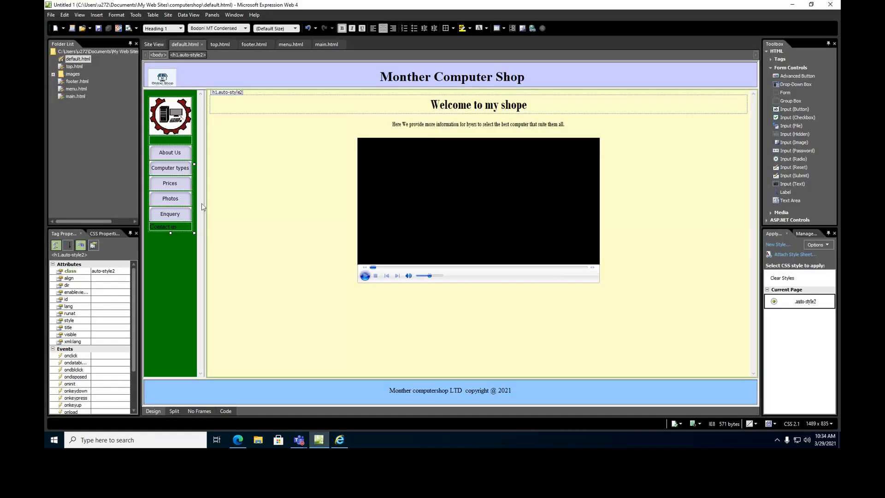
Create a blank HTML page, Untitled_1.html, with a centred 'About Us' line.
{"action": "double_click", "coordinate": [172, 154]}
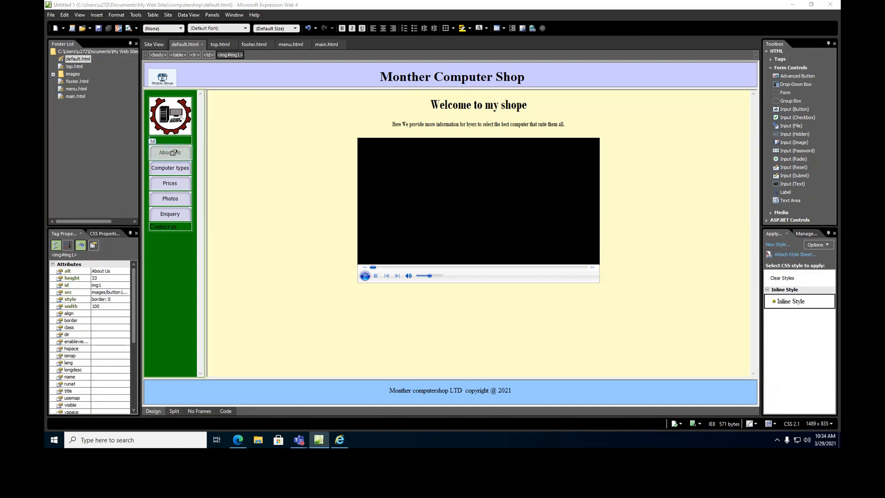
{"action": "left_click", "coordinate": [508, 297]}
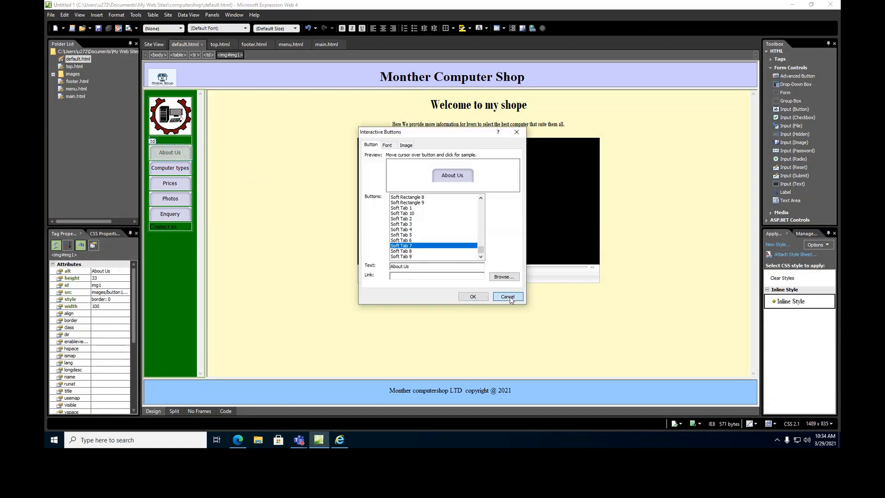
{"action": "left_click", "coordinate": [52, 16]}
{"action": "mouse_move", "coordinate": [58, 27]}
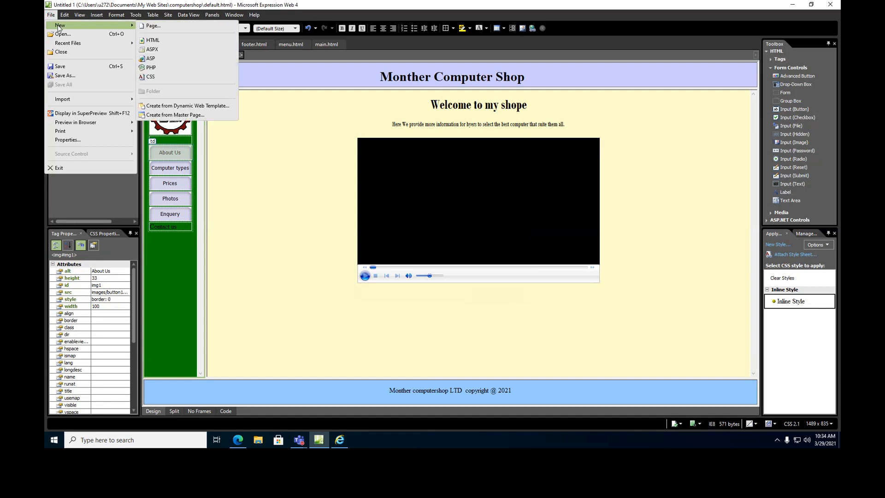
{"action": "left_click", "coordinate": [156, 26]}
{"action": "left_click", "coordinate": [515, 299]}
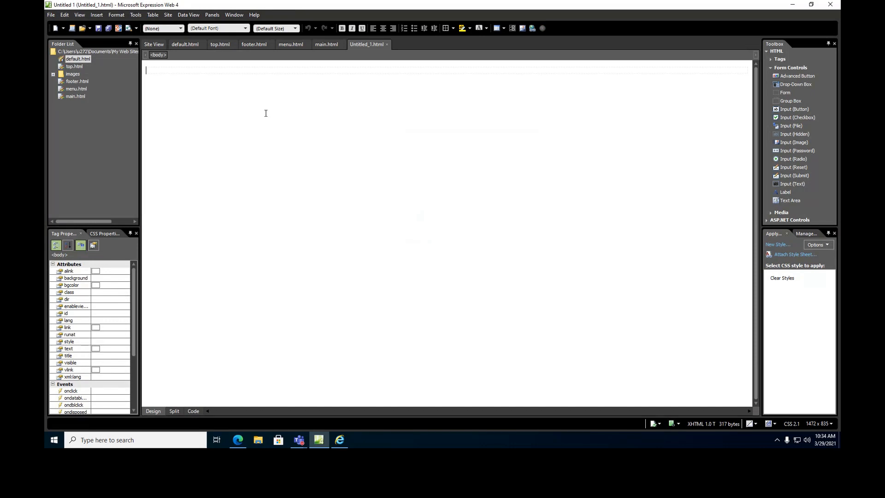
{"action": "type", "text": "B"}
{"action": "type", "text": "About Us"}
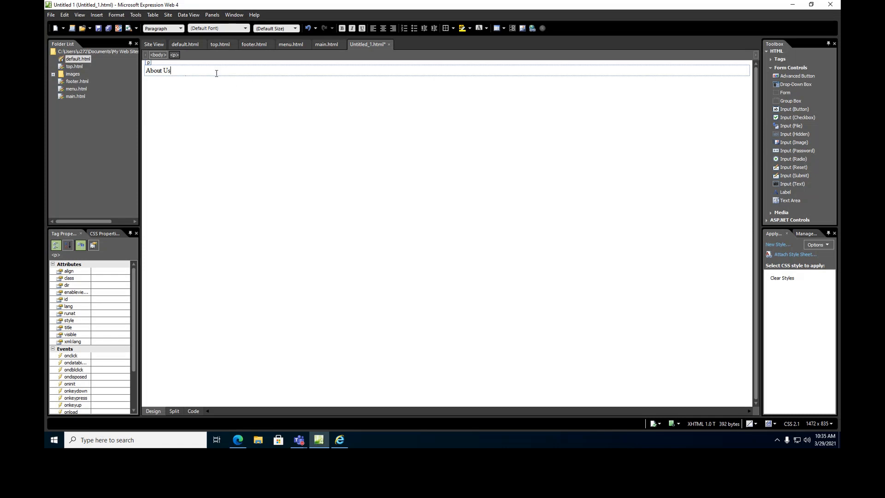
{"action": "left_click", "coordinate": [383, 29]}
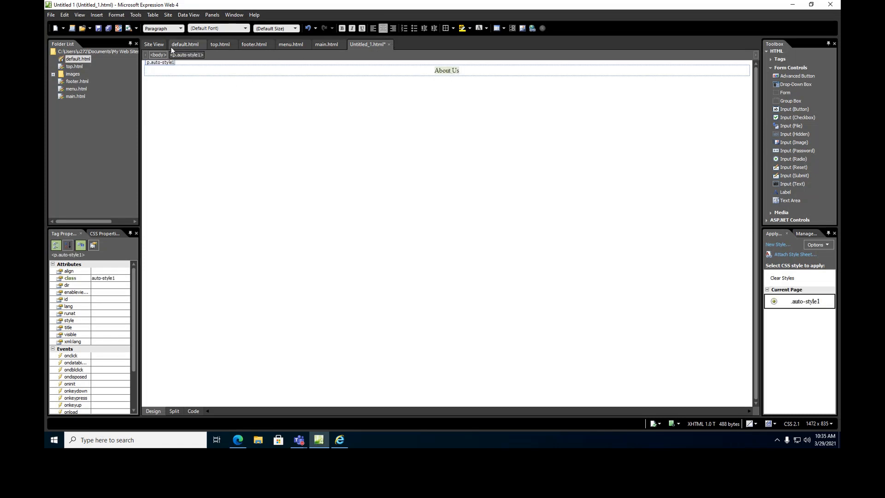
Make 'About Us' a centred Heading 1 in dark blue #202399, with a new paragraph below.
{"action": "left_click", "coordinate": [179, 28]}
{"action": "left_click", "coordinate": [159, 52]}
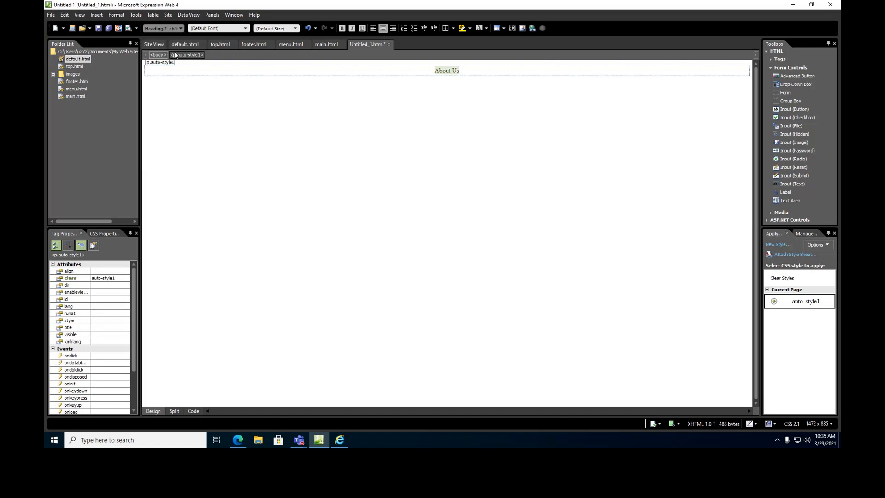
{"action": "left_click", "coordinate": [383, 28]}
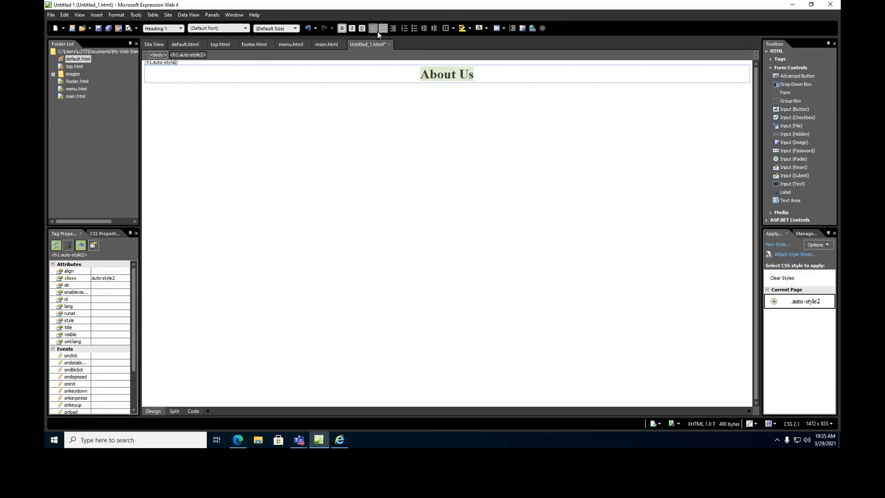
{"action": "left_click", "coordinate": [486, 28]}
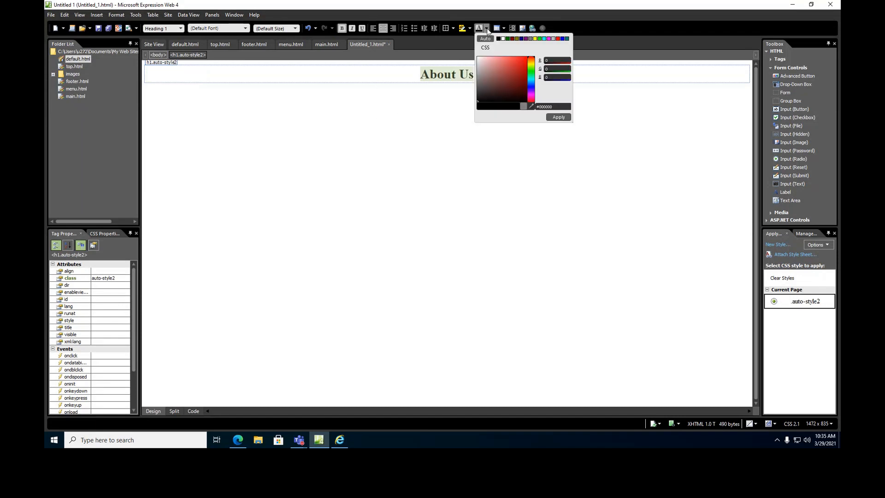
{"action": "left_click", "coordinate": [531, 90]}
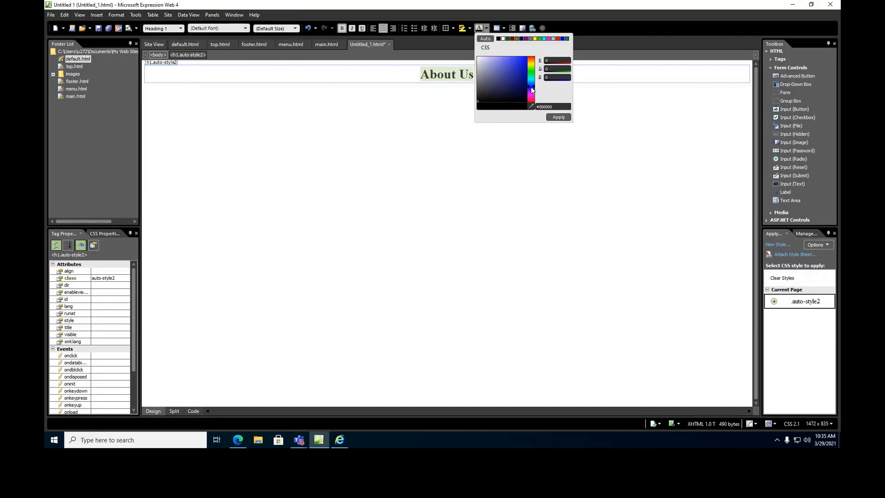
{"action": "left_click", "coordinate": [516, 74]}
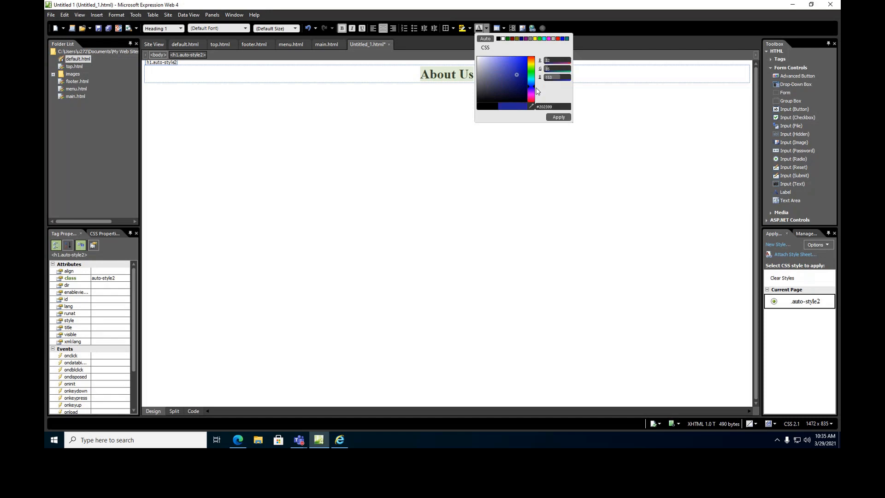
{"action": "left_click", "coordinate": [559, 117]}
{"action": "left_click", "coordinate": [449, 110]}
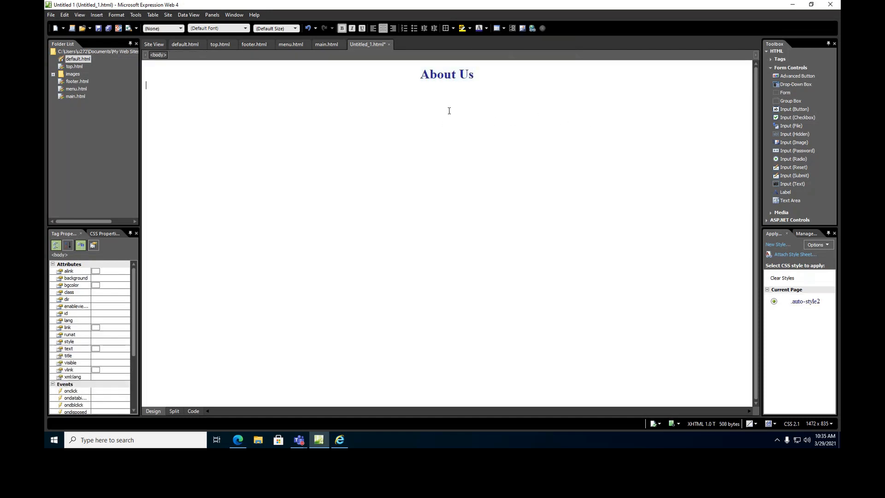
{"action": "key", "text": "Return"}
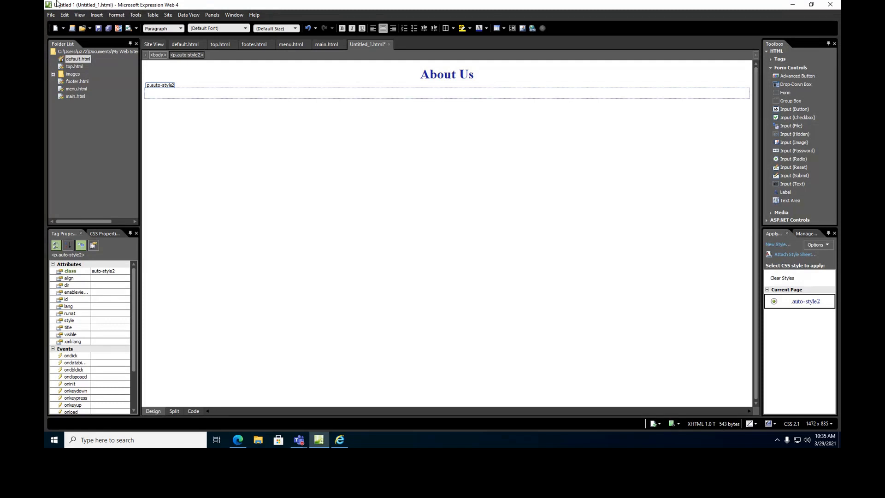
Type a left-aligned paragraph describing the shop as a limited company established in 2021, then a 'loaction:' line.
{"action": "left_click", "coordinate": [375, 28]}
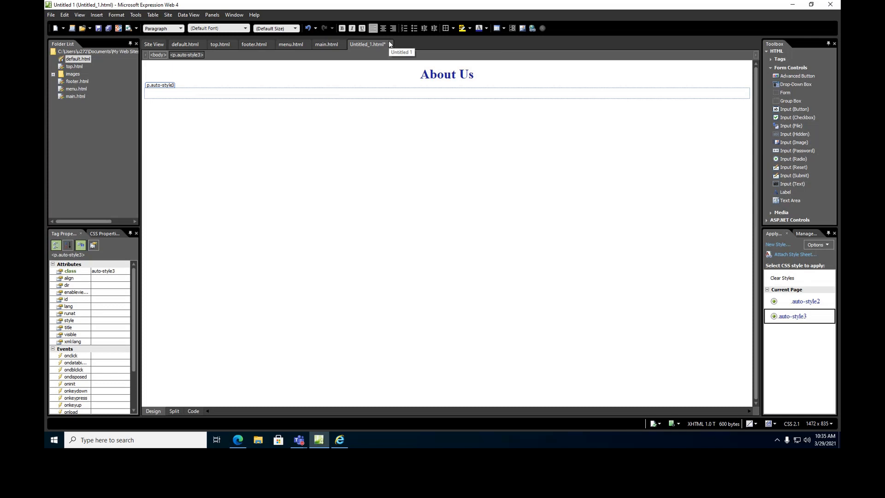
{"action": "type", "text": "Compan"}
{"action": "key", "text": "BackSpace"}
{"action": "key", "text": "BackSpace"}
{"action": "key", "text": "BackSpace"}
{"action": "type", "text": "Monther computer"}
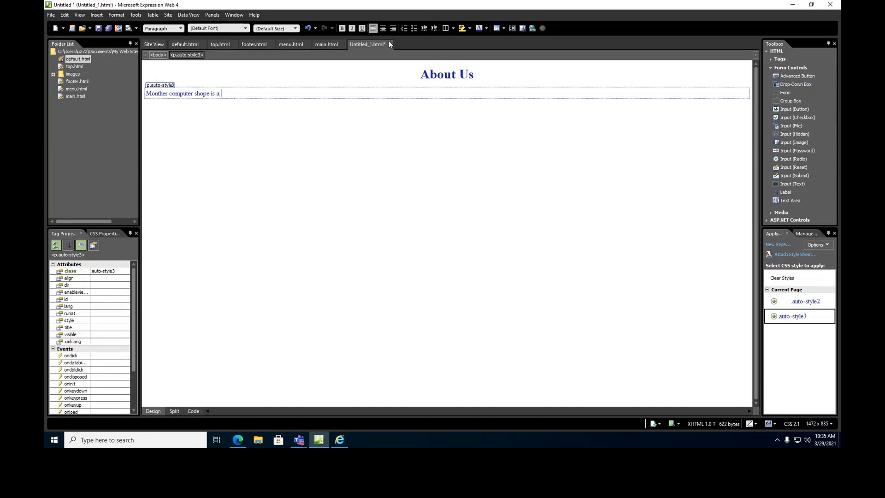
{"action": "type", "text": "lim"}
{"action": "key", "text": "BackSpace"}
{"action": "key", "text": "BackSpace"}
{"action": "key", "text": "BackSpace"}
{"action": "key", "text": "BackSpace"}
{"action": "type", "text": "ted company owned by Monther LTTD "}
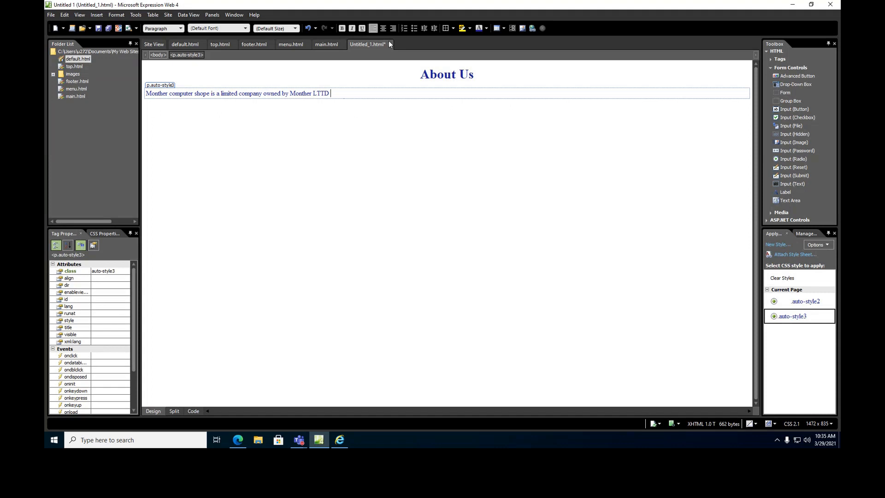
{"action": "type", "text": " established in 2021 to support advanced It "}
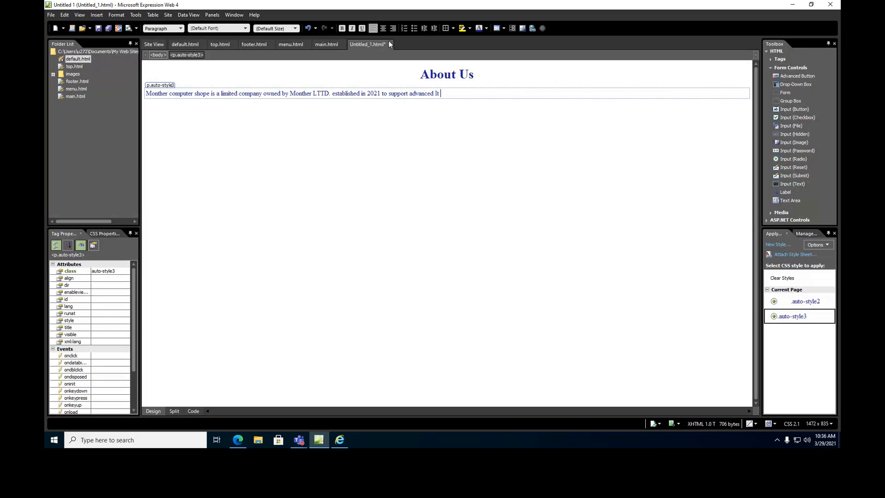
{"action": "type", "text": "skills course and help people to select the correct"}
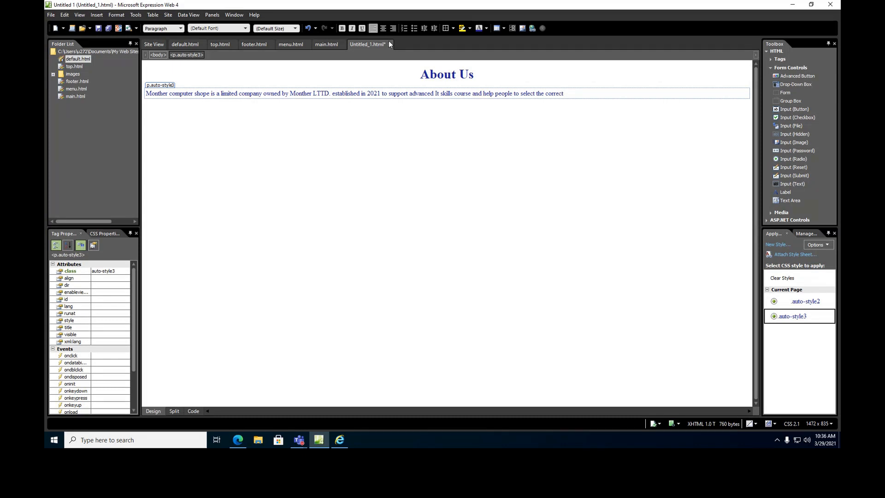
{"action": "type", "text": " computer for them."}
{"action": "key", "text": "Return"}
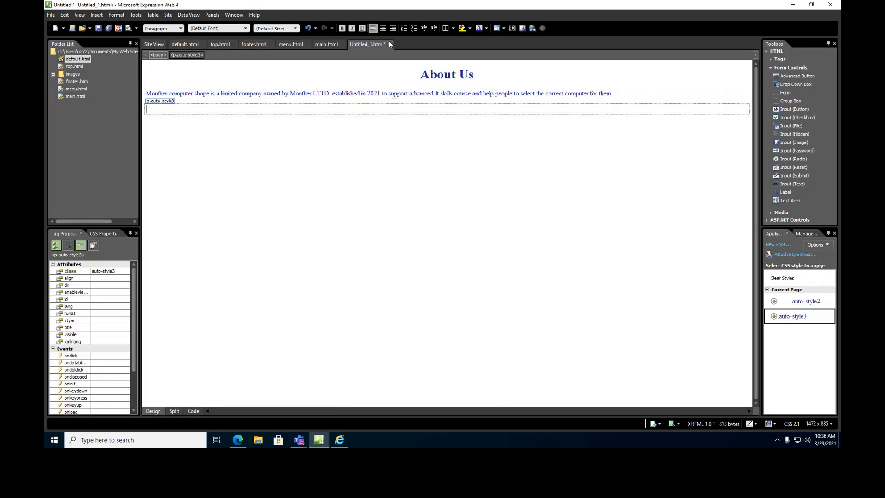
{"action": "type", "text": "loaction:"}
{"action": "key", "text": "Return"}
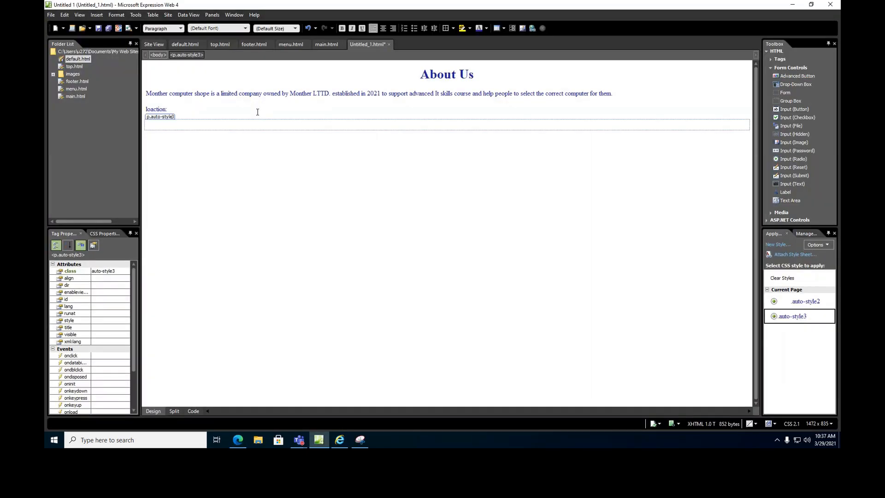
Paste the Ibri College of Technology map, centre it and resize it to about 578×446.
{"action": "key", "text": "ctrl+v"}
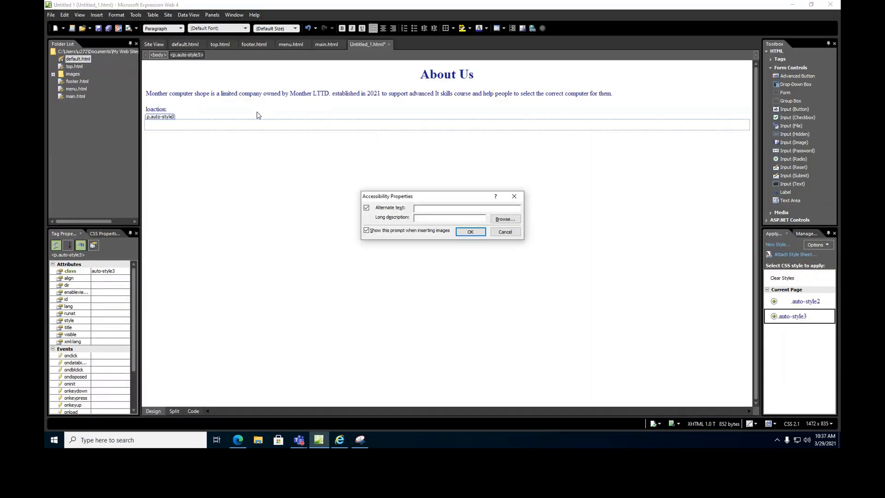
{"action": "left_click", "coordinate": [470, 232]}
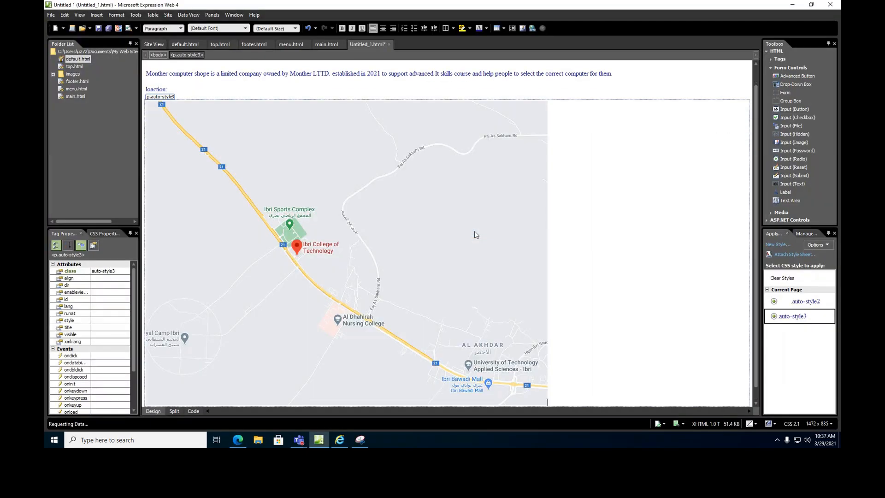
{"action": "left_click", "coordinate": [449, 193]}
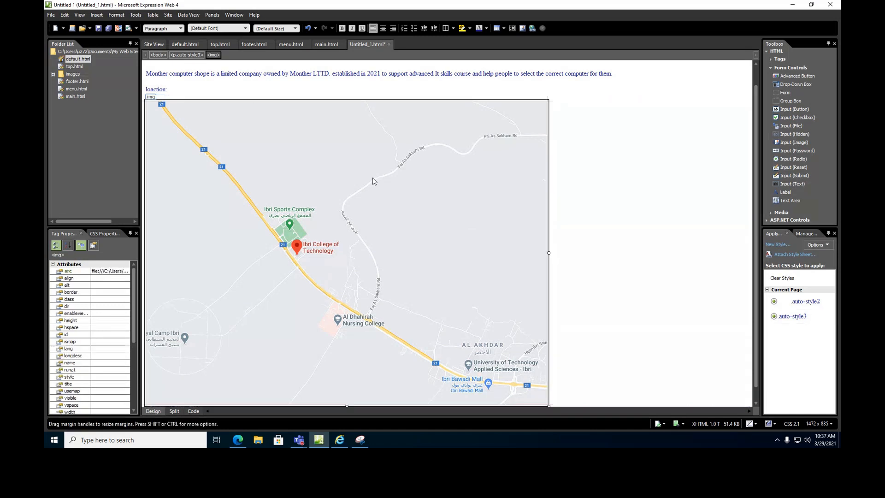
{"action": "left_click", "coordinate": [382, 29]}
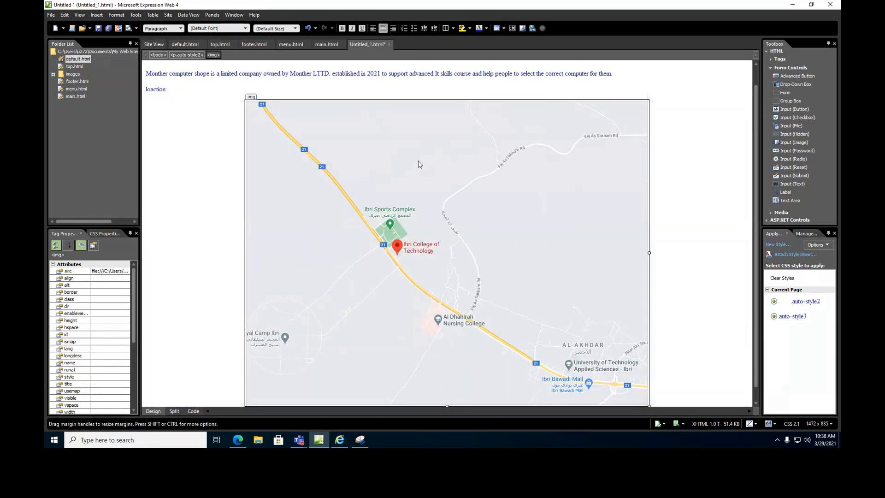
{"action": "scroll", "coordinate": [498, 217], "scroll_direction": "down", "scroll_amount": 1}
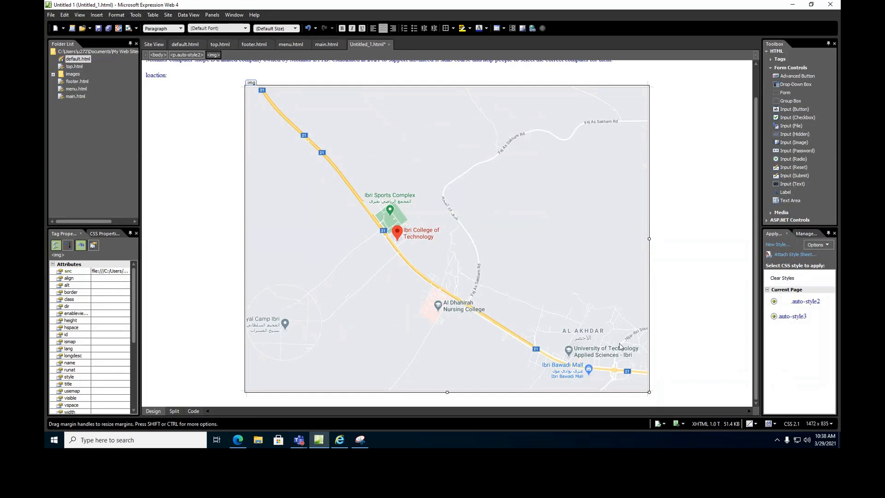
{"action": "left_click_drag", "start_coordinate": [649, 392], "coordinate": [486, 273]}
{"action": "scroll", "coordinate": [619, 262], "scroll_direction": "up", "scroll_amount": 2}
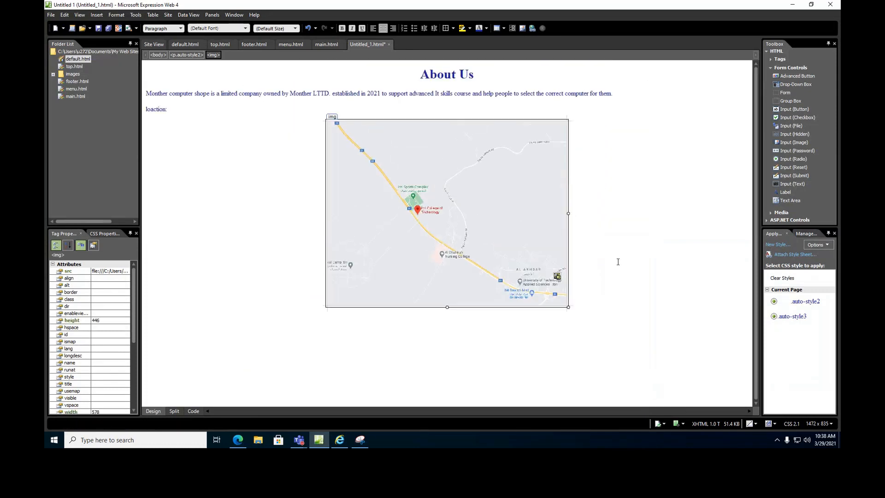
Add a left-aligned paragraph below the map and select the description text.
{"action": "left_click", "coordinate": [618, 261]}
{"action": "key", "text": "Return"}
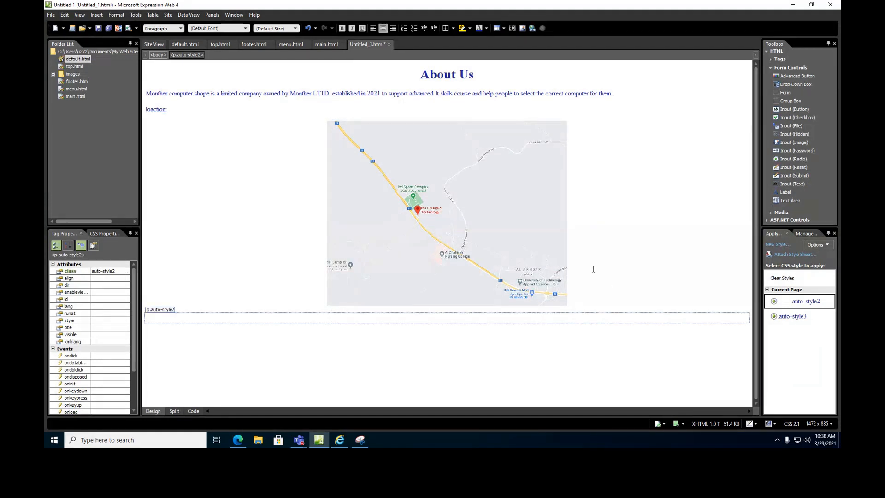
{"action": "left_click", "coordinate": [372, 29]}
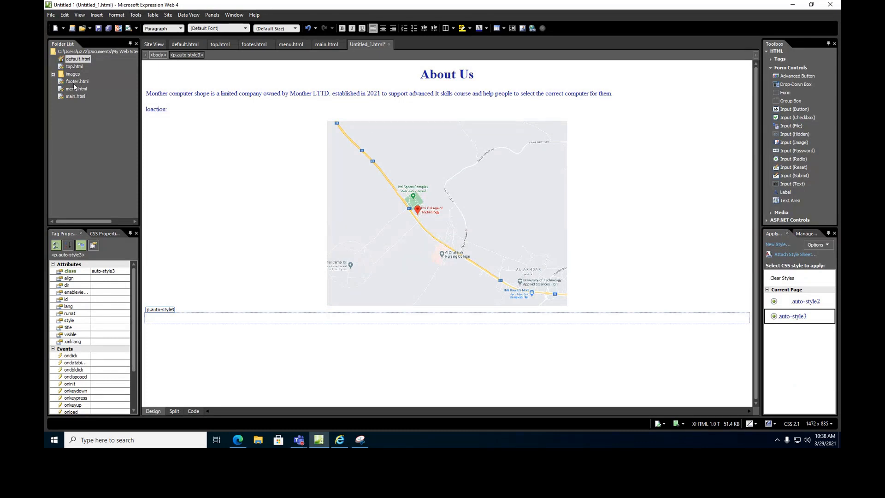
{"action": "left_click_drag", "start_coordinate": [147, 93], "coordinate": [618, 94]}
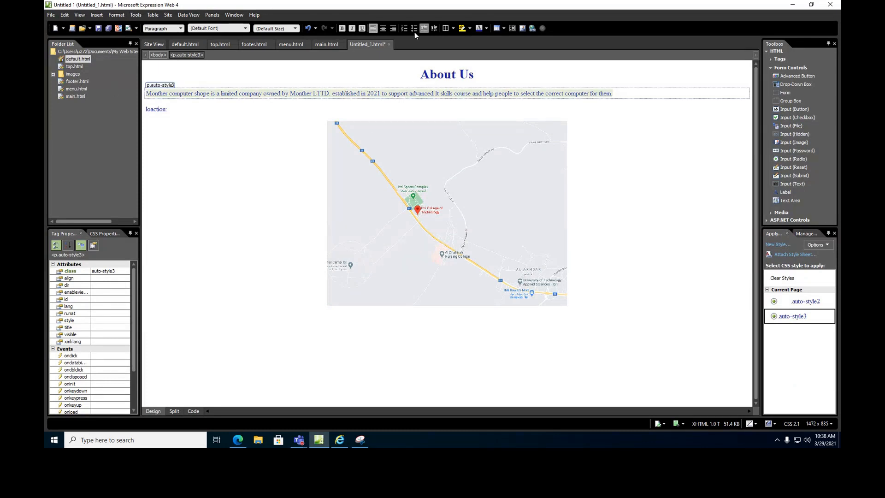
Make the description paragraph large Times New Roman.
{"action": "left_click", "coordinate": [295, 29]}
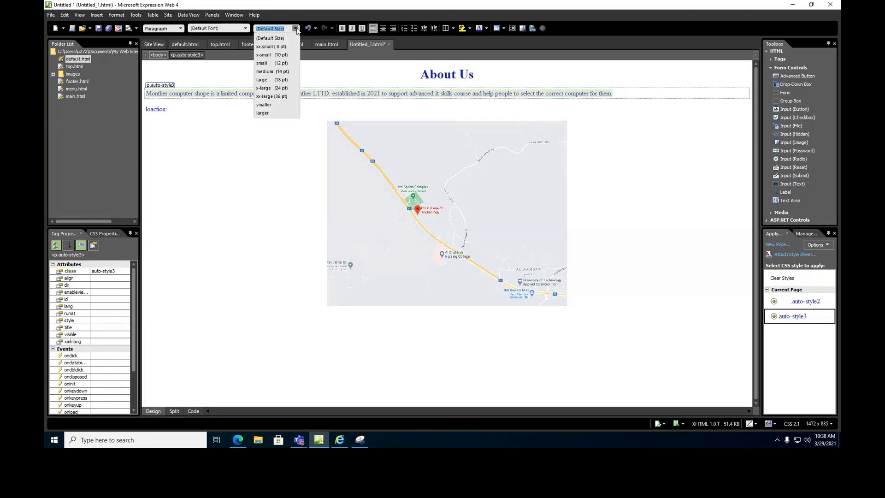
{"action": "left_click", "coordinate": [277, 80]}
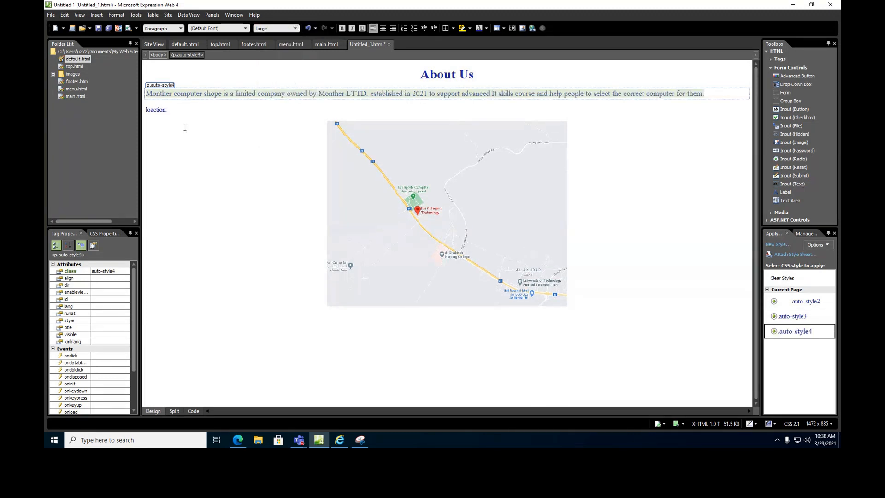
{"action": "left_click", "coordinate": [247, 29]}
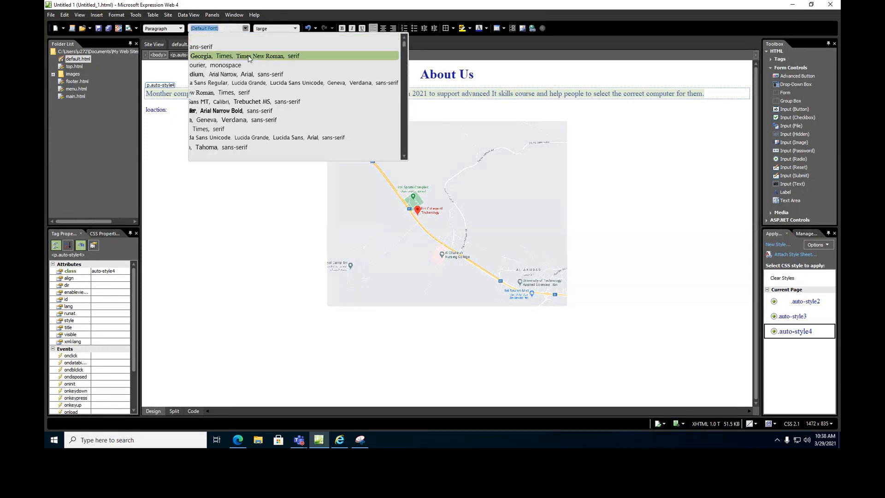
{"action": "left_click", "coordinate": [228, 129]}
Apply large Times New Roman to the description and 'loaction:' label together.
{"action": "left_click", "coordinate": [174, 111]}
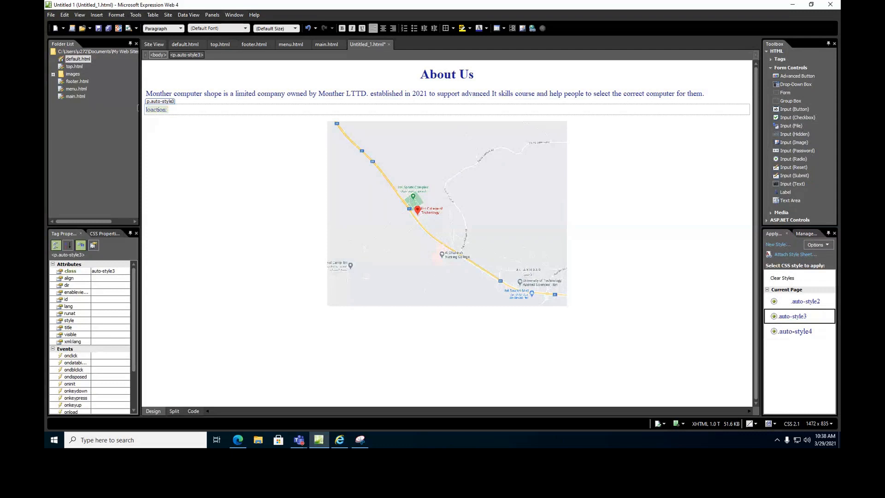
{"action": "left_click_drag", "start_coordinate": [152, 94], "coordinate": [202, 93]}
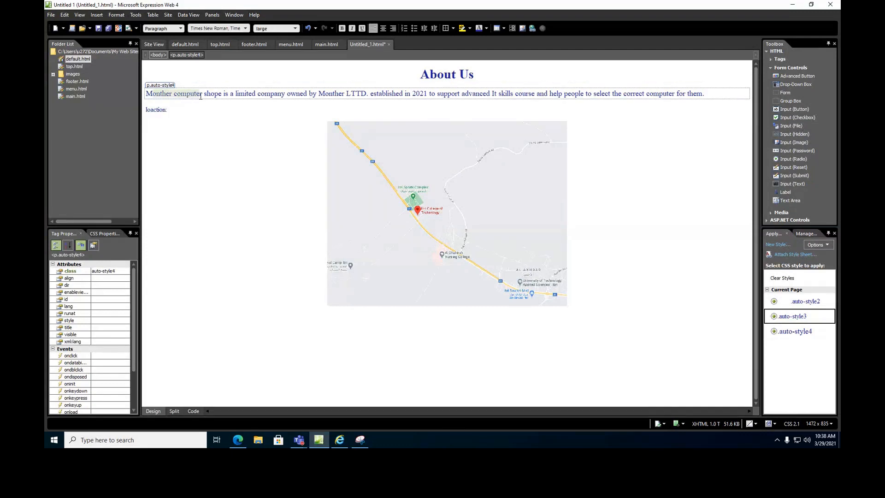
{"action": "left_click", "coordinate": [172, 113]}
{"action": "left_click_drag", "start_coordinate": [170, 111], "coordinate": [147, 94]}
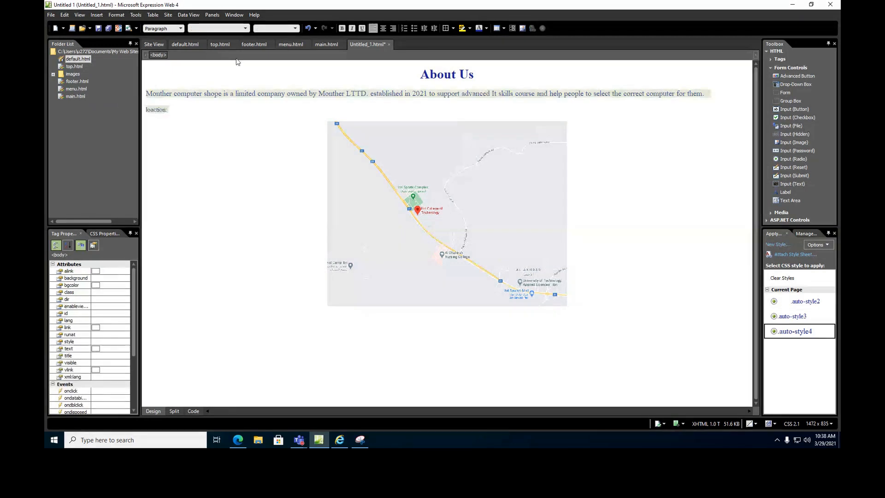
{"action": "left_click", "coordinate": [296, 28]}
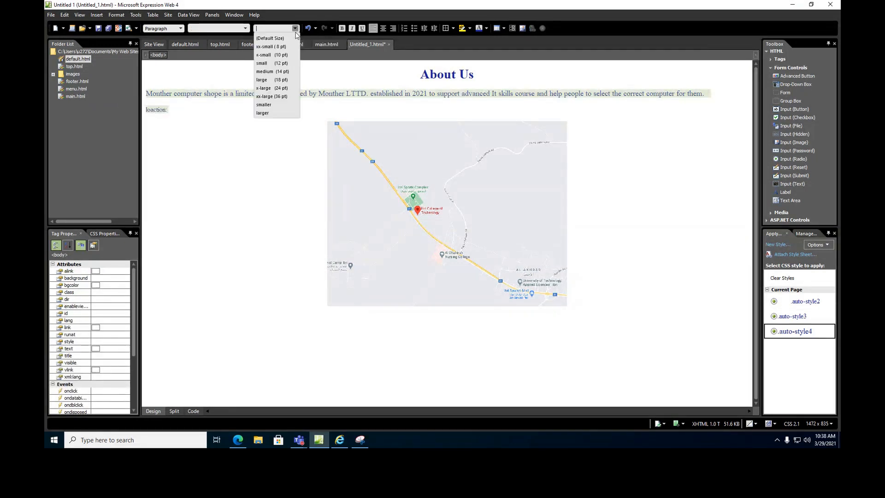
{"action": "left_click", "coordinate": [270, 81]}
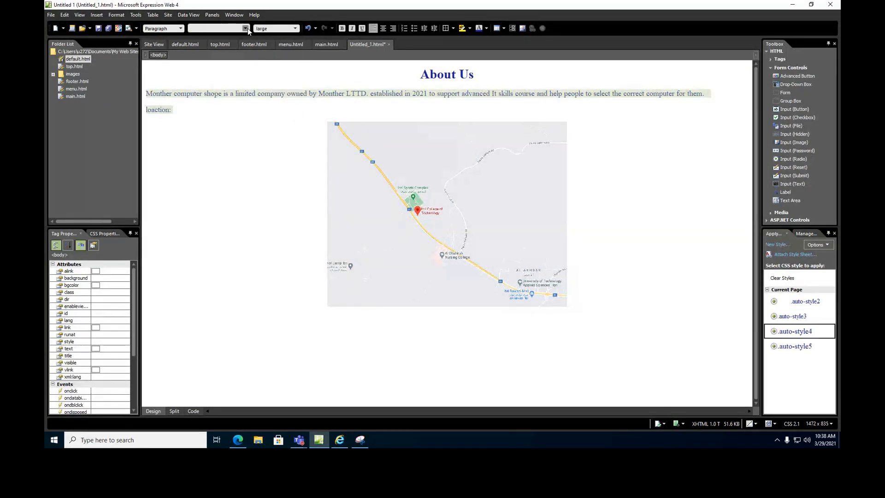
{"action": "left_click", "coordinate": [245, 28]}
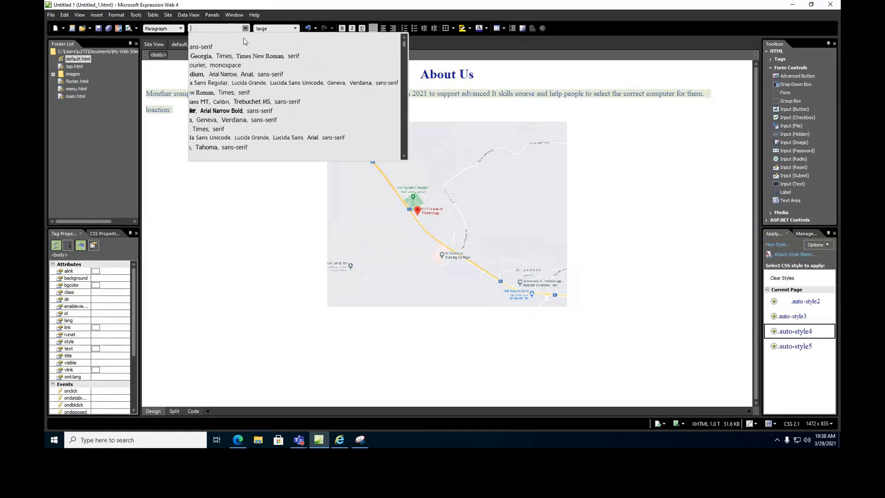
{"action": "left_click", "coordinate": [236, 130]}
{"action": "left_click", "coordinate": [223, 139]}
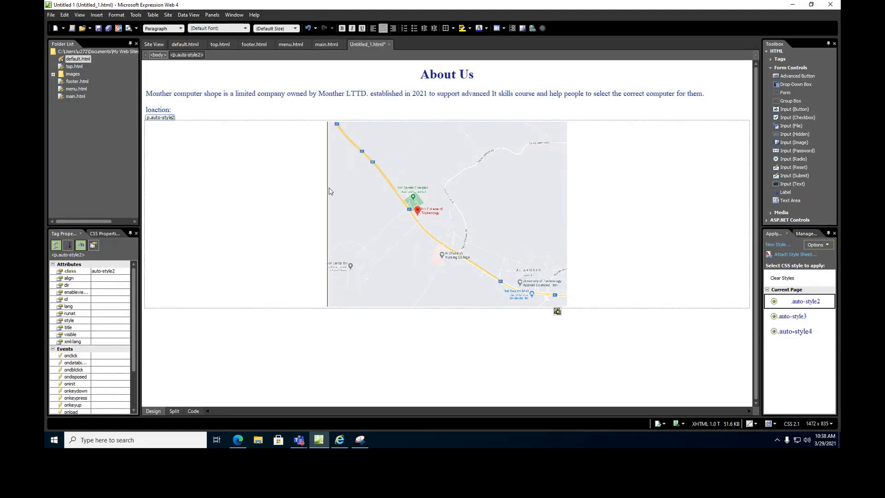
{"action": "left_click", "coordinate": [401, 358]}
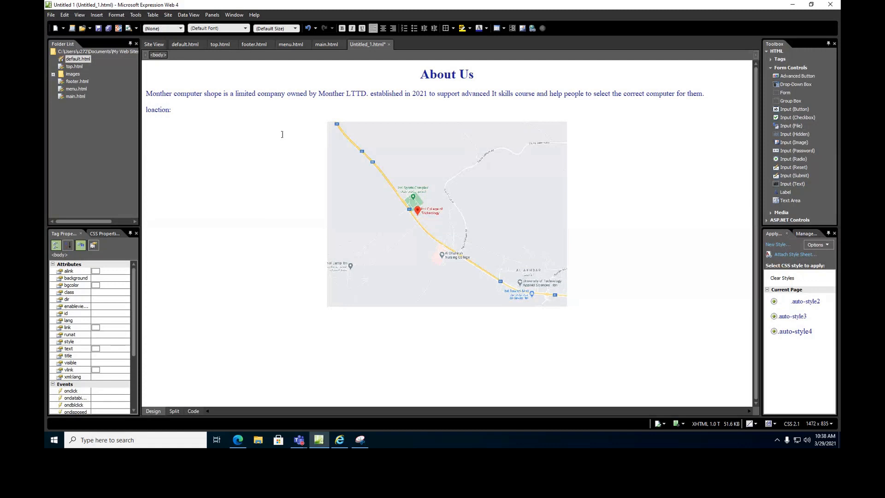
{"action": "left_click", "coordinate": [107, 29]}
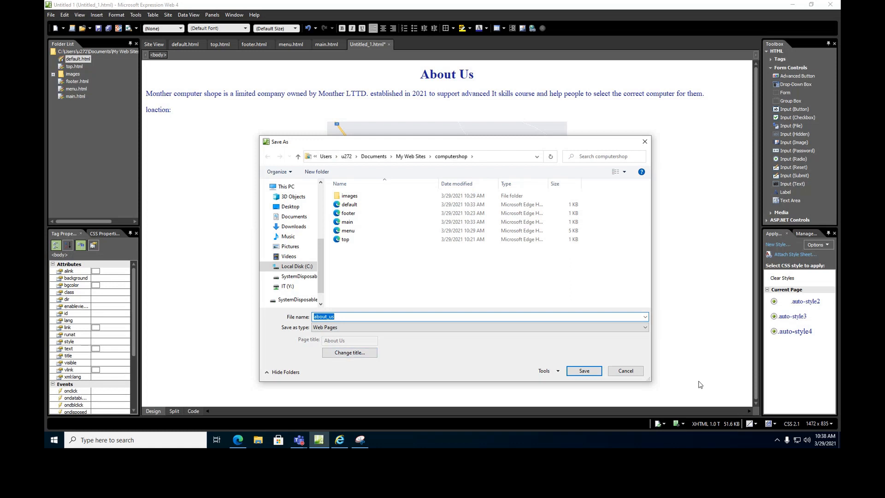
Save the page as about_us.html with its embedded map, moving img39.jpg into the images folder.
{"action": "left_click", "coordinate": [584, 372]}
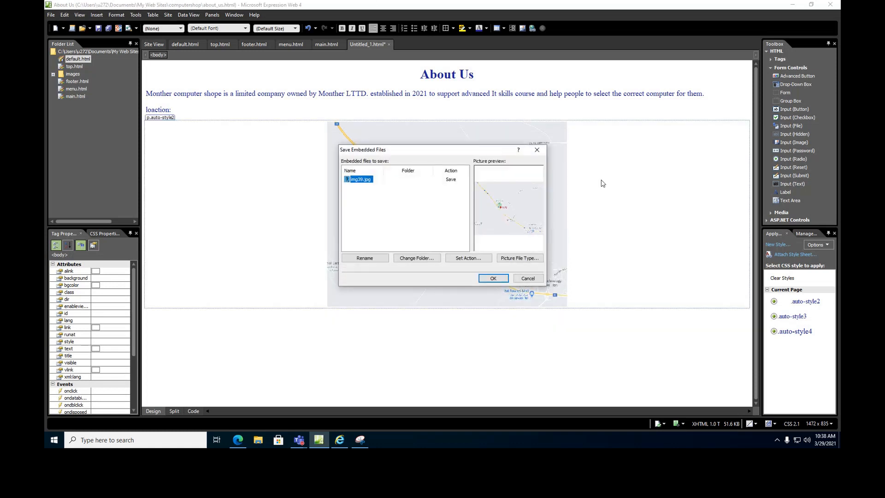
{"action": "left_click", "coordinate": [492, 278]}
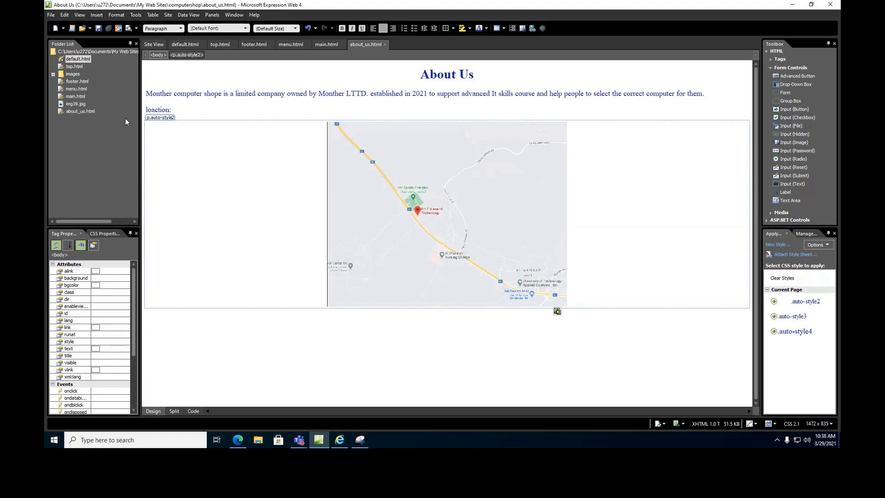
{"action": "left_click", "coordinate": [74, 105]}
{"action": "left_click_drag", "start_coordinate": [74, 105], "coordinate": [73, 75]}
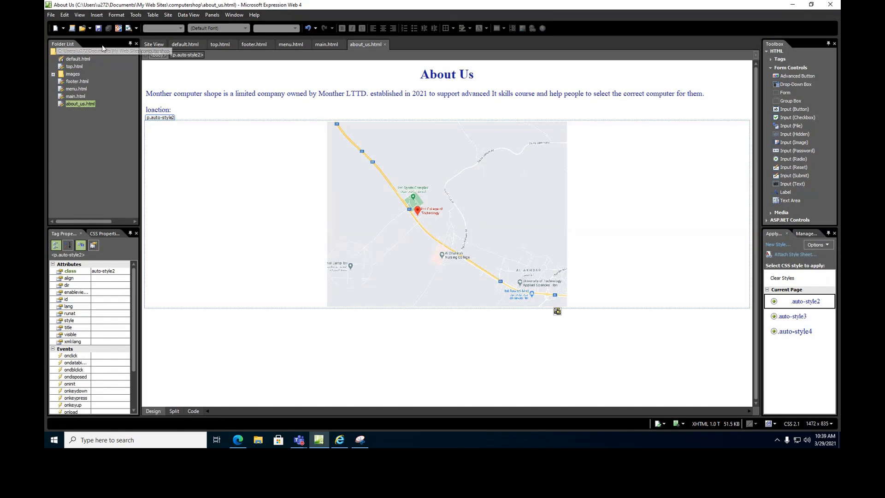
Link default.html's About Us button to about_us.html in the main frame and save.
{"action": "double_click", "coordinate": [78, 58]}
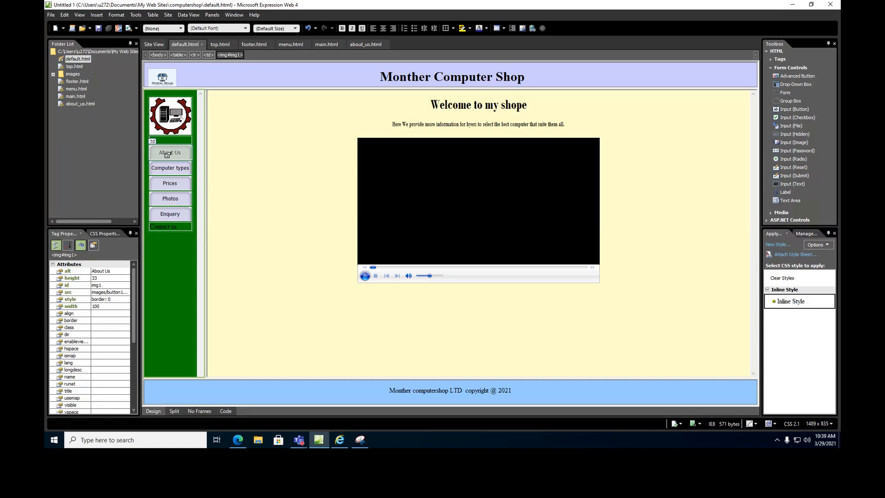
{"action": "double_click", "coordinate": [167, 154]}
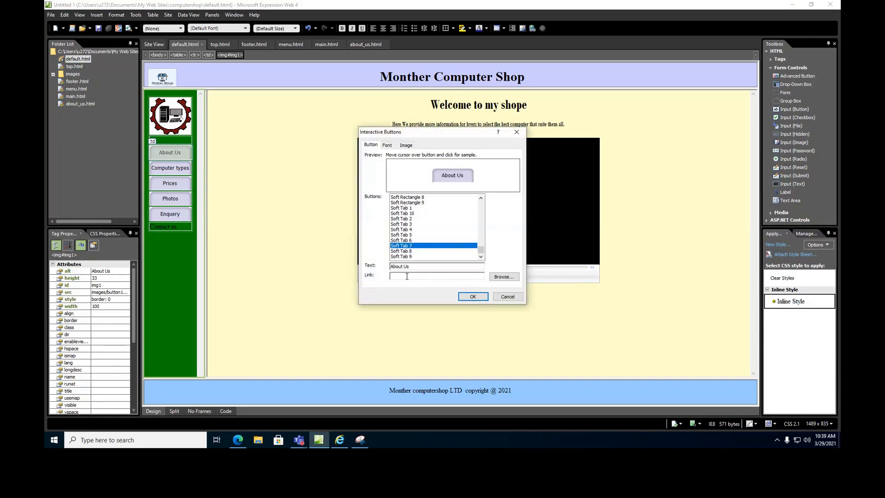
{"action": "left_click", "coordinate": [504, 277]}
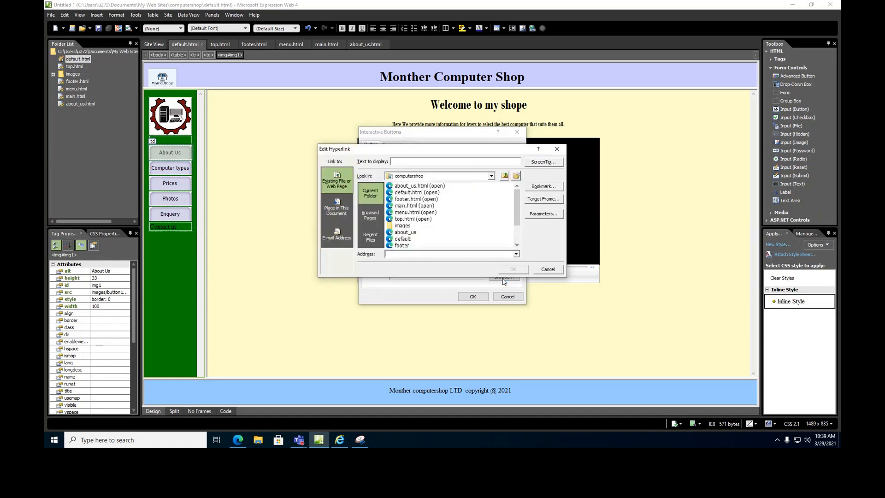
{"action": "left_click", "coordinate": [422, 186]}
{"action": "left_click", "coordinate": [533, 200]}
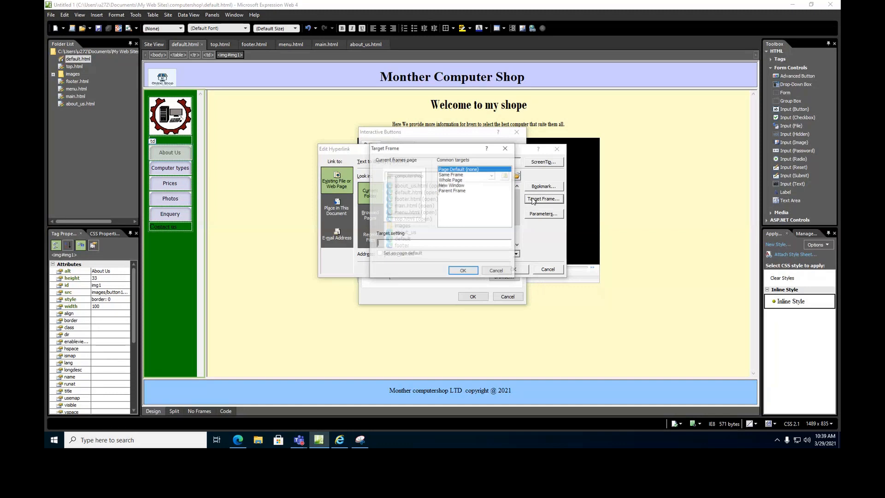
{"action": "left_click", "coordinate": [414, 194]}
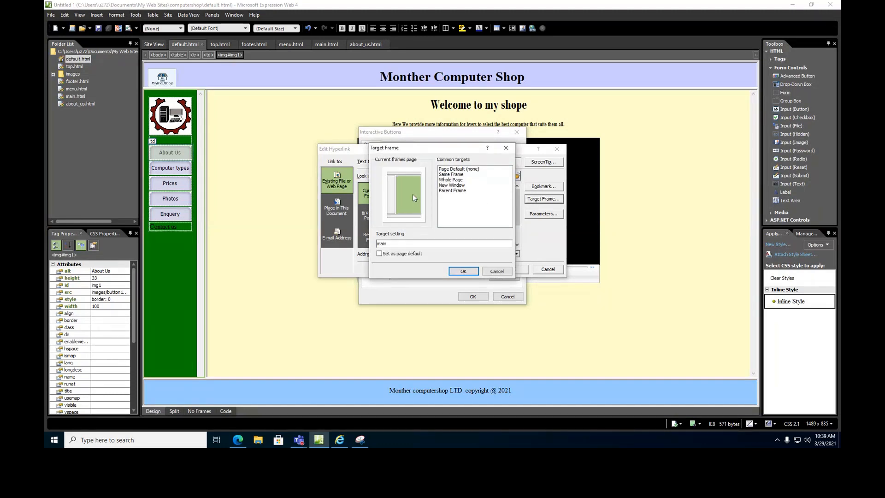
{"action": "left_click", "coordinate": [465, 271]}
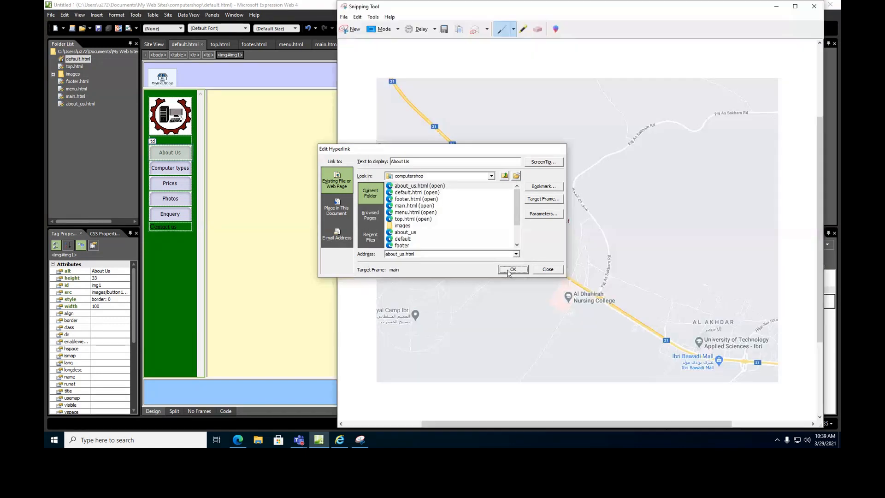
{"action": "left_click", "coordinate": [511, 270]}
{"action": "left_click", "coordinate": [475, 297]}
{"action": "left_click", "coordinate": [98, 28]}
{"action": "left_click", "coordinate": [491, 278]}
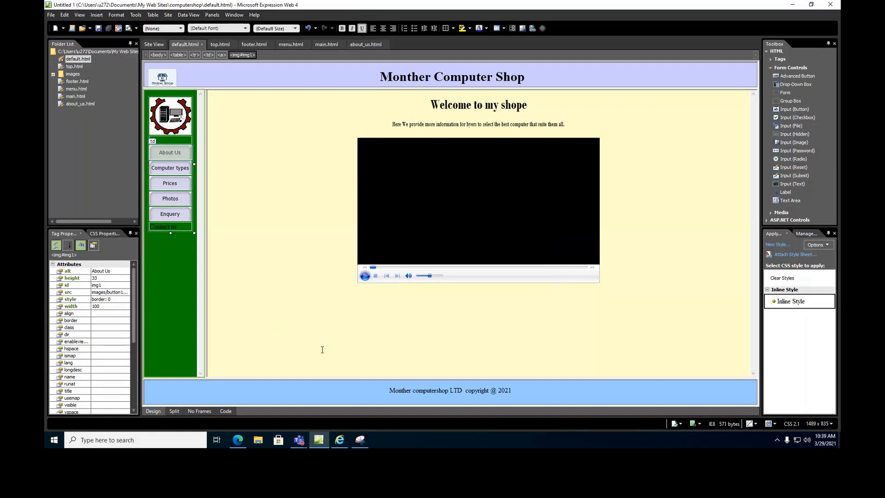
Preview the site in Internet Explorer, open About Us, and compare the map with Google Maps.
{"action": "key", "text": "F12"}
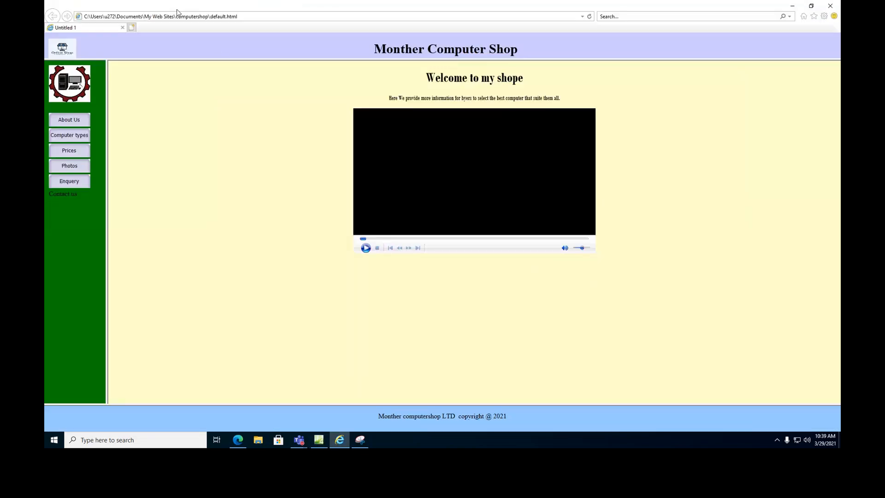
{"action": "left_click", "coordinate": [589, 17]}
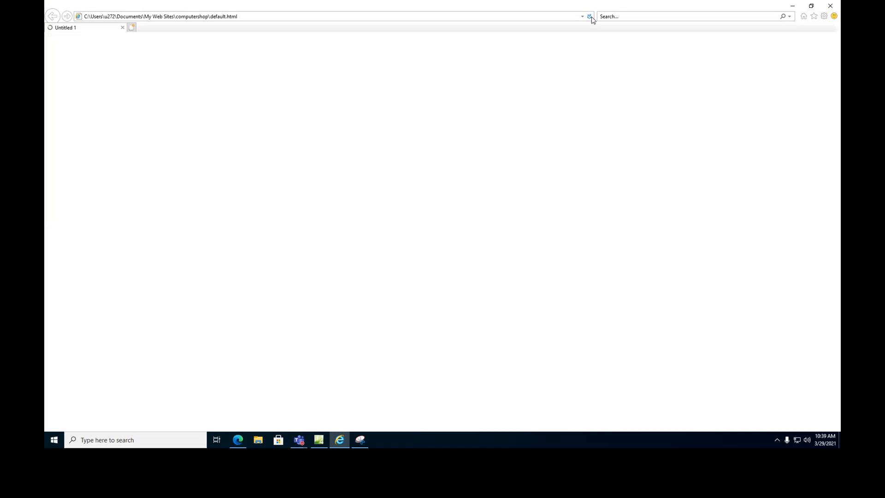
{"action": "left_click", "coordinate": [70, 121]}
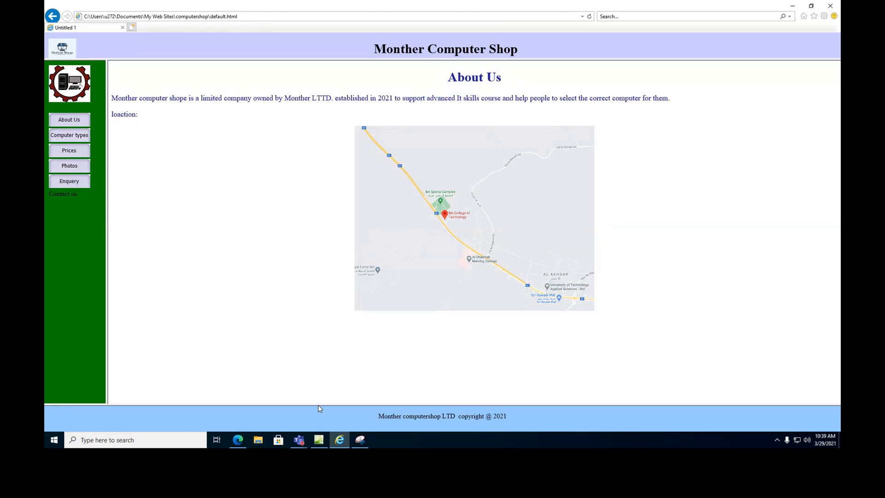
{"action": "left_click", "coordinate": [236, 442]}
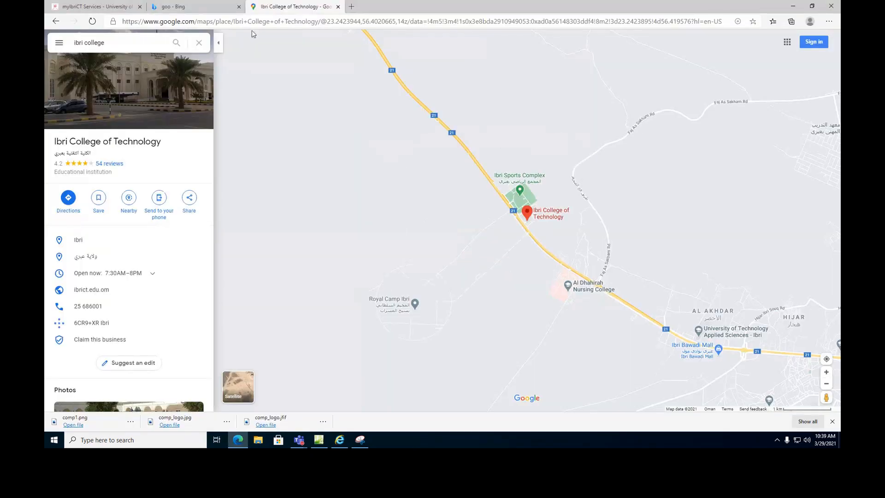
{"action": "left_click", "coordinate": [49, 27]}
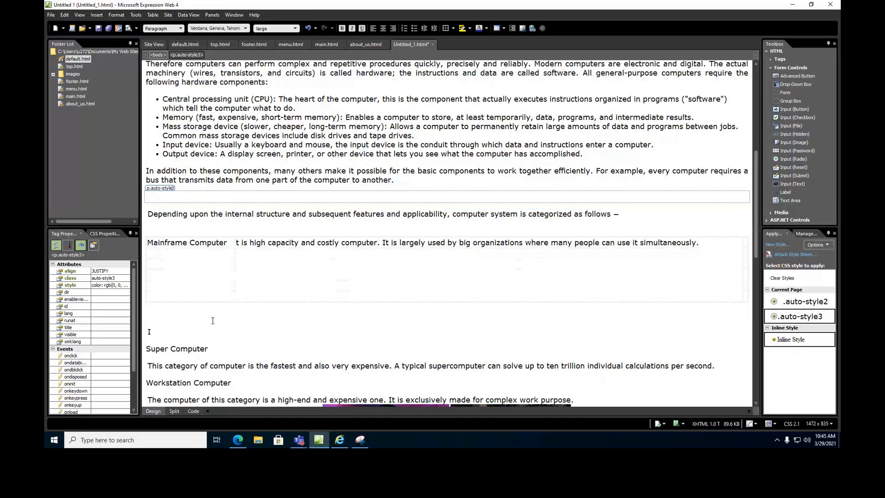
Move the Super Computer heading and description into the table, fix the 'It' typo, and remove an empty line.
{"action": "left_click", "coordinate": [148, 349]}
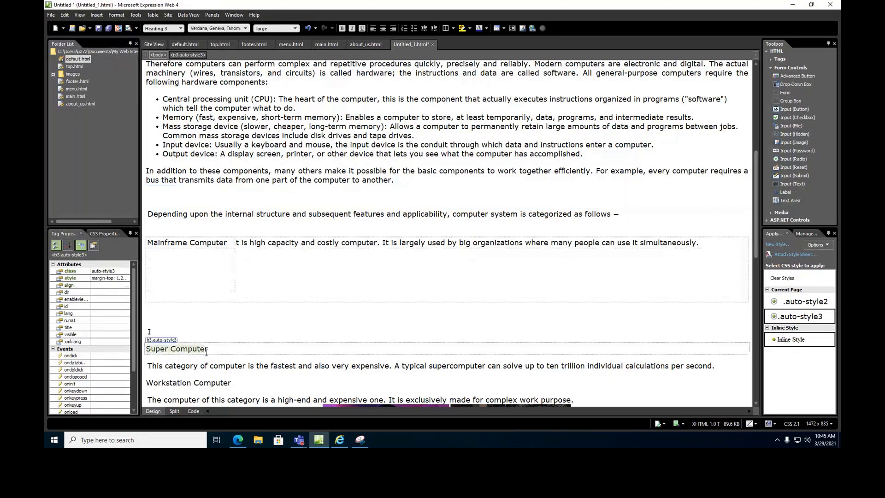
{"action": "left_click_drag", "start_coordinate": [193, 308], "coordinate": [177, 253]}
{"action": "left_click_drag", "start_coordinate": [152, 367], "coordinate": [751, 364]}
{"action": "left_click_drag", "start_coordinate": [272, 366], "coordinate": [260, 257]}
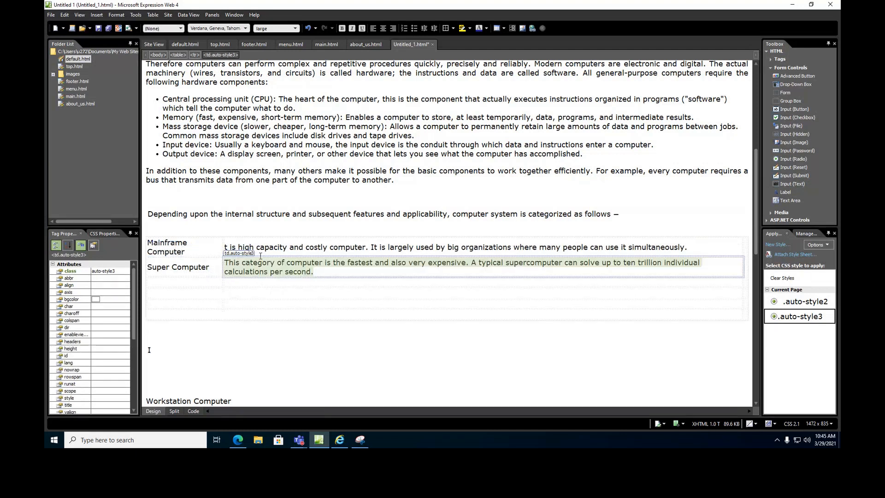
{"action": "left_click", "coordinate": [230, 248]}
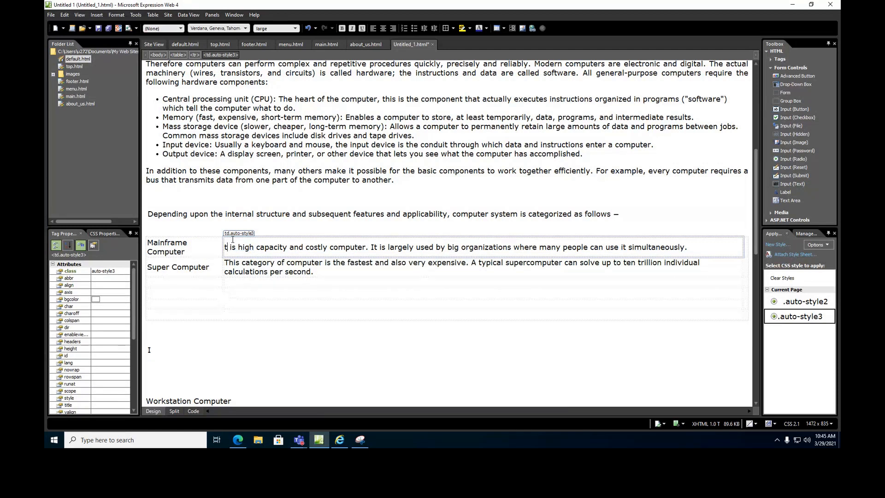
{"action": "type", "text": "I"}
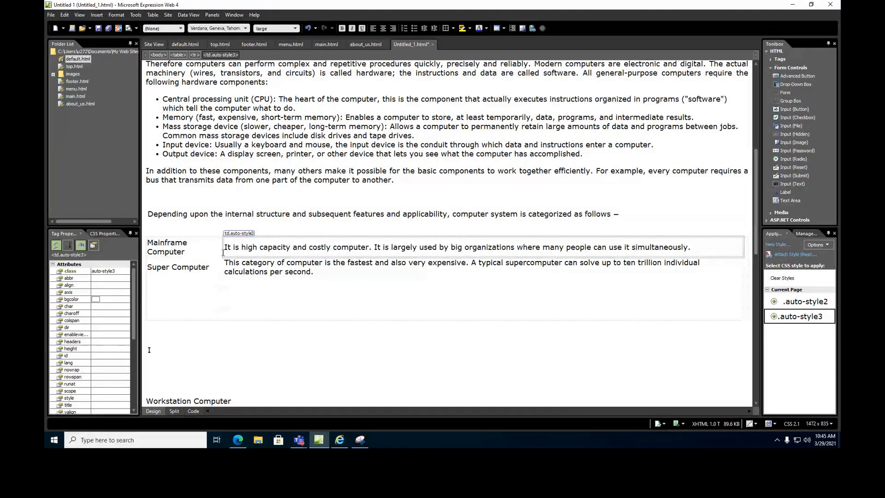
{"action": "left_click", "coordinate": [170, 352]}
{"action": "key", "text": "Delete"}
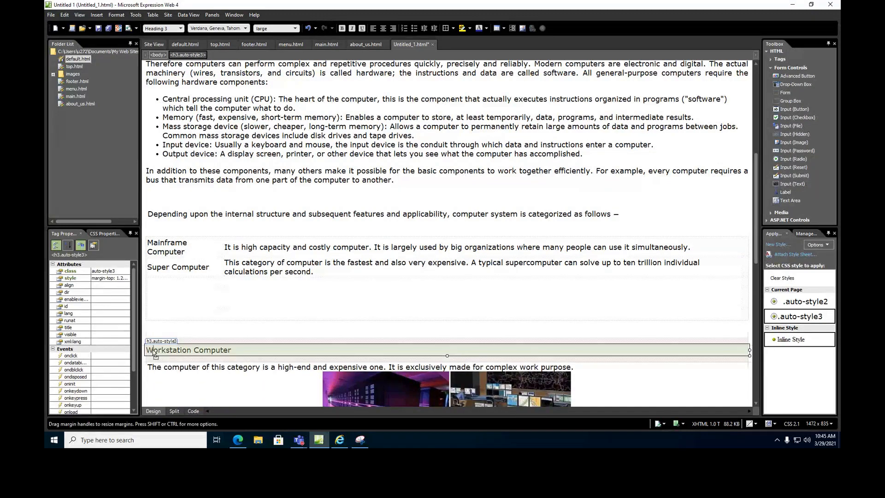
Move the Workstation Computer heading and its description into the table's next row.
{"action": "triple_click", "coordinate": [154, 352]}
{"action": "left_click_drag", "start_coordinate": [154, 356], "coordinate": [157, 282]}
{"action": "left_click", "coordinate": [167, 368]}
{"action": "left_click_drag", "start_coordinate": [148, 368], "coordinate": [574, 368]}
{"action": "left_click_drag", "start_coordinate": [306, 372], "coordinate": [276, 283]}
{"action": "left_click", "coordinate": [246, 303]}
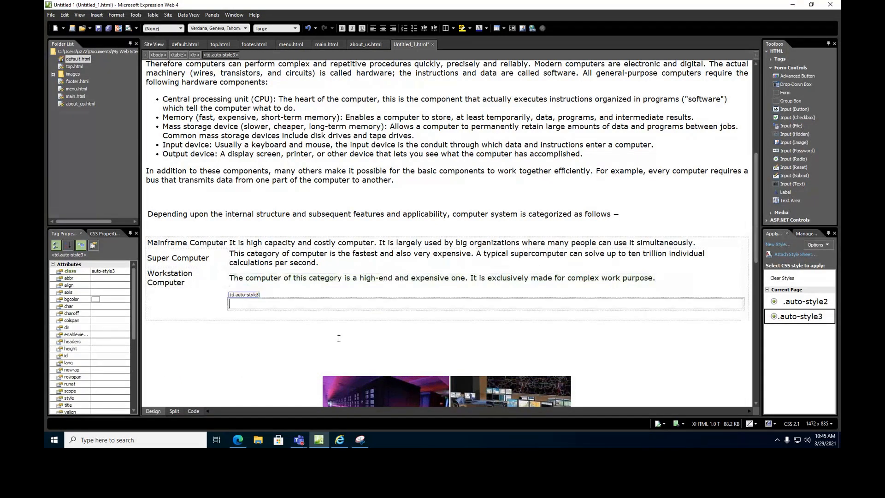
{"action": "scroll", "coordinate": [427, 328], "scroll_direction": "down", "scroll_amount": 3}
{"action": "scroll", "coordinate": [412, 318], "scroll_direction": "down", "scroll_amount": 2}
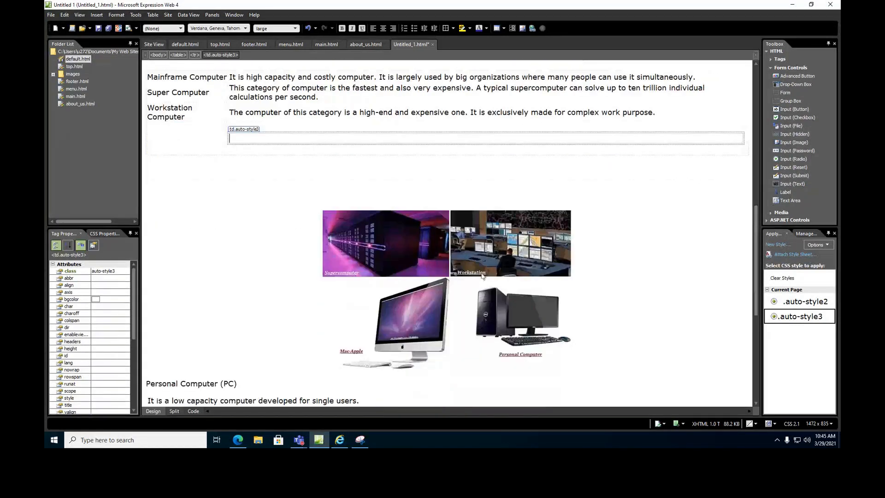
{"action": "left_click_drag", "start_coordinate": [413, 257], "coordinate": [352, 217]}
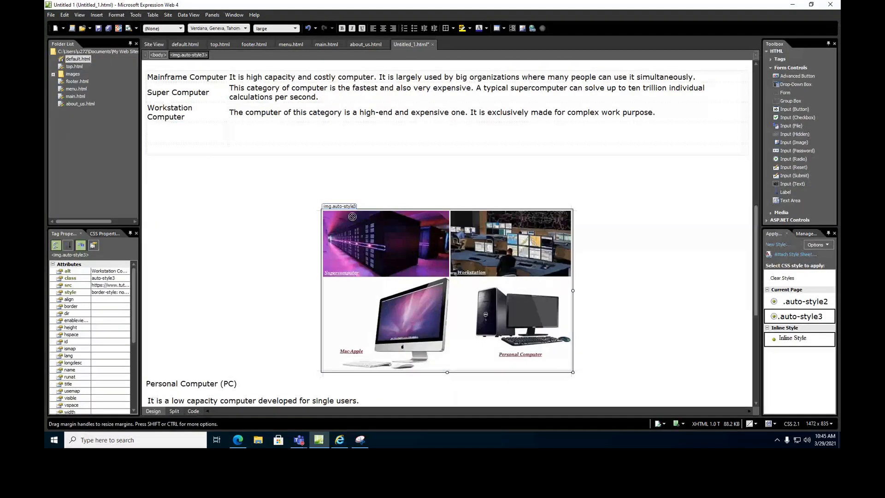
Delete the two empty lines below the table and select the Personal Computer (PC) heading.
{"action": "left_click", "coordinate": [300, 156]}
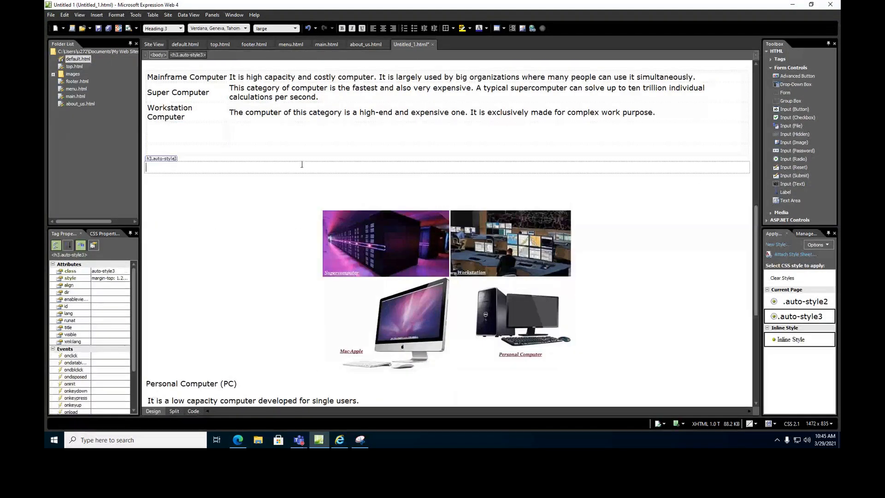
{"action": "key", "text": "Delete"}
{"action": "key", "text": "Delete"}
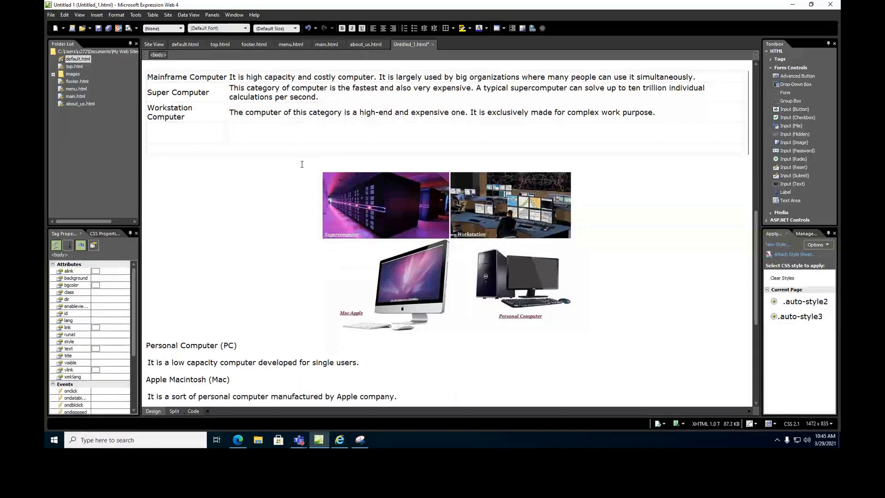
{"action": "key", "text": "Delete"}
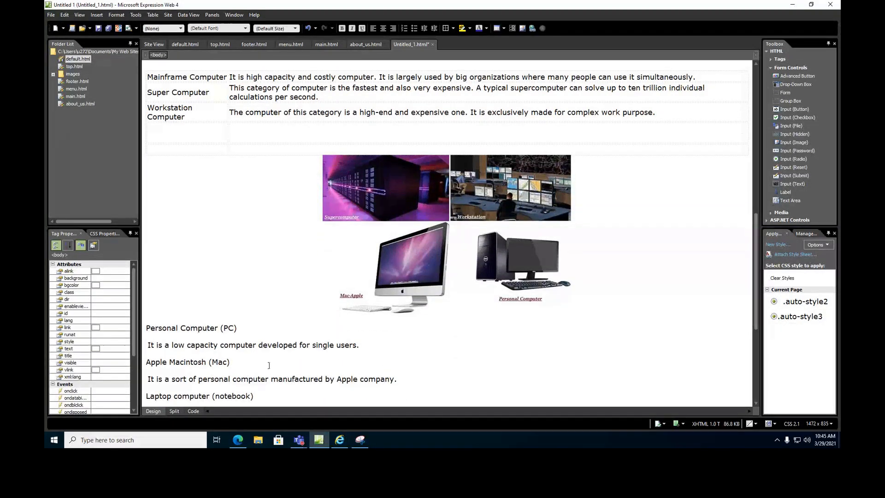
{"action": "scroll", "coordinate": [277, 345], "scroll_direction": "down", "scroll_amount": 2}
{"action": "left_click", "coordinate": [197, 258]}
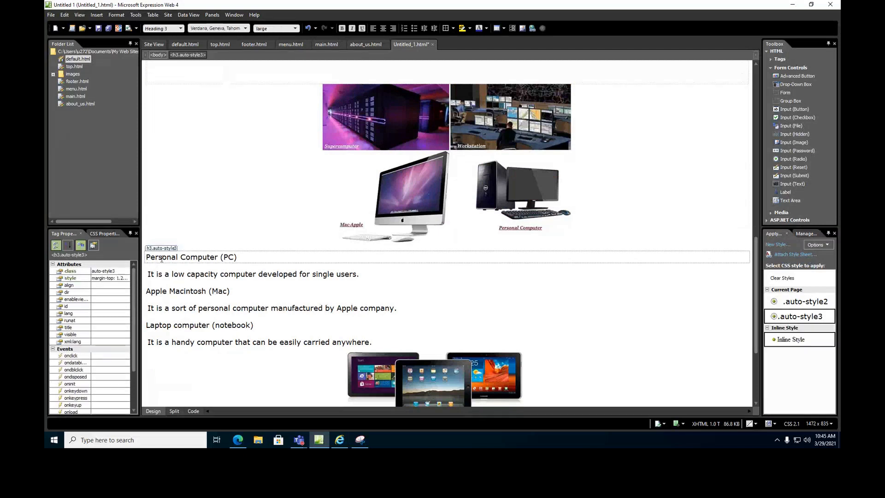
{"action": "scroll", "coordinate": [198, 263], "scroll_direction": "up", "scroll_amount": 1}
{"action": "left_click_drag", "start_coordinate": [149, 317], "coordinate": [236, 318]}
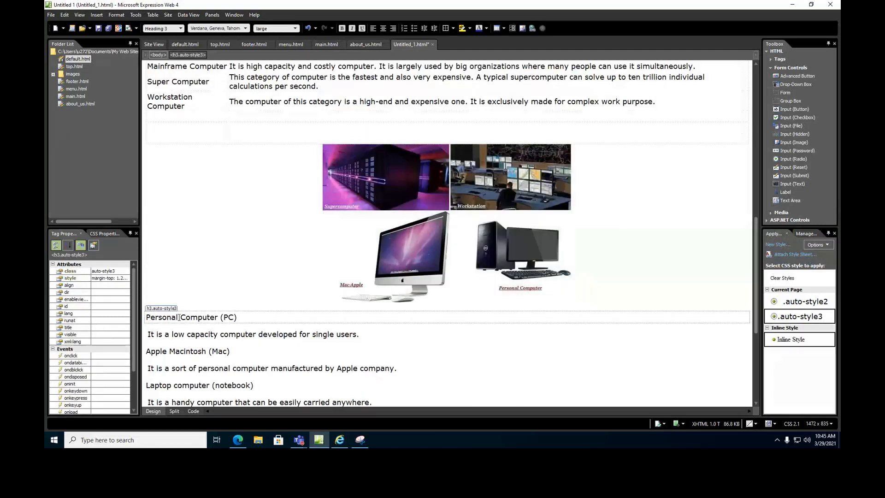
Copy the Personal Computer (PC) heading into the empty cell below Workstation Computer.
{"action": "right_click", "coordinate": [216, 320]}
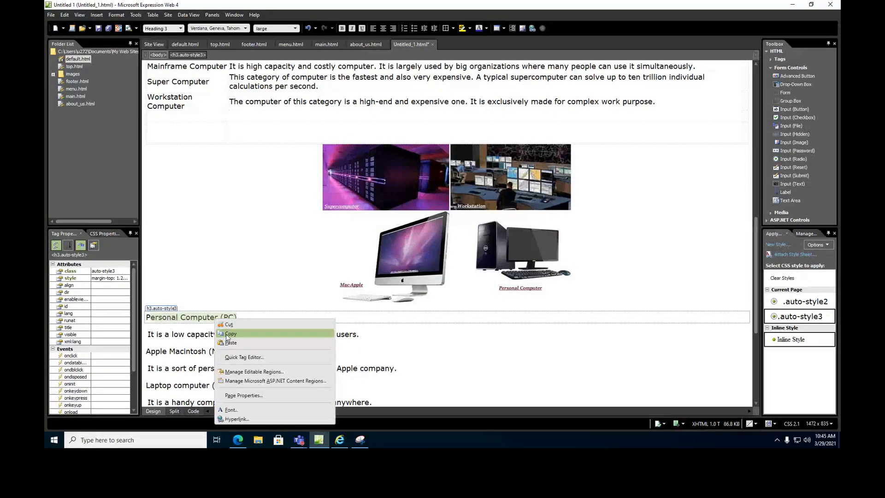
{"action": "left_click", "coordinate": [228, 334]}
{"action": "left_click", "coordinate": [171, 118]}
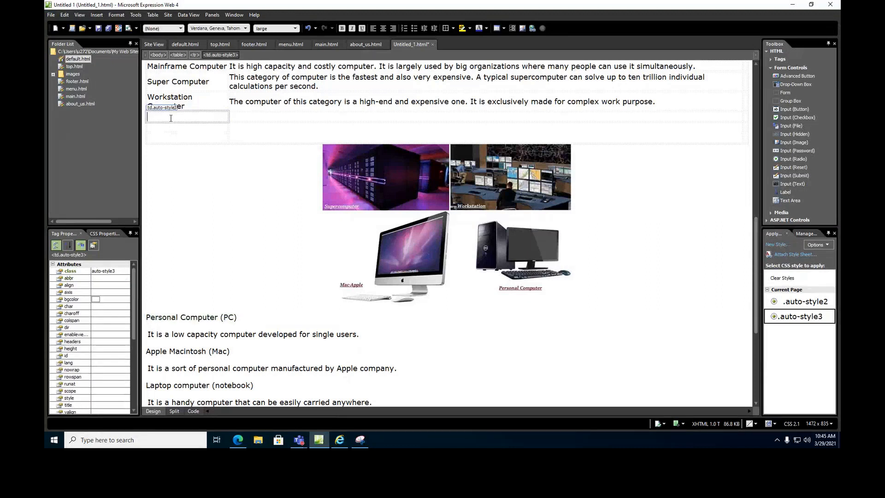
{"action": "key", "text": "ctrl+v"}
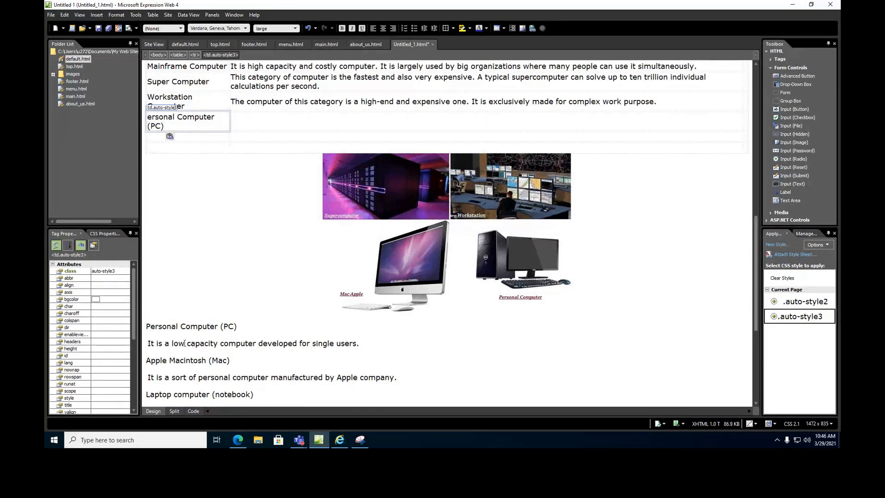
Make the Personal Computer (PC) heading bold.
{"action": "left_click_drag", "start_coordinate": [149, 345], "coordinate": [355, 393]}
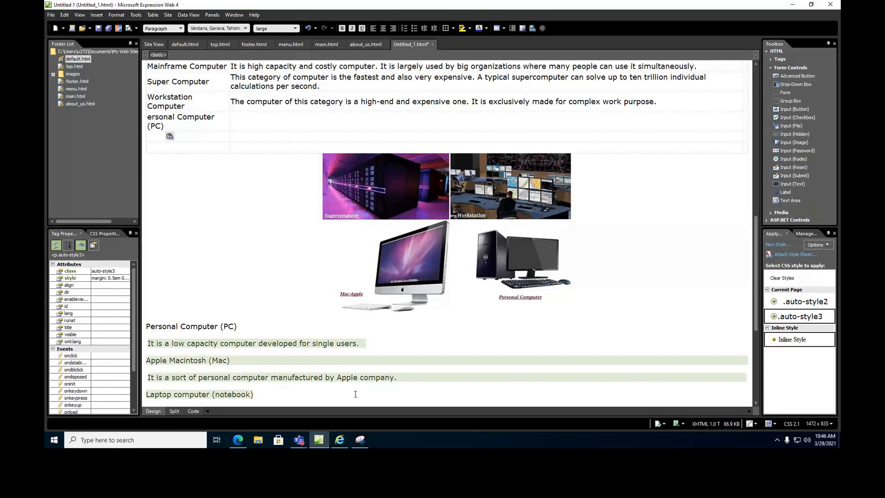
{"action": "left_click", "coordinate": [149, 118]}
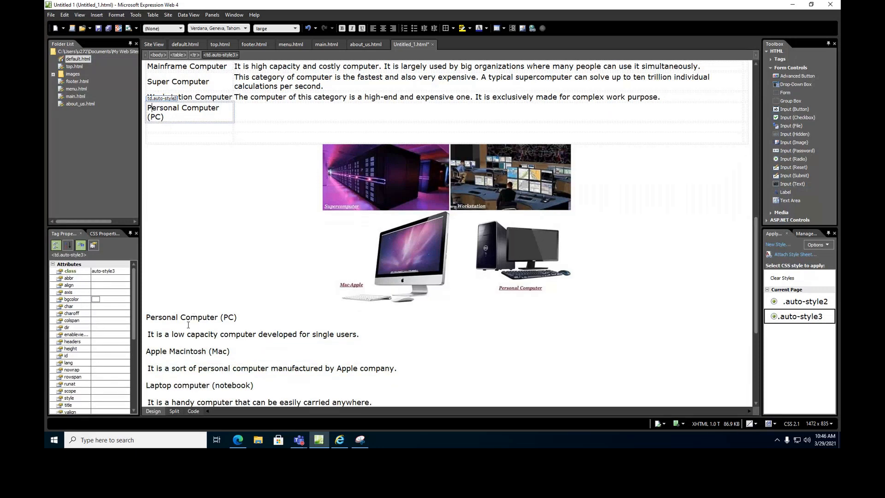
{"action": "left_click", "coordinate": [160, 337]}
{"action": "left_click_drag", "start_coordinate": [150, 335], "coordinate": [386, 211]}
{"action": "scroll", "coordinate": [283, 183], "scroll_direction": "up", "scroll_amount": 3}
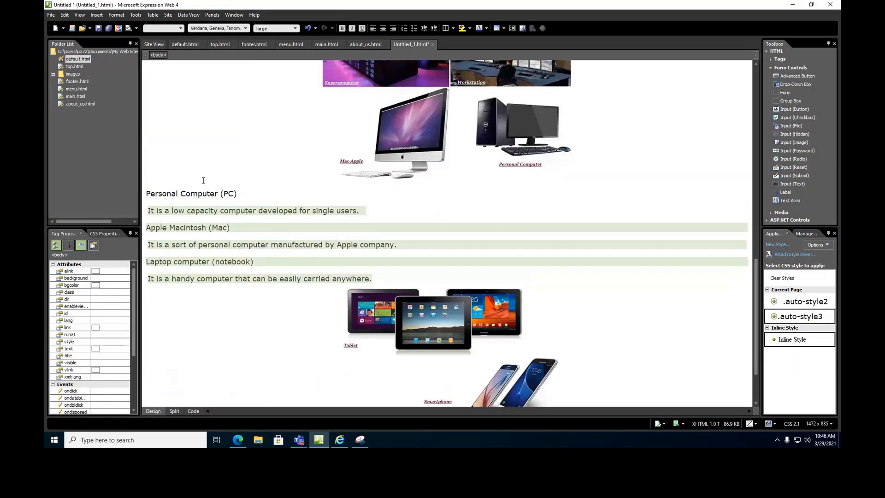
{"action": "left_click", "coordinate": [163, 193]}
{"action": "scroll", "coordinate": [194, 198], "scroll_direction": "up", "scroll_amount": 5}
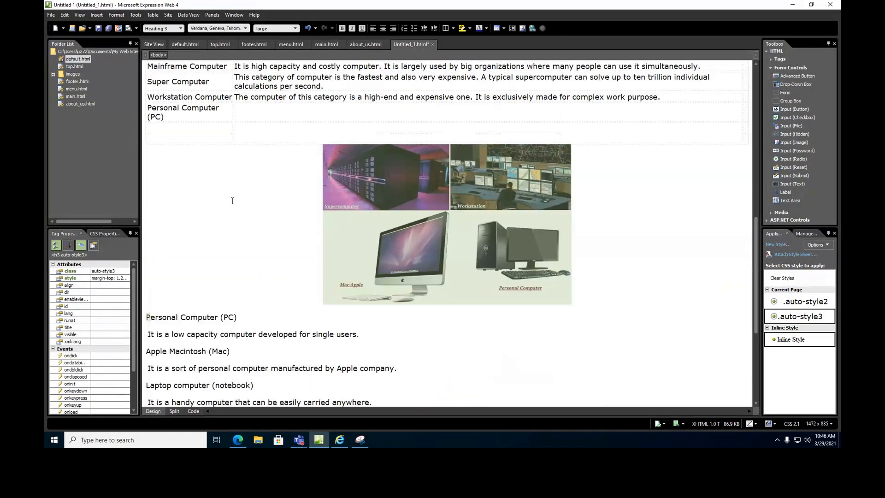
{"action": "left_click_drag", "start_coordinate": [146, 318], "coordinate": [236, 320]}
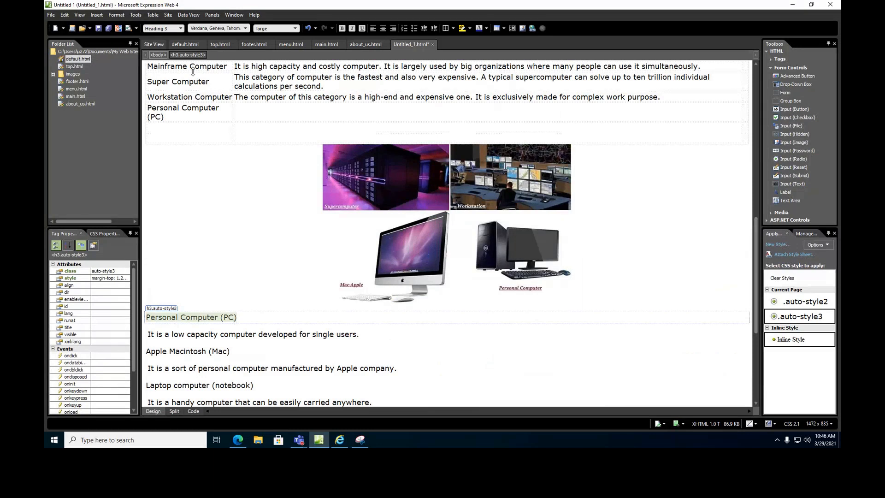
{"action": "left_click", "coordinate": [342, 28]}
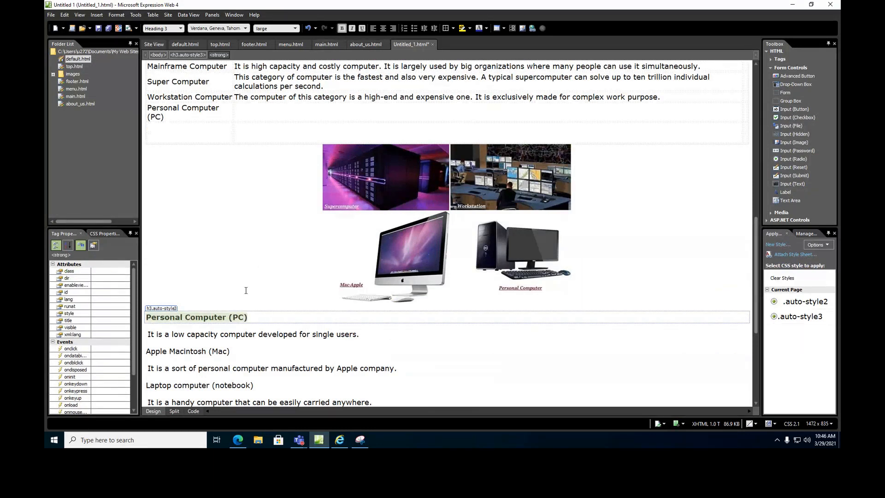
{"action": "left_click", "coordinate": [212, 277]}
Add a 'Main Types' line above the table and select it.
{"action": "scroll", "coordinate": [216, 256], "scroll_direction": "up", "scroll_amount": 3}
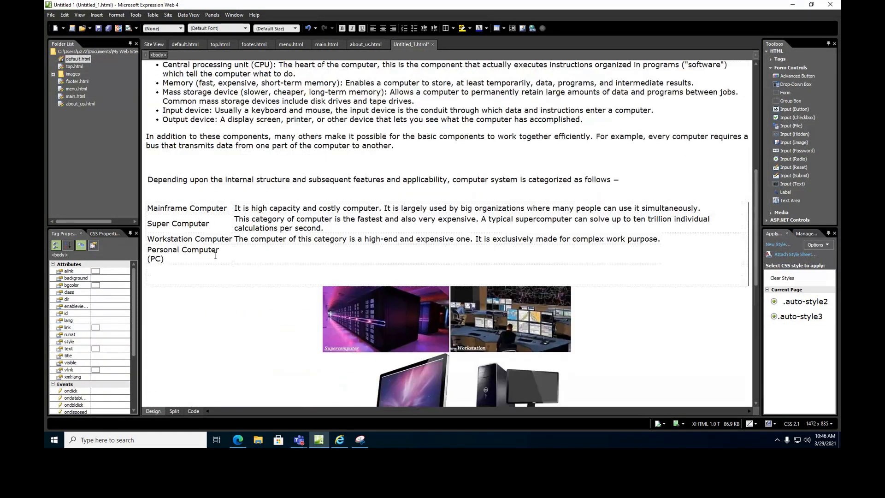
{"action": "left_click", "coordinate": [173, 197]}
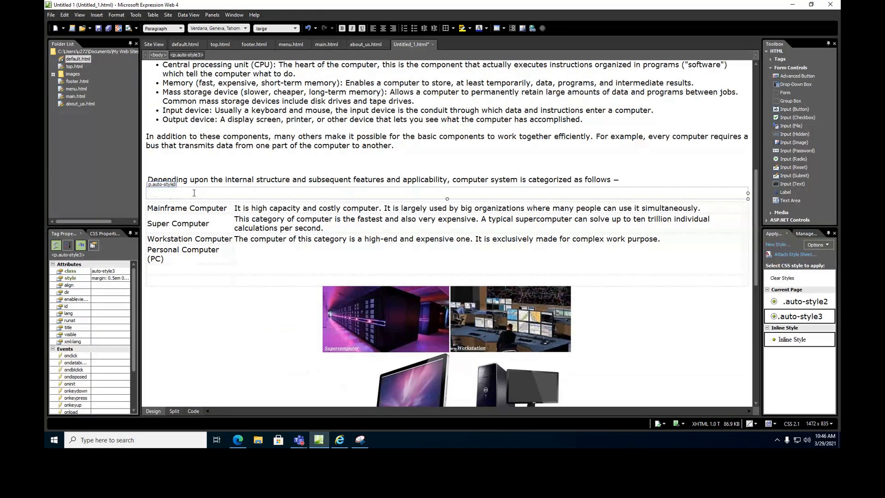
{"action": "key", "text": "Return"}
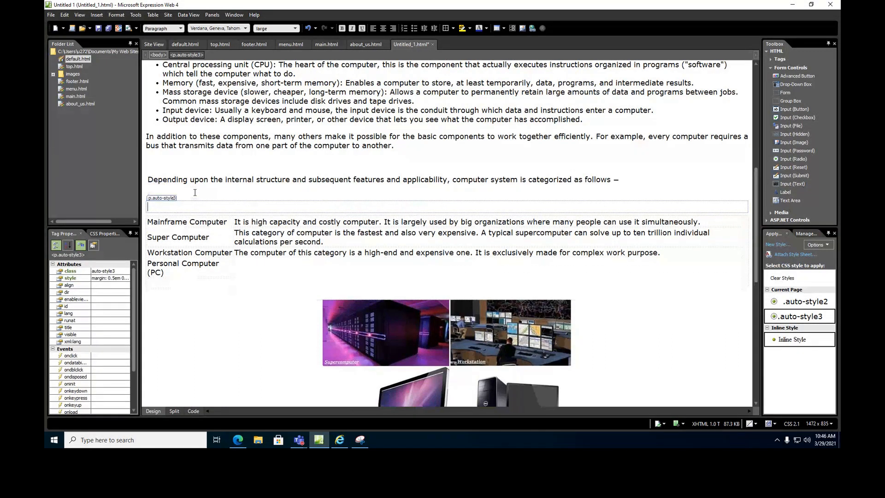
{"action": "type", "text": "Main Types"}
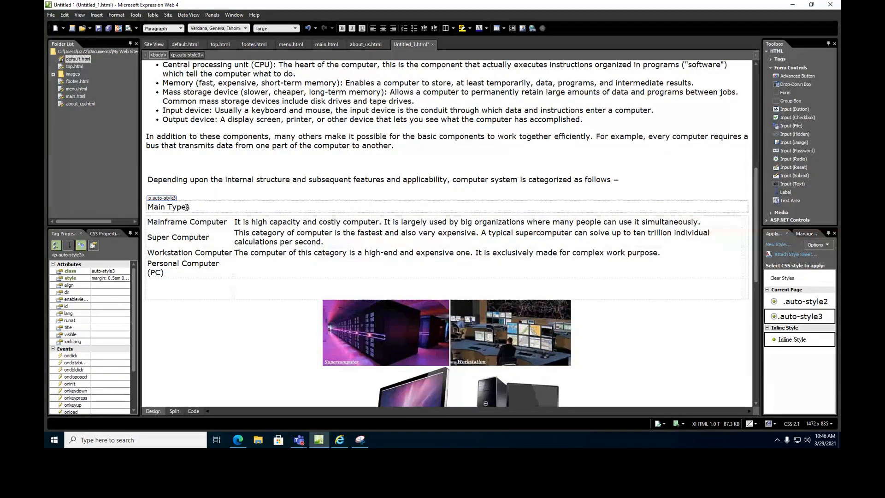
{"action": "triple_click", "coordinate": [181, 209]}
Bold 'Main Types' and the 'Tablet and Smartphone' heading further down the page.
{"action": "left_click", "coordinate": [343, 28]}
{"action": "left_click", "coordinate": [218, 333]}
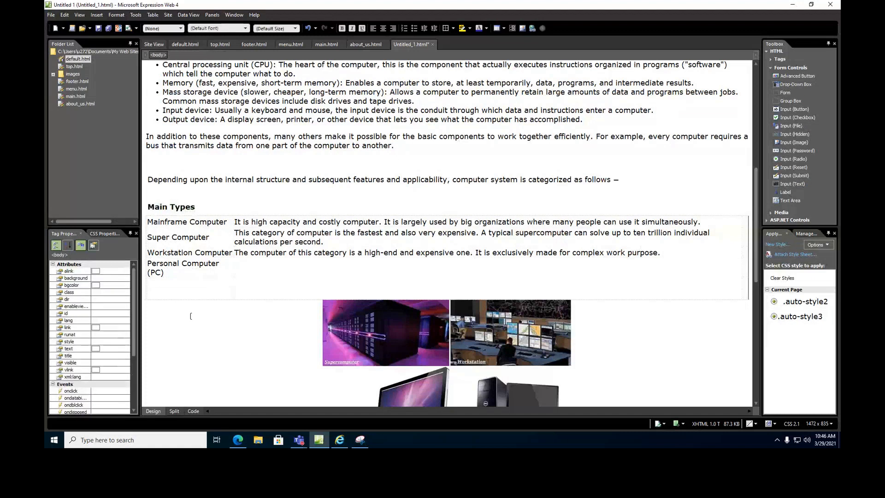
{"action": "scroll", "coordinate": [218, 333], "scroll_direction": "down", "scroll_amount": 3}
{"action": "scroll", "coordinate": [218, 334], "scroll_direction": "down", "scroll_amount": 3}
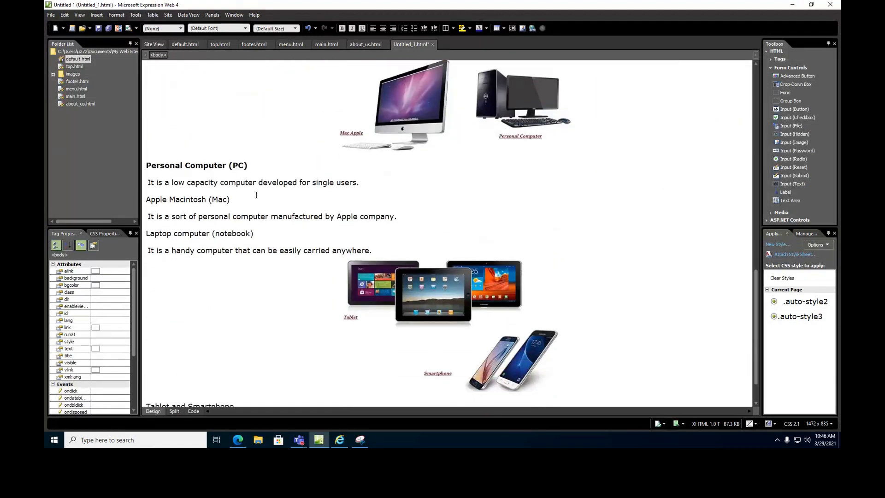
{"action": "scroll", "coordinate": [246, 312], "scroll_direction": "down", "scroll_amount": 1}
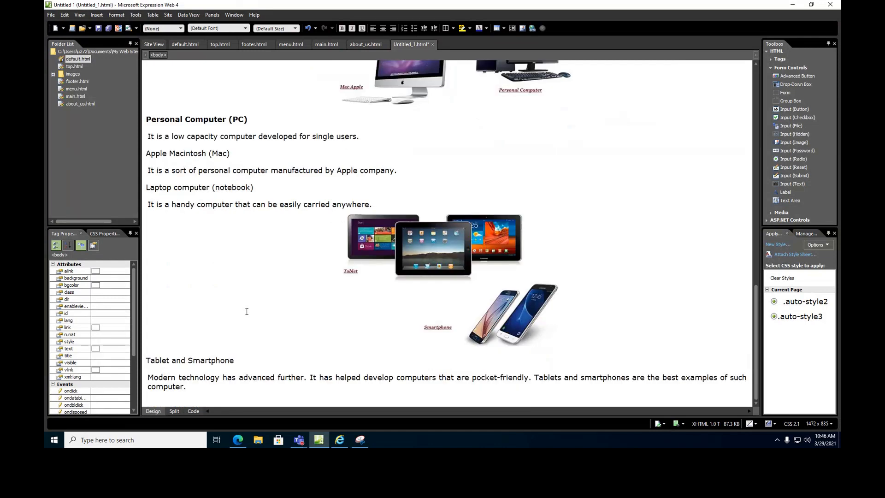
{"action": "left_click", "coordinate": [360, 256]}
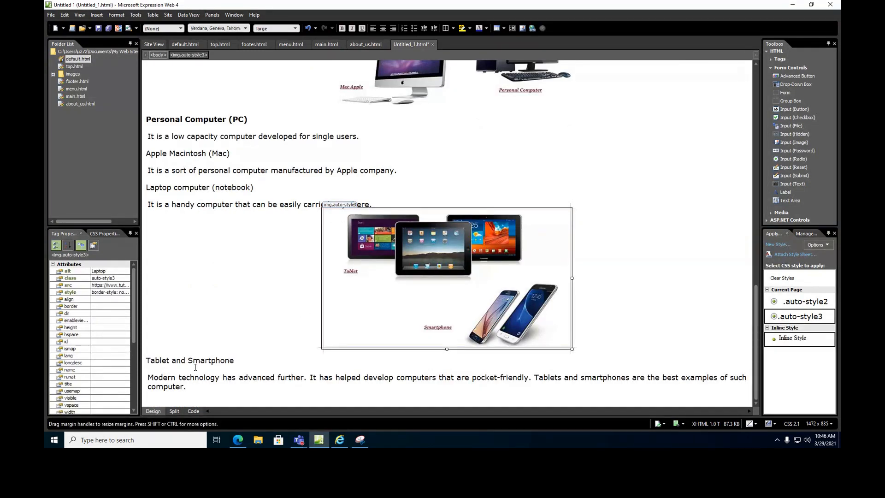
{"action": "left_click", "coordinate": [155, 362]}
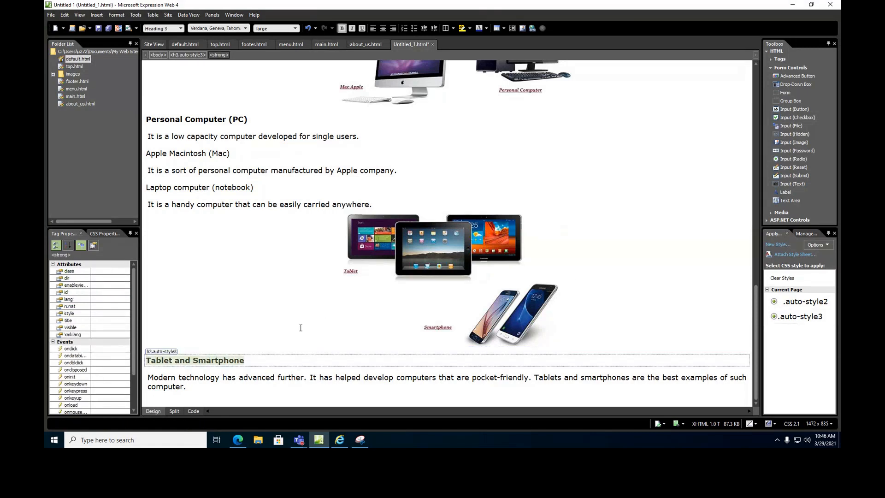
{"action": "left_click", "coordinate": [324, 342]}
{"action": "left_click", "coordinate": [304, 394]}
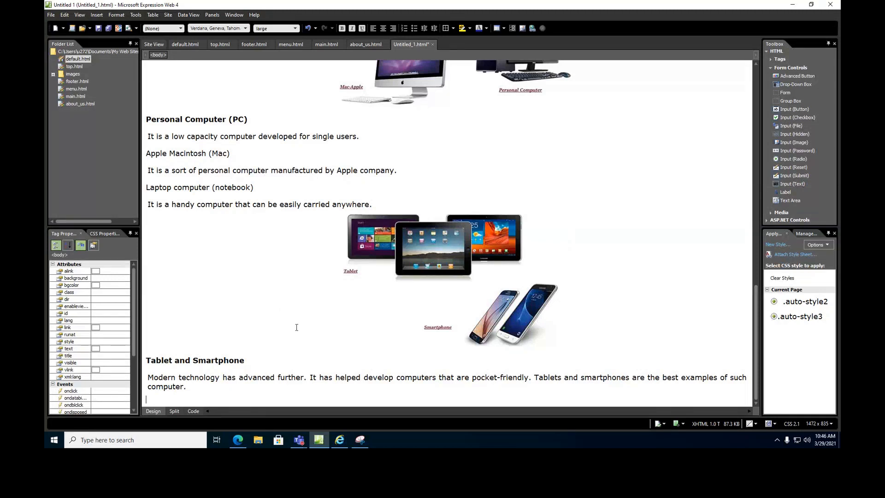
{"action": "scroll", "coordinate": [692, 242], "scroll_direction": "up", "scroll_amount": 10}
Set the page background to lavender #CCCCFF in Page Properties formatting.
{"action": "right_click", "coordinate": [685, 304]}
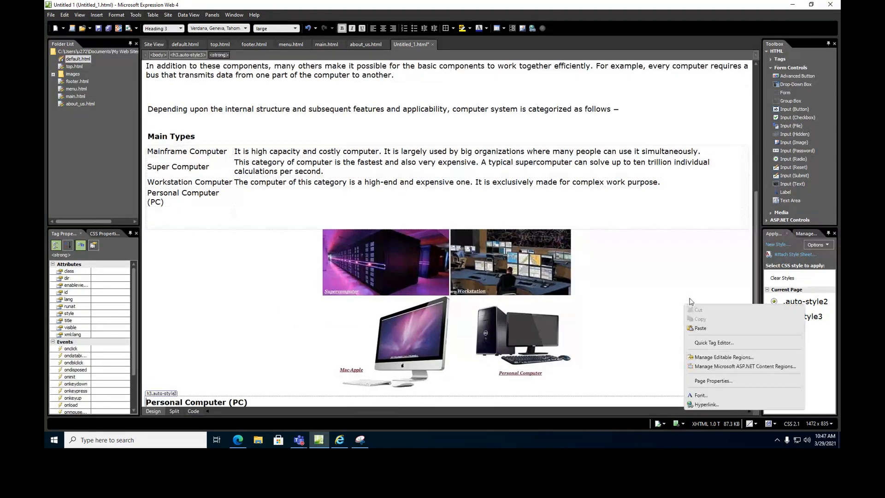
{"action": "left_click", "coordinate": [707, 384]}
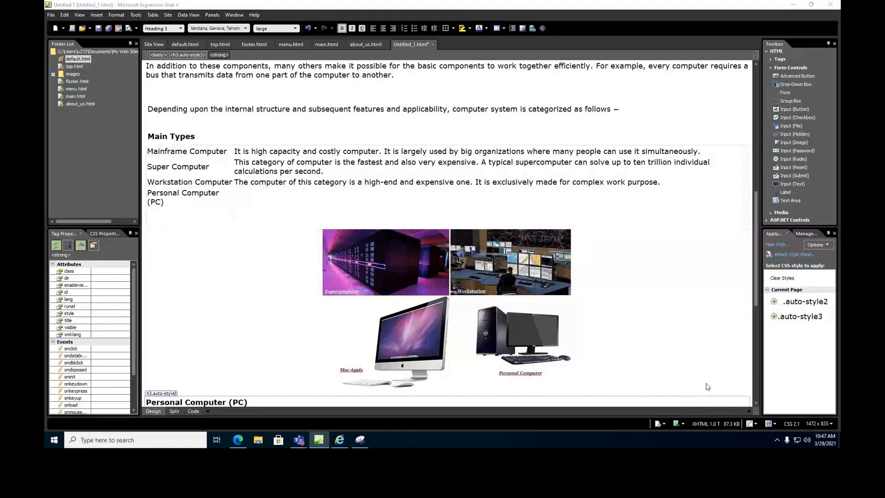
{"action": "left_click", "coordinate": [381, 154]}
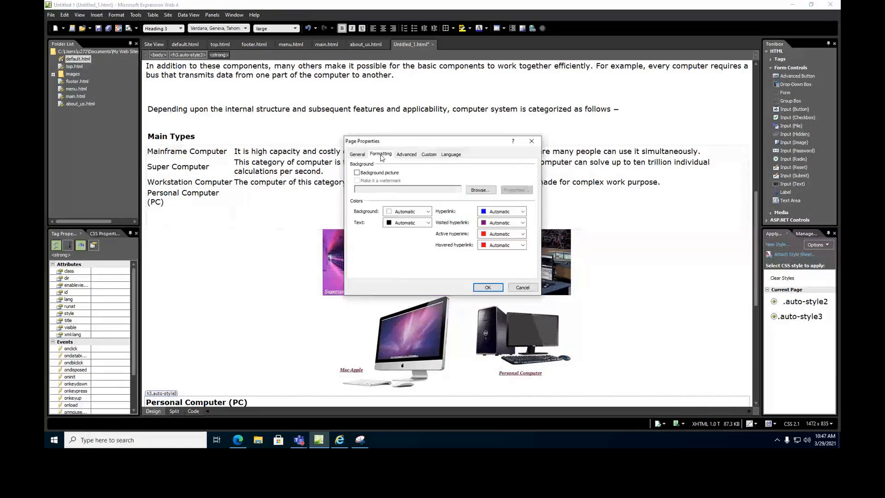
{"action": "left_click", "coordinate": [415, 212]}
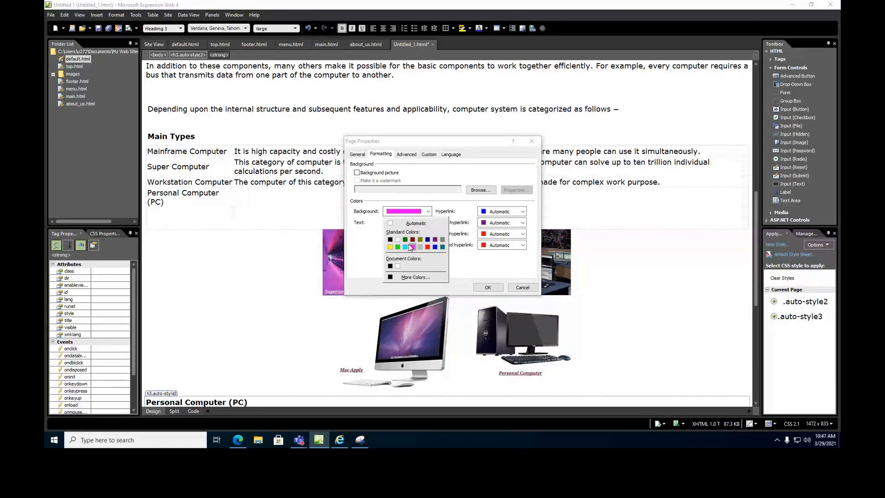
{"action": "left_click", "coordinate": [415, 277]}
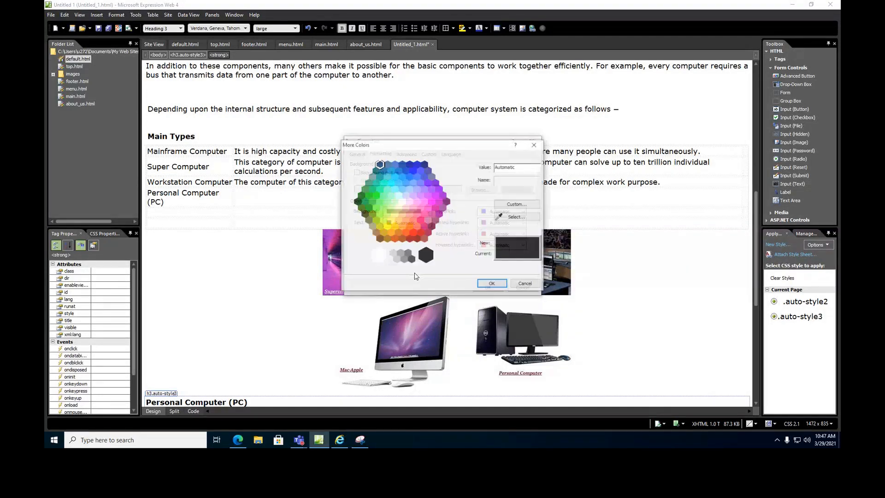
{"action": "left_click", "coordinate": [399, 195]}
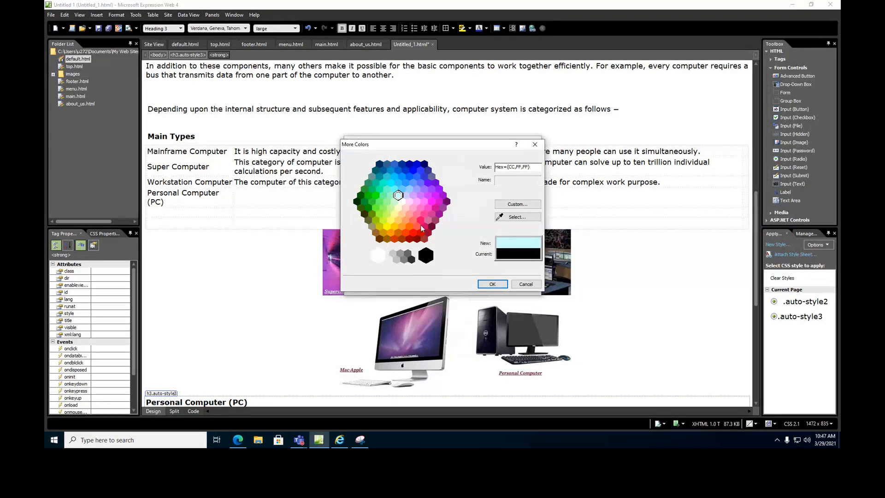
{"action": "left_click", "coordinate": [402, 201]}
{"action": "left_click", "coordinate": [405, 195]}
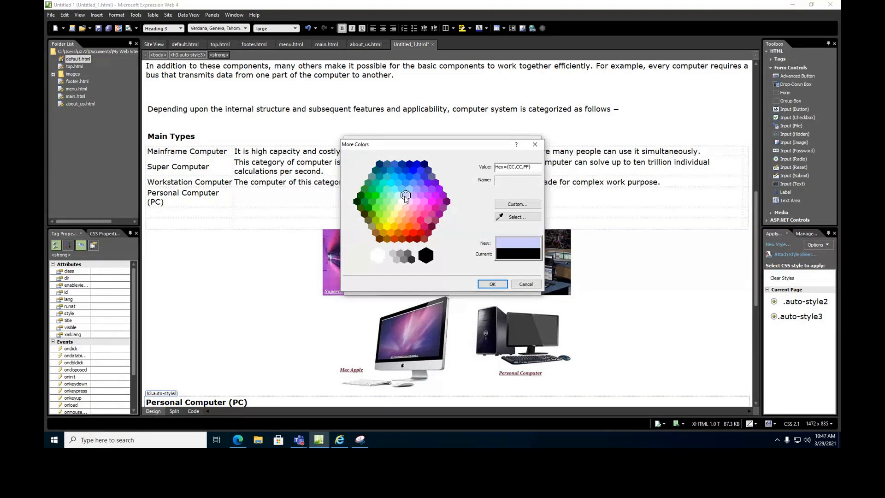
{"action": "left_click", "coordinate": [482, 285]}
{"action": "left_click", "coordinate": [487, 287]}
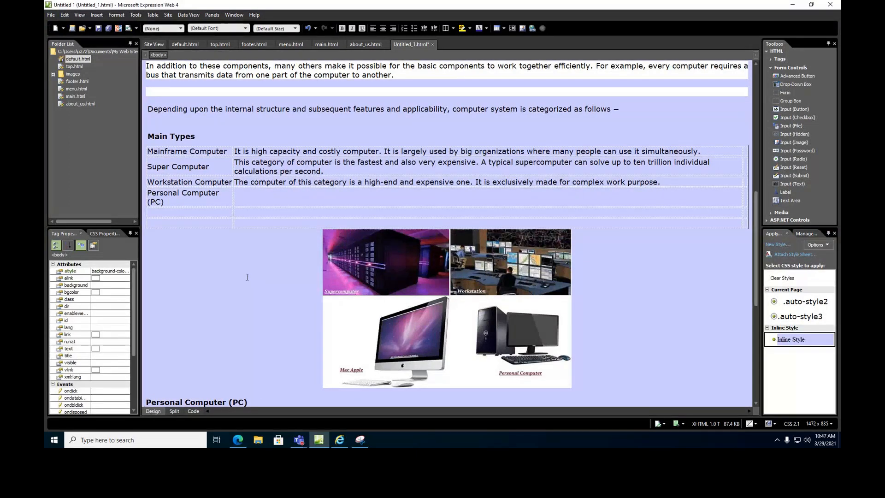
{"action": "scroll", "coordinate": [251, 269], "scroll_direction": "down", "scroll_amount": 3}
{"action": "scroll", "coordinate": [250, 269], "scroll_direction": "down", "scroll_amount": 6}
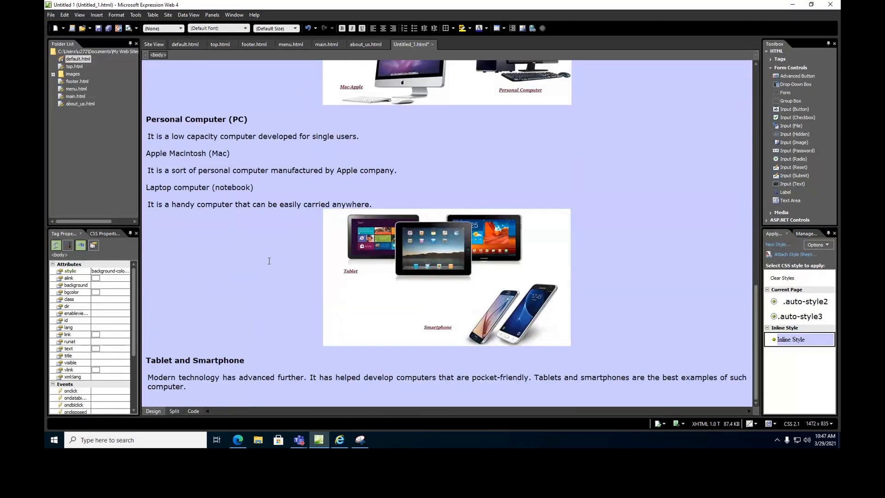
Highlight the text from 'A computer' down to the Memory bullet in lavender #CCCCFF.
{"action": "scroll", "coordinate": [269, 261], "scroll_direction": "up", "scroll_amount": 20}
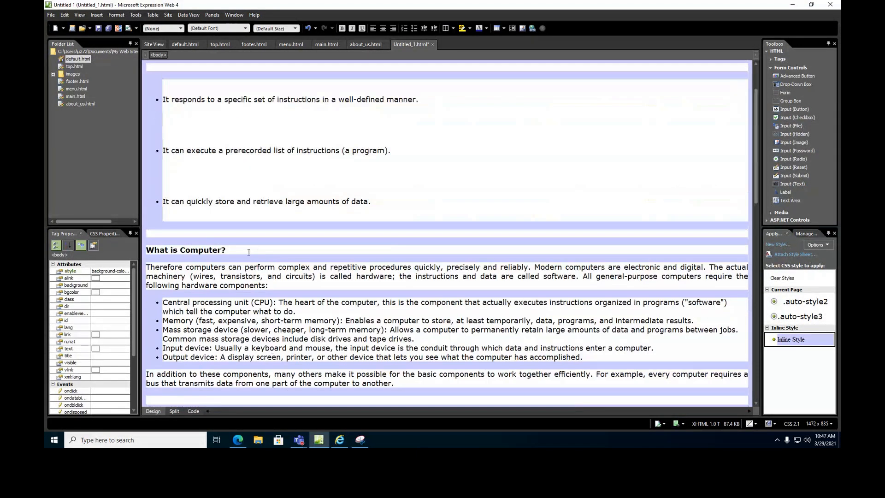
{"action": "left_click", "coordinate": [211, 267]}
{"action": "scroll", "coordinate": [183, 143], "scroll_direction": "up", "scroll_amount": 2}
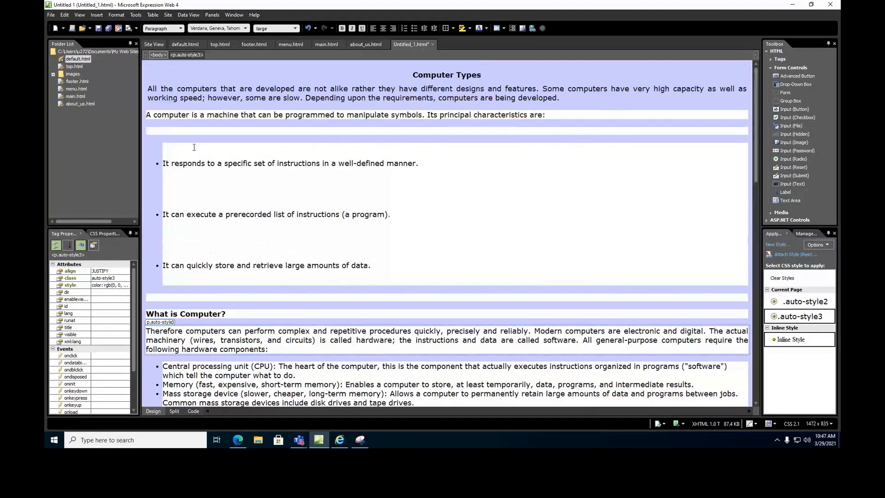
{"action": "left_click_drag", "start_coordinate": [148, 115], "coordinate": [373, 311]}
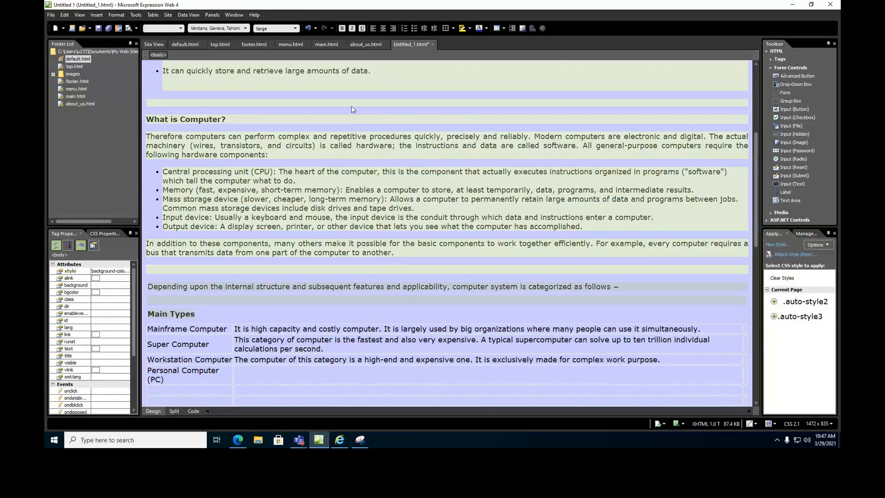
{"action": "left_click", "coordinate": [469, 29]}
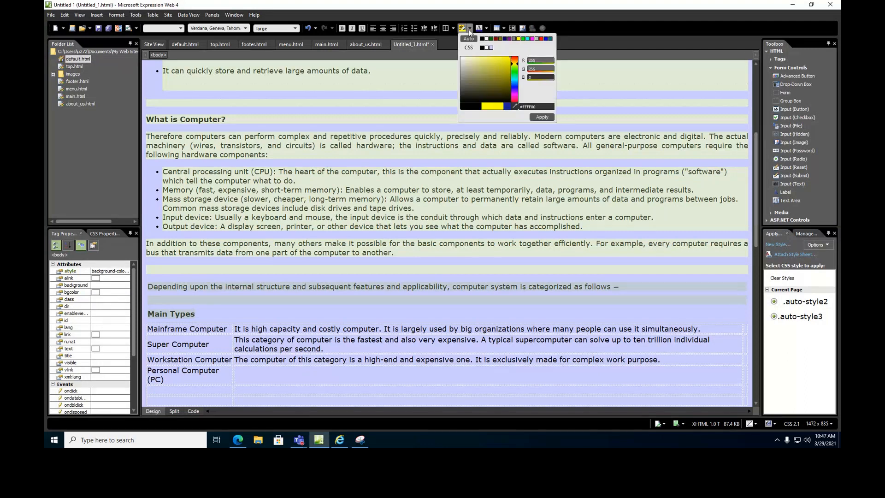
{"action": "left_click", "coordinate": [492, 48]}
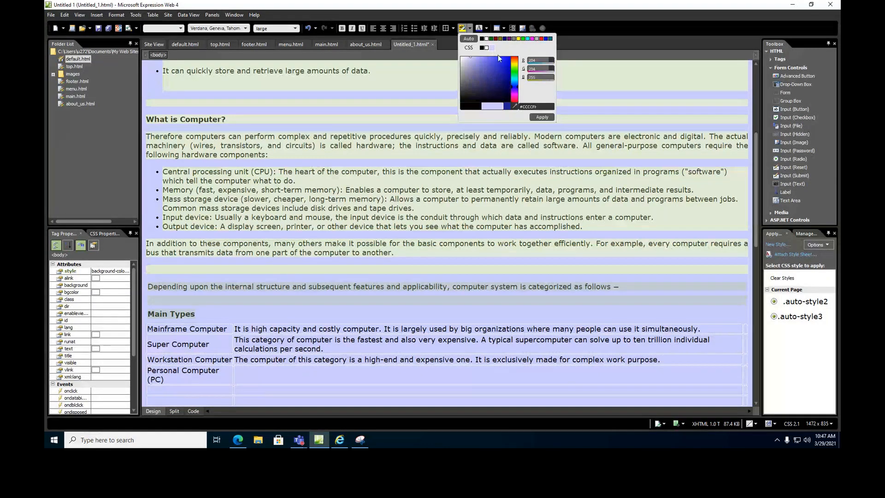
{"action": "left_click", "coordinate": [542, 117]}
{"action": "left_click", "coordinate": [323, 226]}
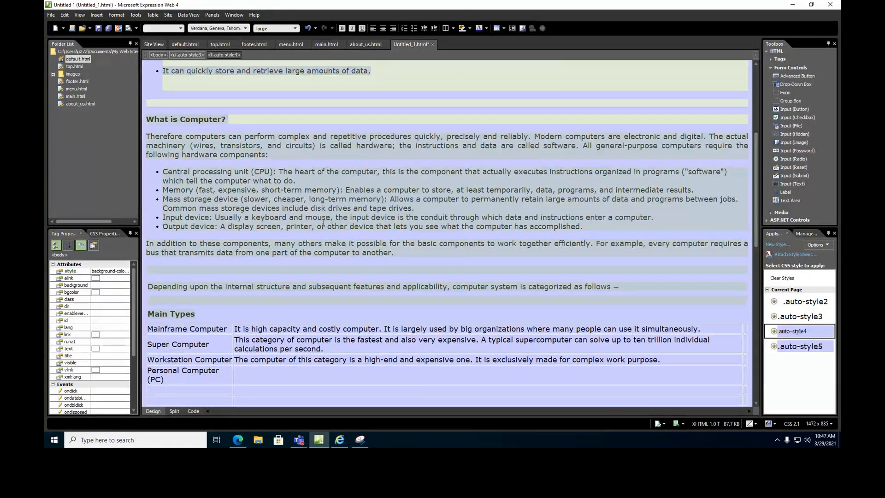
Delete the empty paragraph and blank lines around the three characteristic bullets.
{"action": "left_click", "coordinate": [302, 295]}
{"action": "scroll", "coordinate": [212, 208], "scroll_direction": "up", "scroll_amount": 3}
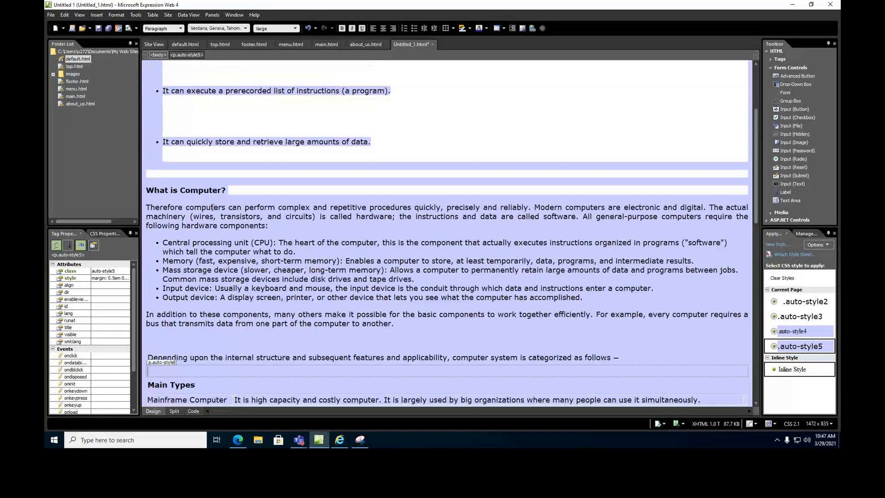
{"action": "scroll", "coordinate": [177, 121], "scroll_direction": "up", "scroll_amount": 4}
{"action": "left_click", "coordinate": [161, 101]}
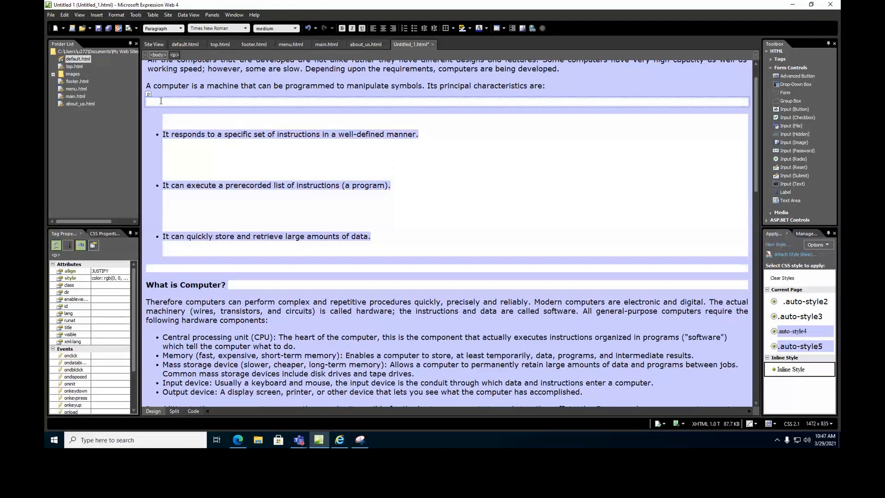
{"action": "key", "text": "Delete"}
{"action": "key", "text": "Delete"}
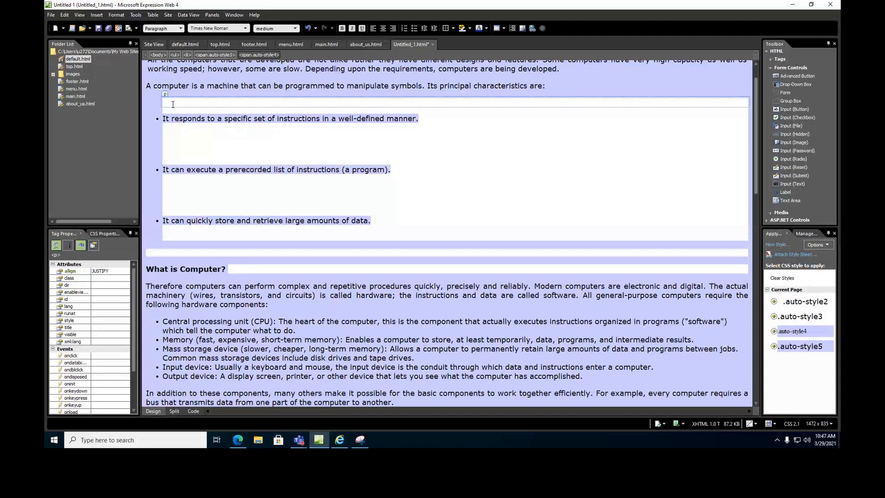
{"action": "key", "text": "Delete"}
{"action": "key", "text": "Delete"}
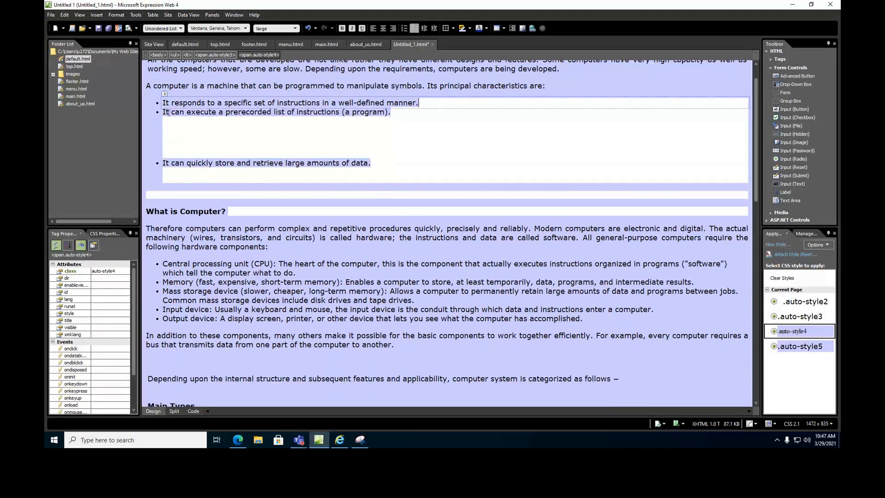
{"action": "left_click", "coordinate": [169, 120]}
{"action": "key", "text": "Delete"}
{"action": "key", "text": "Delete"}
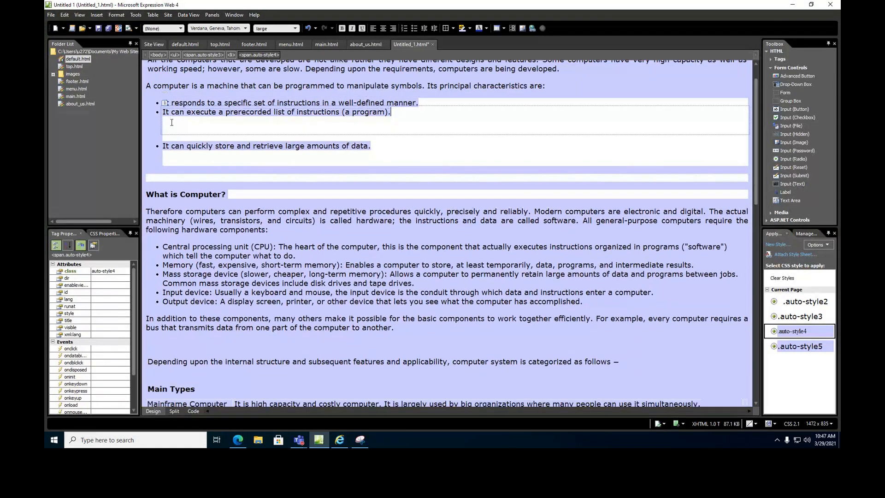
{"action": "left_click", "coordinate": [171, 131]}
{"action": "key", "text": "Delete"}
{"action": "left_click", "coordinate": [168, 135]}
{"action": "key", "text": "Delete"}
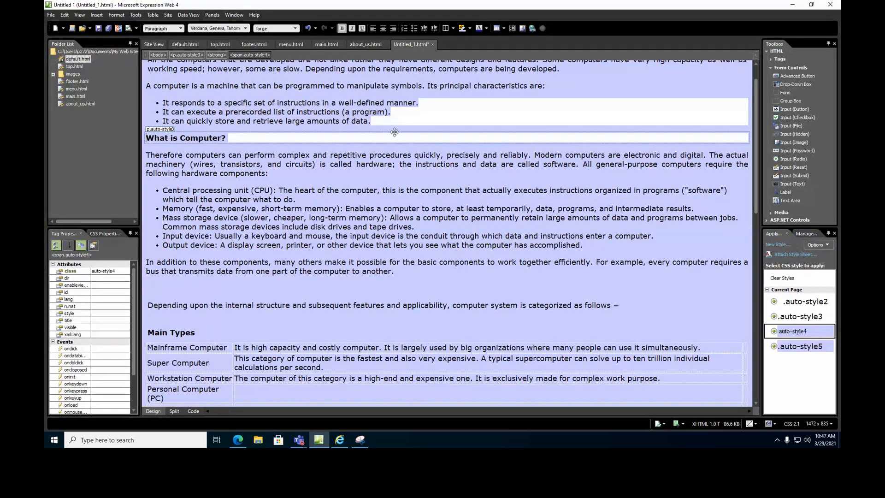
Rejoin the first bullet's break so each characteristic remains a separate bullet.
{"action": "left_click", "coordinate": [419, 103]}
{"action": "key", "text": "Delete"}
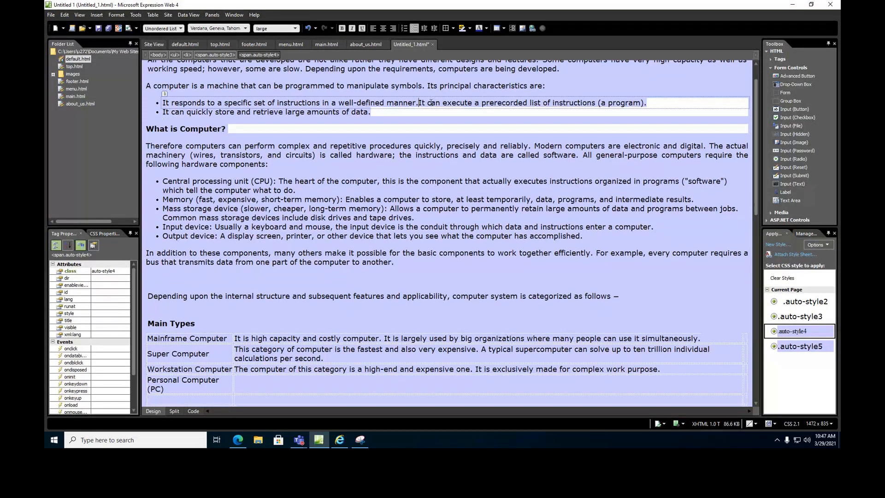
{"action": "key", "text": "Return"}
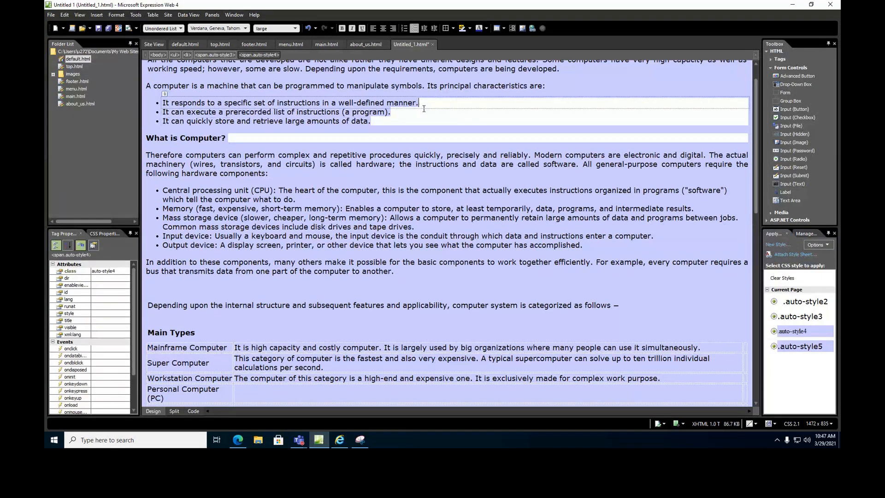
{"action": "left_click", "coordinate": [164, 121]}
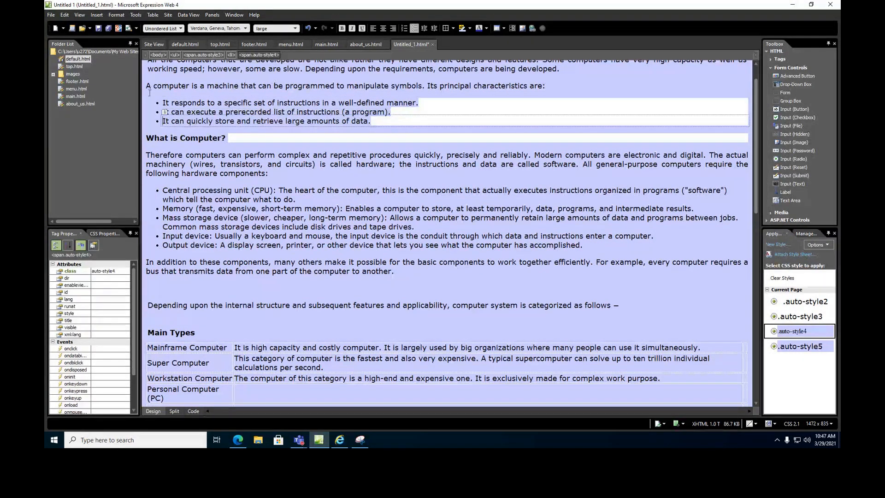
{"action": "left_click_drag", "start_coordinate": [162, 102], "coordinate": [492, 145]}
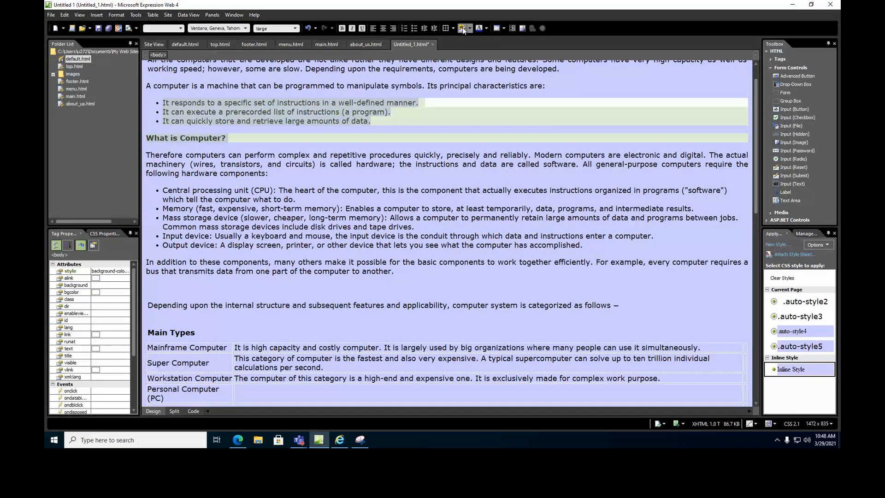
{"action": "left_click", "coordinate": [408, 227]}
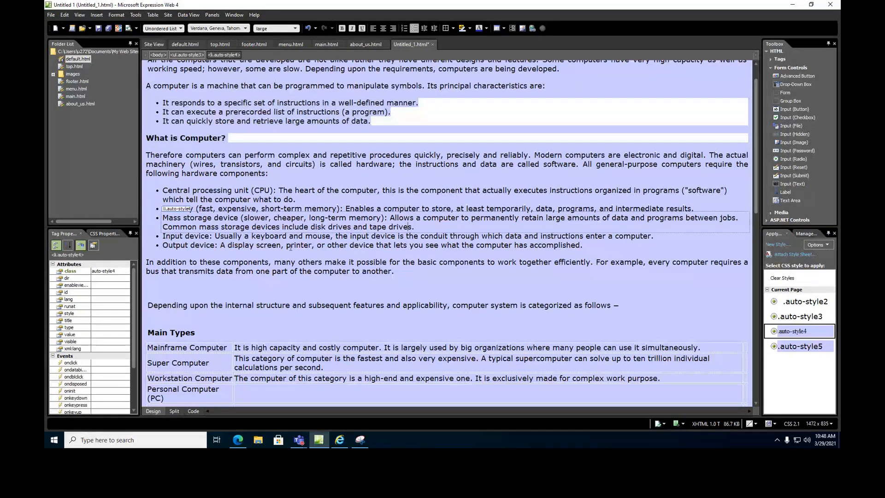
{"action": "scroll", "coordinate": [318, 280], "scroll_direction": "down", "scroll_amount": 10}
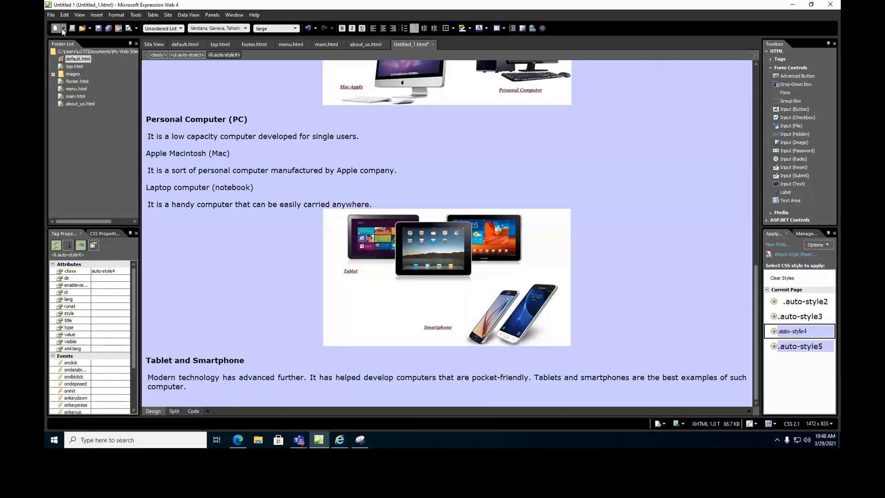
Save the new page as computer_types.html along with its embedded images.
{"action": "left_click", "coordinate": [96, 28]}
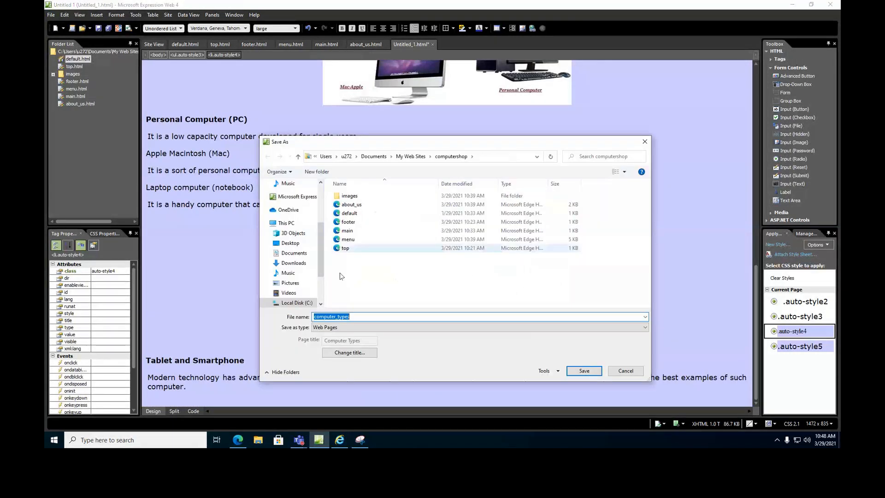
{"action": "left_click", "coordinate": [584, 371]}
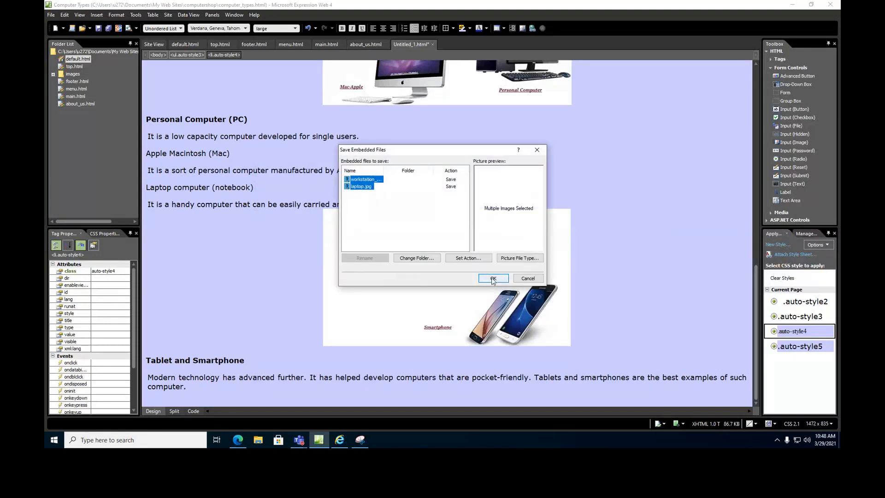
{"action": "left_click", "coordinate": [493, 278]}
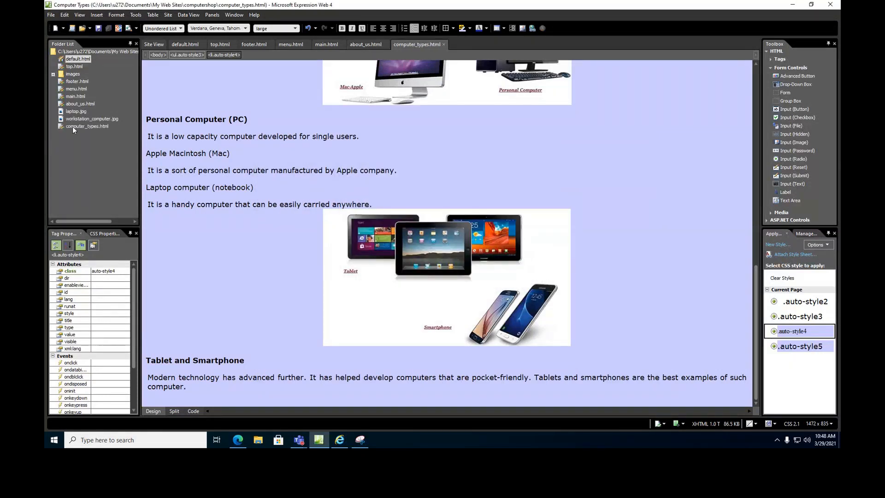
Move laptop.jpg and workstation_computer.jpg into the images folder, then open default.html.
{"action": "left_click", "coordinate": [82, 118]}
{"action": "left_click", "coordinate": [81, 114], "text": "ctrl"}
{"action": "left_click_drag", "start_coordinate": [81, 115], "coordinate": [71, 78]}
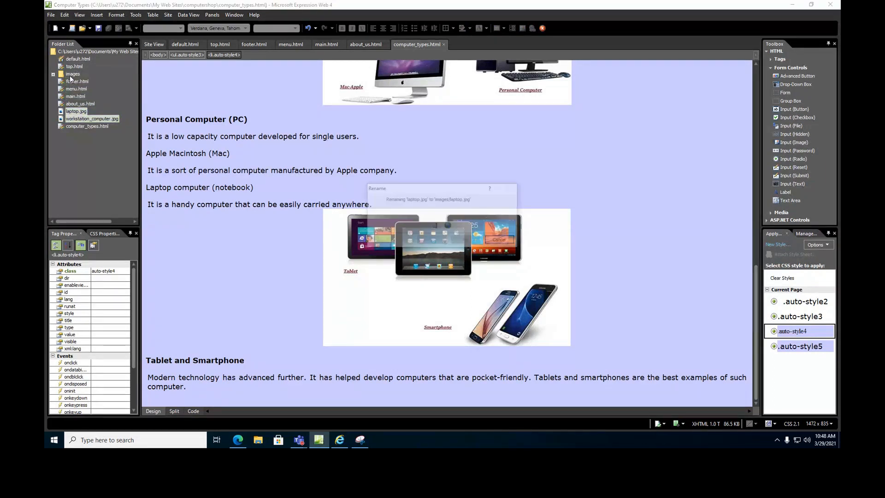
{"action": "left_click", "coordinate": [79, 59]}
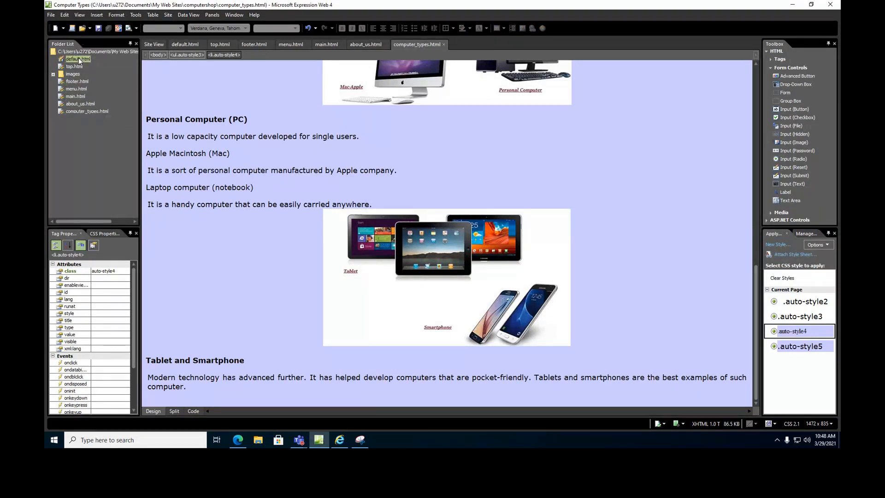
{"action": "double_click", "coordinate": [79, 60]}
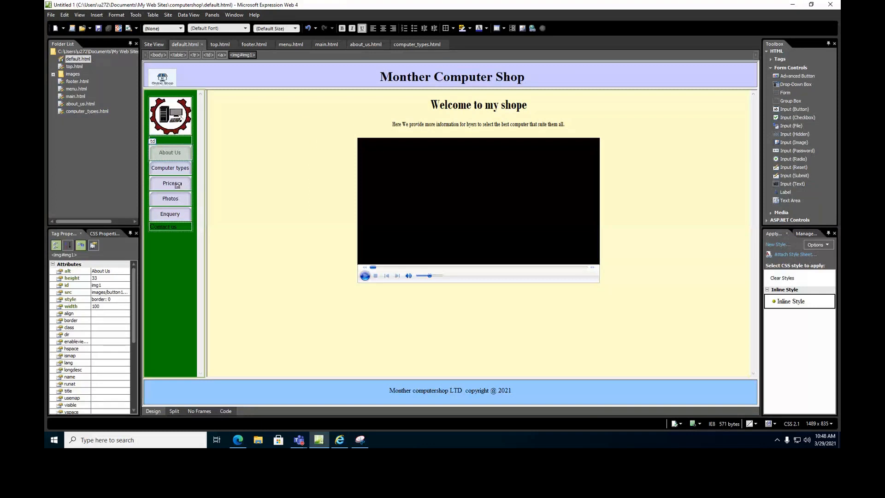
Link the Computer types button to computer_types.html in frame main, saving its button images.
{"action": "double_click", "coordinate": [173, 168]}
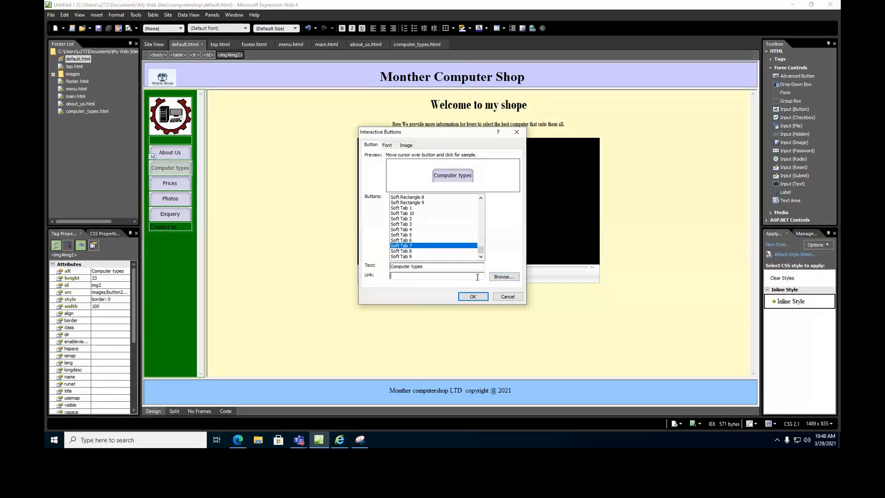
{"action": "left_click", "coordinate": [504, 276]}
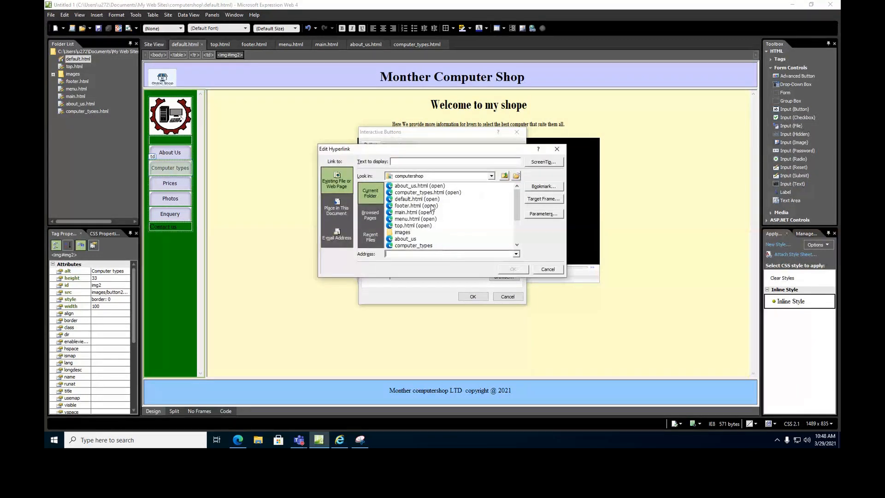
{"action": "left_click", "coordinate": [413, 245]}
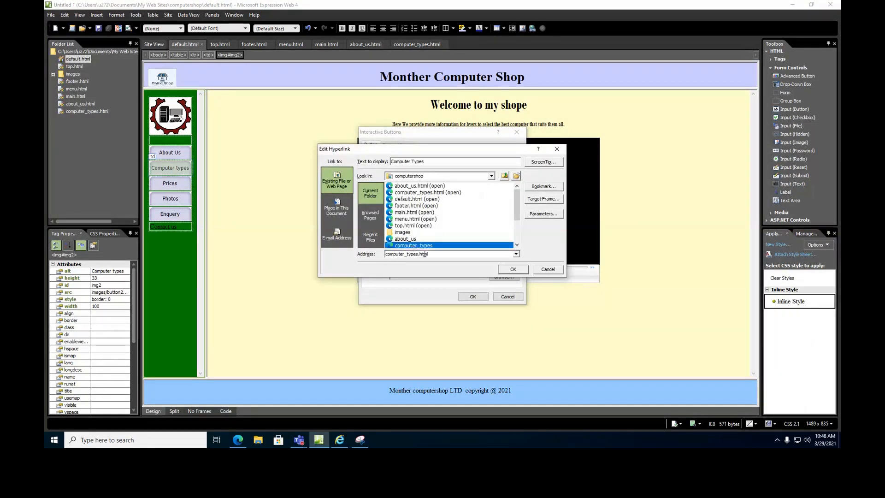
{"action": "left_click", "coordinate": [543, 199]}
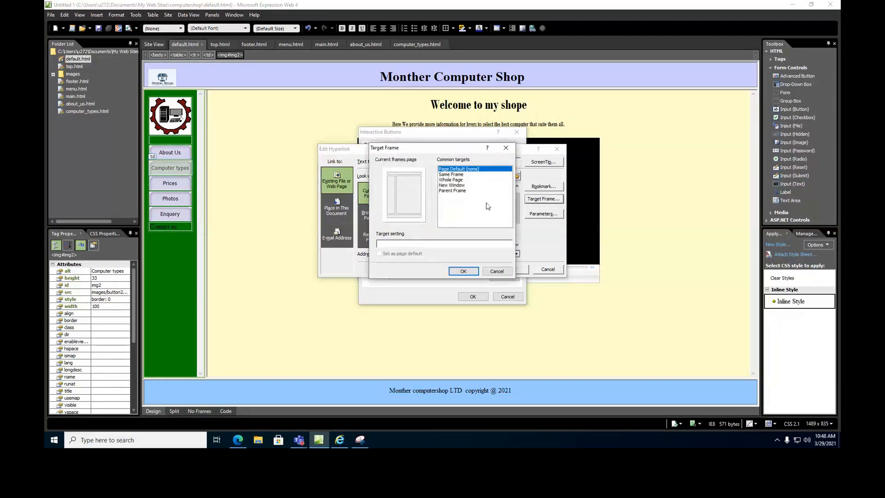
{"action": "left_click", "coordinate": [413, 193]}
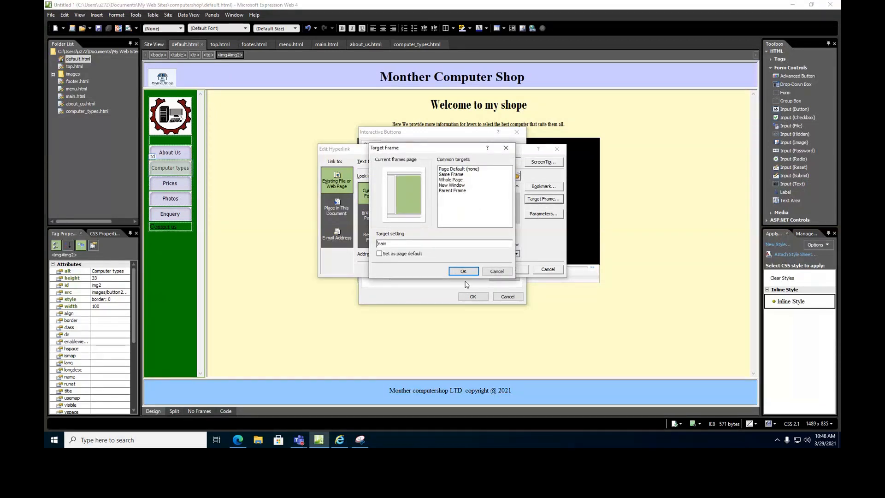
{"action": "left_click", "coordinate": [463, 272]}
{"action": "left_click", "coordinate": [507, 270]}
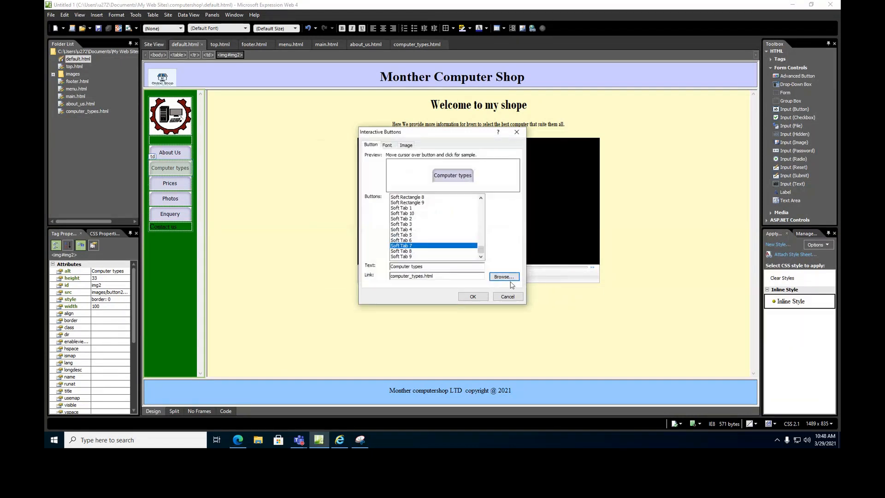
{"action": "left_click", "coordinate": [473, 296]}
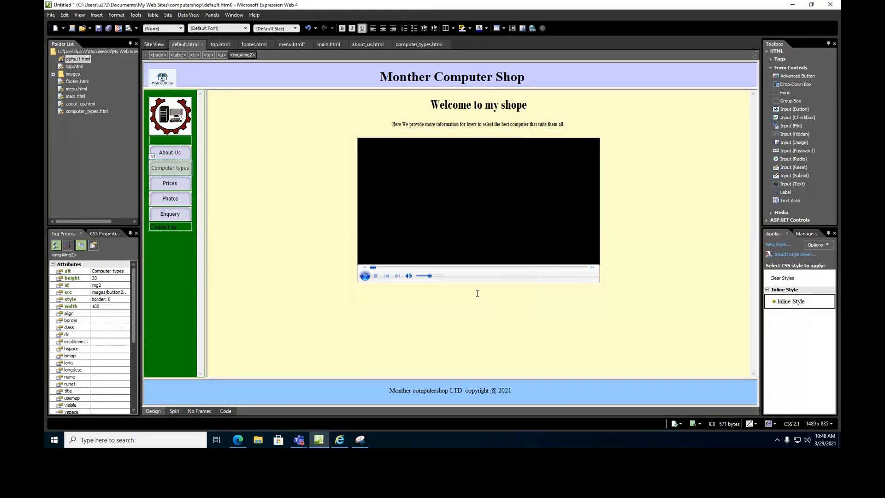
{"action": "left_click", "coordinate": [110, 29]}
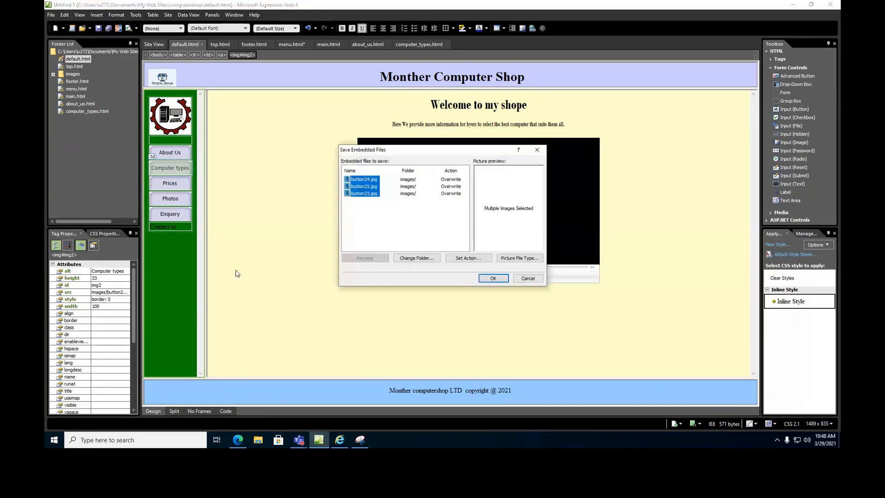
{"action": "left_click", "coordinate": [492, 278]}
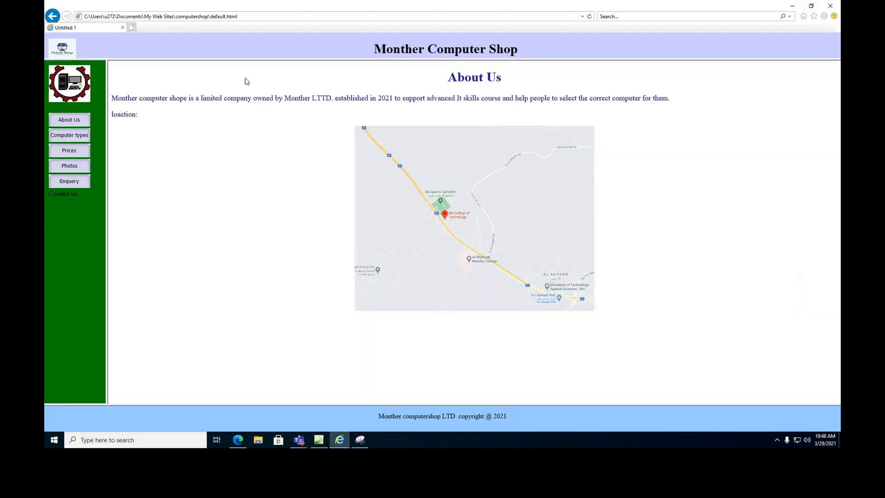
Refresh the Internet Explorer preview and load Computer Types via its menu button.
{"action": "left_click", "coordinate": [589, 17]}
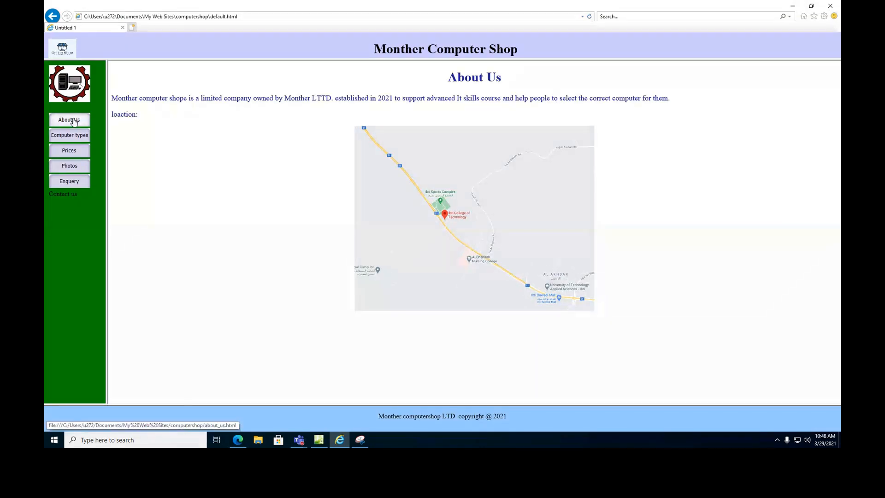
{"action": "left_click", "coordinate": [72, 137]}
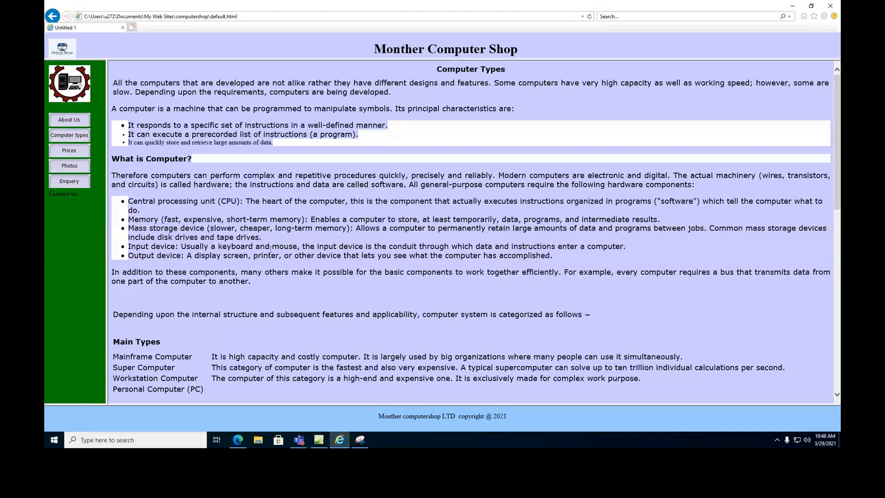
{"action": "scroll", "coordinate": [271, 251], "scroll_direction": "down", "scroll_amount": 10}
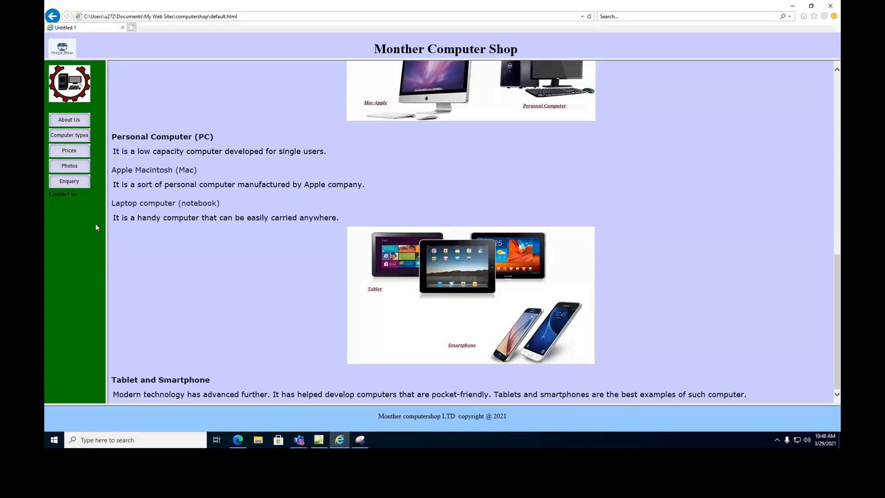
{"action": "scroll", "coordinate": [353, 184], "scroll_direction": "up", "scroll_amount": 1}
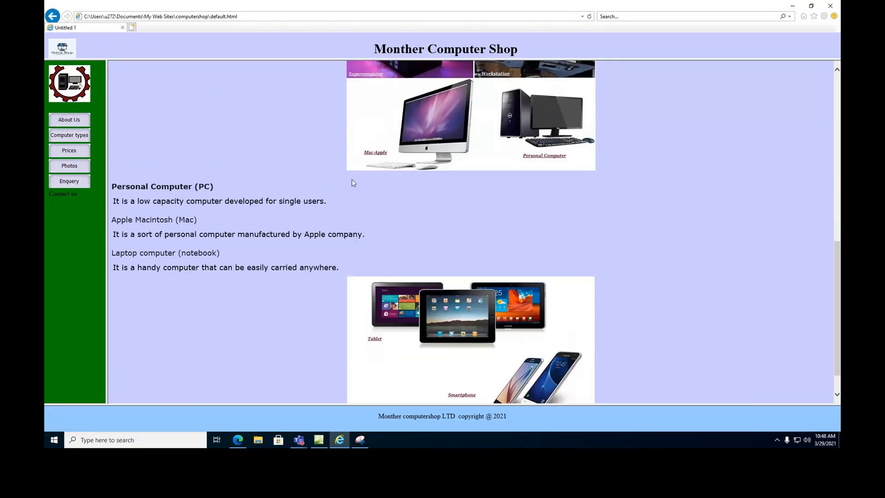
{"action": "scroll", "coordinate": [352, 183], "scroll_direction": "up", "scroll_amount": 10}
{"action": "left_click_drag", "start_coordinate": [838, 70], "coordinate": [838, 337]}
{"action": "left_click_drag", "start_coordinate": [837, 253], "coordinate": [837, 74]}
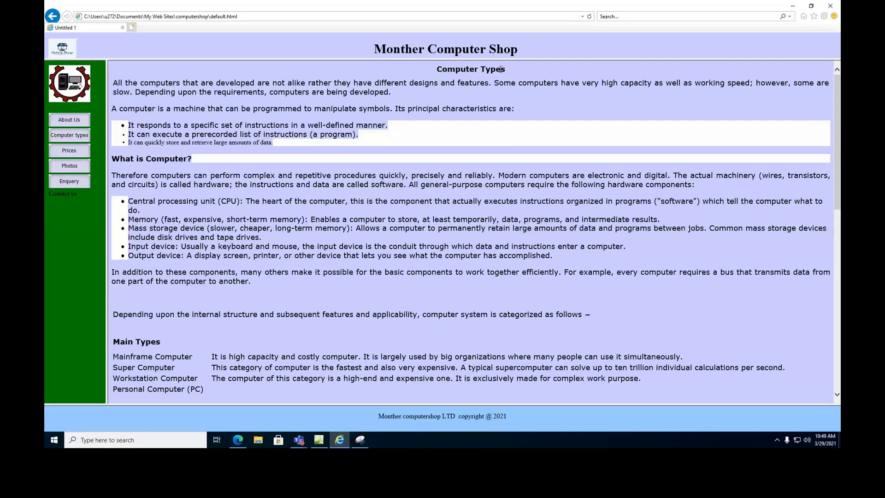
{"action": "left_click", "coordinate": [318, 440]}
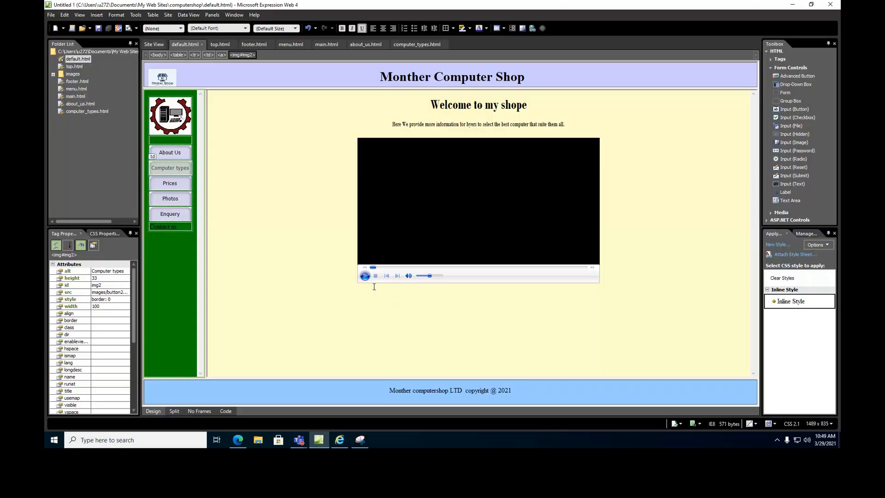
Open computer_types.html and set the Computer Types heading to xx-large.
{"action": "double_click", "coordinate": [91, 112]}
{"action": "scroll", "coordinate": [450, 166], "scroll_direction": "up", "scroll_amount": 2}
{"action": "scroll", "coordinate": [450, 166], "scroll_direction": "up", "scroll_amount": 10}
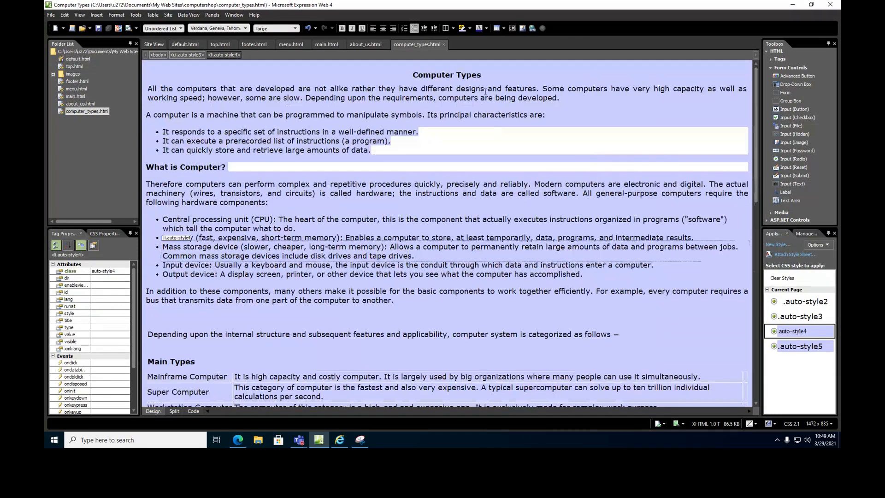
{"action": "left_click", "coordinate": [490, 75]}
{"action": "key", "text": "Return"}
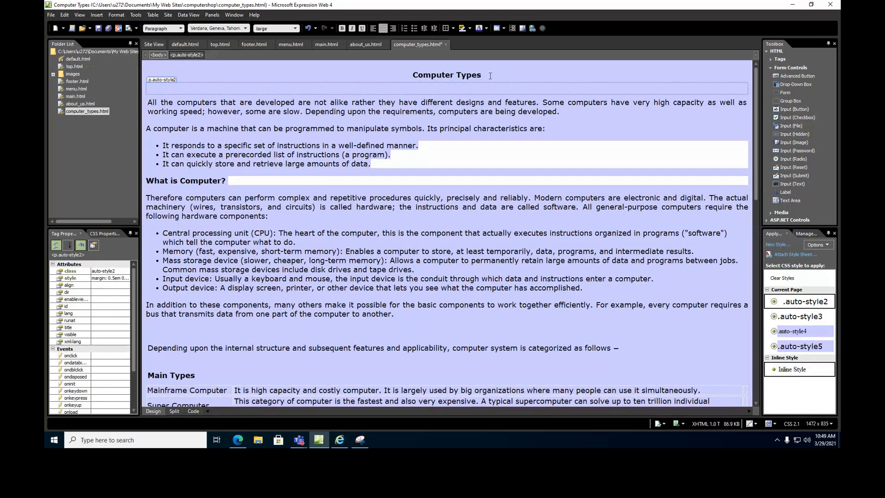
{"action": "key", "text": "BackSpace"}
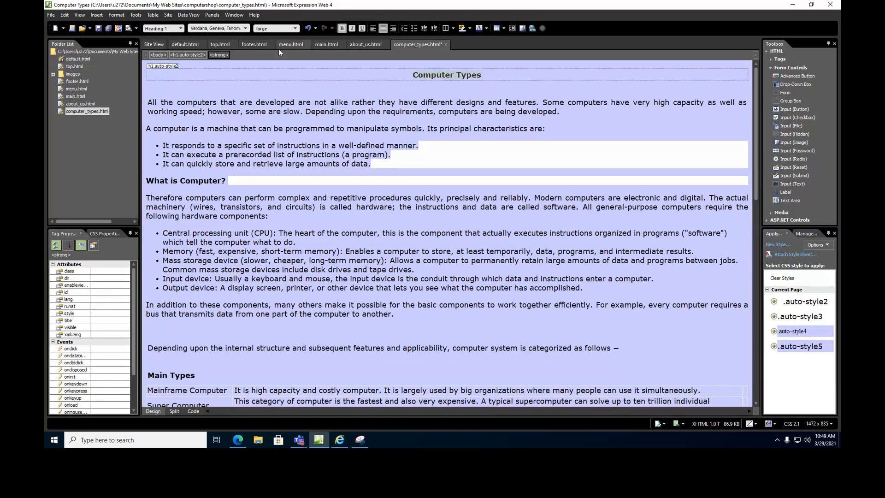
{"action": "left_click", "coordinate": [296, 28]}
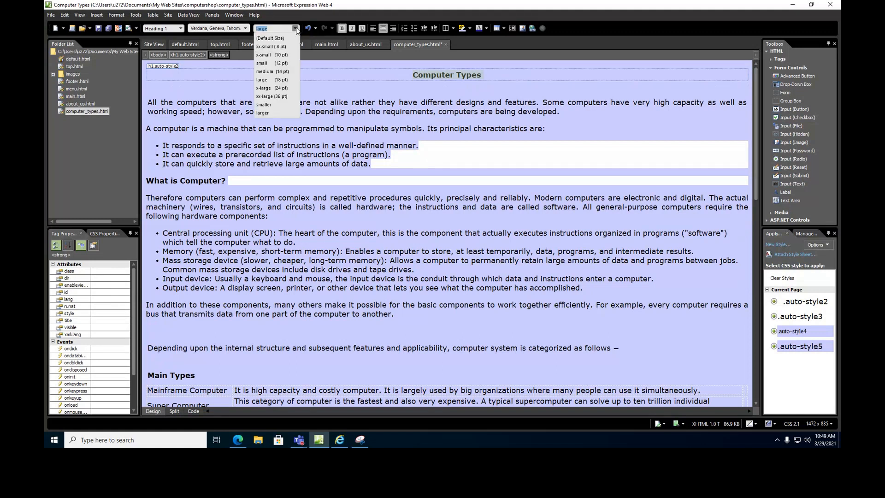
{"action": "left_click", "coordinate": [276, 96]}
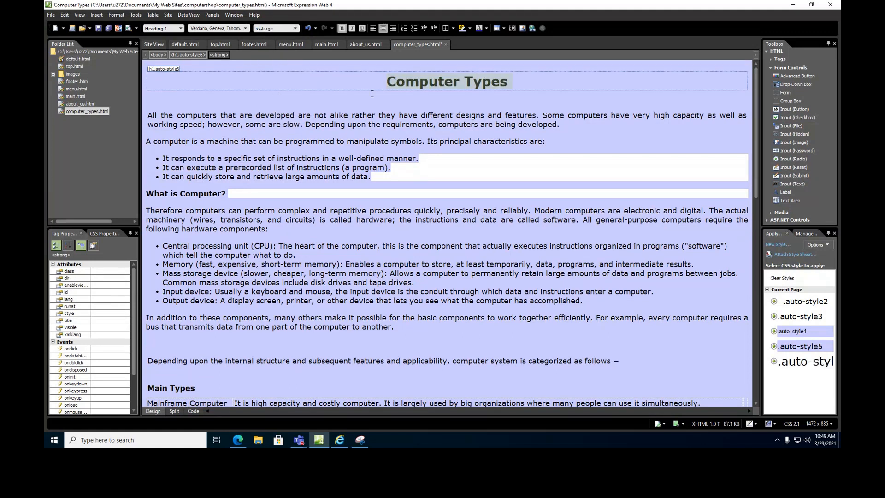
Add a centred line under the heading reading 'Defintion Types'.
{"action": "key", "text": "Return"}
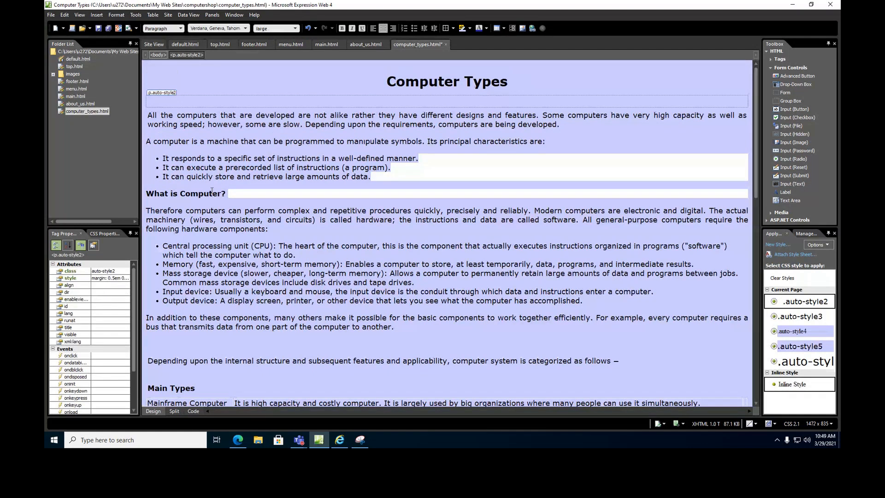
{"action": "type", "text": "W"}
{"action": "key", "text": "BackSpace"}
{"action": "type", "text": "defintion  main types"}
{"action": "key", "text": "BackSpace"}
{"action": "key", "text": "BackSpace"}
{"action": "key", "text": "BackSpace"}
{"action": "key", "text": "BackSpace"}
{"action": "key", "text": "BackSpace"}
{"action": "key", "text": "Delete"}
{"action": "type", "text": "T"}
{"action": "left_click", "coordinate": [419, 101]}
{"action": "key", "text": "BackSpace"}
{"action": "type", "text": "D"}
Place the caret inside the Personal Computer (PC) heading further down.
{"action": "scroll", "coordinate": [206, 317], "scroll_direction": "down", "scroll_amount": 3}
{"action": "scroll", "coordinate": [207, 316], "scroll_direction": "down", "scroll_amount": 10}
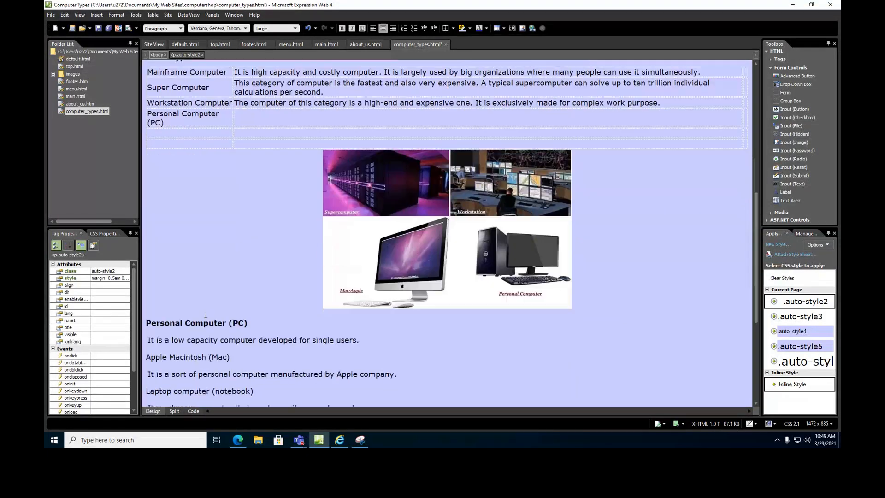
{"action": "left_click", "coordinate": [147, 181]}
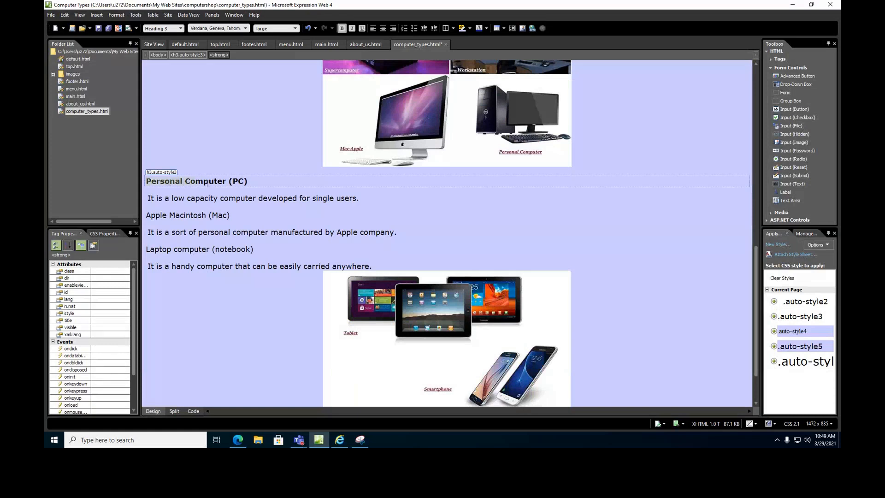
{"action": "left_click", "coordinate": [213, 183]}
{"action": "scroll", "coordinate": [211, 229], "scroll_direction": "down", "scroll_amount": 3}
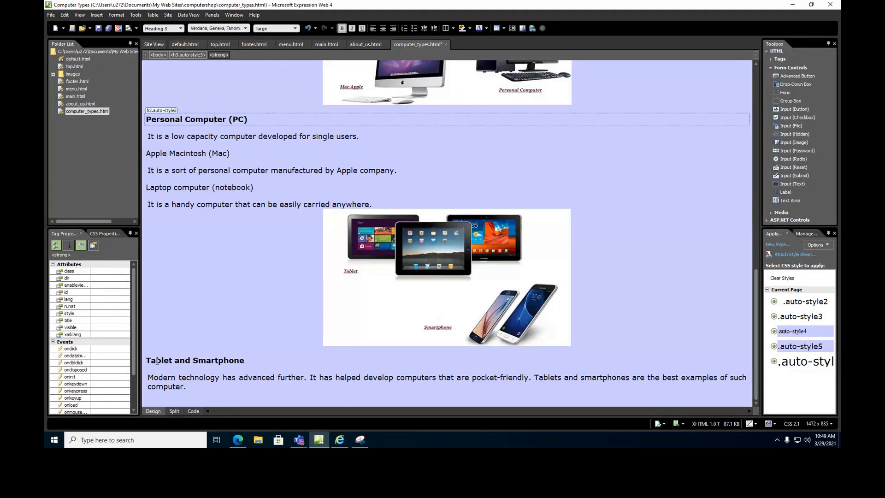
{"action": "scroll", "coordinate": [445, 143], "scroll_direction": "up", "scroll_amount": 20}
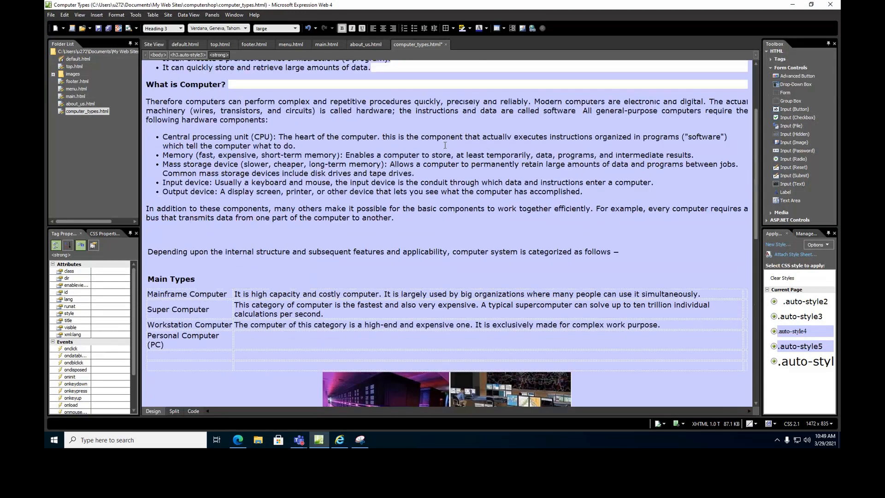
Extend the centred line to read 'Defintion Types personal Tablet_phones'.
{"action": "left_click", "coordinate": [486, 99]}
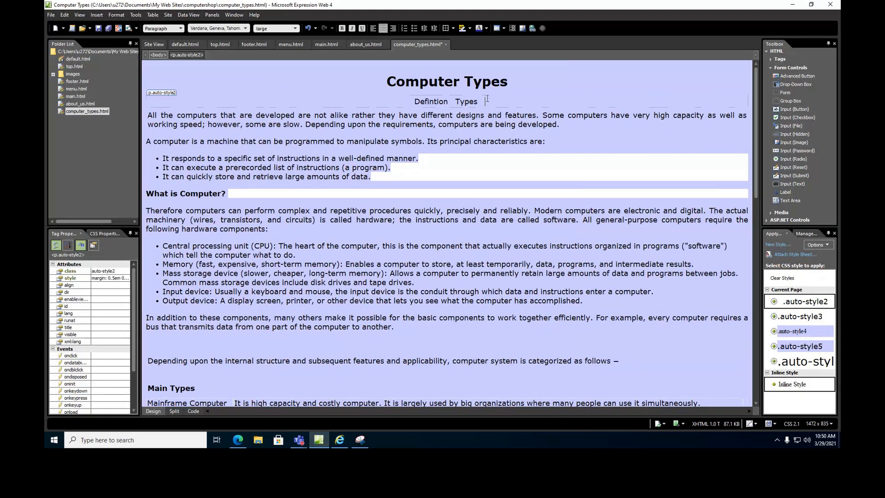
{"action": "type", "text": "persona"}
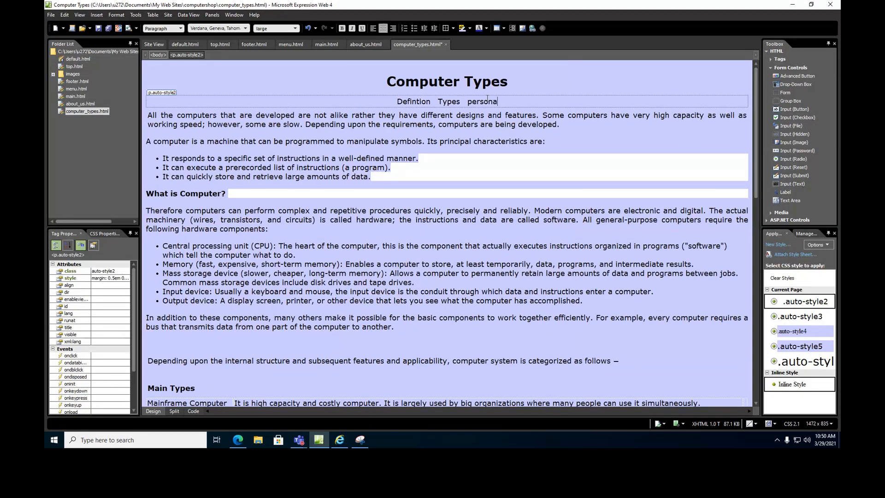
{"action": "type", "text": "l  smart"}
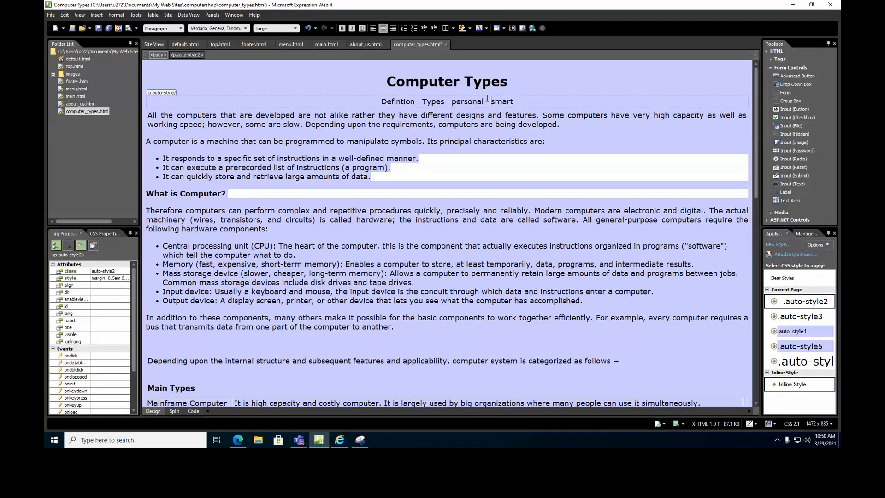
{"action": "key", "text": "BackSpace"}
{"action": "type", "text": "Tablet"}
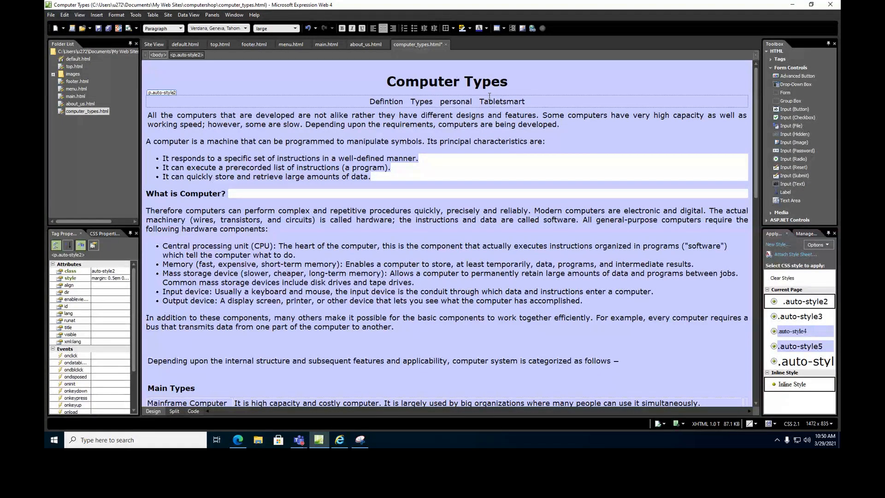
{"action": "type", "text": "_"}
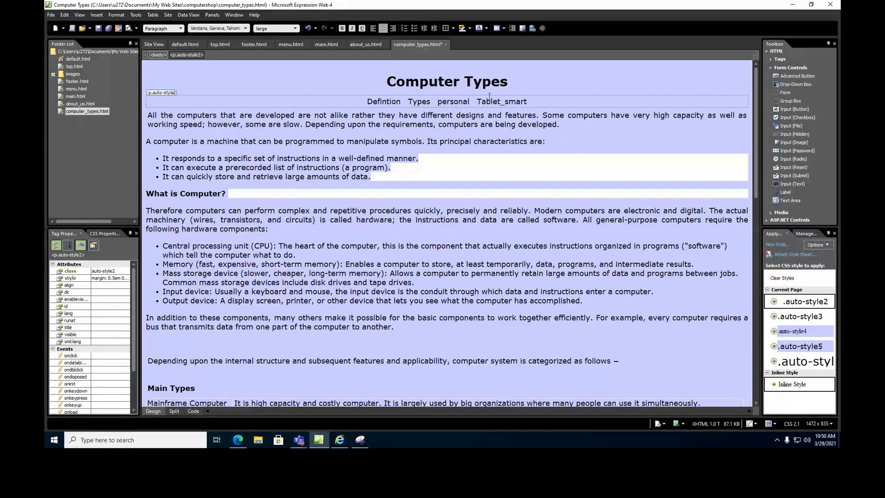
{"action": "key", "text": "Return"}
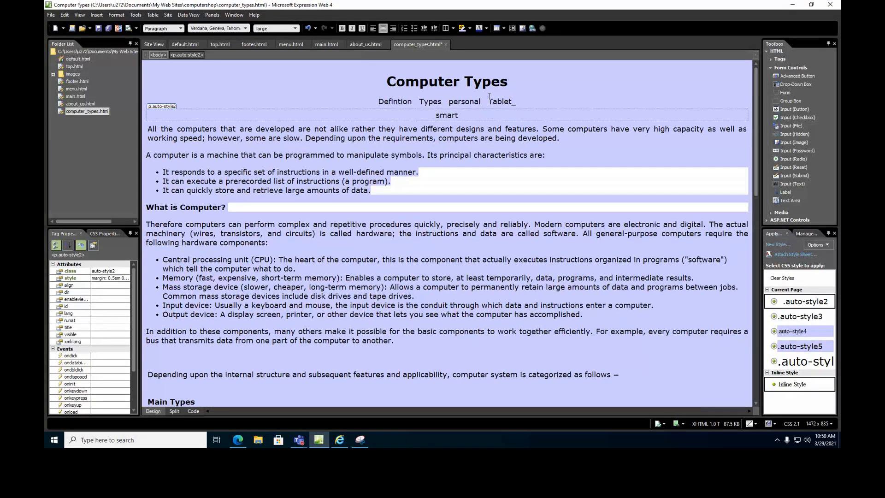
{"action": "key", "text": "BackSpace"}
{"action": "key", "text": "Delete"}
{"action": "key", "text": "Delete"}
{"action": "key", "text": "Delete"}
{"action": "key", "text": "Delete"}
{"action": "key", "text": "Delete"}
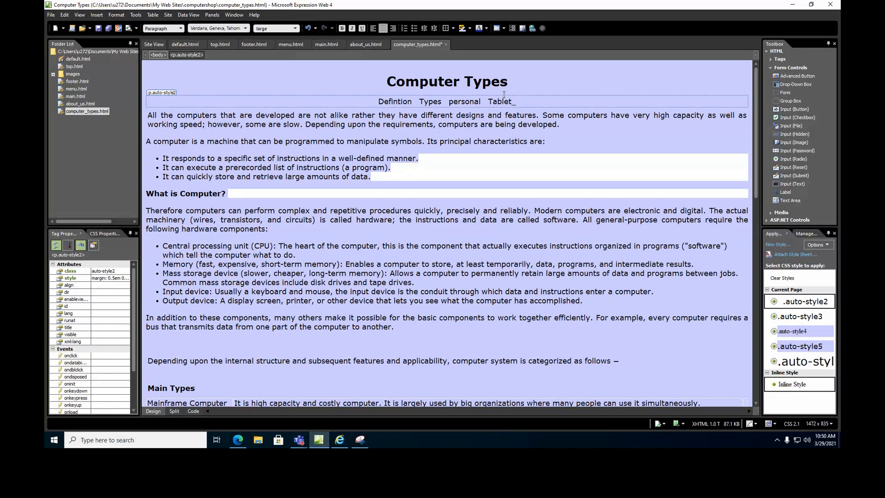
{"action": "type", "text": "phones"}
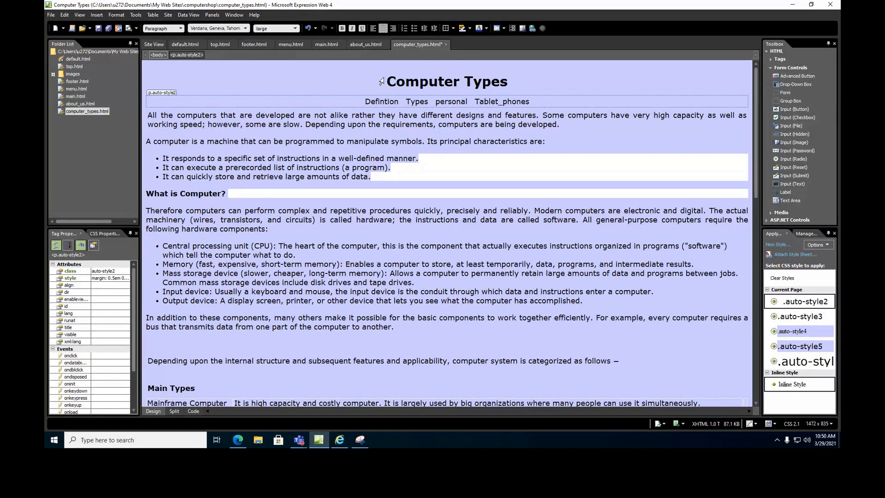
{"action": "left_click_drag", "start_coordinate": [148, 194], "coordinate": [221, 194]}
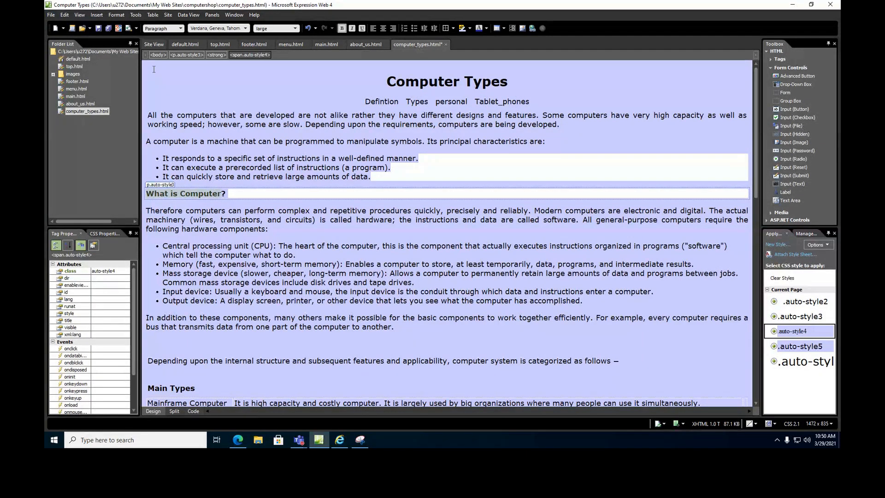
Bookmark the What is Computer and Main Types headings as What_is_Computer and Main_Types.
{"action": "left_click", "coordinate": [97, 15]}
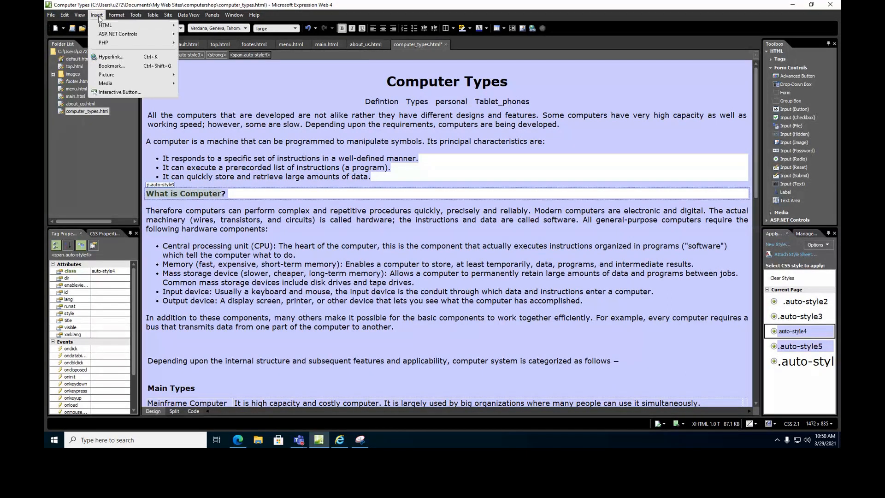
{"action": "left_click", "coordinate": [114, 67]}
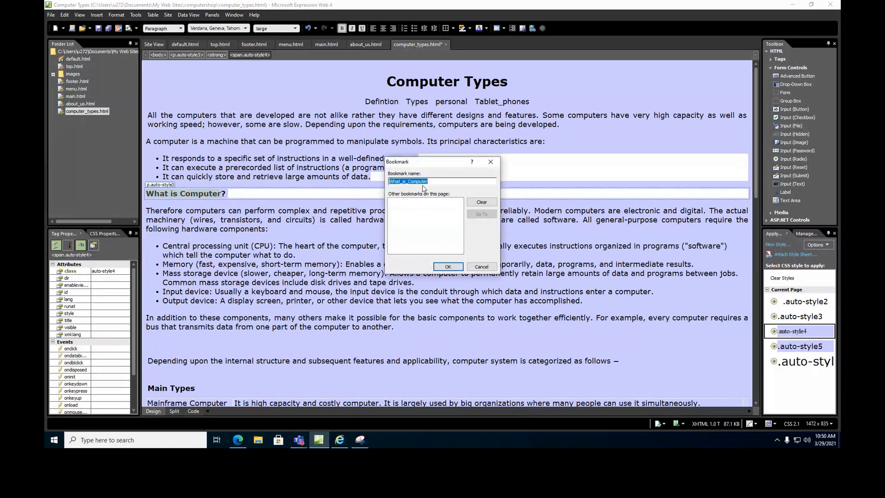
{"action": "left_click", "coordinate": [448, 266]}
{"action": "scroll", "coordinate": [279, 282], "scroll_direction": "down", "scroll_amount": 3}
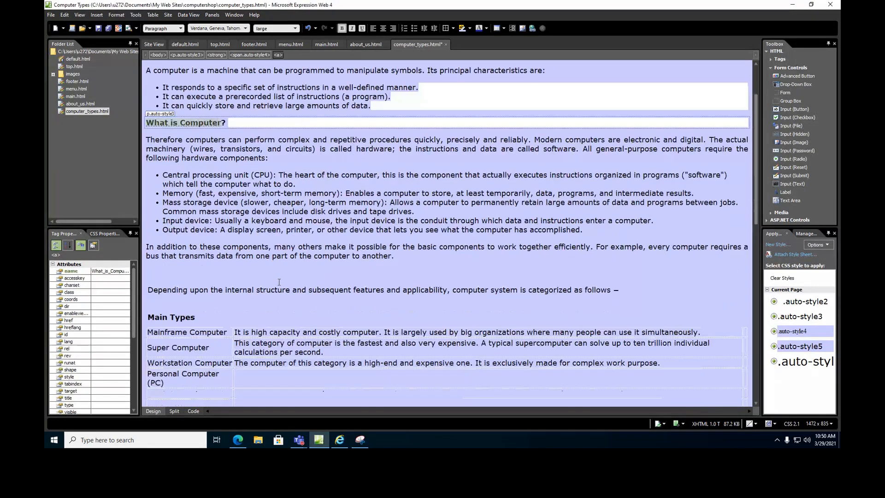
{"action": "left_click", "coordinate": [171, 318]}
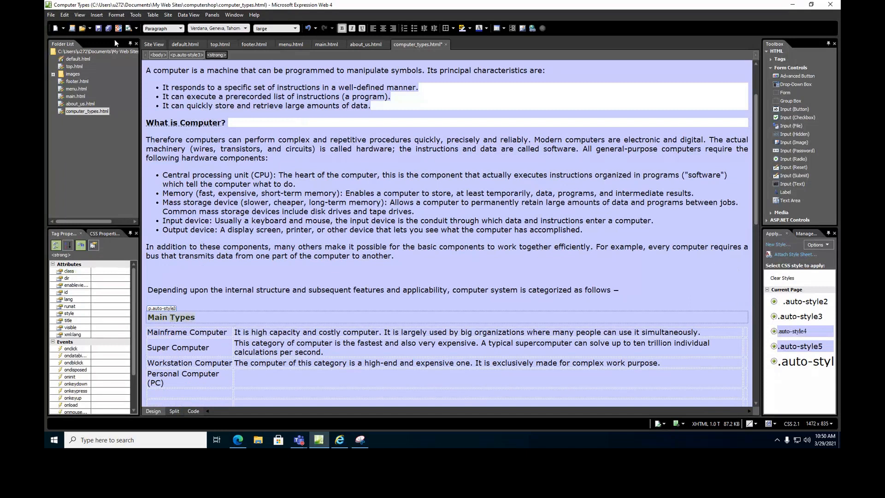
{"action": "left_click", "coordinate": [97, 15]}
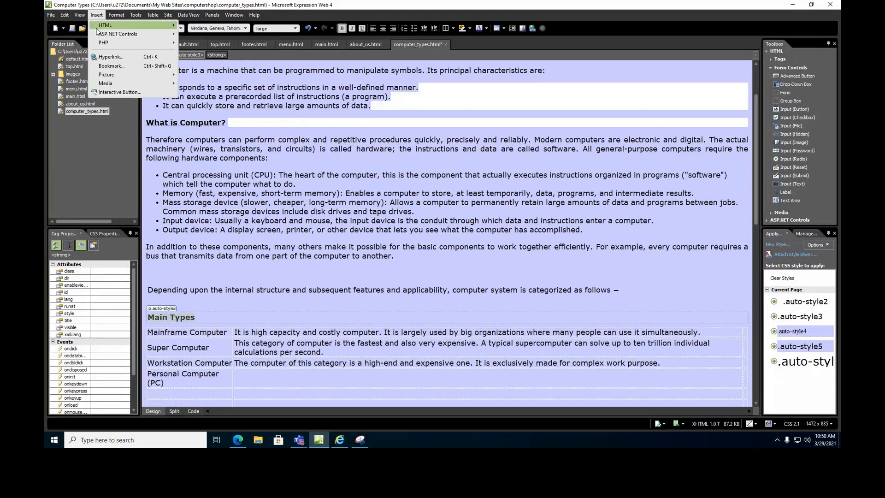
{"action": "left_click", "coordinate": [107, 70]}
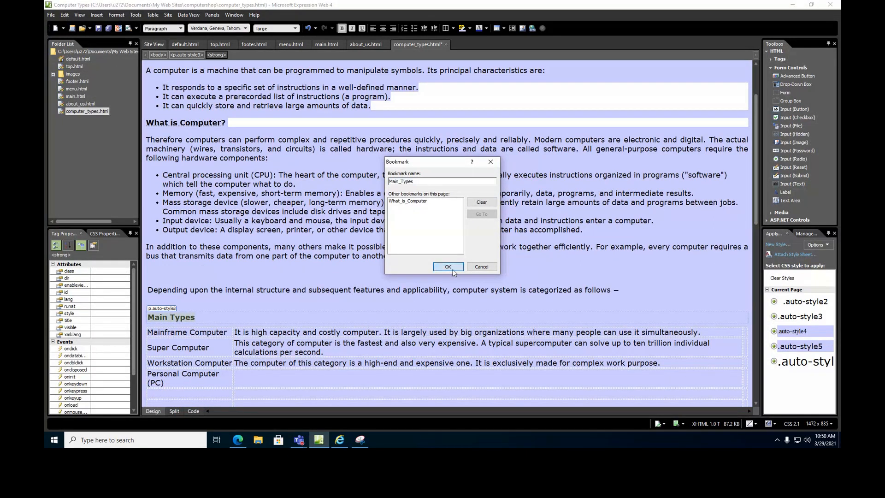
{"action": "left_click", "coordinate": [450, 270]}
Bookmark the Personal Computer heading as Personal_Computer and start a bookmark on Tablet and Smartphone.
{"action": "scroll", "coordinate": [272, 249], "scroll_direction": "down", "scroll_amount": 10}
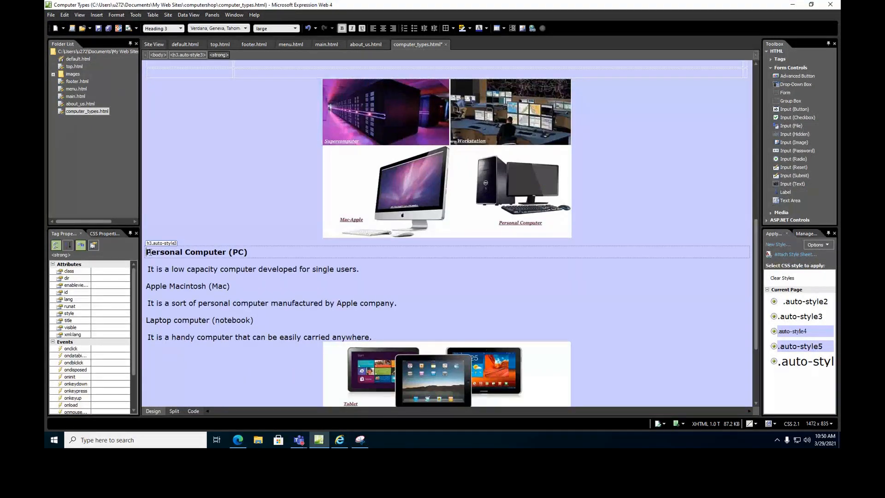
{"action": "left_click_drag", "start_coordinate": [147, 251], "coordinate": [227, 252]}
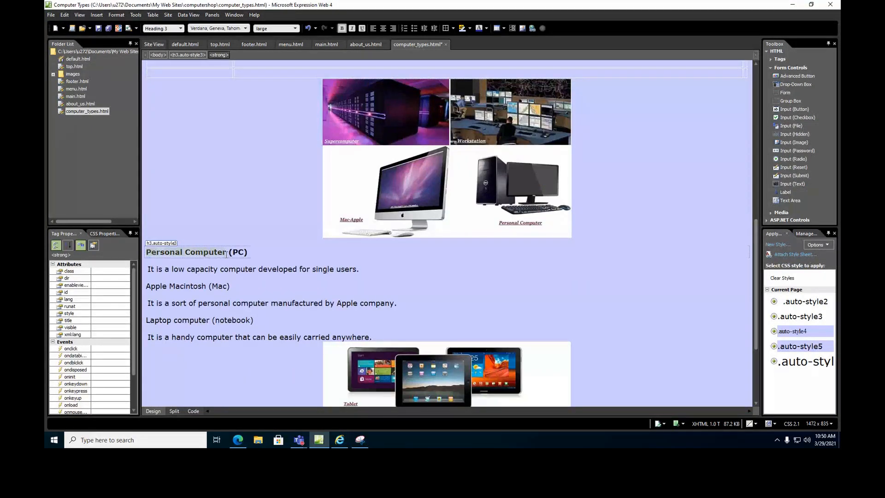
{"action": "left_click", "coordinate": [97, 15]}
{"action": "left_click", "coordinate": [107, 69]}
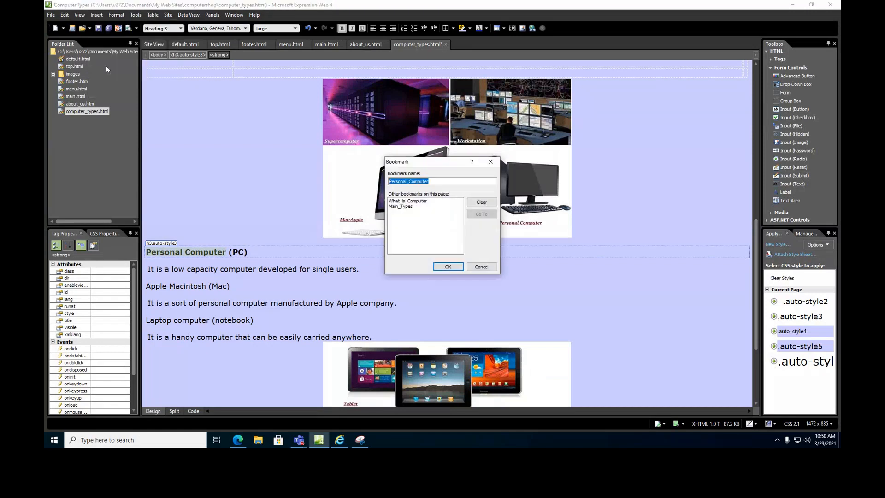
{"action": "left_click", "coordinate": [448, 266]}
{"action": "scroll", "coordinate": [172, 303], "scroll_direction": "down", "scroll_amount": 3}
{"action": "left_click_drag", "start_coordinate": [147, 360], "coordinate": [244, 360]}
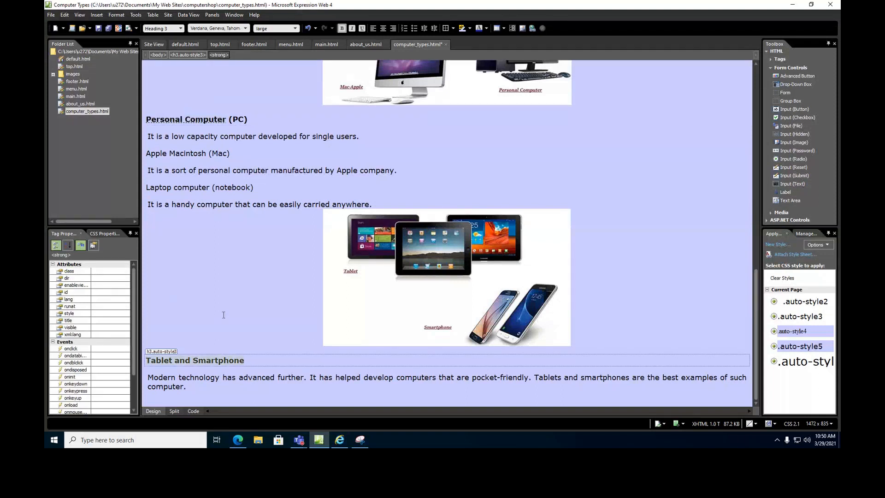
{"action": "left_click", "coordinate": [96, 15]}
{"action": "left_click", "coordinate": [111, 66]}
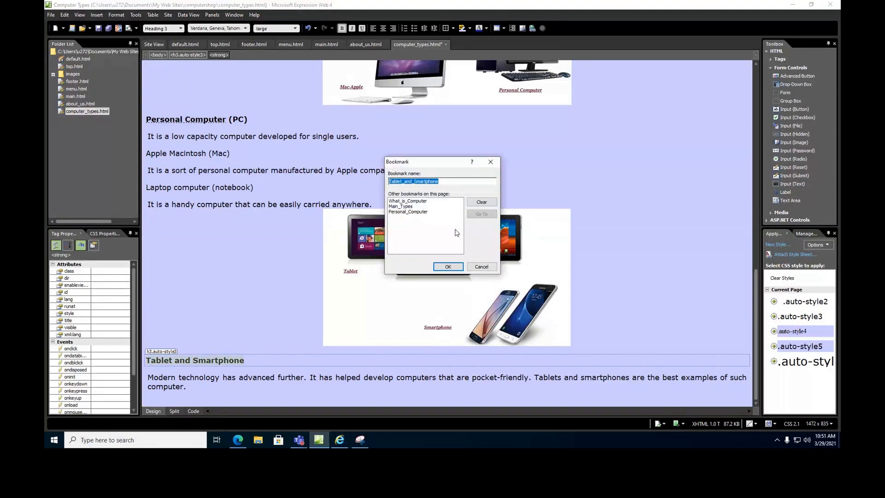
Confirm the Tablet_and_Smartphone bookmark and return to the top of the page.
{"action": "left_click", "coordinate": [448, 267]}
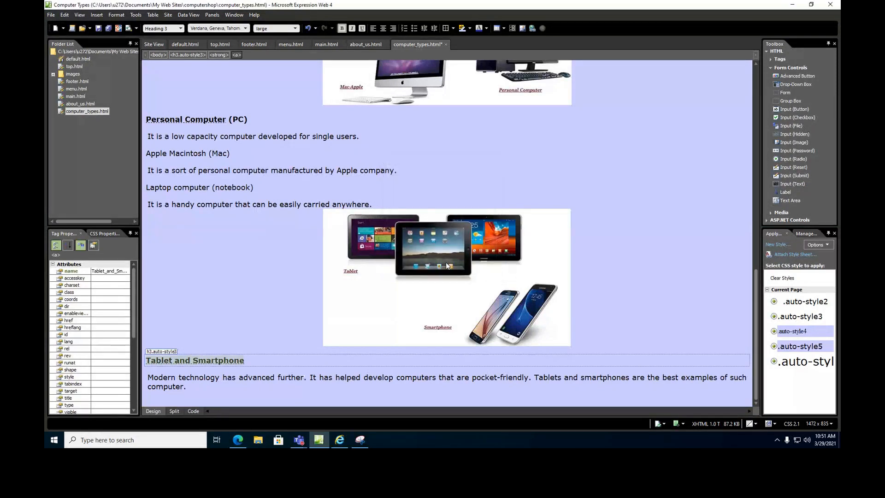
{"action": "scroll", "coordinate": [428, 237], "scroll_direction": "up", "scroll_amount": 5}
{"action": "scroll", "coordinate": [511, 169], "scroll_direction": "up", "scroll_amount": 15}
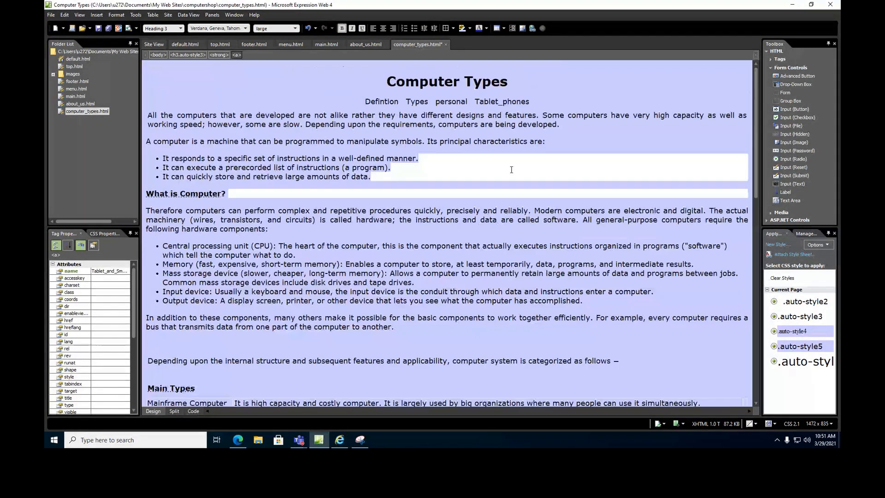
Set the top link line to Arial, Helvetica, sans-serif at medium (14 pt) size.
{"action": "left_click", "coordinate": [536, 101]}
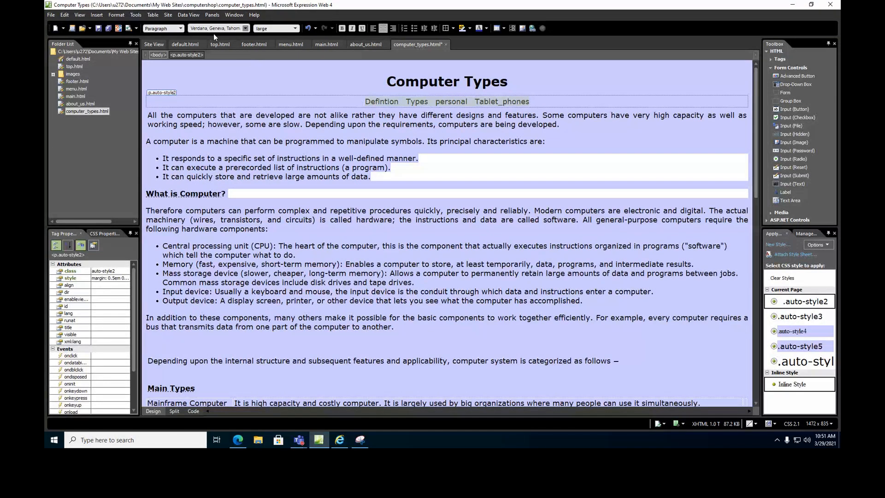
{"action": "left_click", "coordinate": [245, 29]}
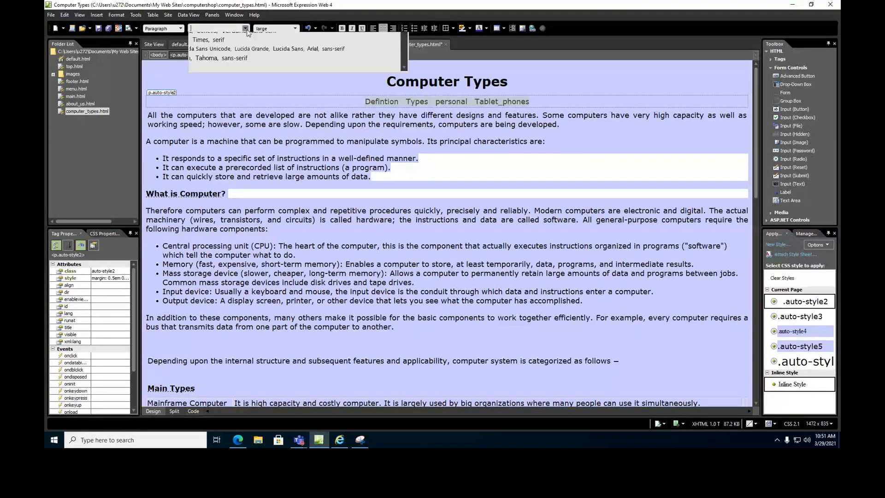
{"action": "left_click", "coordinate": [226, 47]}
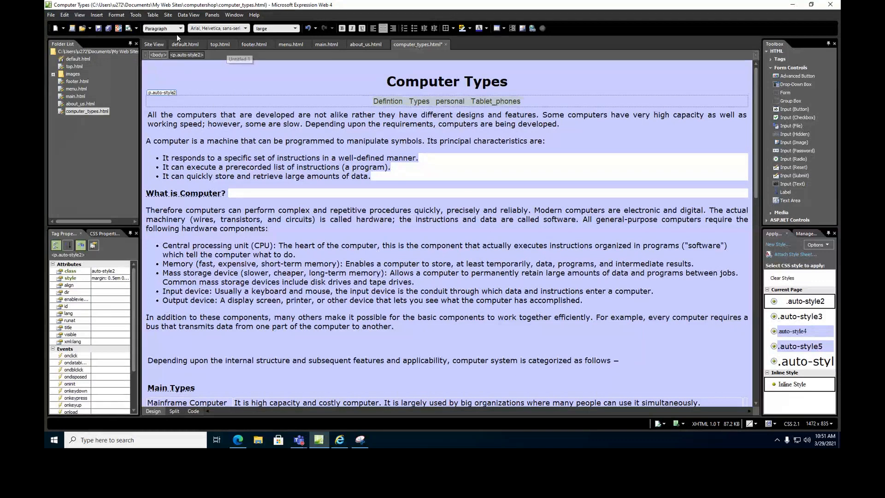
{"action": "left_click", "coordinate": [295, 29]}
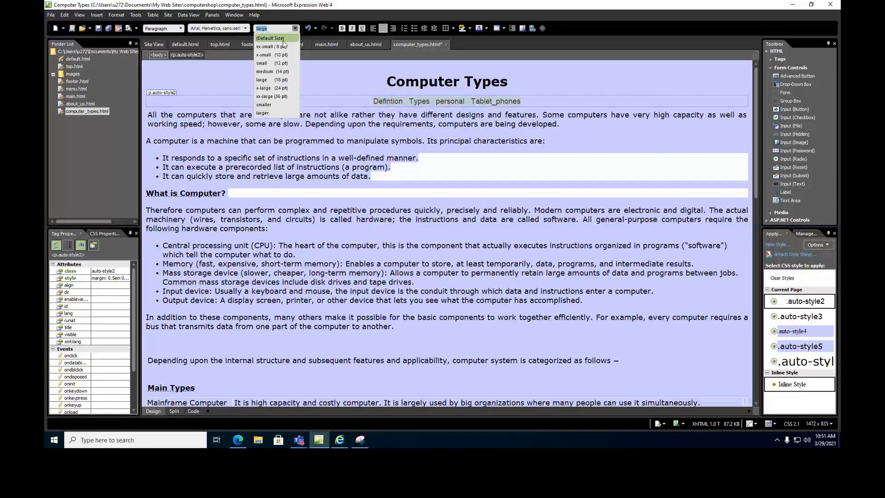
{"action": "left_click", "coordinate": [278, 63]}
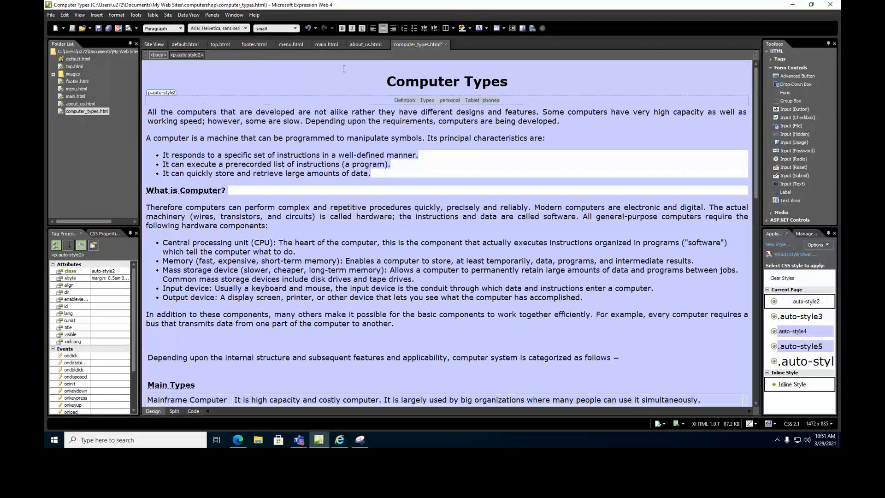
{"action": "left_click", "coordinate": [295, 29]}
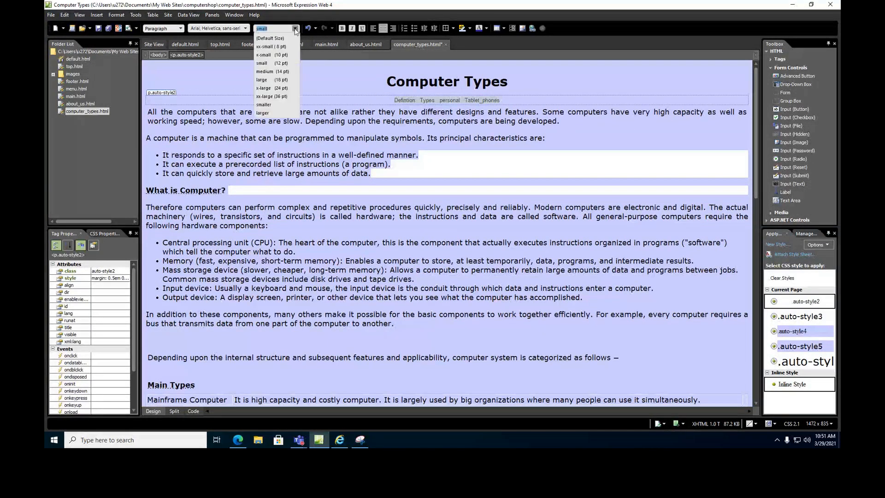
{"action": "left_click", "coordinate": [283, 71]}
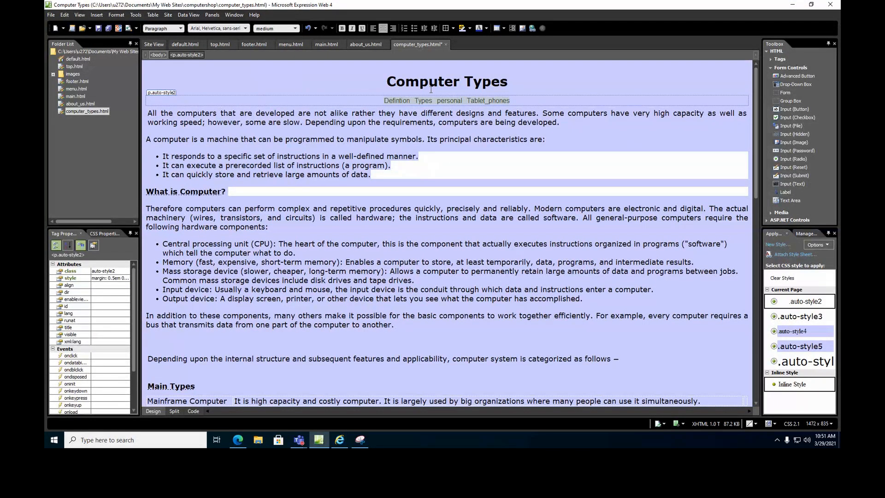
{"action": "left_click", "coordinate": [374, 103]}
Link the word Defintion to the What_is_Computer bookmark in this page.
{"action": "left_click_drag", "start_coordinate": [385, 101], "coordinate": [408, 102]}
{"action": "left_click", "coordinate": [97, 14]}
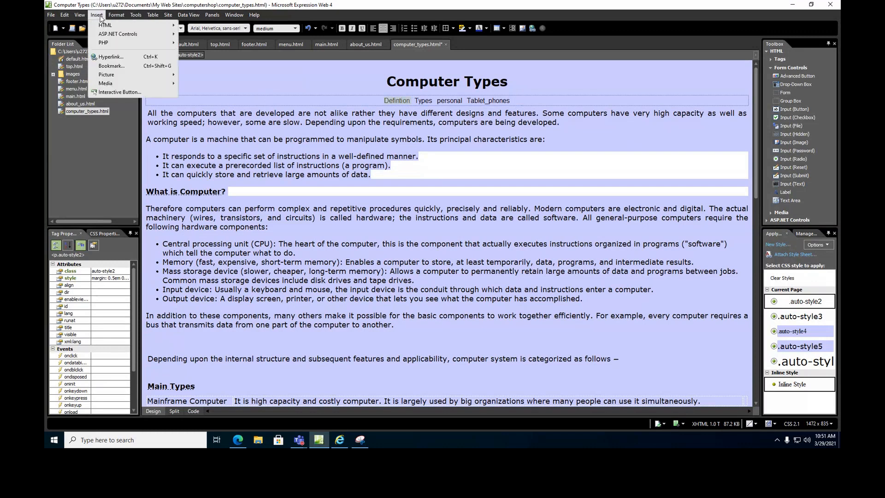
{"action": "left_click", "coordinate": [114, 92]}
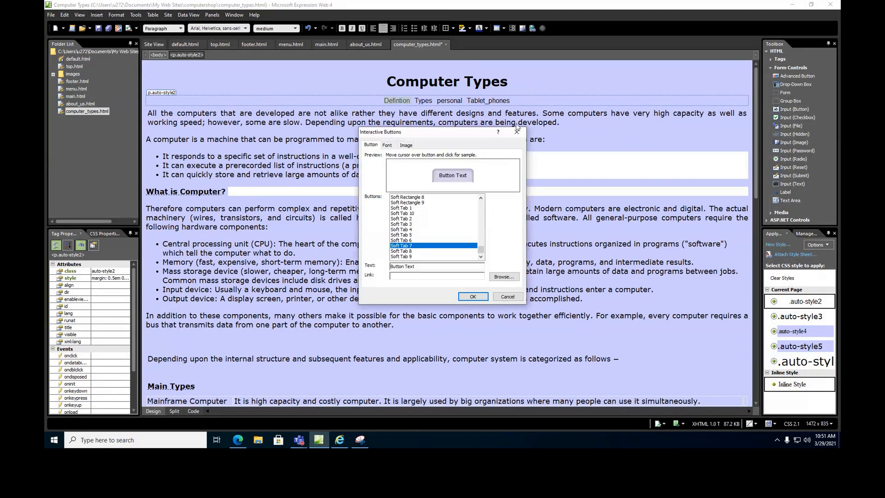
{"action": "left_click", "coordinate": [515, 134]}
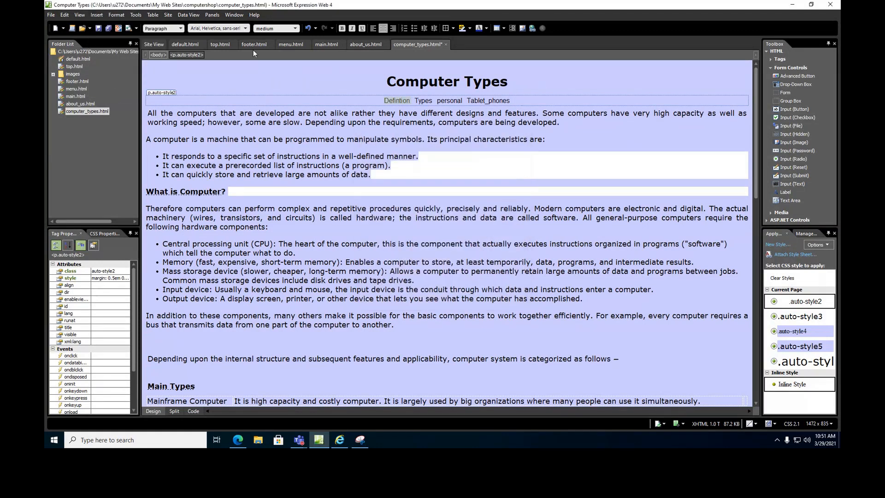
{"action": "left_click", "coordinate": [97, 15]}
{"action": "left_click", "coordinate": [110, 56]}
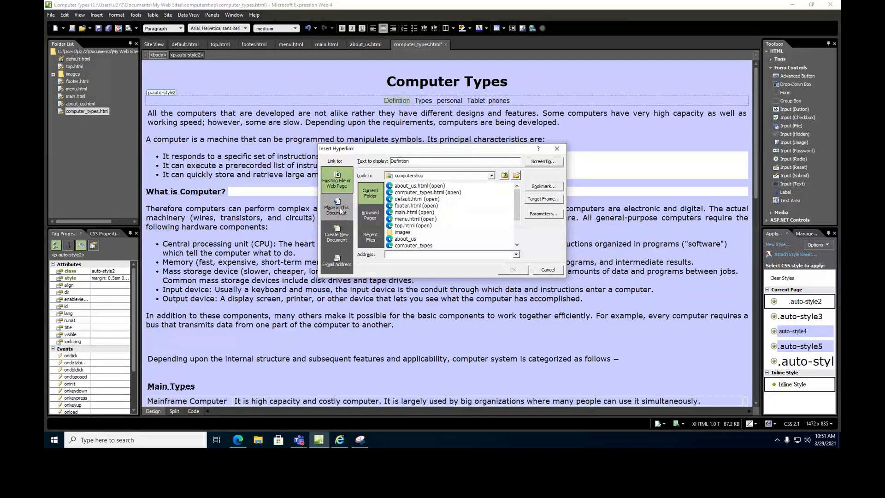
{"action": "left_click", "coordinate": [336, 206]}
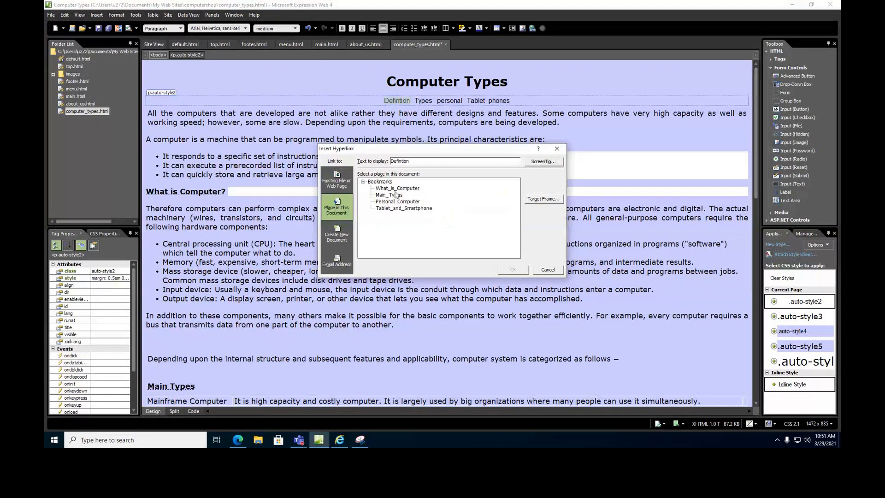
{"action": "left_click", "coordinate": [397, 189]}
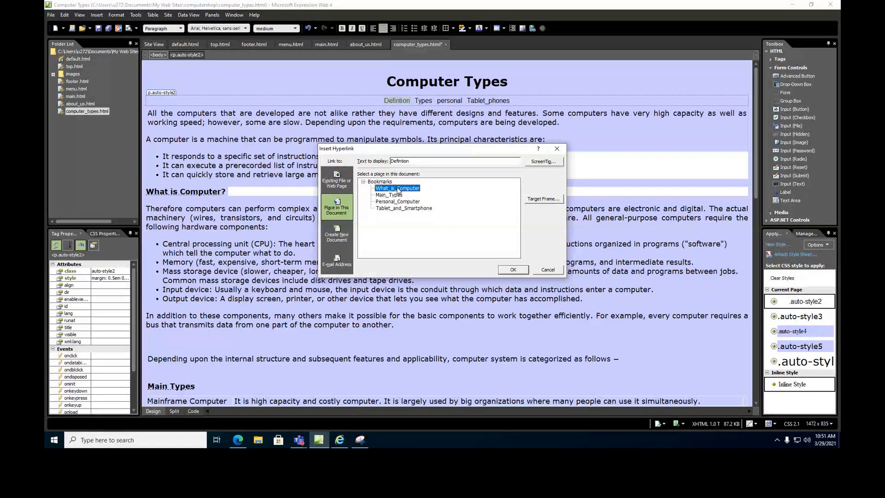
{"action": "left_click", "coordinate": [513, 270]}
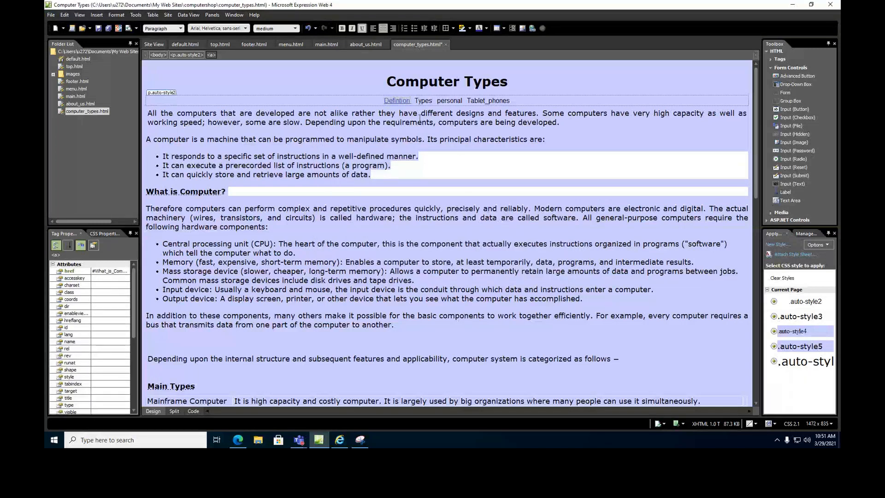
{"action": "left_click", "coordinate": [418, 99]}
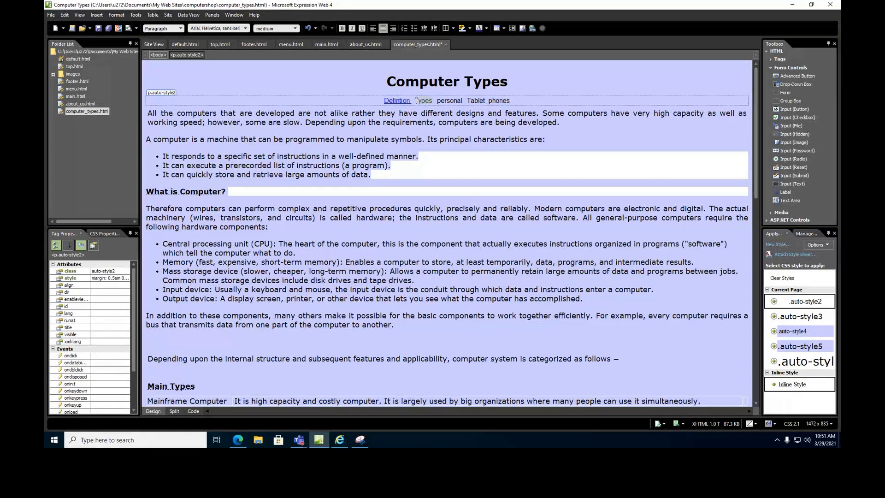
Link the word Types to the Main_Types bookmark.
{"action": "left_click_drag", "start_coordinate": [417, 100], "coordinate": [432, 102]}
{"action": "left_click", "coordinate": [96, 15]}
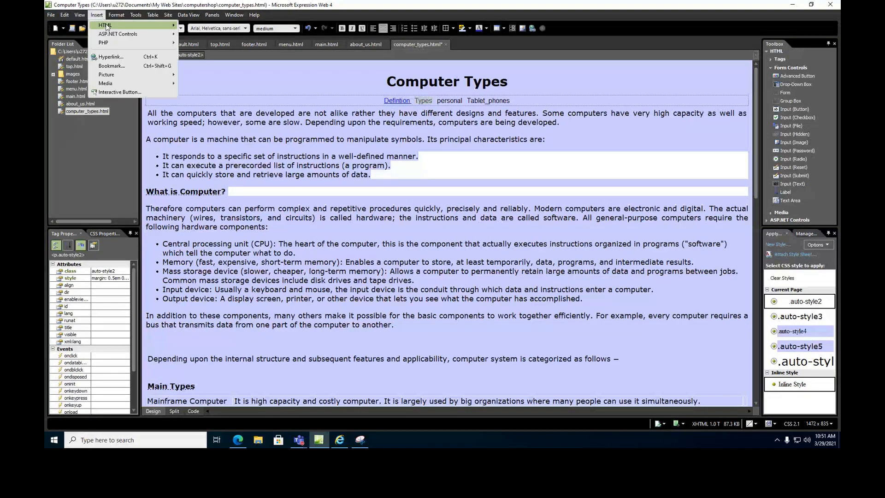
{"action": "left_click", "coordinate": [112, 57]}
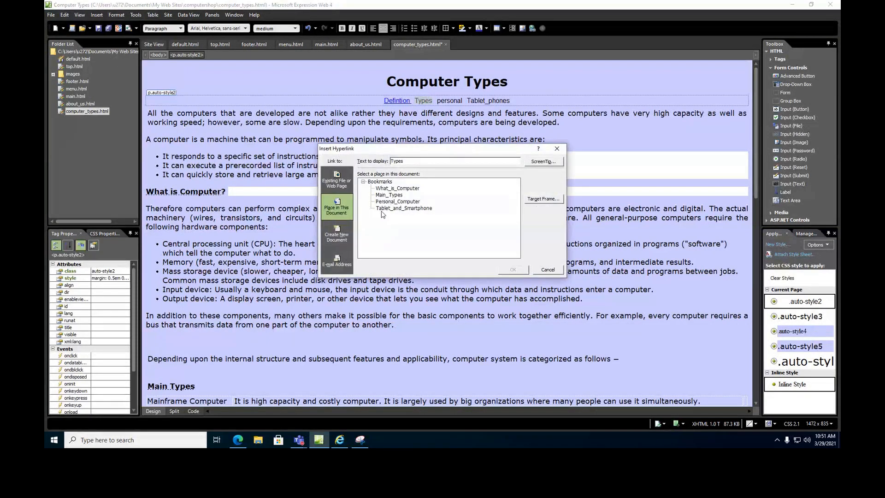
{"action": "left_click", "coordinate": [388, 195]}
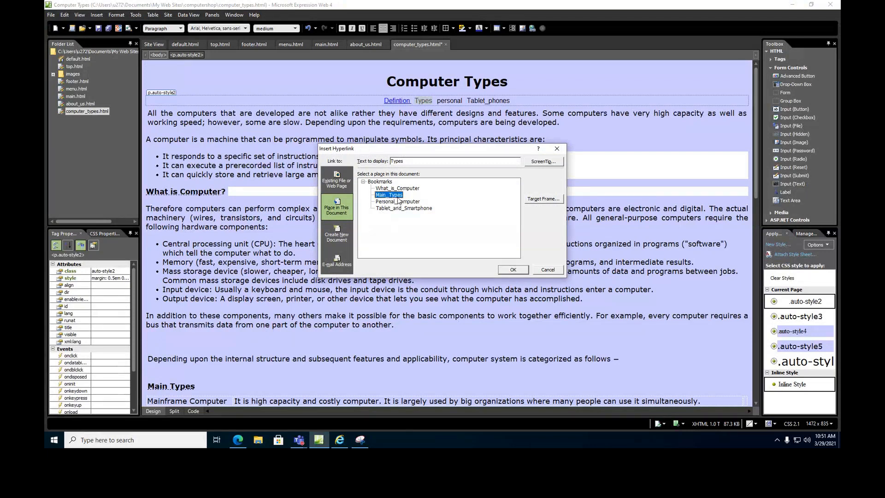
{"action": "left_click", "coordinate": [516, 271]}
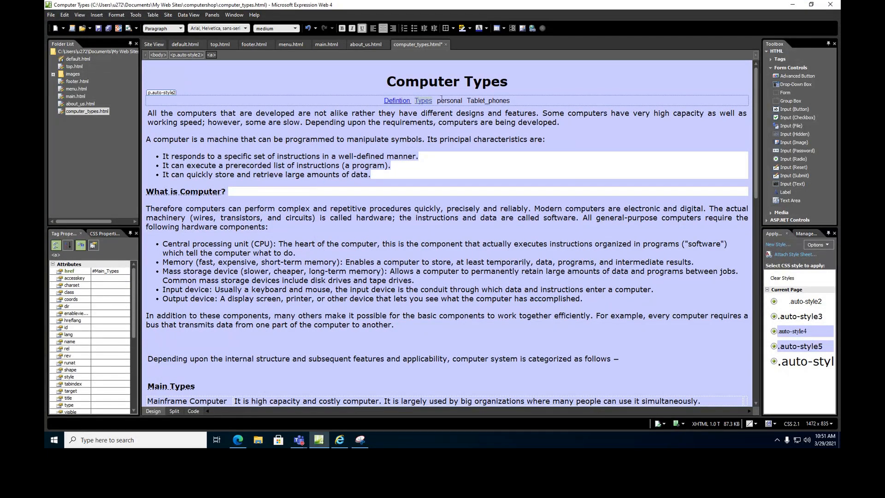
{"action": "left_click", "coordinate": [438, 101]}
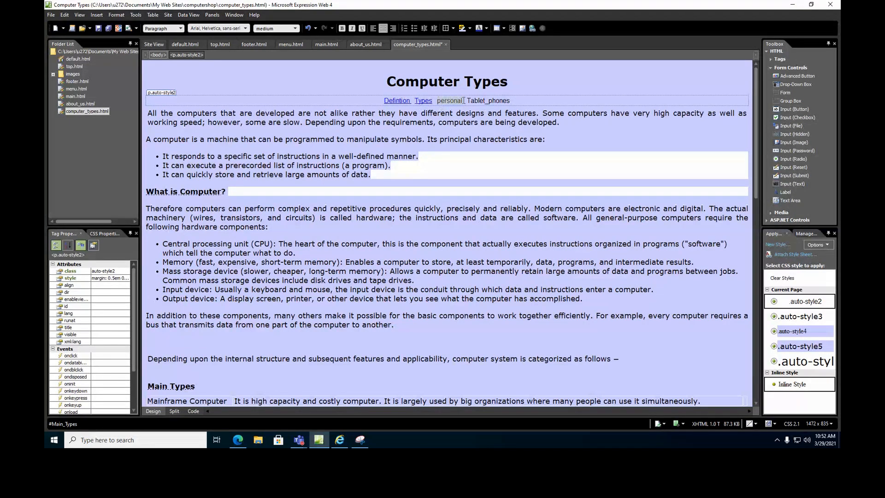
Link personal to Personal_Computer and Tablet_phones to Tablet_and_Smartphone bookmarks.
{"action": "left_click", "coordinate": [97, 15]}
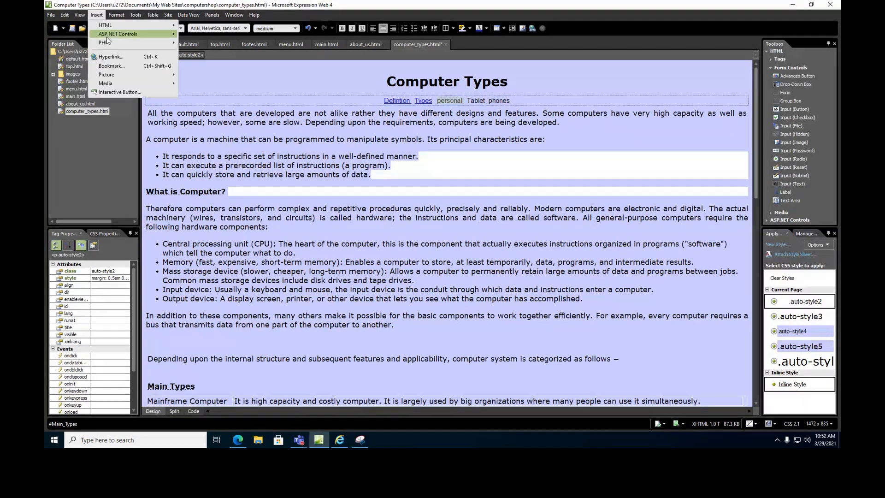
{"action": "left_click", "coordinate": [107, 57]}
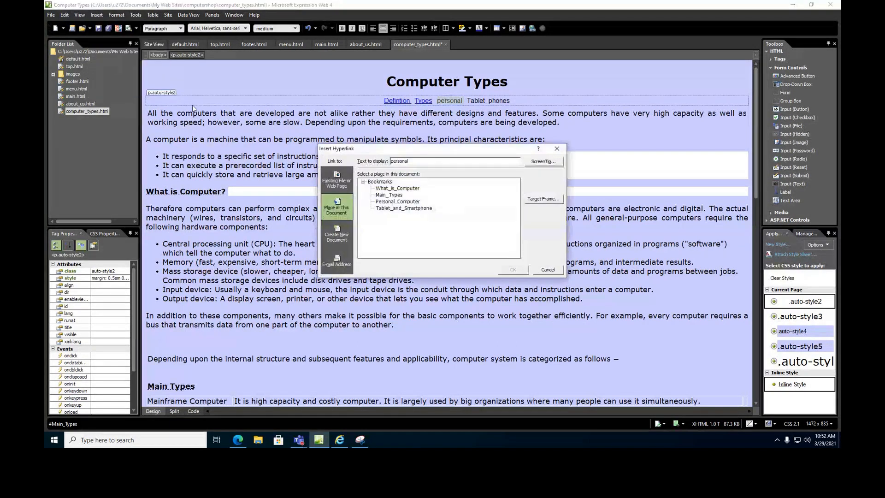
{"action": "left_click", "coordinate": [402, 203]}
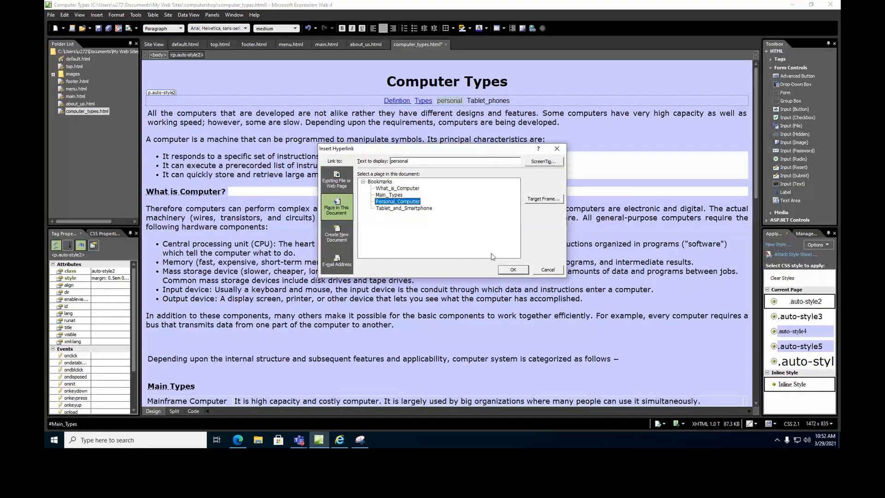
{"action": "left_click", "coordinate": [513, 270]}
{"action": "left_click", "coordinate": [472, 101]}
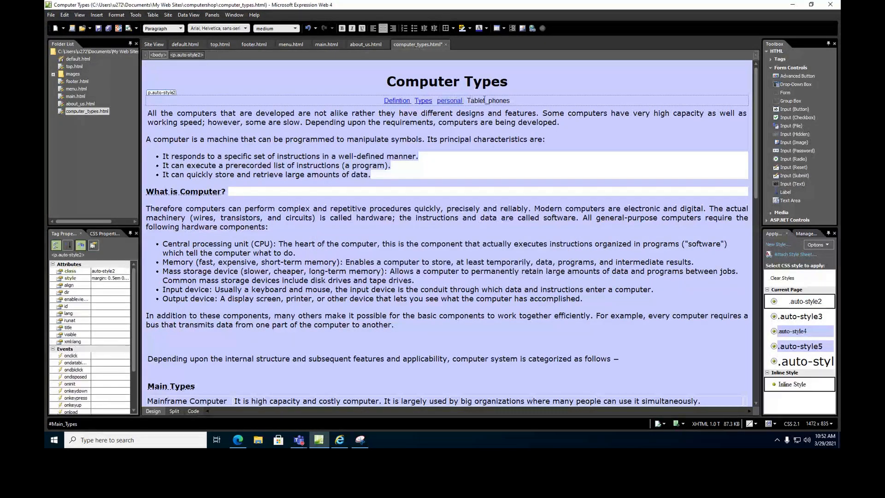
{"action": "left_click", "coordinate": [96, 15]}
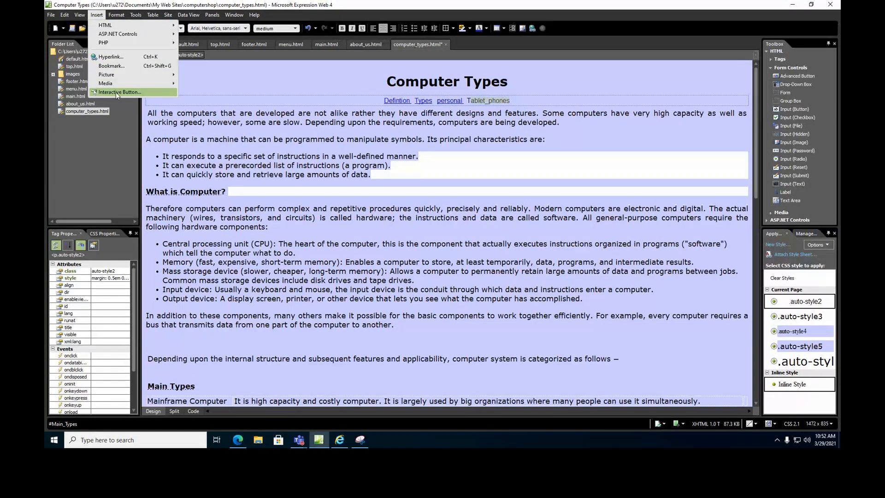
{"action": "left_click", "coordinate": [111, 57]}
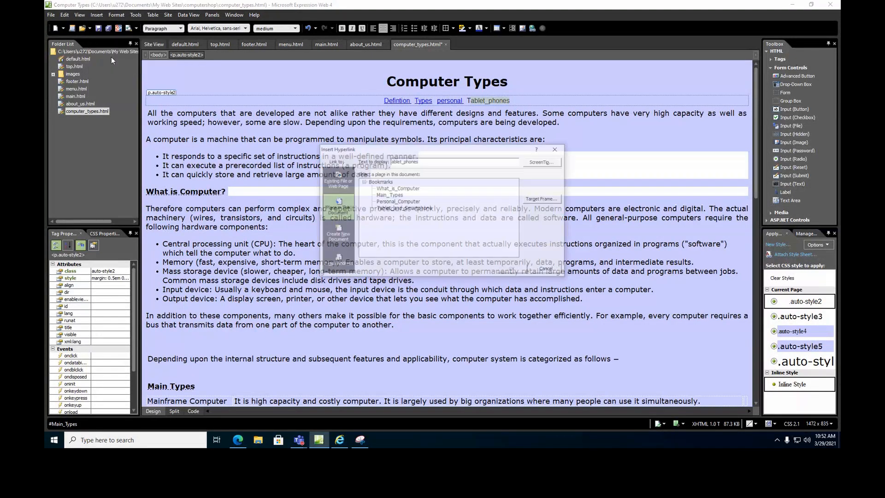
{"action": "left_click", "coordinate": [415, 208]}
{"action": "left_click", "coordinate": [513, 270]}
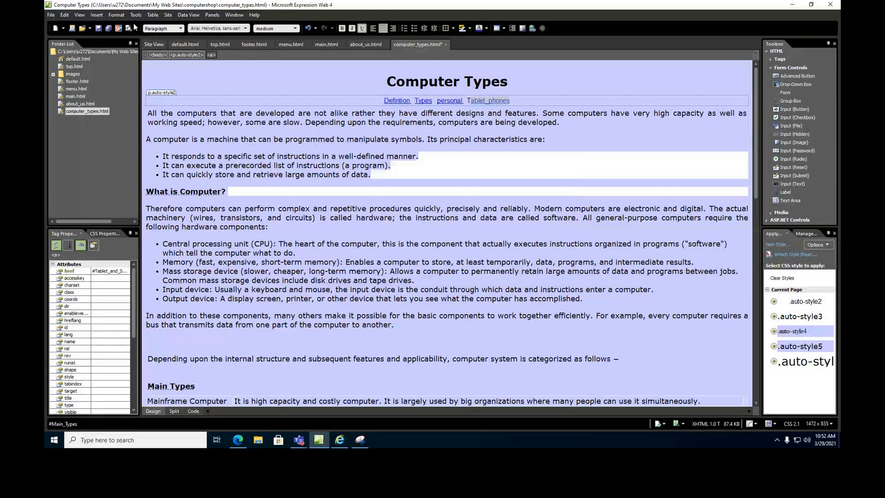
Save computer_types.html, confirming replacement of the stored version.
{"action": "left_click", "coordinate": [109, 28]}
{"action": "left_click", "coordinate": [400, 249]}
{"action": "left_click", "coordinate": [340, 440]}
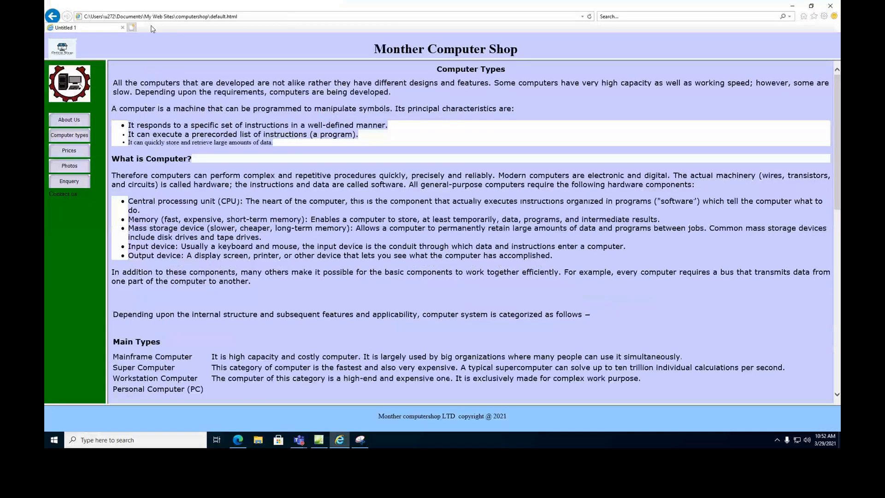
Refresh the browser preview and test the Tablet_phones, personal and Types links jump to their sections.
{"action": "left_click", "coordinate": [589, 17]}
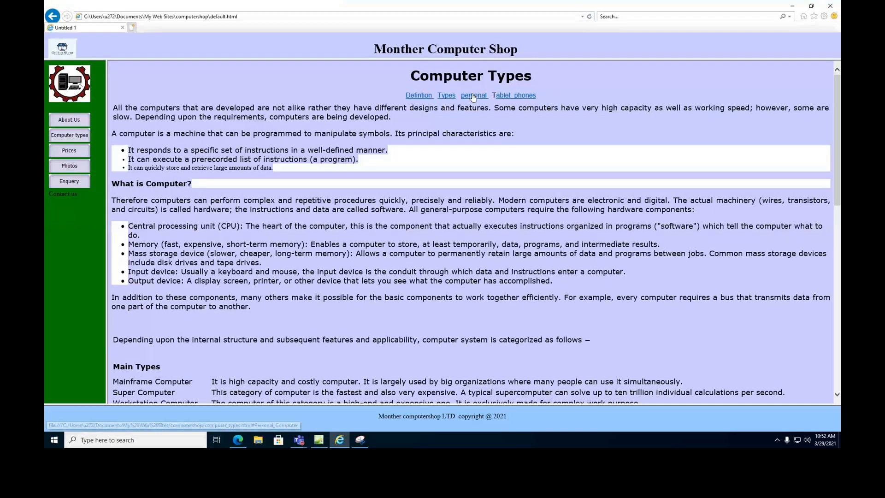
{"action": "left_click", "coordinate": [522, 97]}
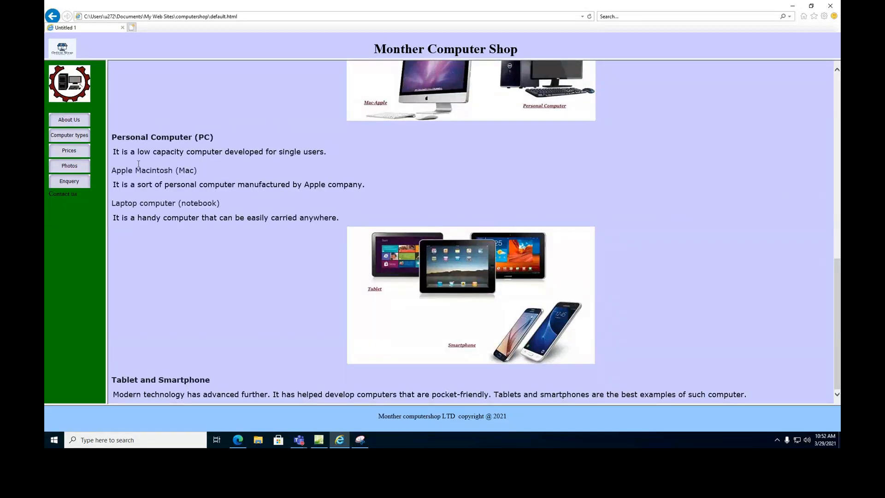
{"action": "scroll", "coordinate": [445, 56], "scroll_direction": "up", "scroll_amount": 15}
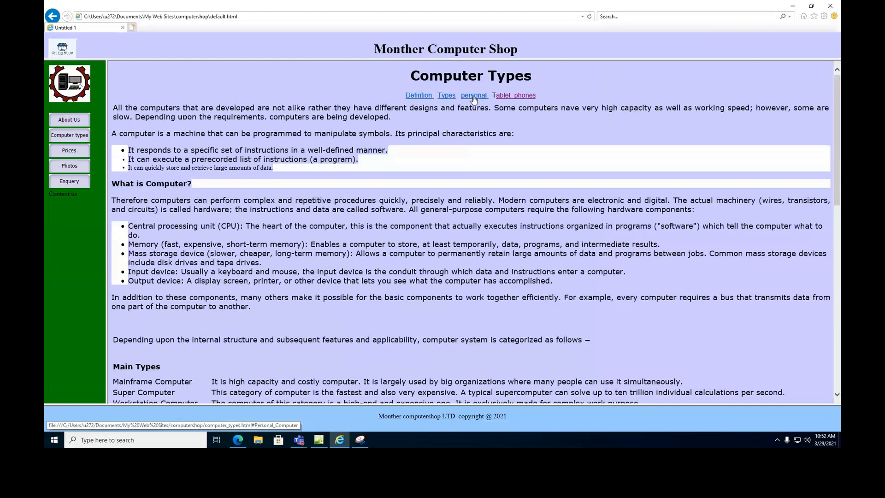
{"action": "left_click", "coordinate": [475, 95]}
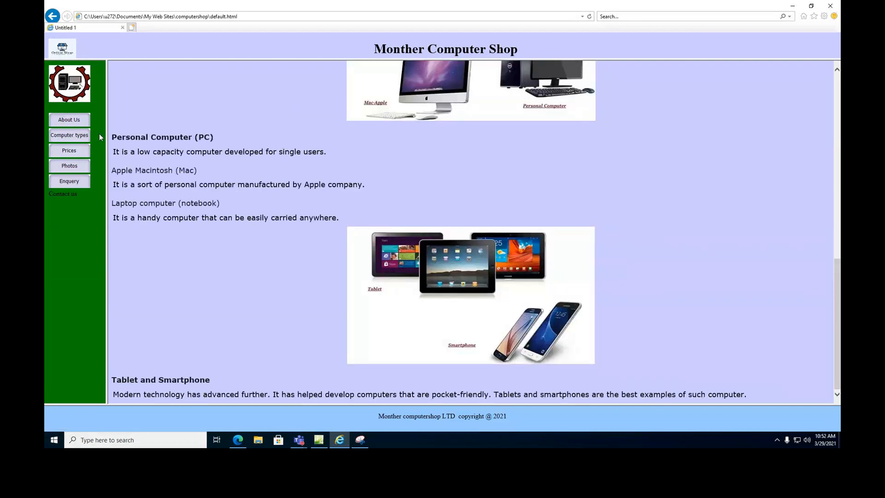
{"action": "scroll", "coordinate": [478, 144], "scroll_direction": "up", "scroll_amount": 10}
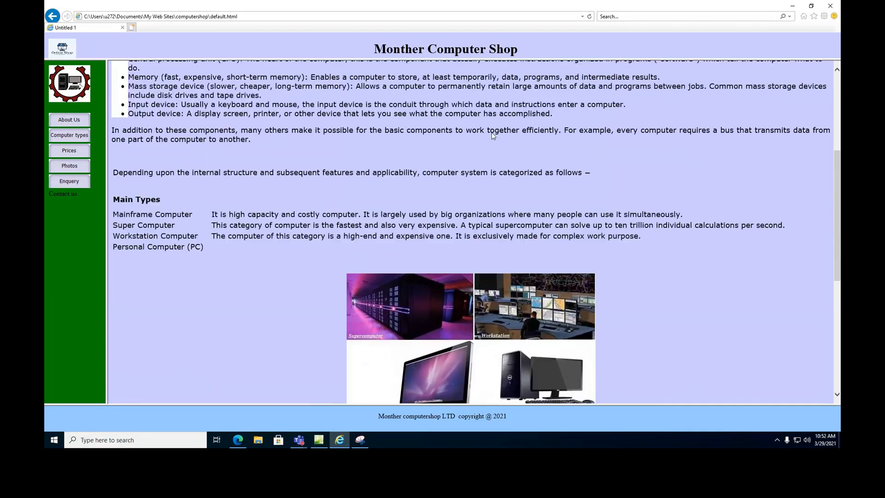
{"action": "left_click", "coordinate": [446, 95]}
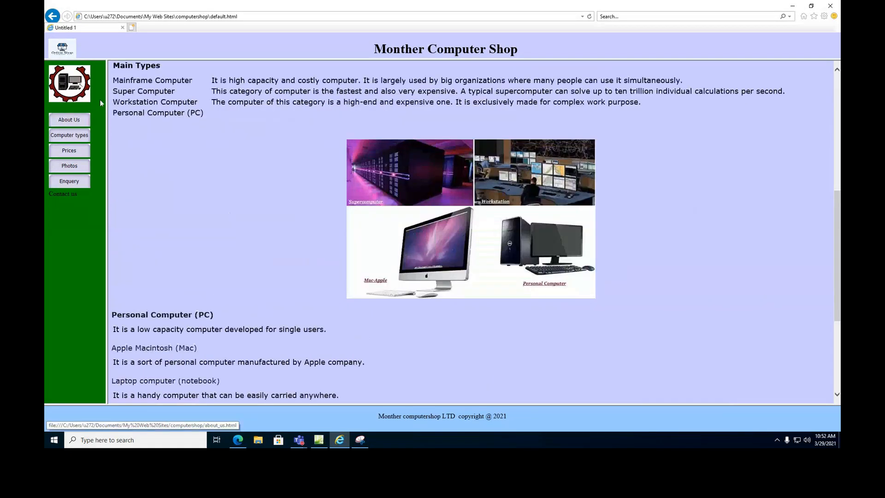
{"action": "left_click_drag", "start_coordinate": [113, 66], "coordinate": [178, 65]}
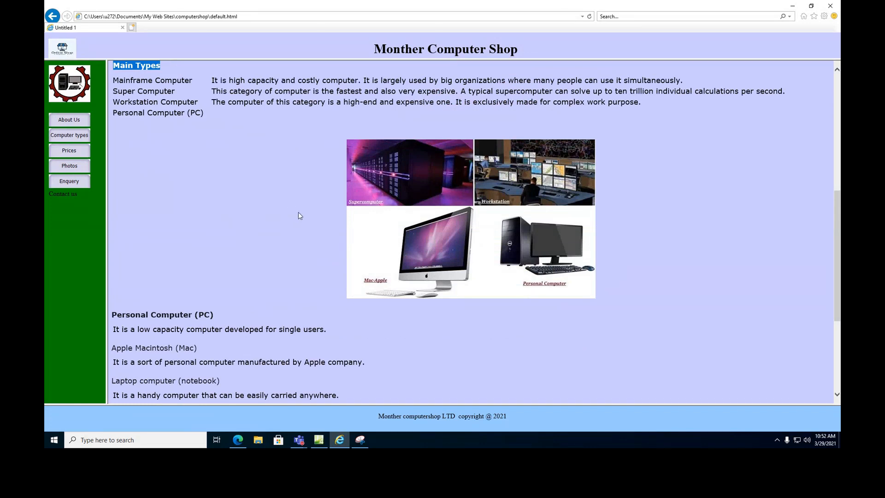
{"action": "scroll", "coordinate": [299, 214], "scroll_direction": "up", "scroll_amount": 6}
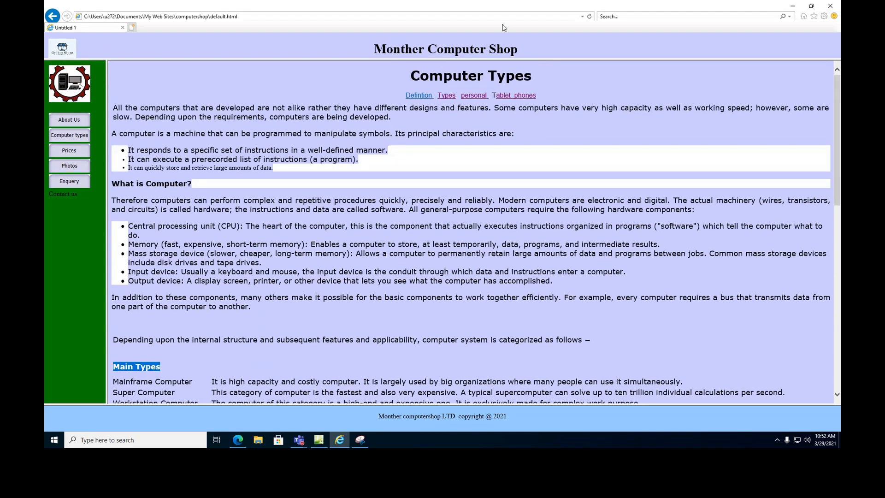
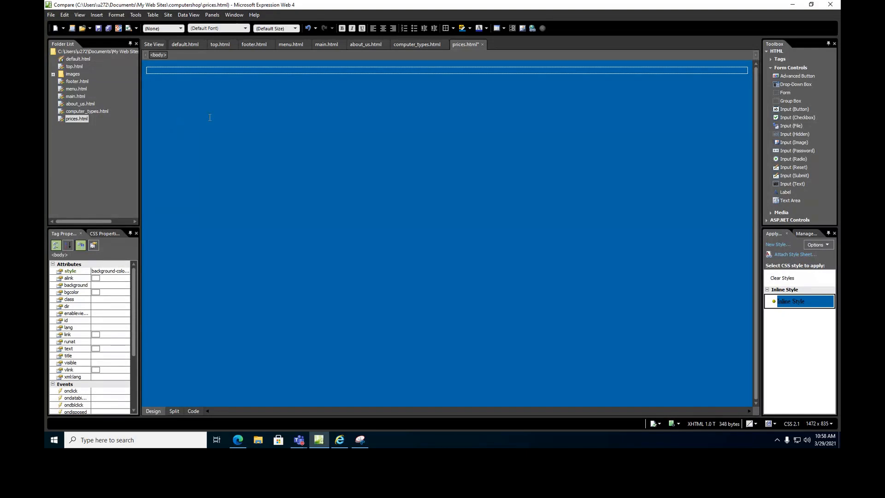
Make 'Prices of sample computer' a centred Heading 1 and start a new paragraph below it.
{"action": "type", "text": "Prices of sample comp"}
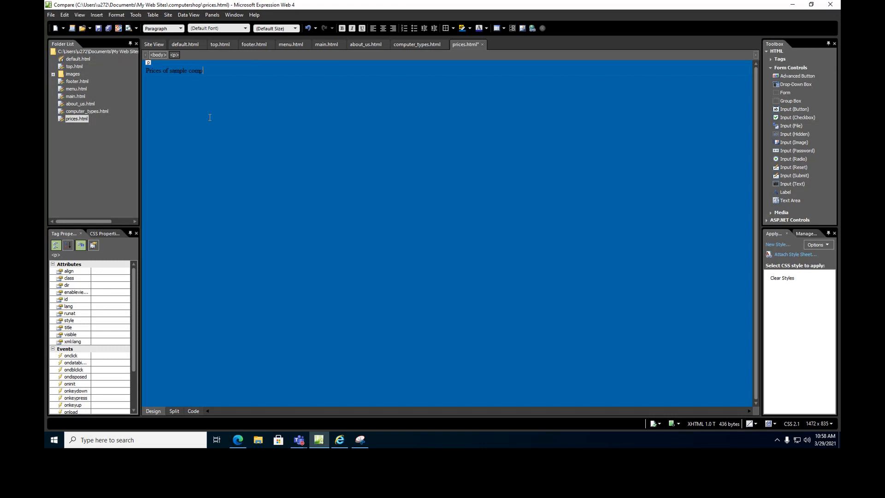
{"action": "triple_click", "coordinate": [175, 70]}
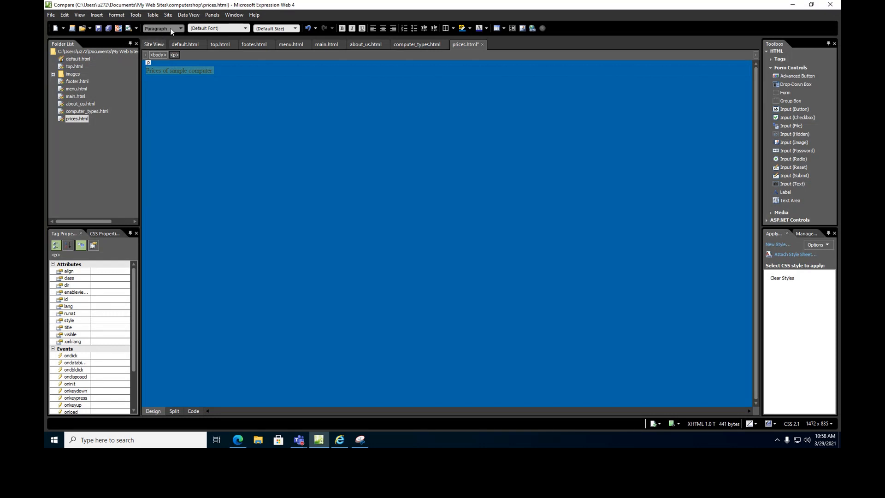
{"action": "left_click", "coordinate": [170, 28]}
{"action": "left_click", "coordinate": [176, 54]}
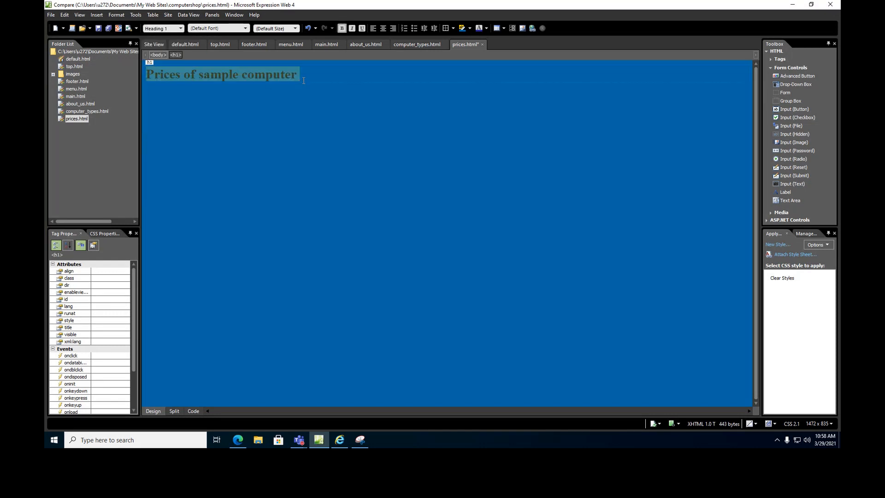
{"action": "left_click", "coordinate": [383, 28]}
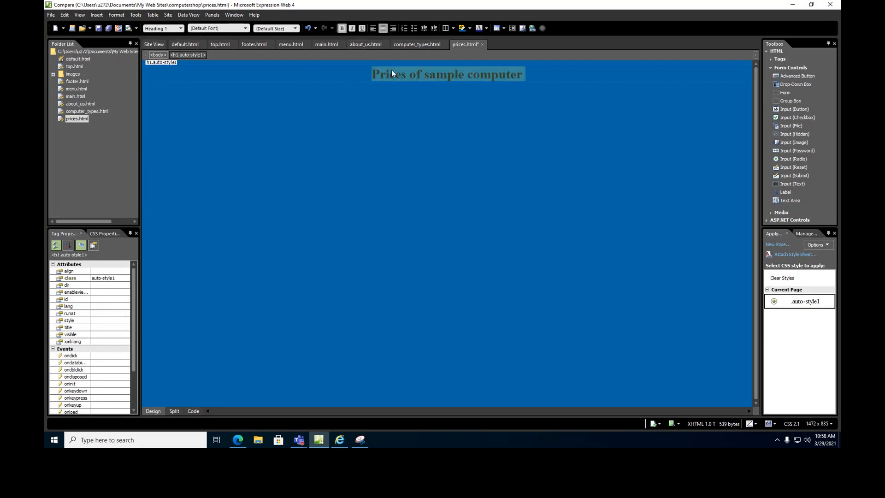
{"action": "left_click", "coordinate": [552, 75]}
{"action": "key", "text": "Return"}
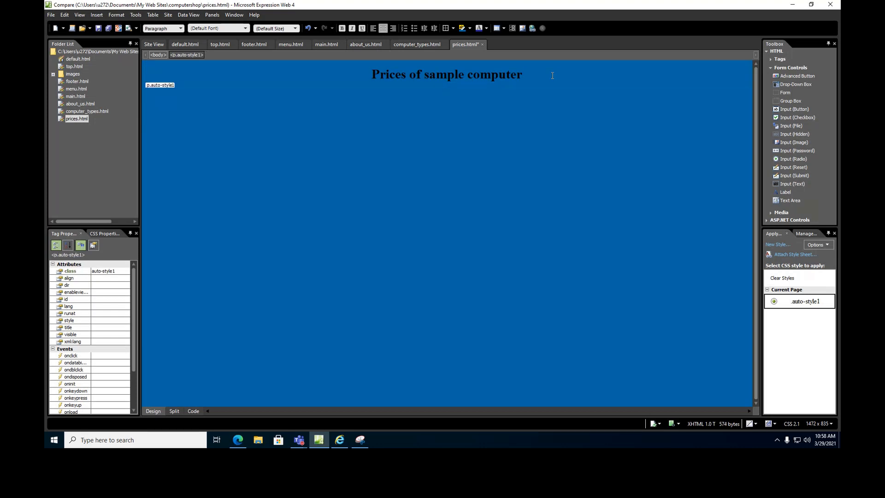
Insert a 4-row table below the heading.
{"action": "left_click", "coordinate": [153, 14]}
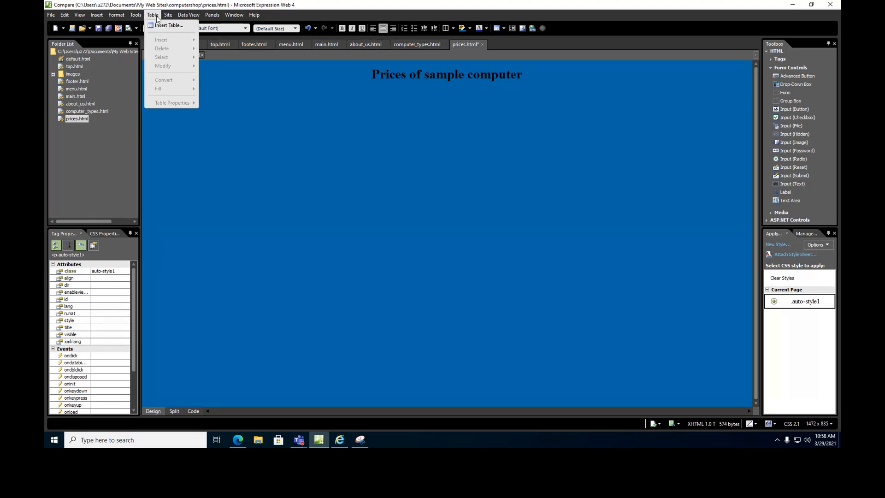
{"action": "left_click", "coordinate": [156, 26]}
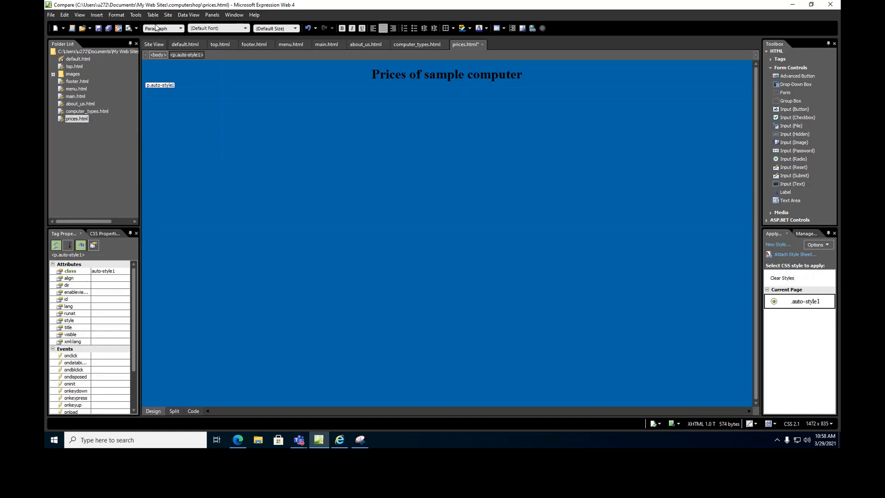
{"action": "type", "text": "5"}
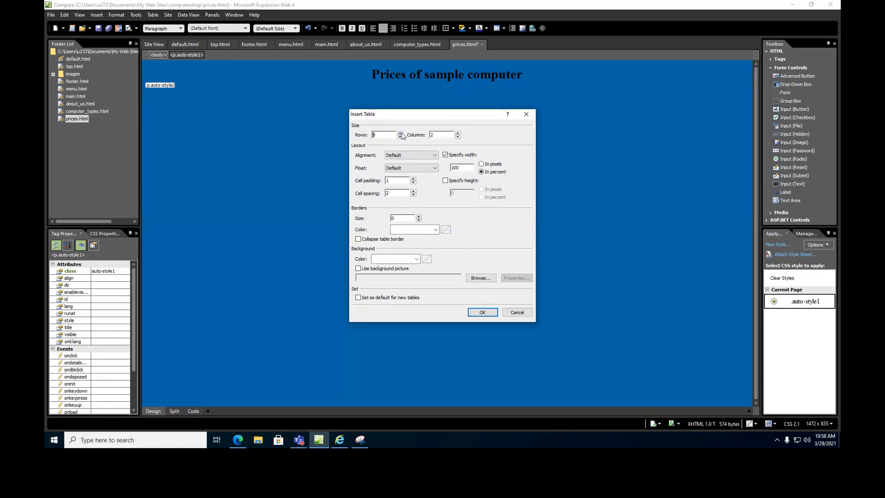
{"action": "left_click", "coordinate": [401, 137]}
{"action": "left_click", "coordinate": [483, 313]}
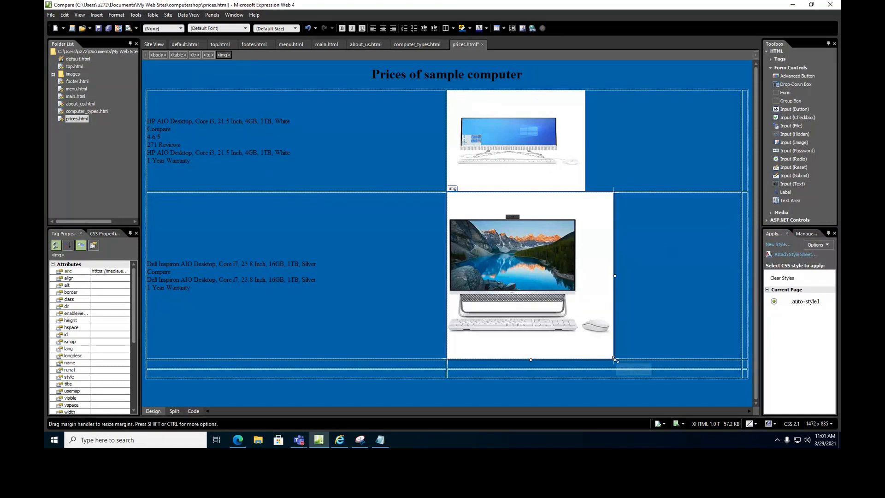
Shrink the Dell desktop photo in the table and save prices.html.
{"action": "left_click_drag", "start_coordinate": [614, 359], "coordinate": [607, 276]}
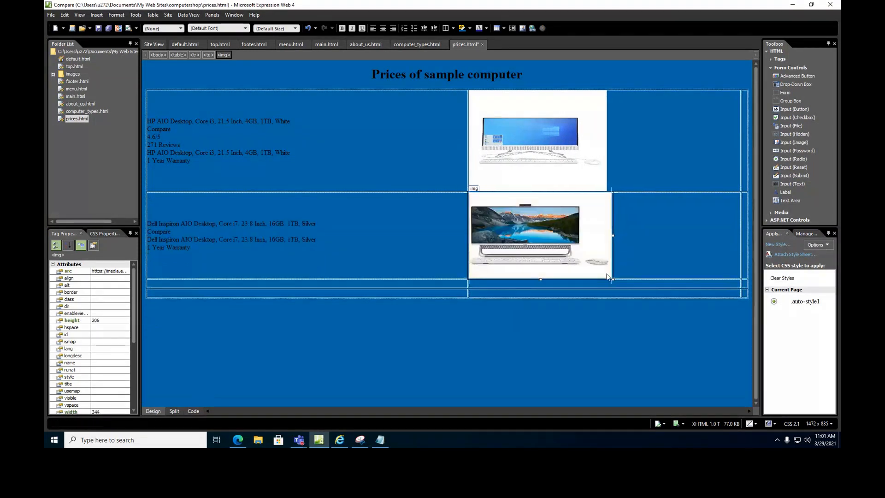
{"action": "left_click", "coordinate": [502, 370]}
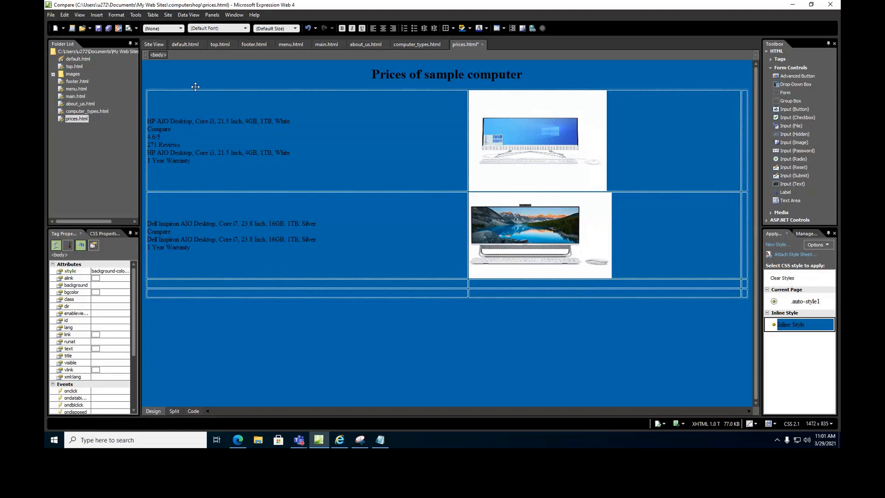
{"action": "left_click_drag", "start_coordinate": [190, 161], "coordinate": [180, 153]}
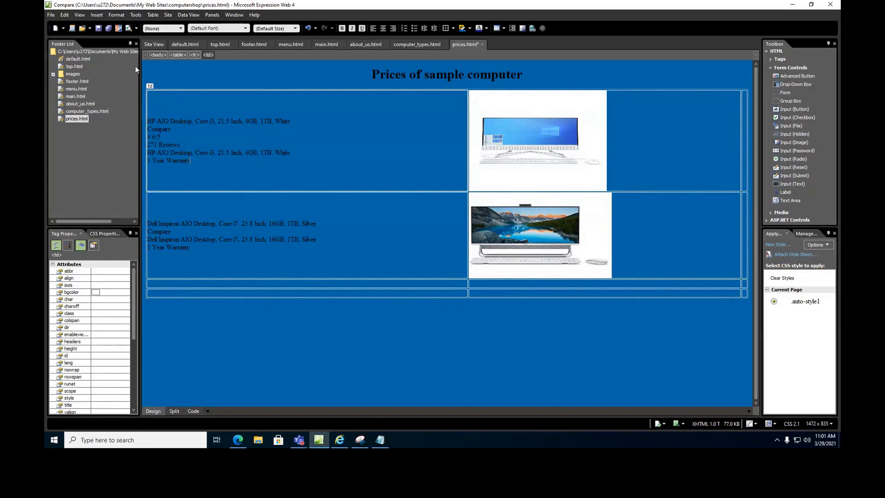
{"action": "left_click", "coordinate": [194, 326]}
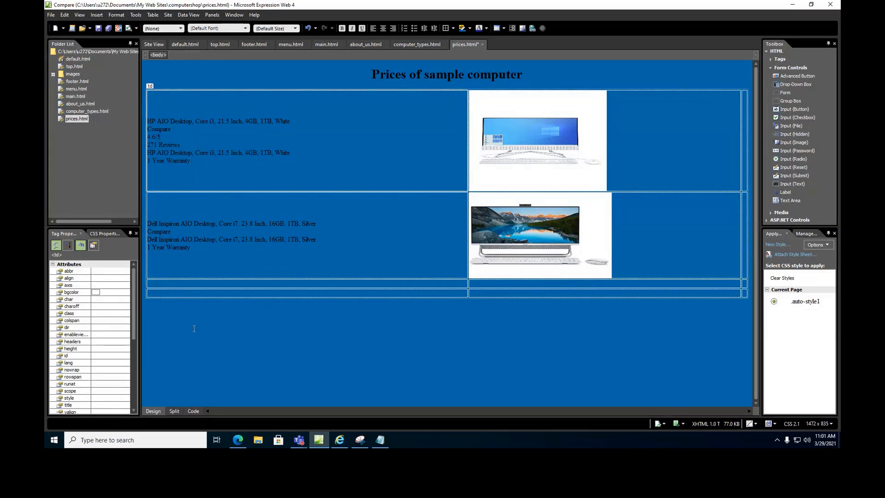
{"action": "left_click", "coordinate": [98, 28]}
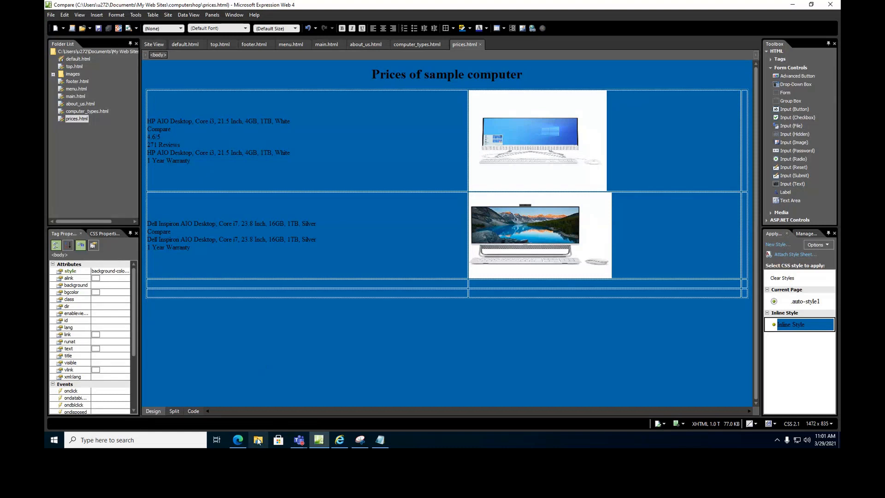
Refresh default.html in Internet Explorer to show the HP and Dell desktop listing.
{"action": "left_click", "coordinate": [339, 440]}
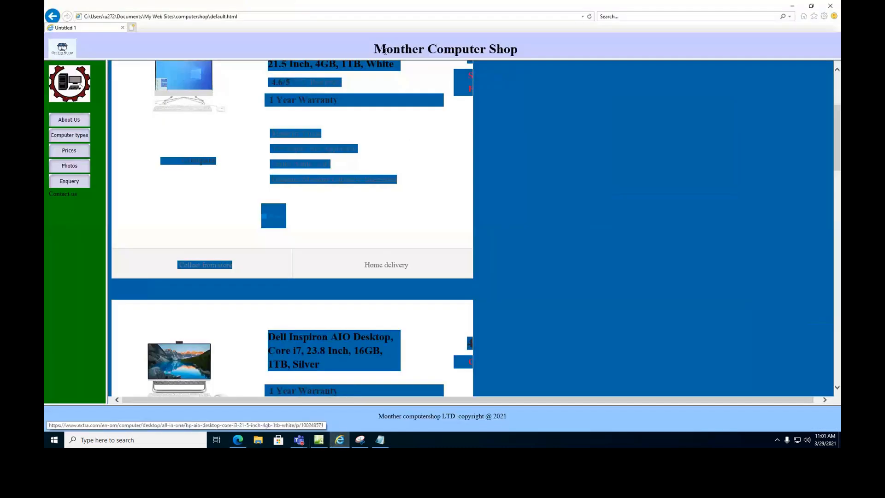
{"action": "left_click", "coordinate": [590, 17]}
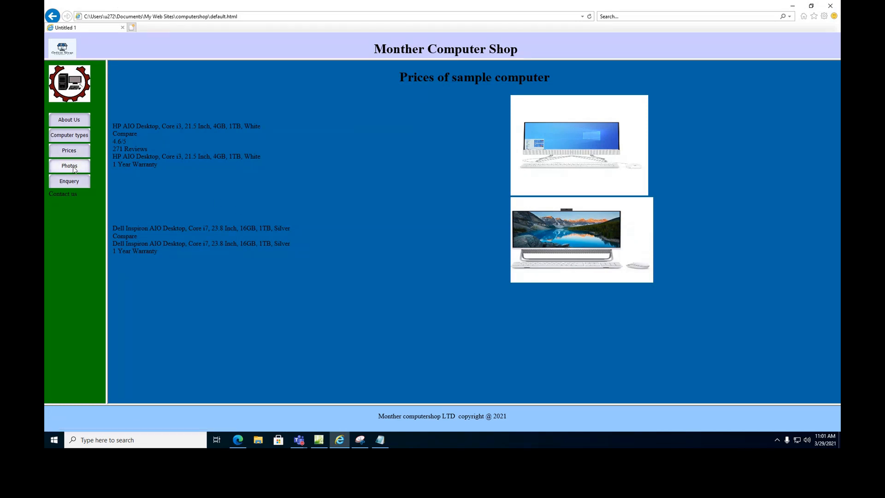
Create a blank HTML page titled 'Photo of computer' and save it as galary.html.
{"action": "left_click", "coordinate": [320, 440]}
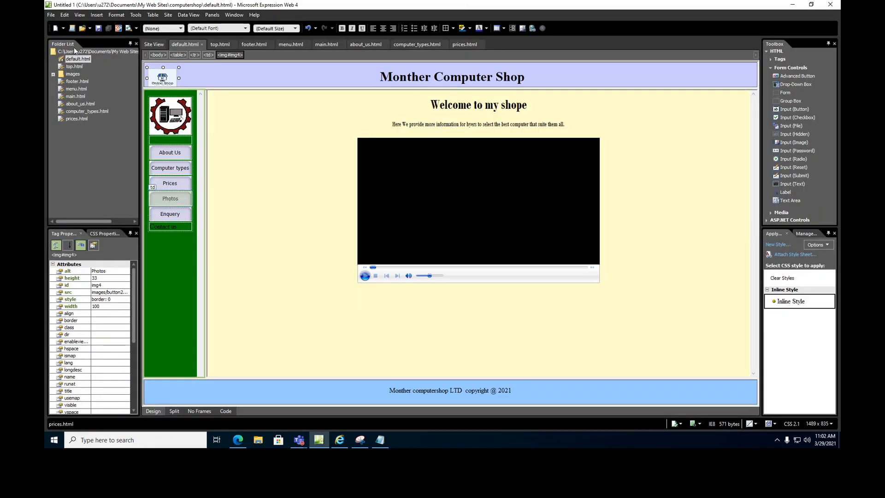
{"action": "left_click", "coordinate": [51, 14]}
{"action": "mouse_move", "coordinate": [58, 22]}
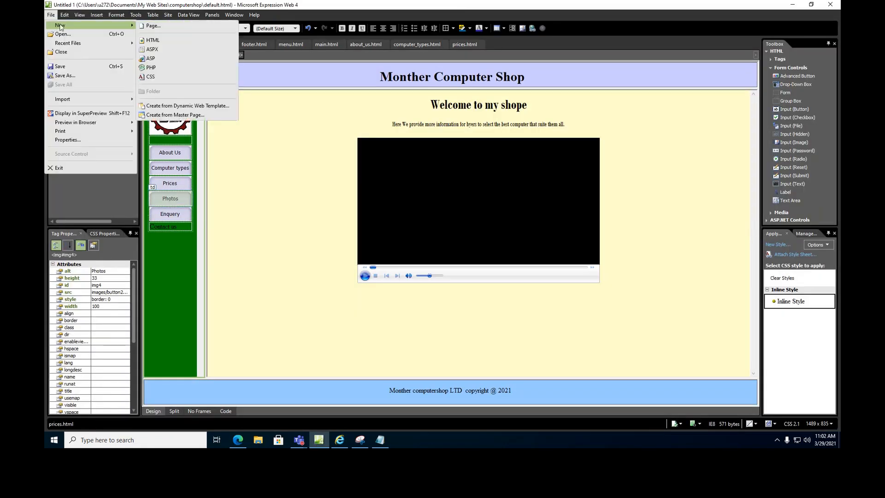
{"action": "left_click", "coordinate": [160, 29]}
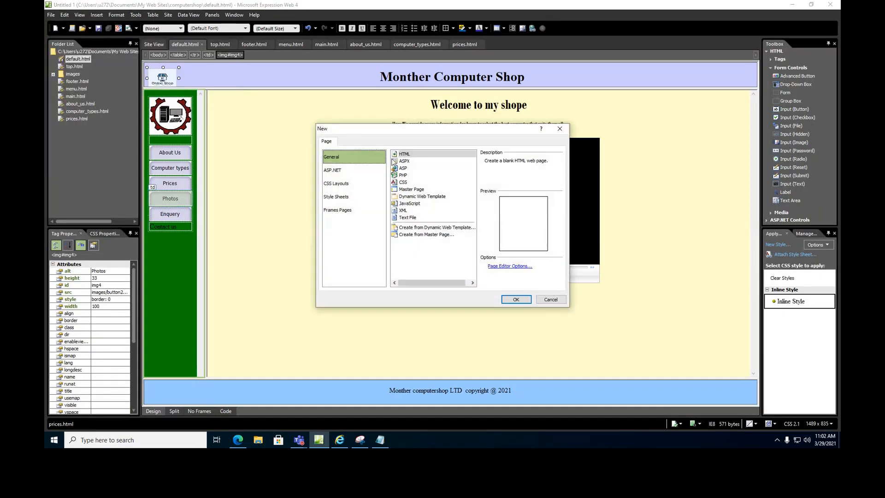
{"action": "left_click", "coordinate": [410, 155]}
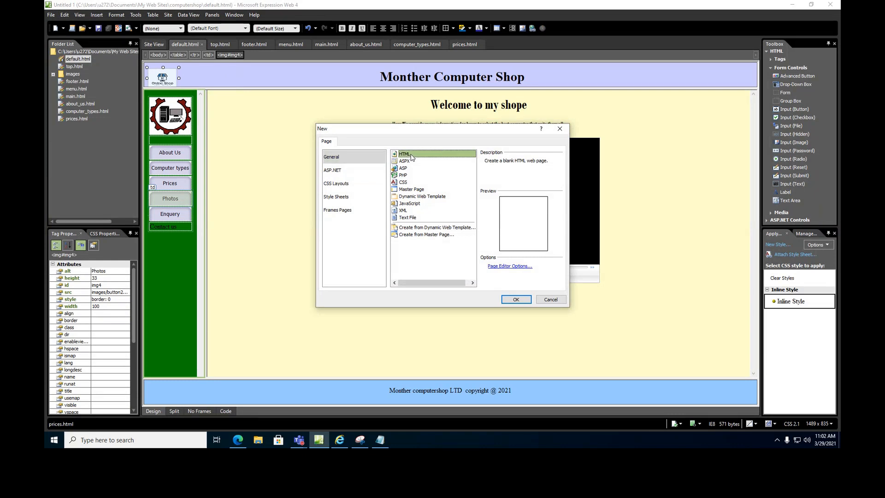
{"action": "left_click", "coordinate": [515, 300]}
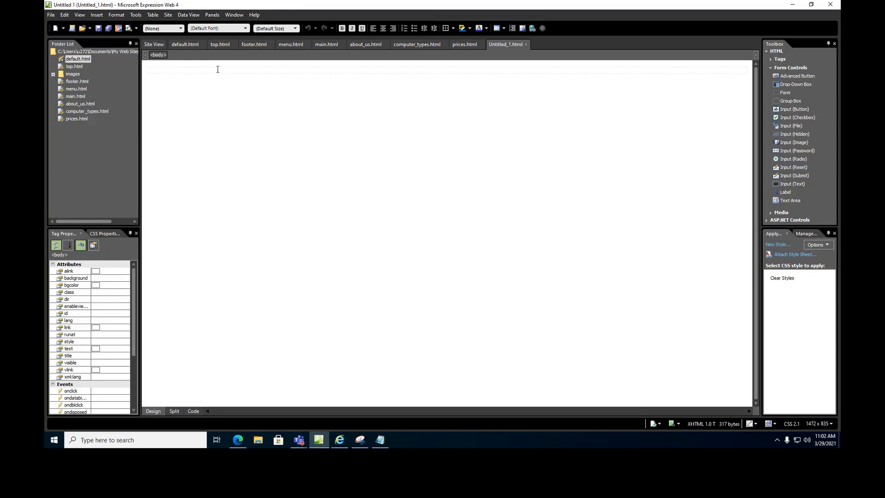
{"action": "type", "text": "Photo o"}
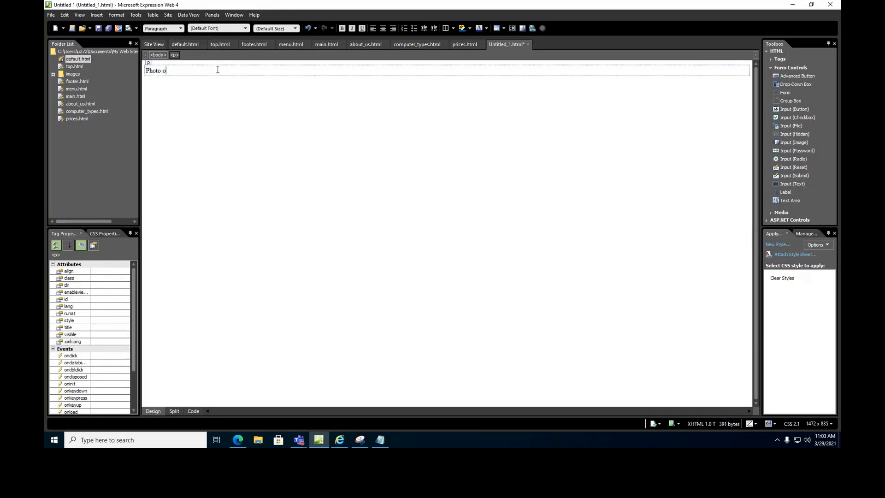
{"action": "type", "text": "f computer"}
{"action": "left_click", "coordinate": [106, 29]}
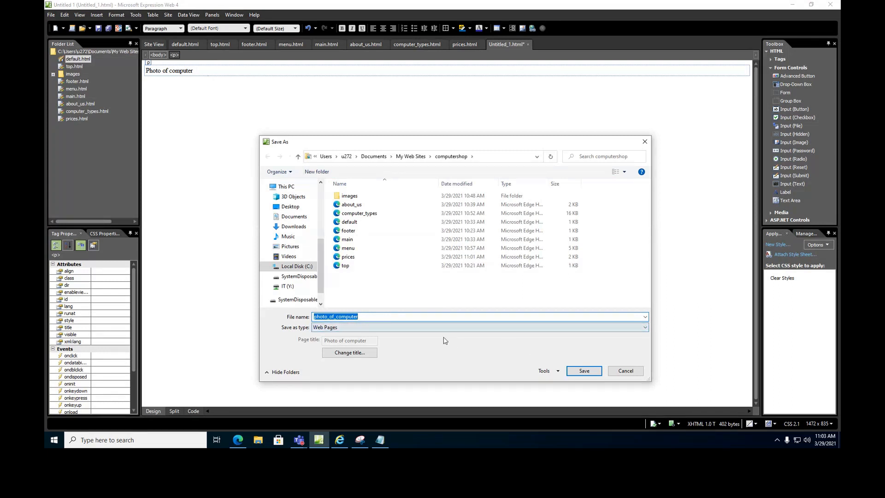
{"action": "type", "text": "galary"}
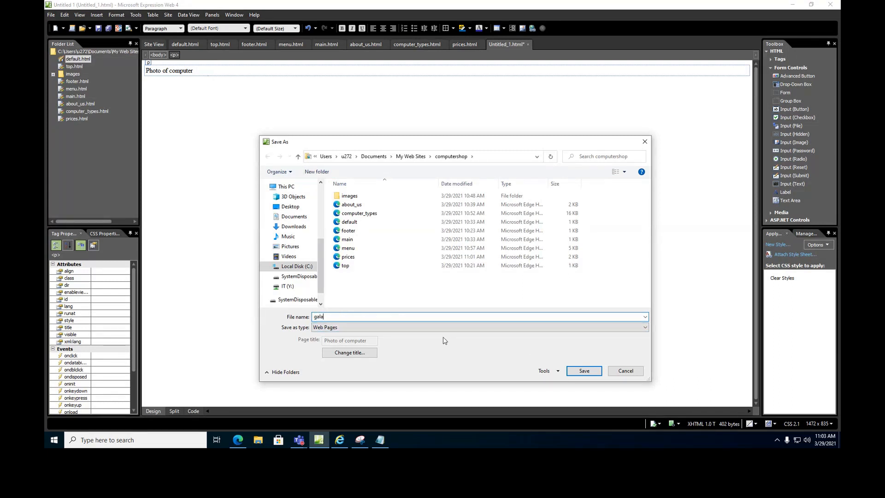
{"action": "left_click", "coordinate": [570, 371]}
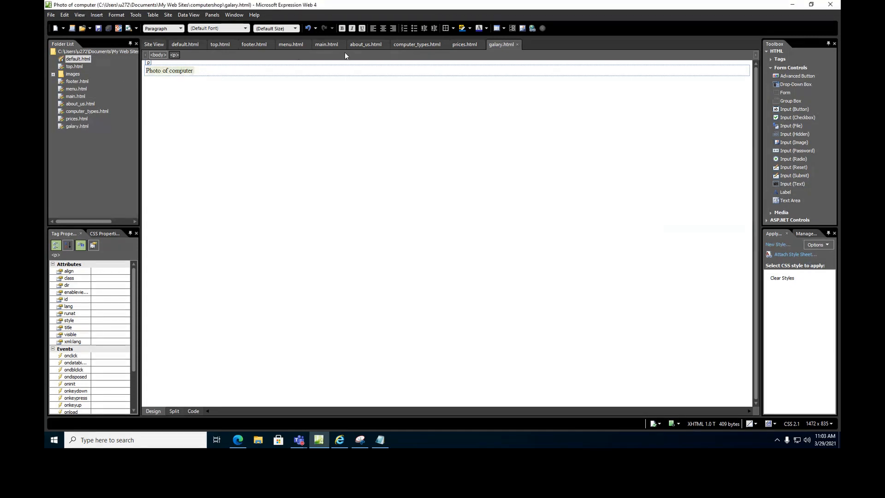
Make the title centred, xx-large and bold, then start a new paragraph below.
{"action": "left_click", "coordinate": [383, 28]}
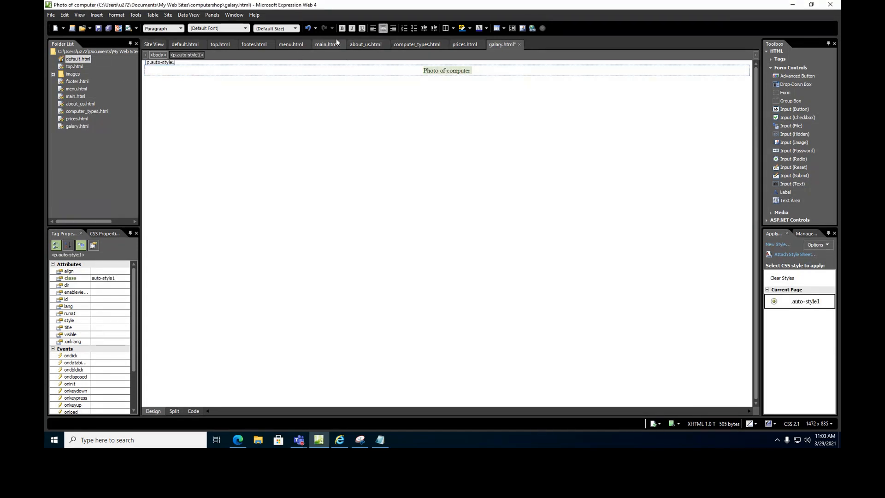
{"action": "left_click", "coordinate": [295, 28]}
{"action": "left_click", "coordinate": [279, 97]}
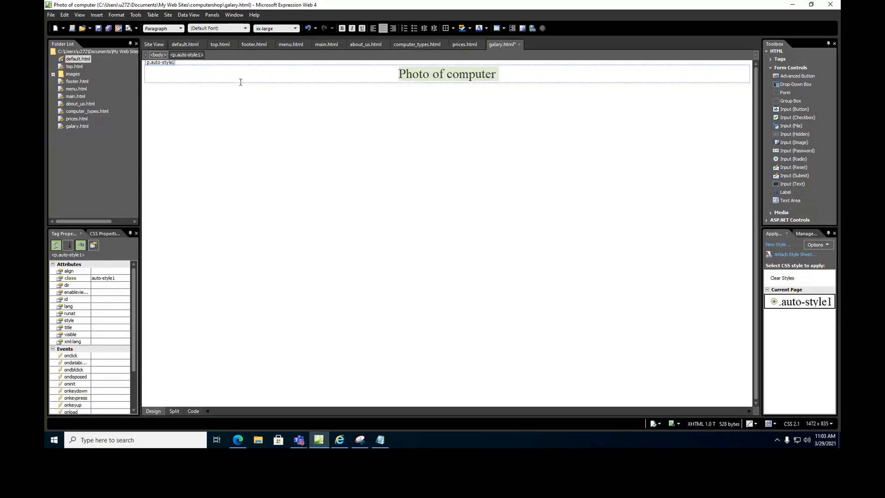
{"action": "left_click", "coordinate": [341, 28]}
{"action": "left_click", "coordinate": [466, 100]}
{"action": "left_click", "coordinate": [514, 77]}
{"action": "key", "text": "Return"}
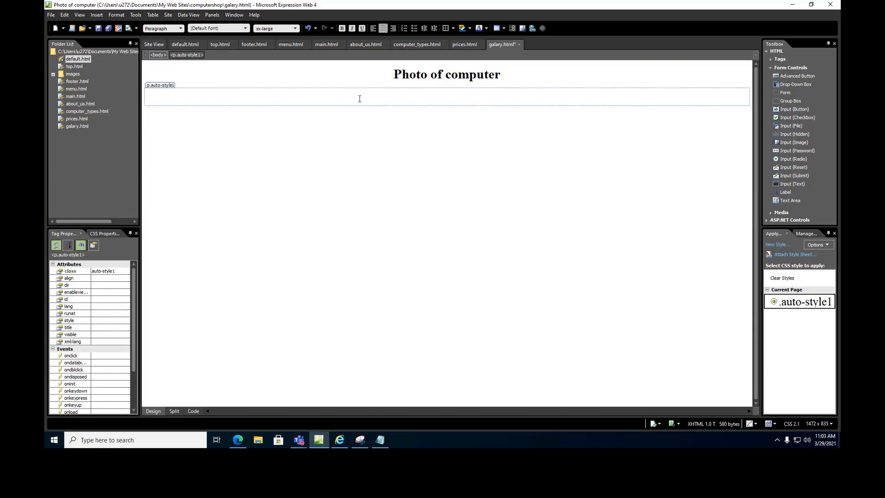
Insert a 4-row, 4-column table below the title, then bring up the Insert menu.
{"action": "left_click", "coordinate": [153, 15]}
{"action": "left_click", "coordinate": [163, 25]}
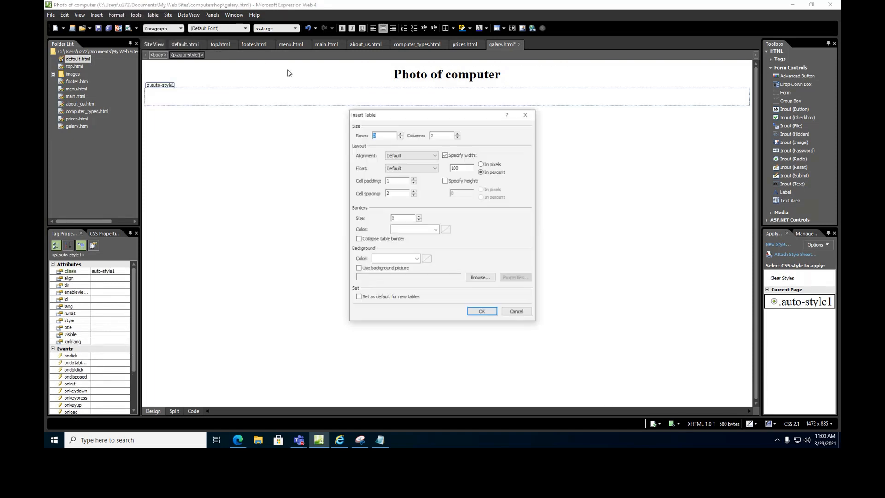
{"action": "left_click", "coordinate": [401, 133]}
{"action": "left_click", "coordinate": [458, 132]}
{"action": "left_click", "coordinate": [400, 133]}
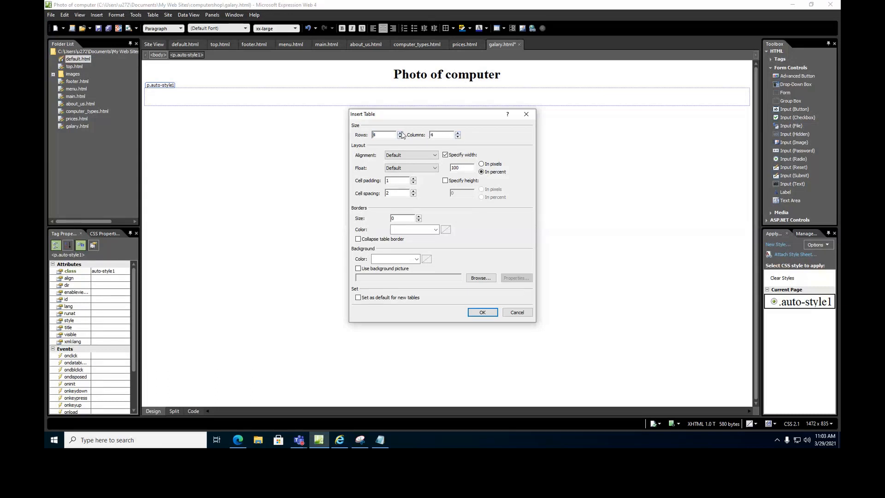
{"action": "left_click", "coordinate": [479, 313]}
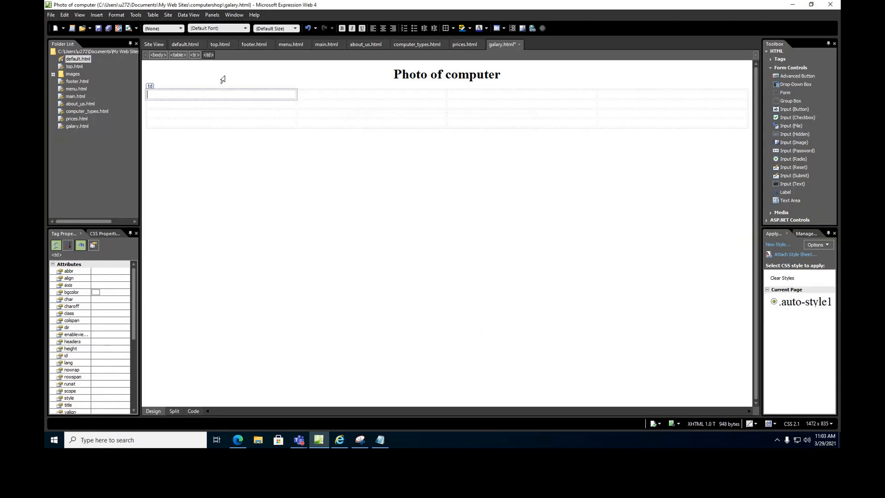
{"action": "left_click", "coordinate": [96, 14]}
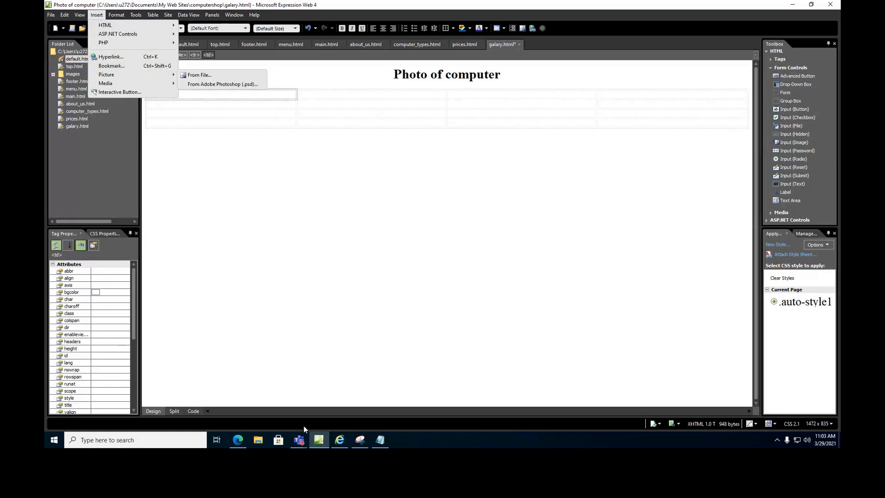
{"action": "left_click", "coordinate": [239, 441]}
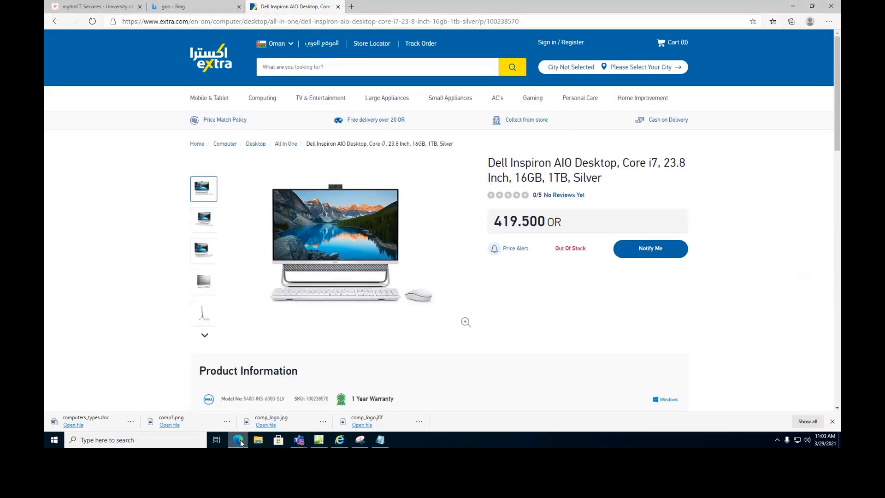
{"action": "left_click", "coordinate": [56, 21]}
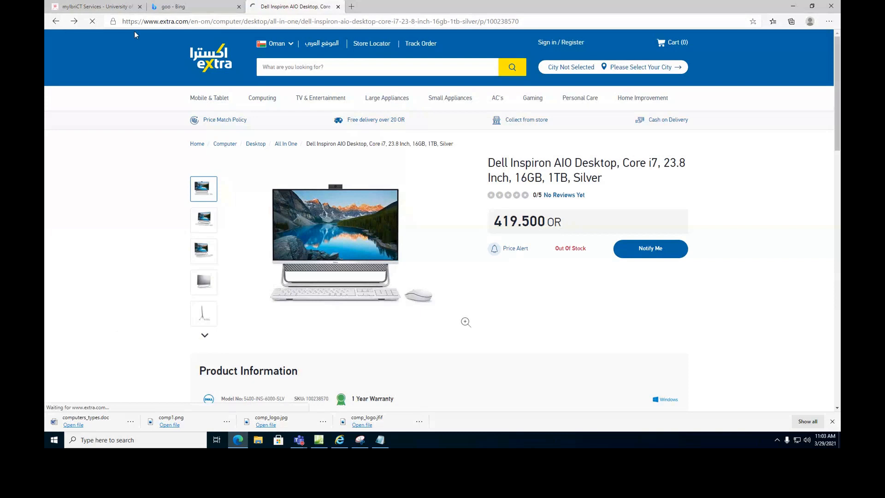
{"action": "left_click", "coordinate": [56, 21]}
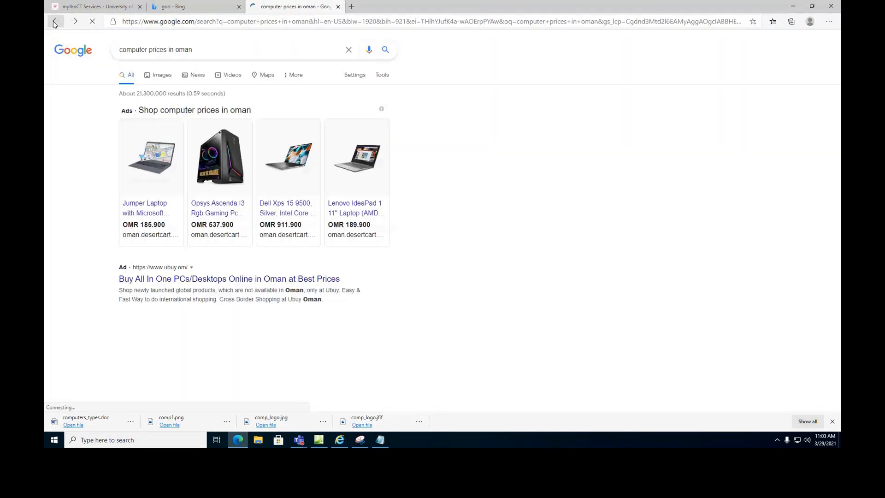
{"action": "scroll", "coordinate": [233, 105], "scroll_direction": "up", "scroll_amount": 3}
{"action": "left_click", "coordinate": [158, 76]}
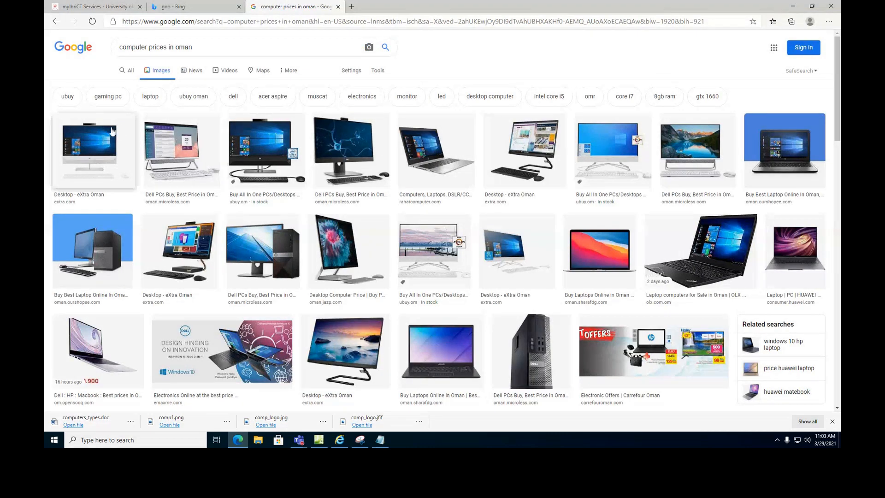
{"action": "right_click", "coordinate": [97, 139]}
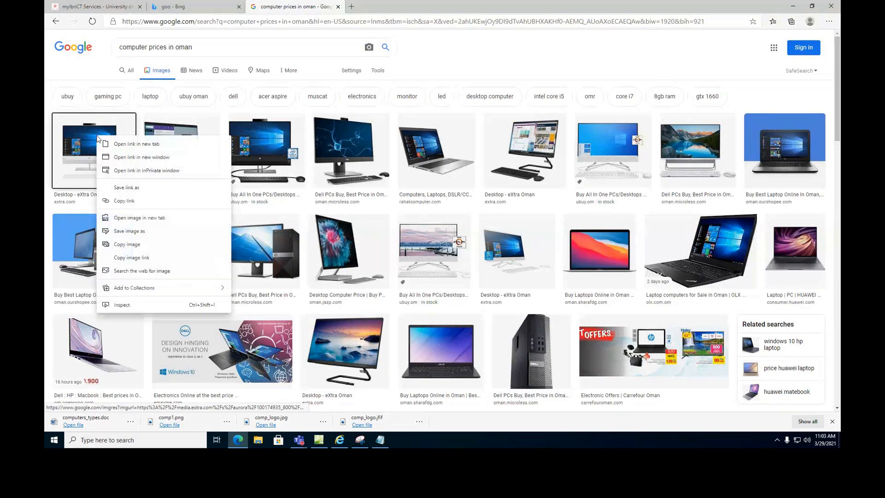
{"action": "left_click", "coordinate": [137, 244]}
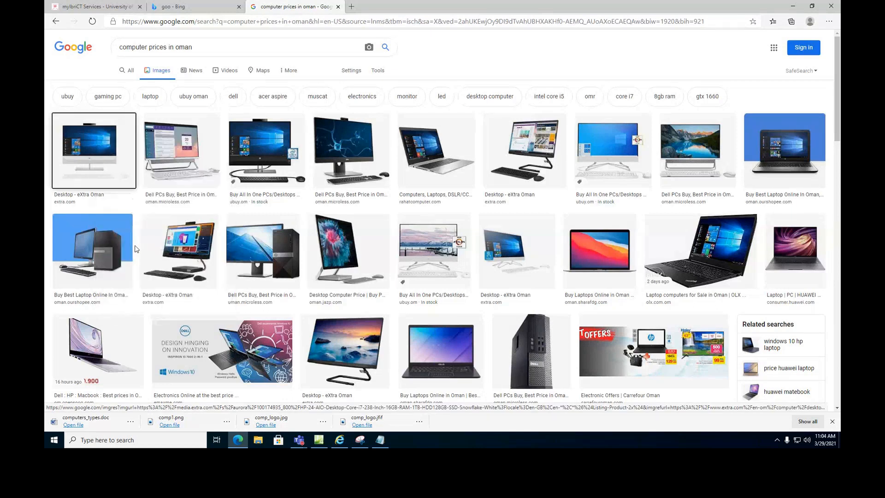
{"action": "left_click", "coordinate": [318, 439]}
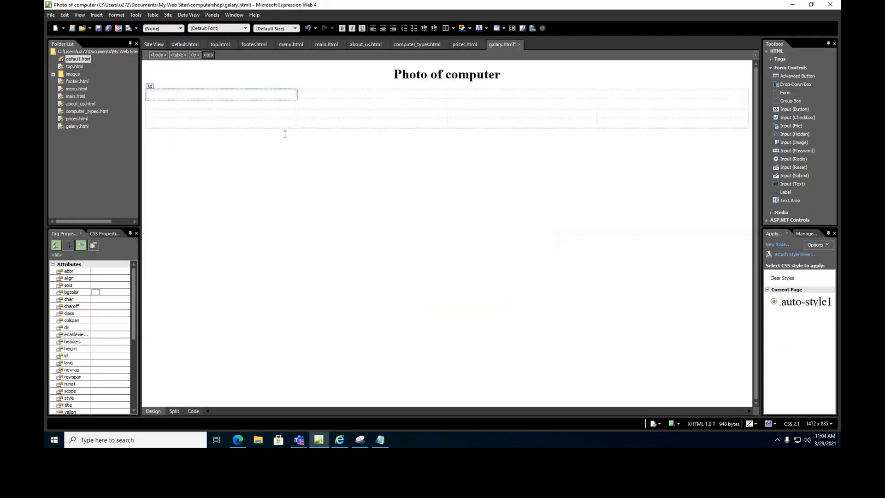
{"action": "key", "text": "ctrl+v"}
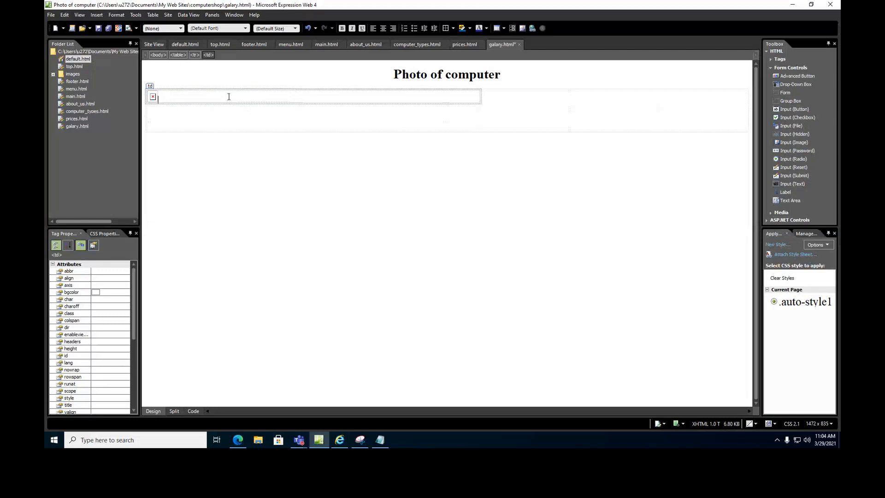
{"action": "key", "text": "ctrl+z"}
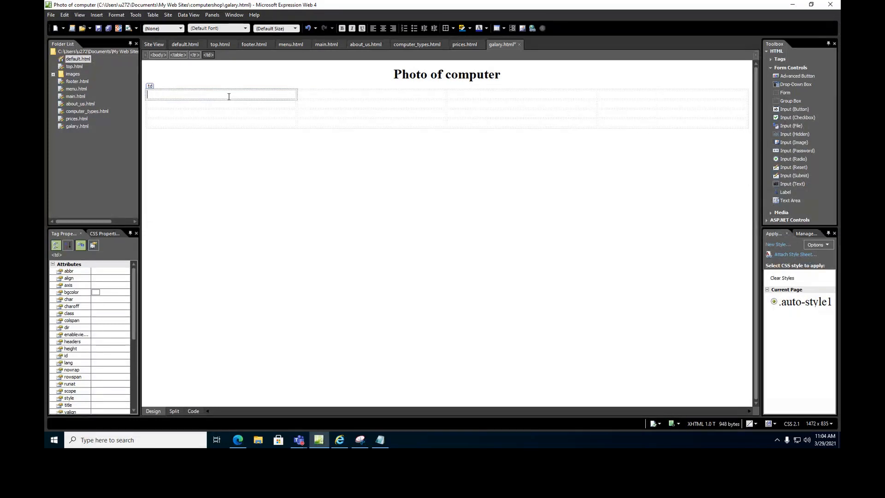
Copy the HP Pavilion all-in-one image from Google Images into the first table cell.
{"action": "left_click", "coordinate": [237, 440]}
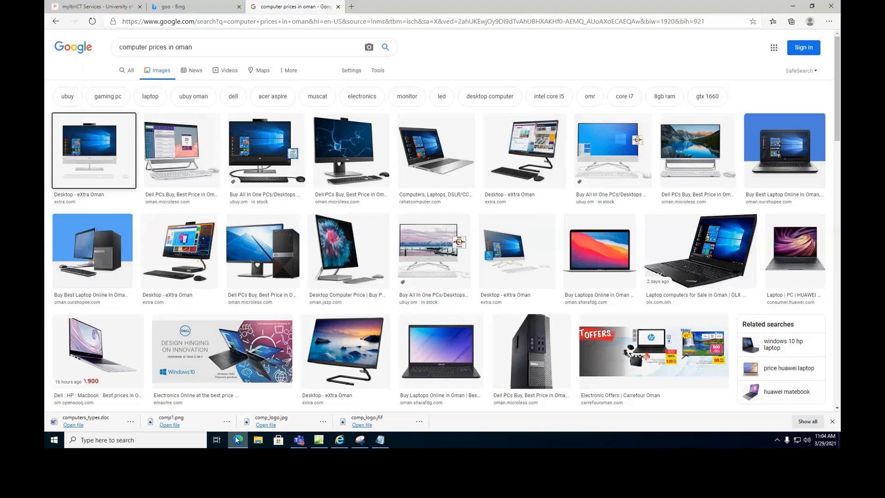
{"action": "left_click", "coordinate": [102, 146]}
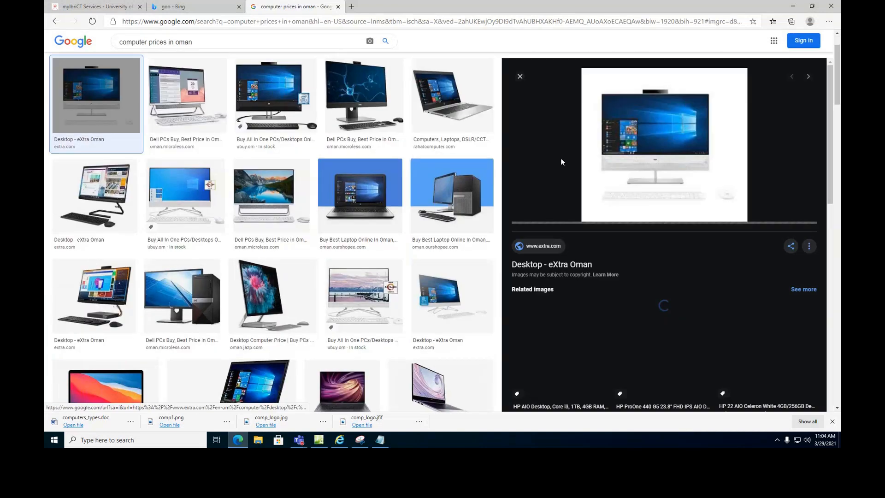
{"action": "left_click", "coordinate": [264, 90]}
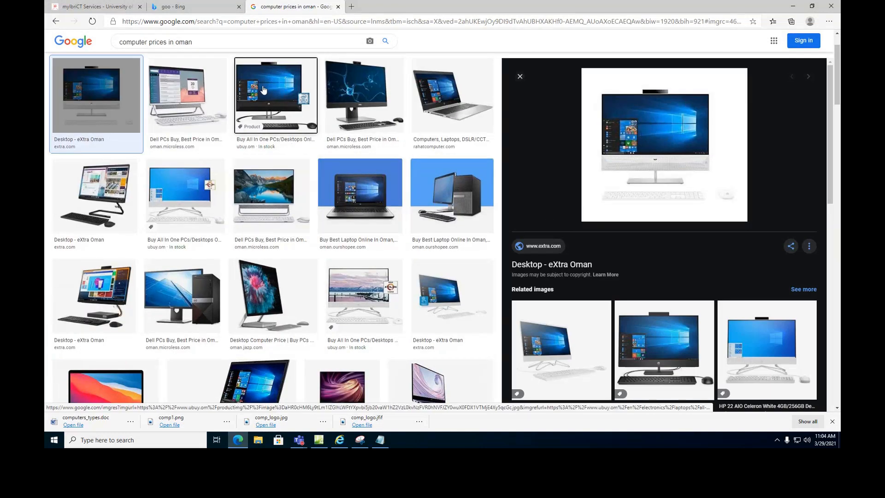
{"action": "right_click", "coordinate": [648, 104]}
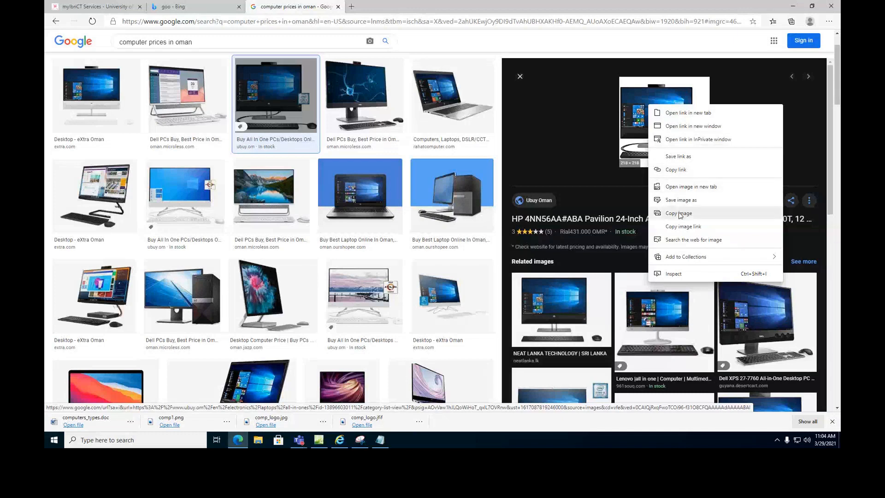
{"action": "left_click", "coordinate": [685, 213]}
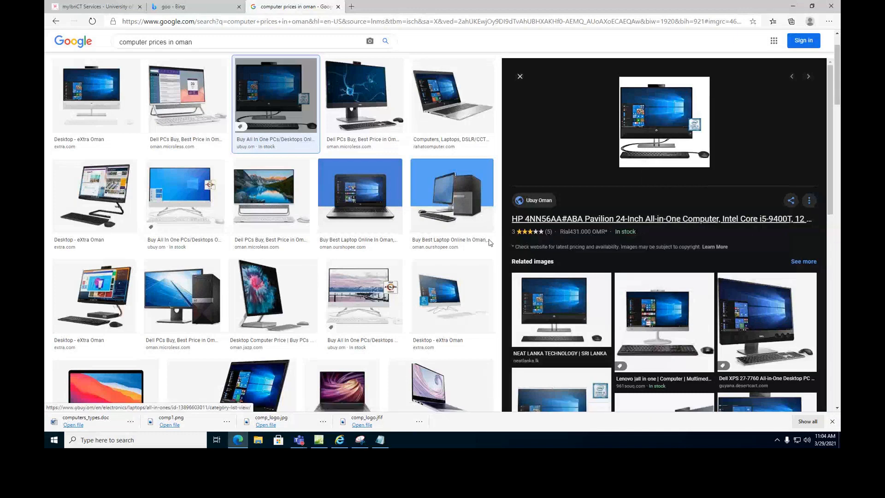
{"action": "left_click", "coordinate": [319, 440]}
{"action": "key", "text": "ctrl+v"}
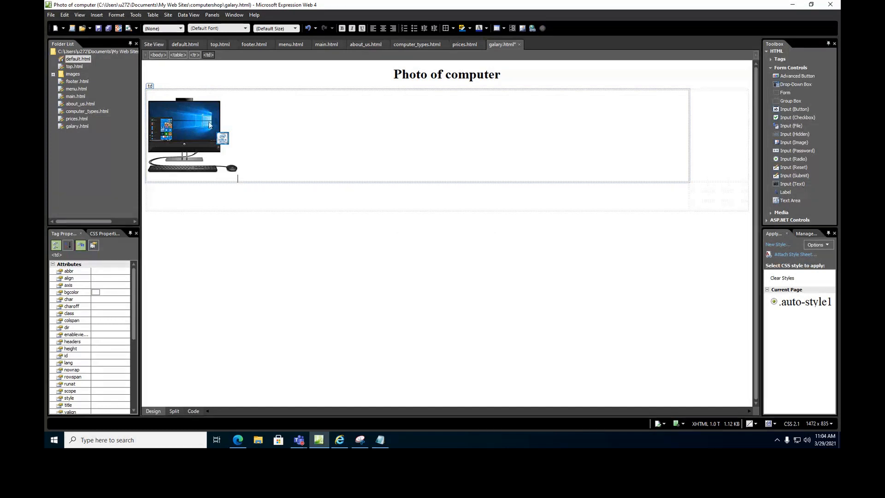
{"action": "left_click", "coordinate": [704, 144]}
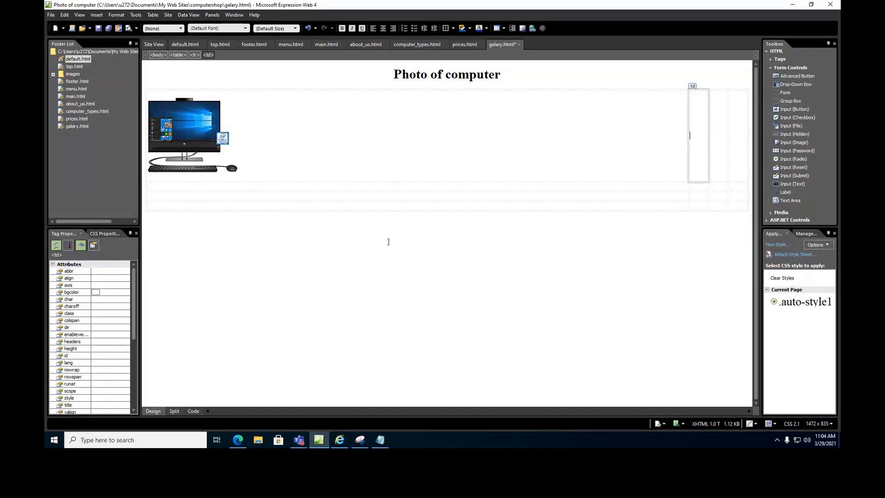
Copy the Dell XPS all-in-one image into the cell to its right.
{"action": "left_click", "coordinate": [238, 440]}
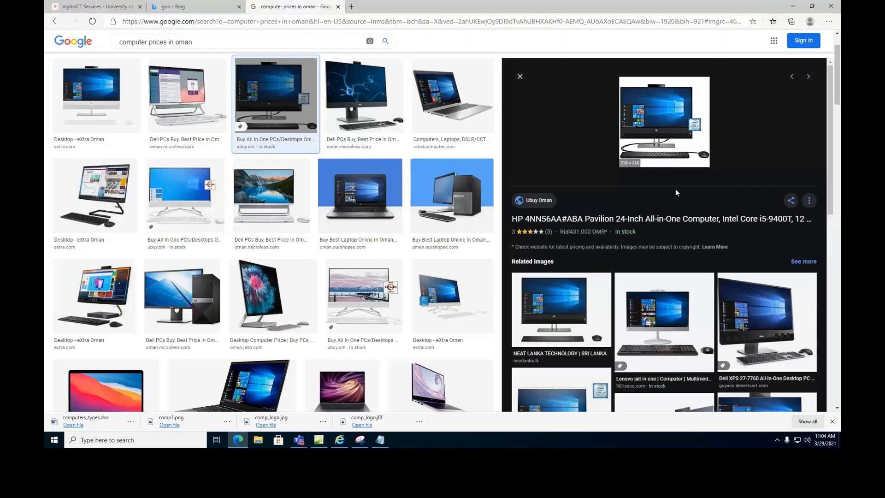
{"action": "left_click", "coordinate": [750, 322]}
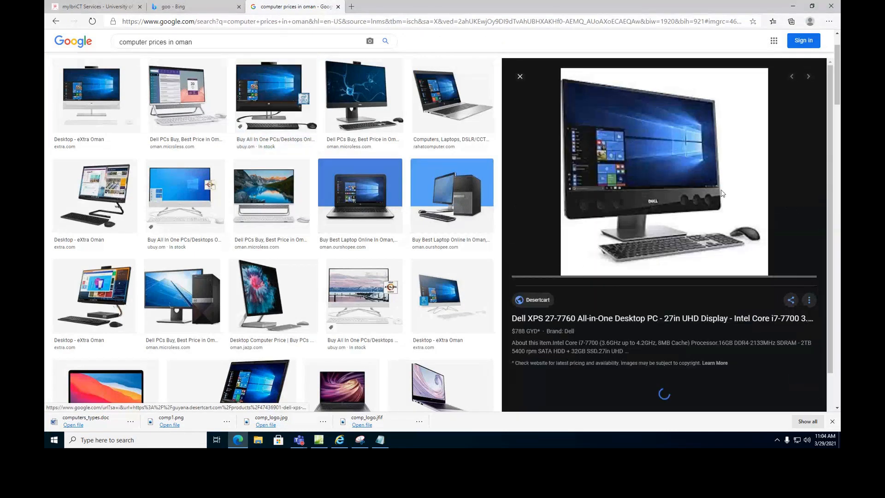
{"action": "right_click", "coordinate": [684, 140]}
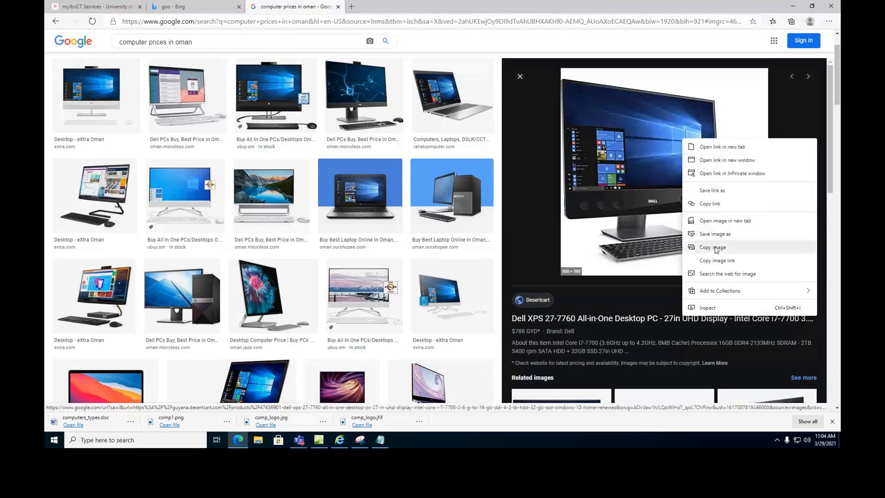
{"action": "left_click", "coordinate": [716, 248]}
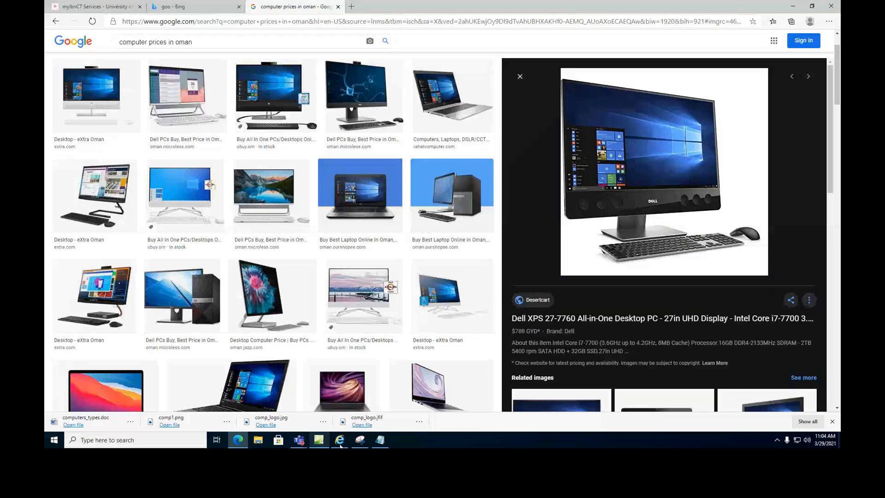
{"action": "left_click", "coordinate": [319, 441]}
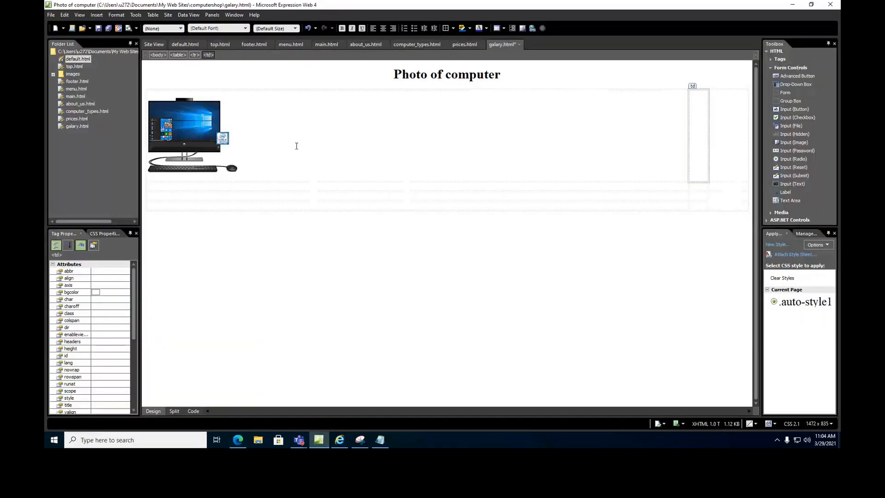
{"action": "key", "text": "ctrl+v"}
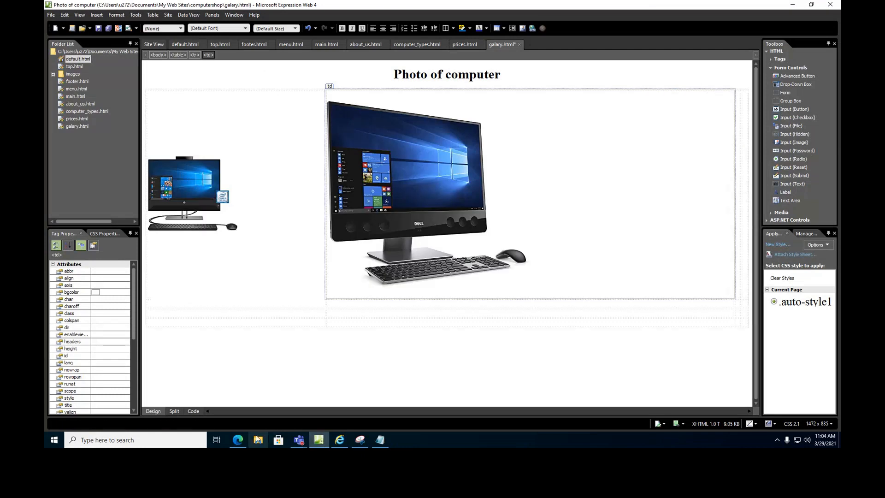
{"action": "left_click", "coordinate": [239, 440]}
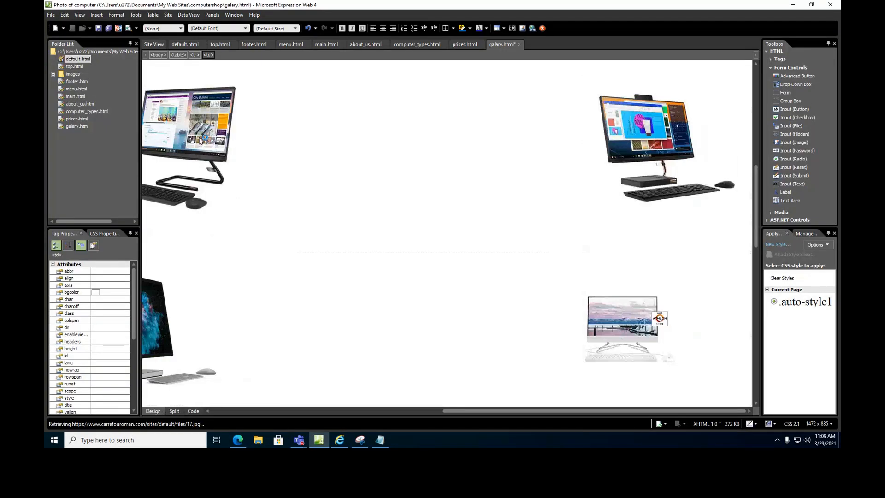
Auto Thumbnail the top-left, top-right, bottom-right and bottom-left images, dismissing the linked-picture error.
{"action": "right_click", "coordinate": [199, 139]}
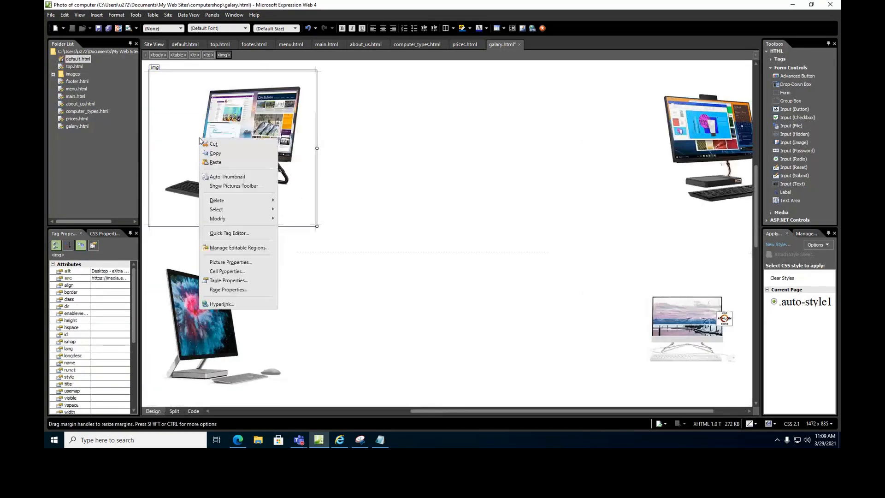
{"action": "left_click", "coordinate": [222, 177]}
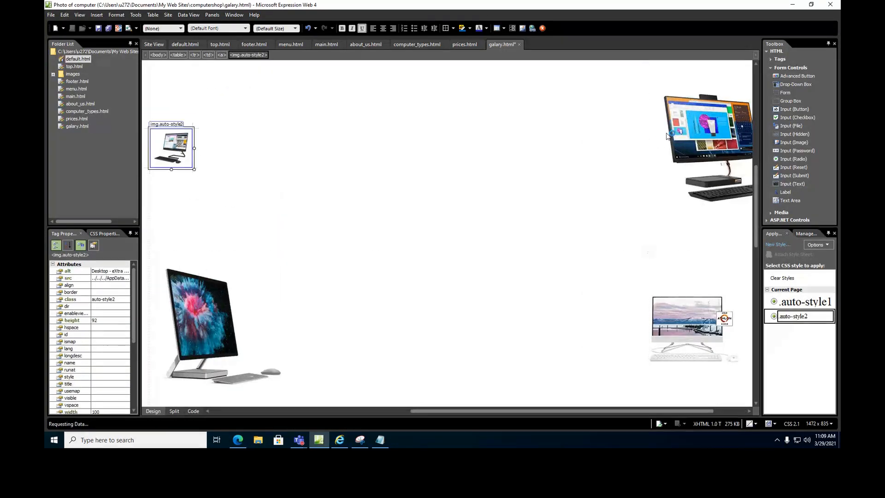
{"action": "right_click", "coordinate": [669, 133]}
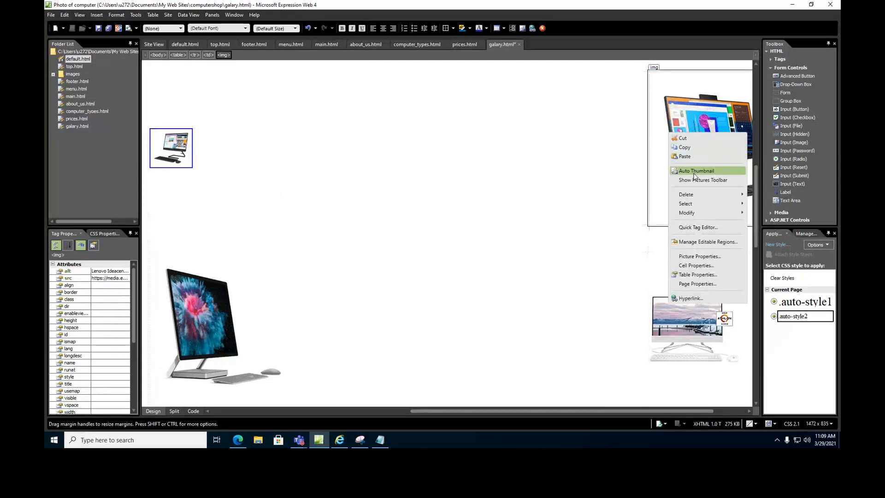
{"action": "left_click", "coordinate": [695, 172]}
{"action": "right_click", "coordinate": [670, 135]}
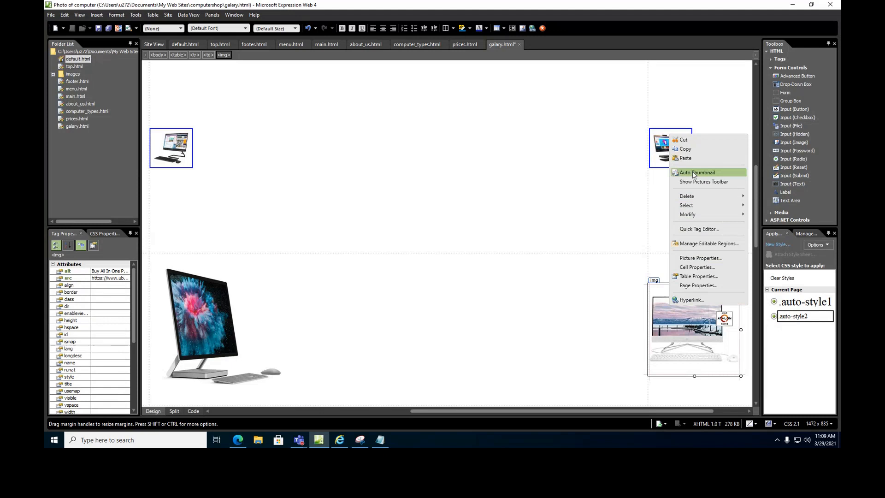
{"action": "left_click", "coordinate": [696, 173]}
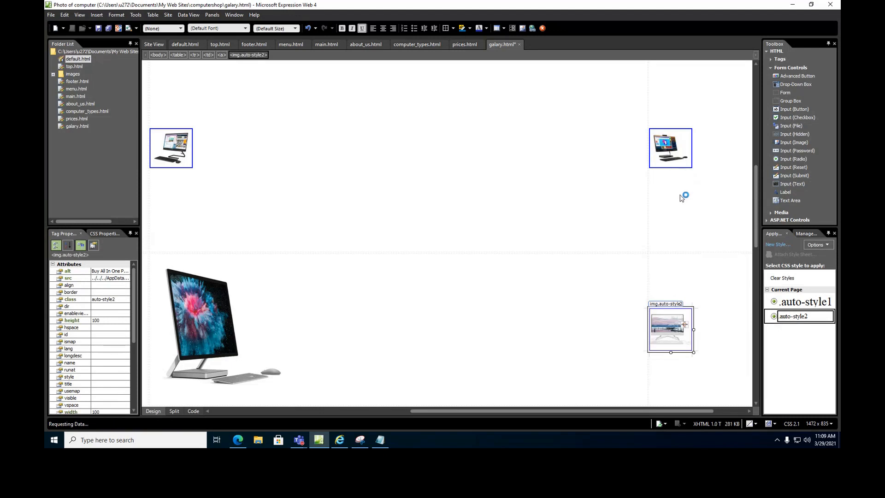
{"action": "right_click", "coordinate": [225, 335]}
{"action": "left_click", "coordinate": [234, 179]}
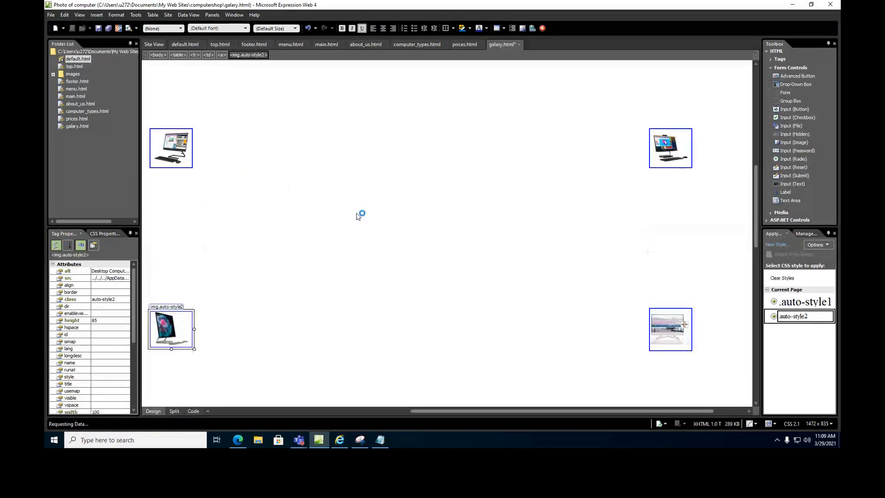
{"action": "right_click", "coordinate": [695, 320]}
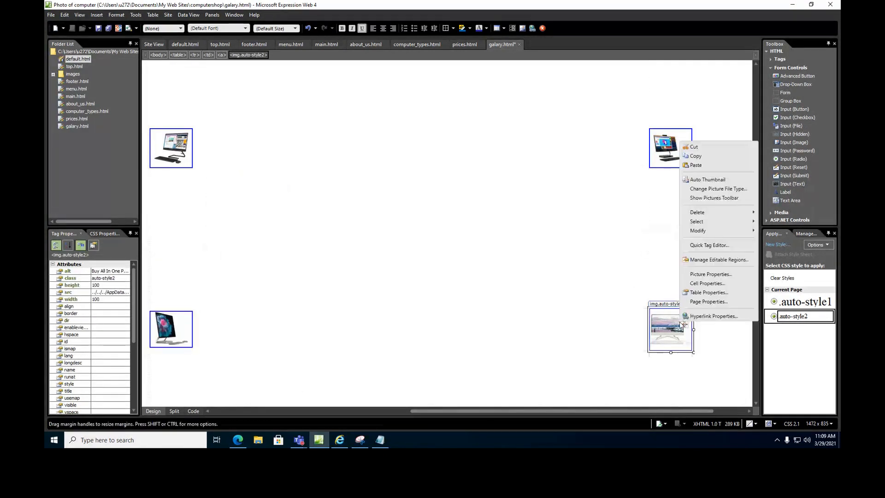
{"action": "left_click", "coordinate": [705, 181]}
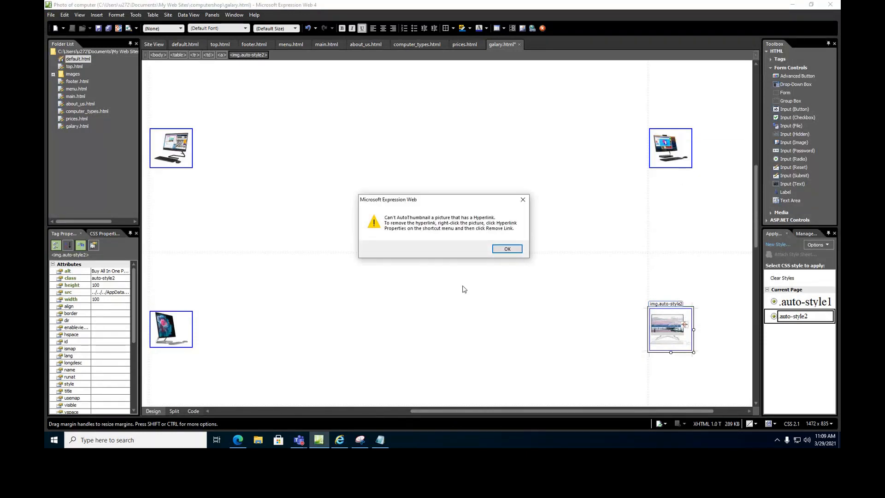
{"action": "left_click", "coordinate": [505, 249]}
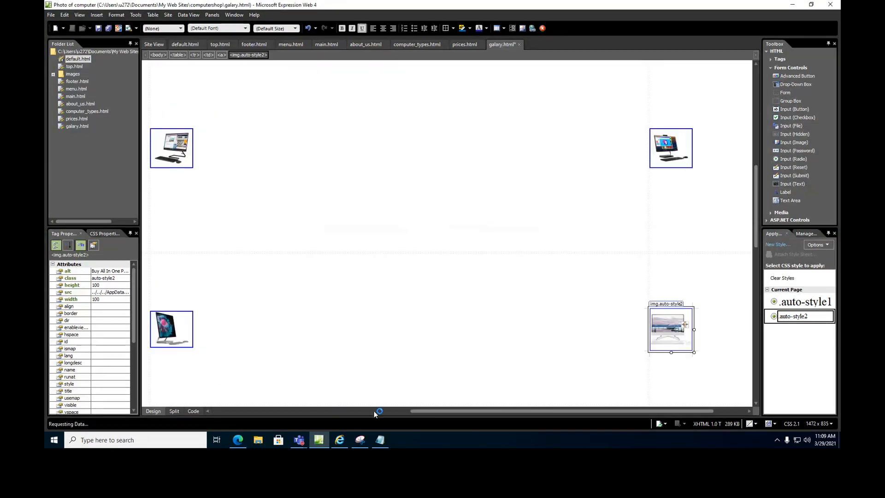
{"action": "left_click_drag", "start_coordinate": [422, 411], "coordinate": [207, 411]}
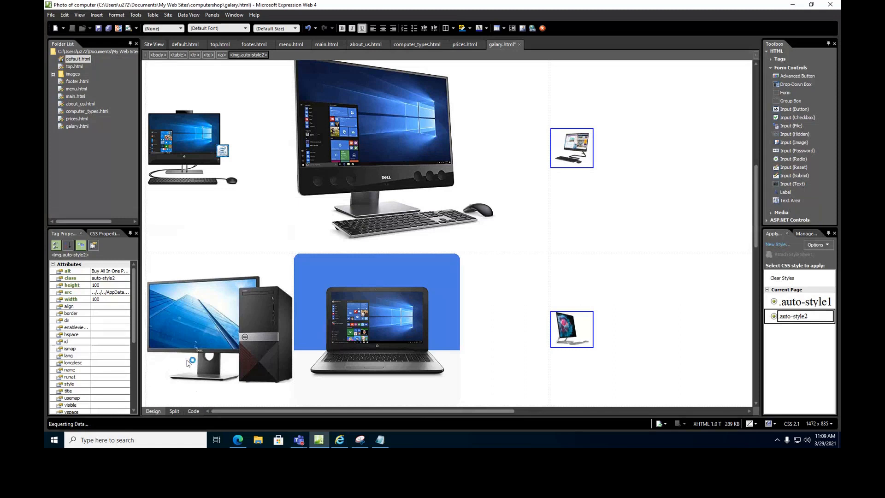
Auto Thumbnail the top-left computer, Dell monitor, monitor-and-tower, laptop, all-in-one and Dell computer pictures.
{"action": "right_click", "coordinate": [184, 128]}
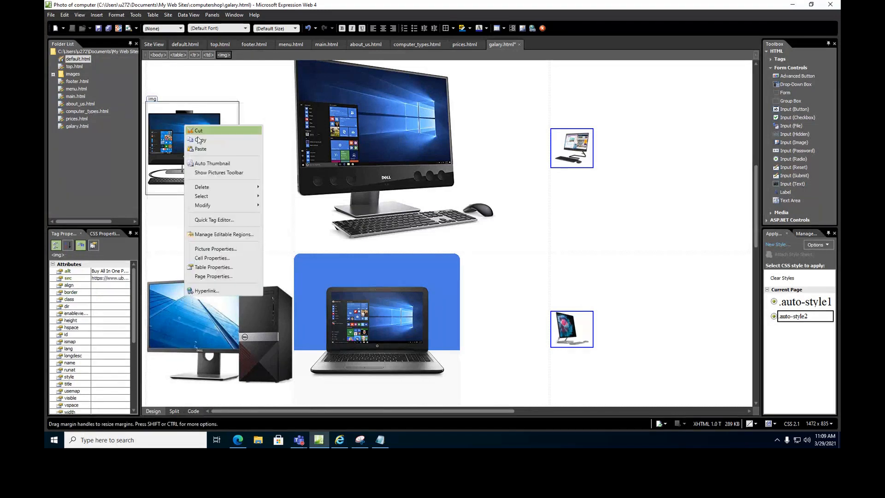
{"action": "left_click", "coordinate": [209, 171]}
{"action": "right_click", "coordinate": [308, 136]}
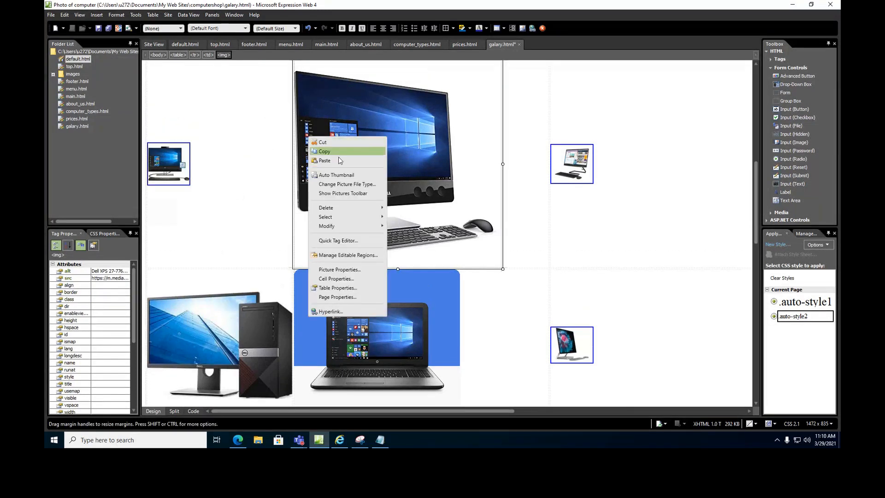
{"action": "left_click", "coordinate": [341, 178]}
{"action": "right_click", "coordinate": [238, 181]}
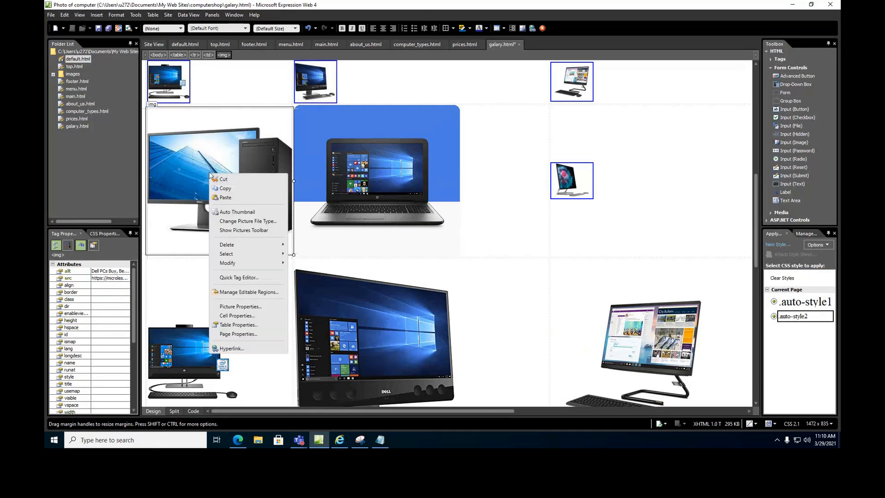
{"action": "left_click", "coordinate": [236, 212]}
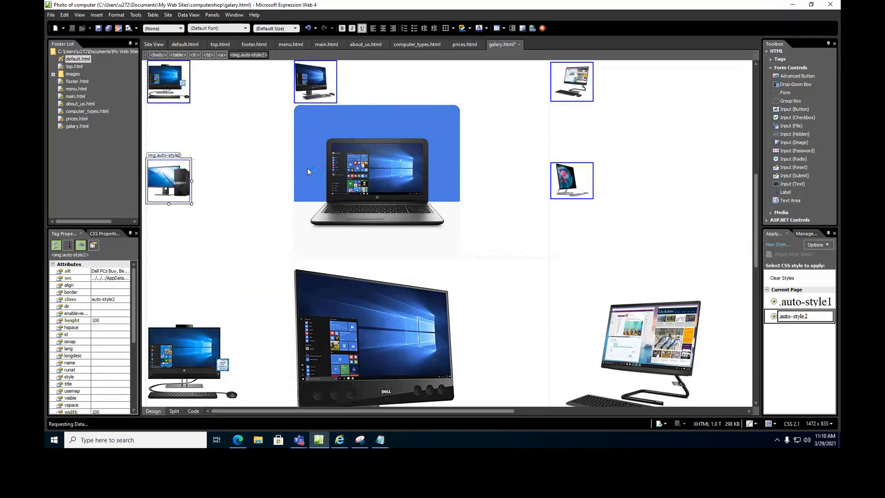
{"action": "right_click", "coordinate": [309, 169]}
{"action": "left_click", "coordinate": [335, 207]}
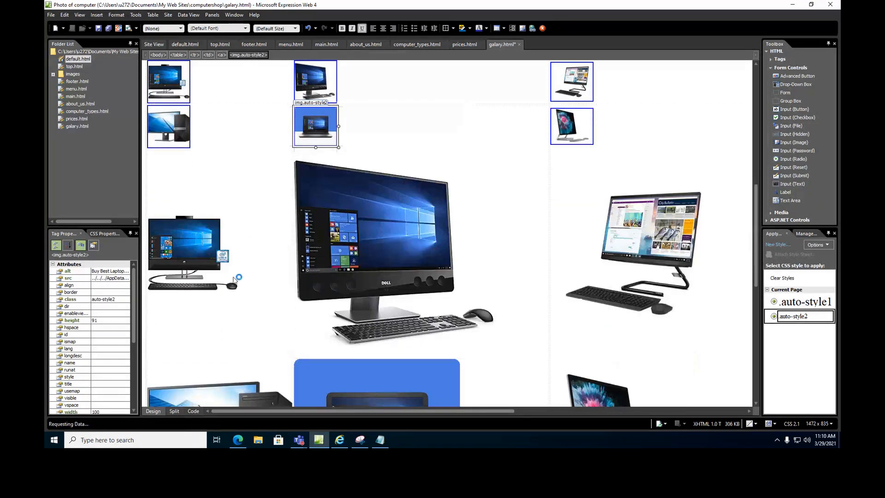
{"action": "right_click", "coordinate": [200, 245]}
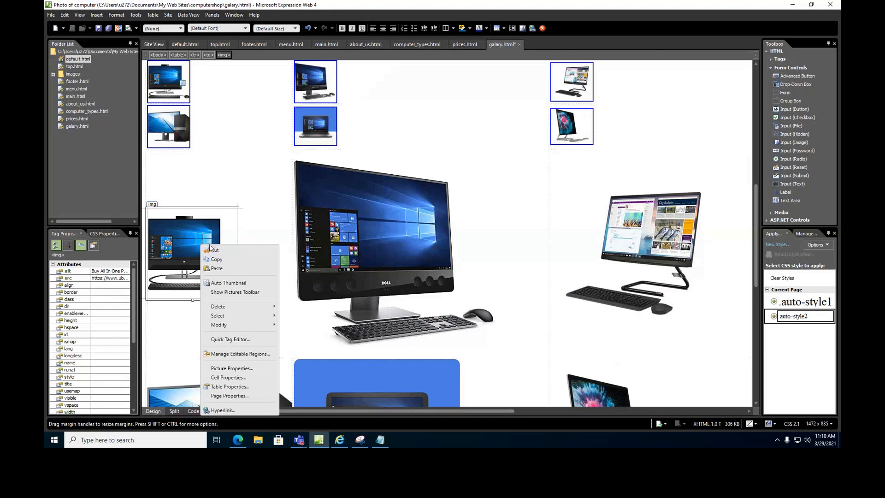
{"action": "left_click", "coordinate": [230, 283]}
{"action": "right_click", "coordinate": [325, 237]}
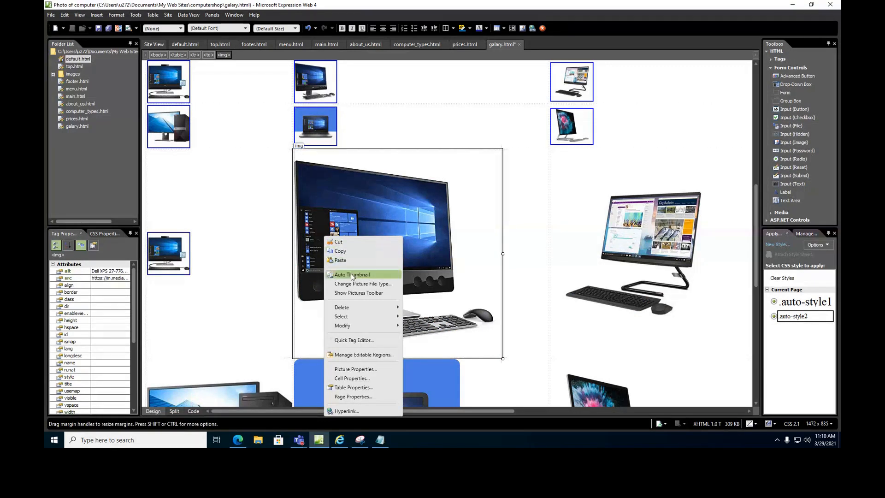
{"action": "left_click", "coordinate": [351, 276]}
Thumbnail the lower monitor-and-tower, laptop, Surface Studio, Lenovo all-in-one and gaming PC pictures.
{"action": "right_click", "coordinate": [217, 343]}
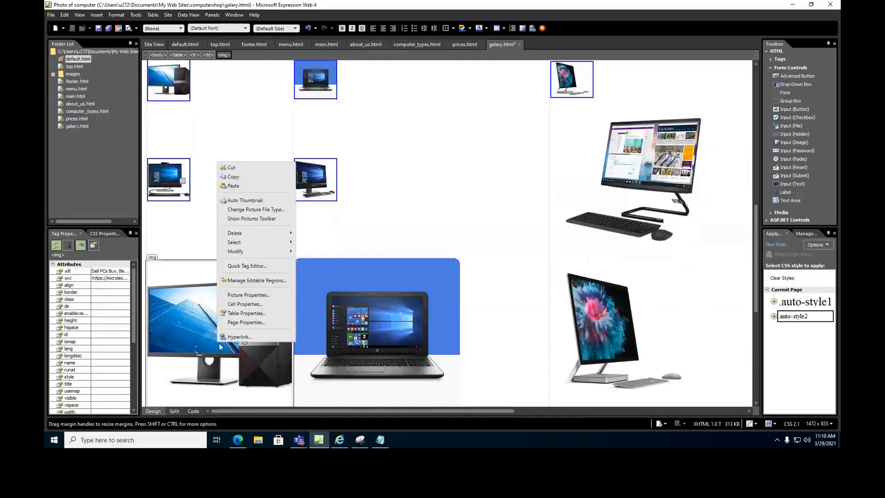
{"action": "left_click", "coordinate": [244, 202]}
{"action": "right_click", "coordinate": [326, 283]}
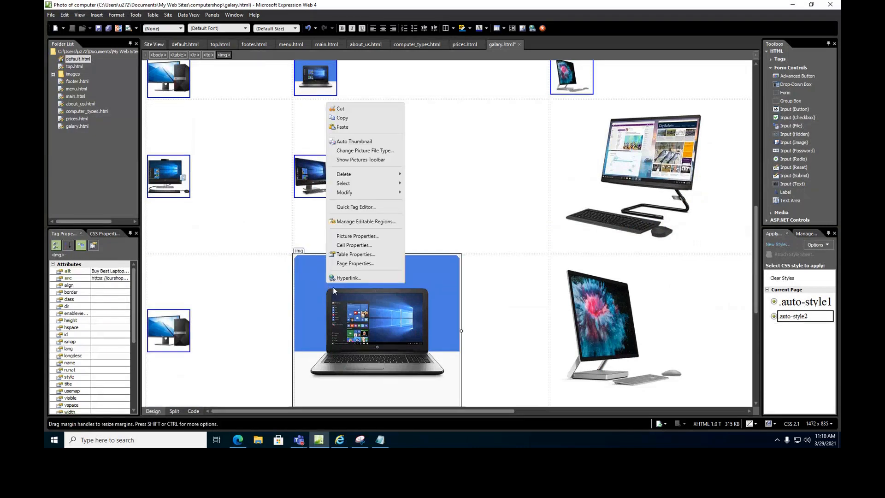
{"action": "left_click", "coordinate": [354, 141]}
{"action": "right_click", "coordinate": [585, 308]}
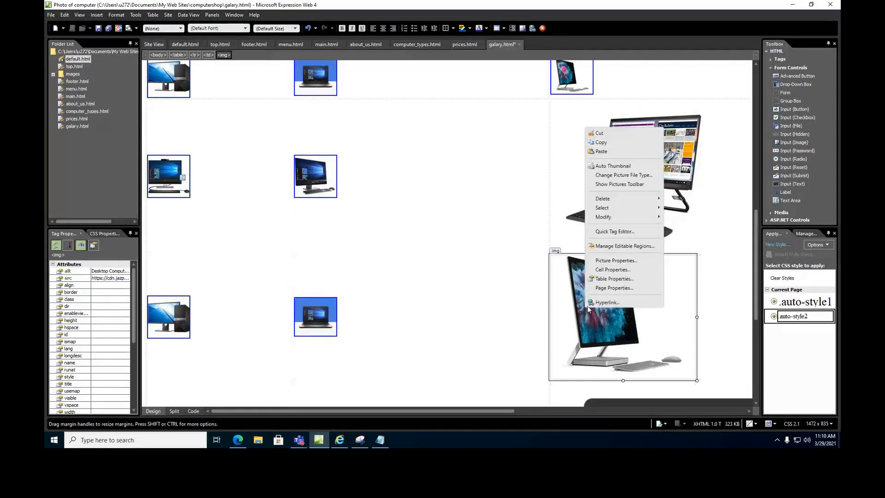
{"action": "left_click", "coordinate": [618, 163]}
{"action": "right_click", "coordinate": [621, 160]}
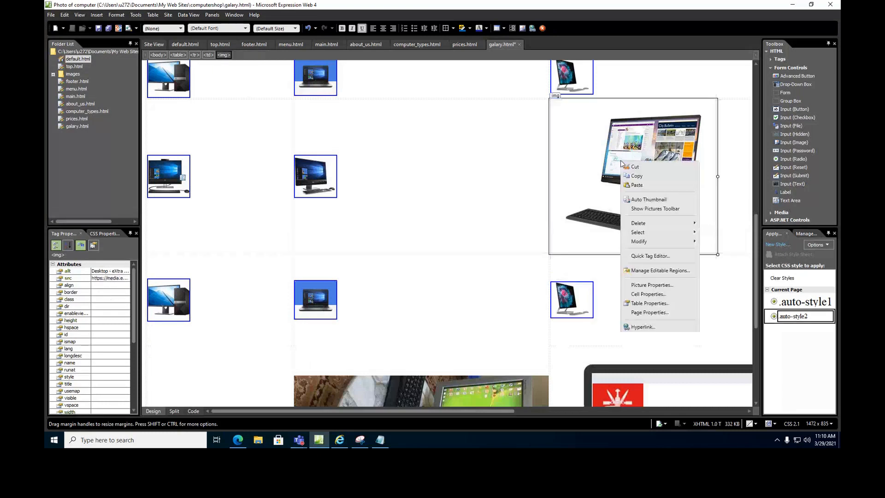
{"action": "left_click", "coordinate": [637, 198]}
{"action": "scroll", "coordinate": [526, 341], "scroll_direction": "down", "scroll_amount": 2}
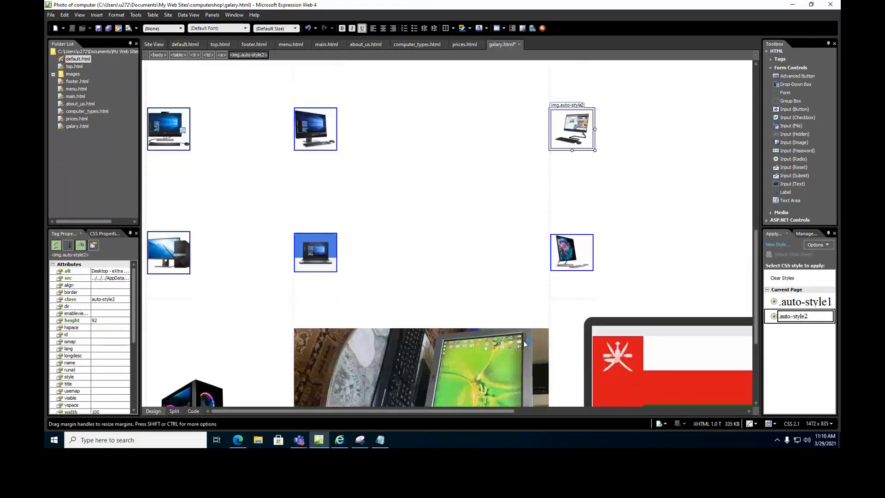
{"action": "scroll", "coordinate": [154, 373], "scroll_direction": "down", "scroll_amount": 3}
{"action": "right_click", "coordinate": [198, 397]}
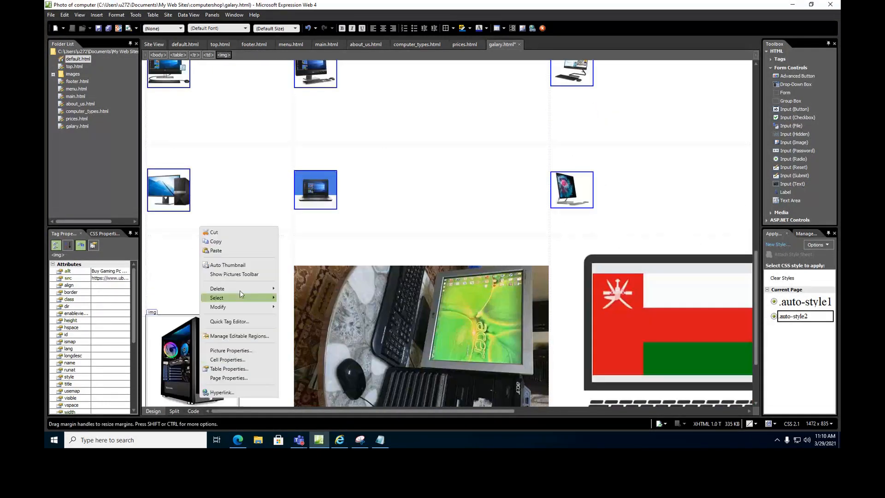
{"action": "left_click", "coordinate": [248, 264]}
Thumbnail the remaining desktop, flag laptop, Lenovo monitor, Dell desktop, laptop and all-in-one pictures.
{"action": "scroll", "coordinate": [325, 305], "scroll_direction": "down", "scroll_amount": 2}
{"action": "right_click", "coordinate": [325, 306]}
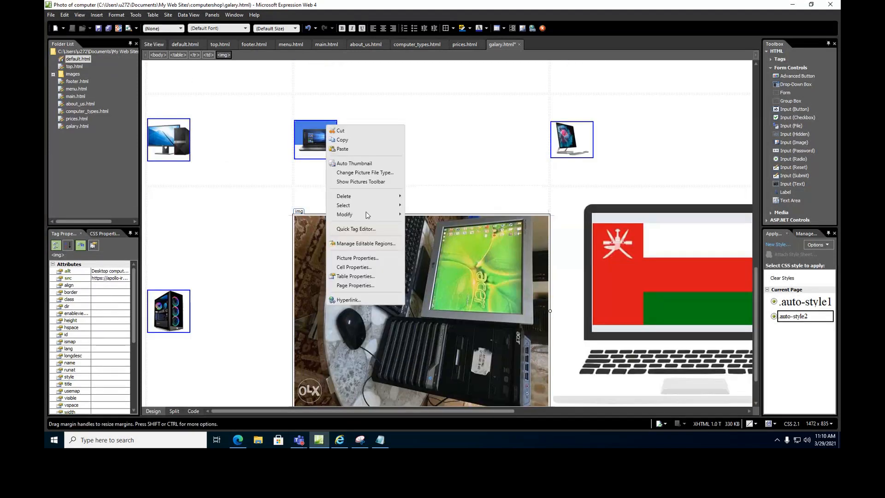
{"action": "left_click", "coordinate": [364, 165]}
{"action": "right_click", "coordinate": [561, 262]}
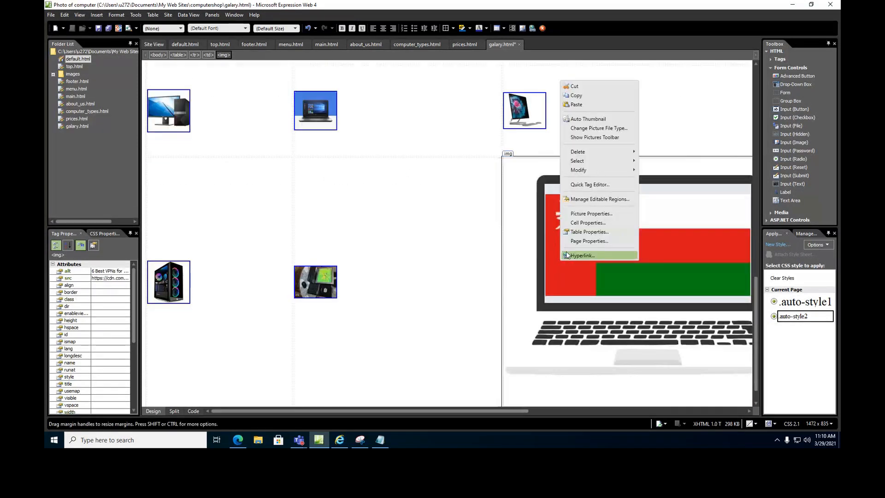
{"action": "left_click", "coordinate": [589, 119]}
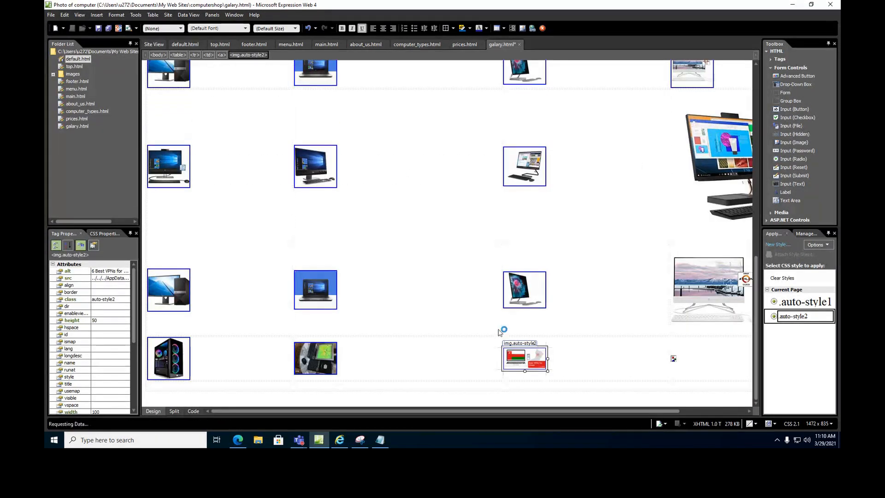
{"action": "left_click_drag", "start_coordinate": [512, 412], "coordinate": [580, 413]}
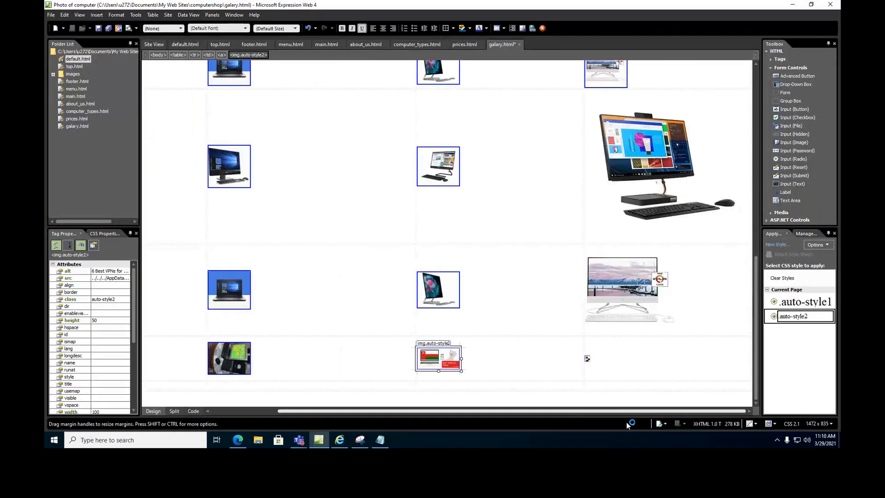
{"action": "right_click", "coordinate": [644, 149]}
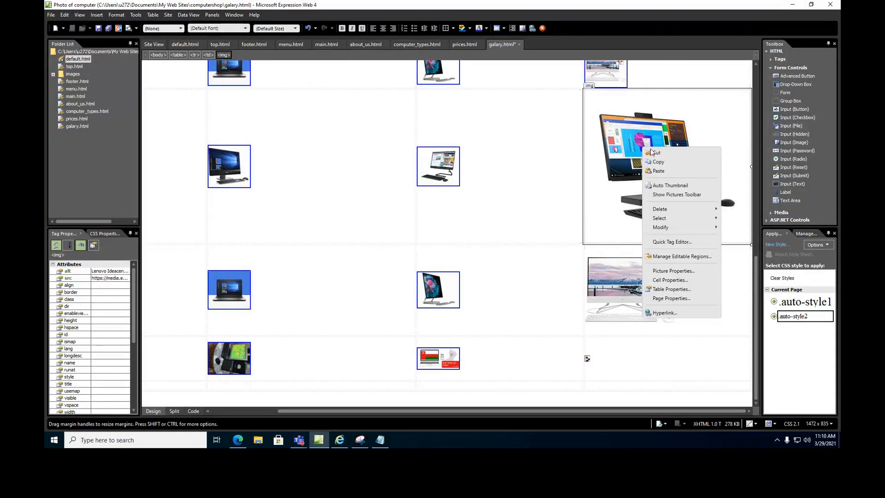
{"action": "left_click", "coordinate": [663, 184]}
{"action": "scroll", "coordinate": [256, 170], "scroll_direction": "up", "scroll_amount": 3}
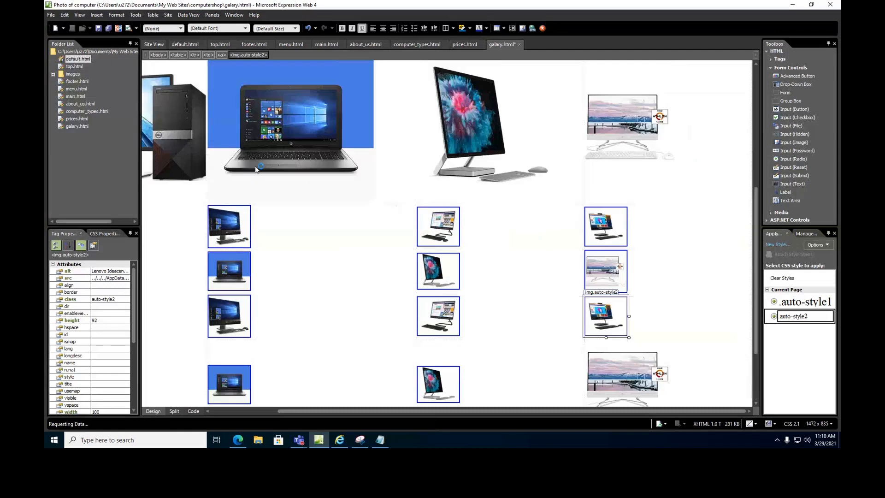
{"action": "right_click", "coordinate": [172, 135]}
{"action": "left_click", "coordinate": [192, 170]}
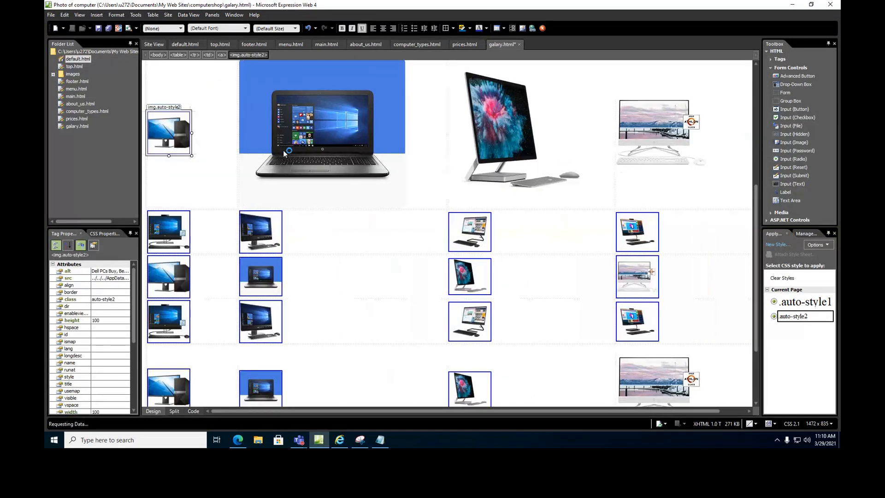
{"action": "right_click", "coordinate": [322, 126]}
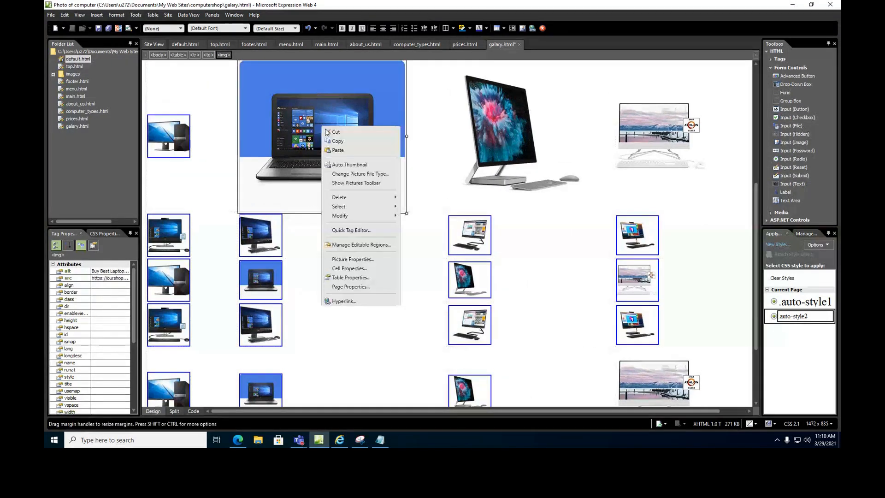
{"action": "left_click", "coordinate": [344, 165]}
{"action": "right_click", "coordinate": [484, 123]}
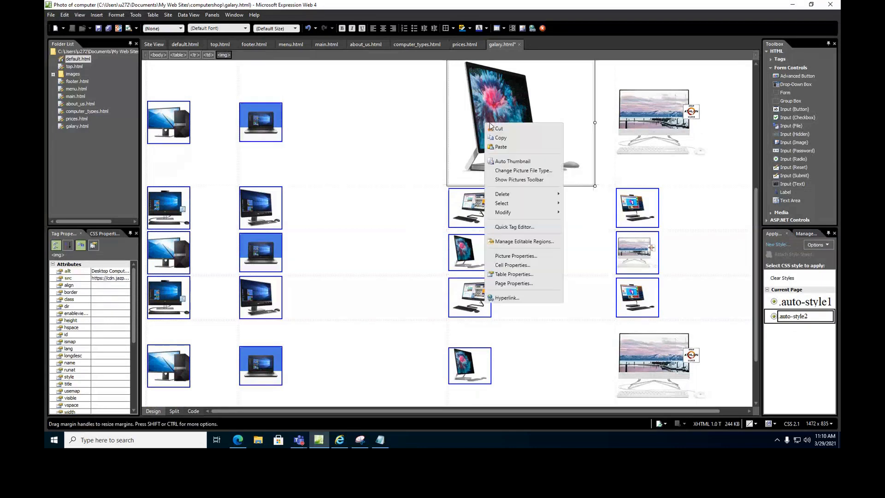
{"action": "left_click", "coordinate": [508, 161]}
{"action": "right_click", "coordinate": [630, 107]}
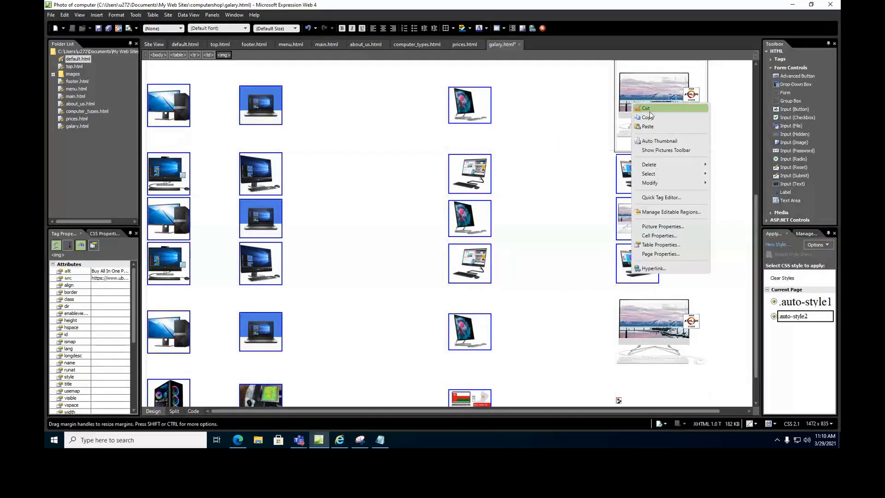
{"action": "left_click", "coordinate": [651, 144]}
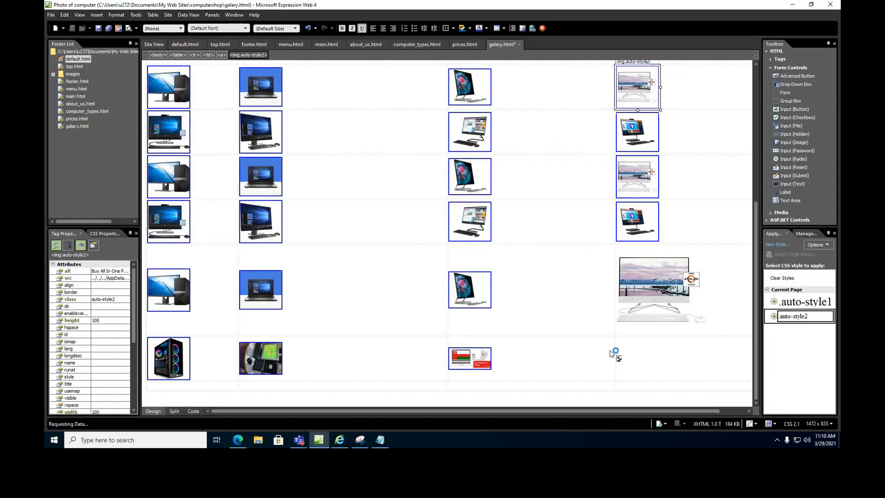
Save galary.html, storing its embedded images as files in the site.
{"action": "left_click", "coordinate": [623, 364]}
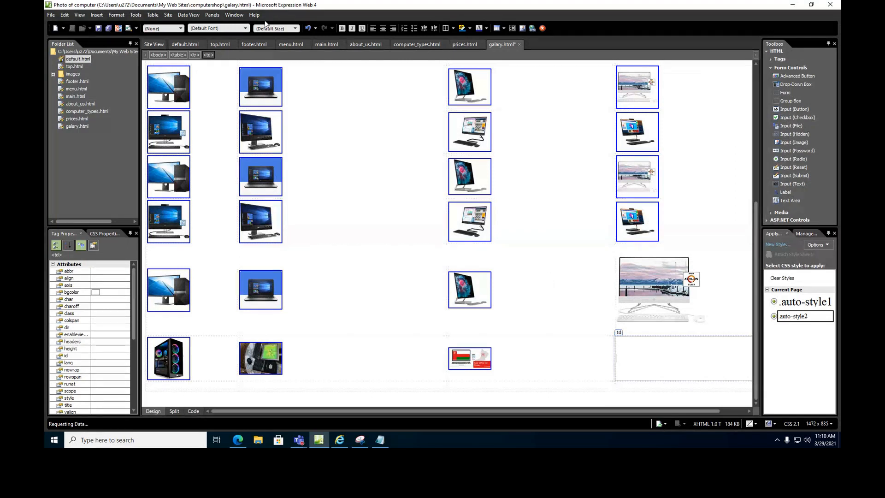
{"action": "left_click", "coordinate": [97, 28]}
{"action": "left_click", "coordinate": [493, 278]}
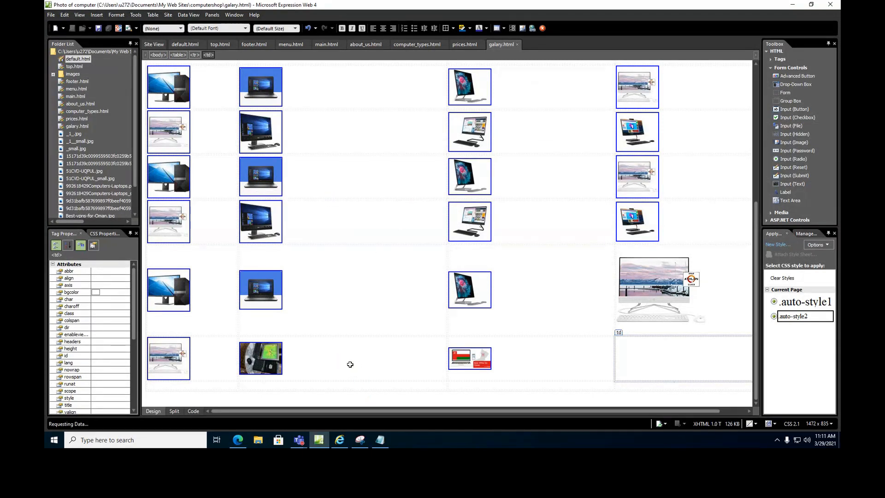
Select all of galary.html's content and centre it on the page.
{"action": "key", "text": "ctrl+a"}
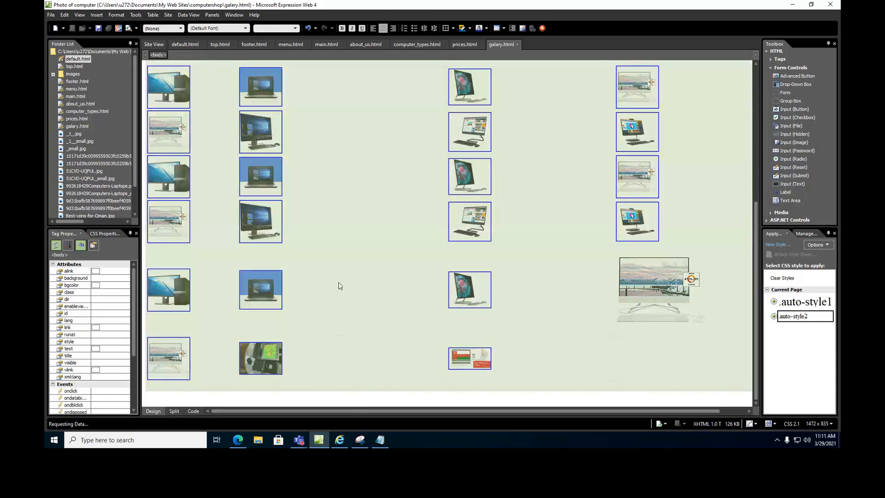
{"action": "left_click", "coordinate": [383, 29]}
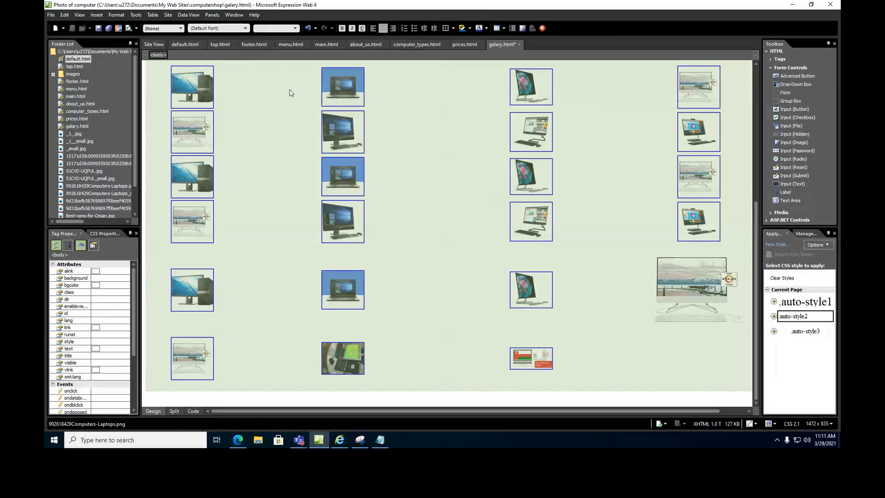
{"action": "left_click", "coordinate": [153, 15]}
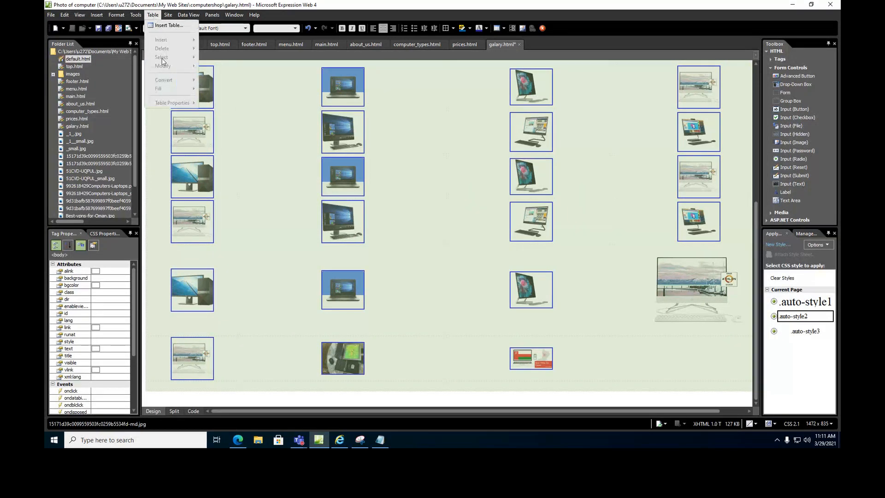
{"action": "left_click", "coordinate": [368, 238]}
Change the photo table's width from 100 to 50 percent in Table Properties.
{"action": "left_click", "coordinate": [270, 135]}
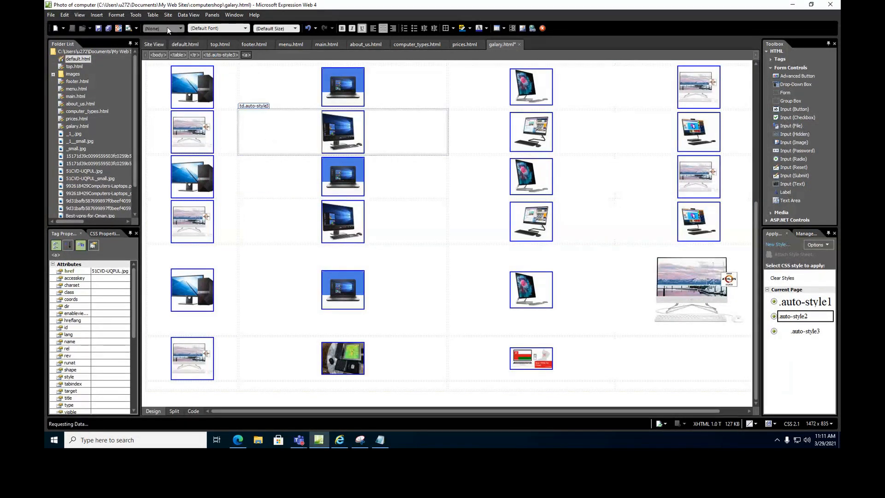
{"action": "left_click", "coordinate": [152, 15]}
{"action": "mouse_move", "coordinate": [175, 103]}
{"action": "left_click", "coordinate": [211, 104]}
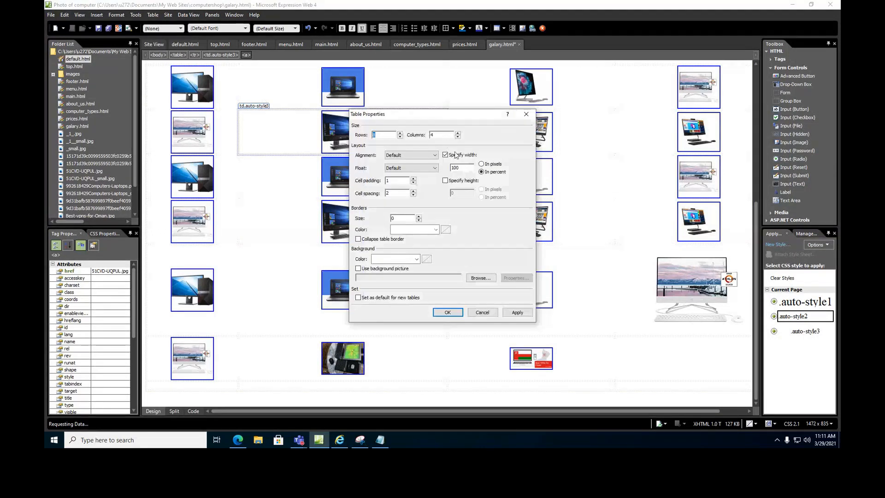
{"action": "double_click", "coordinate": [462, 167]}
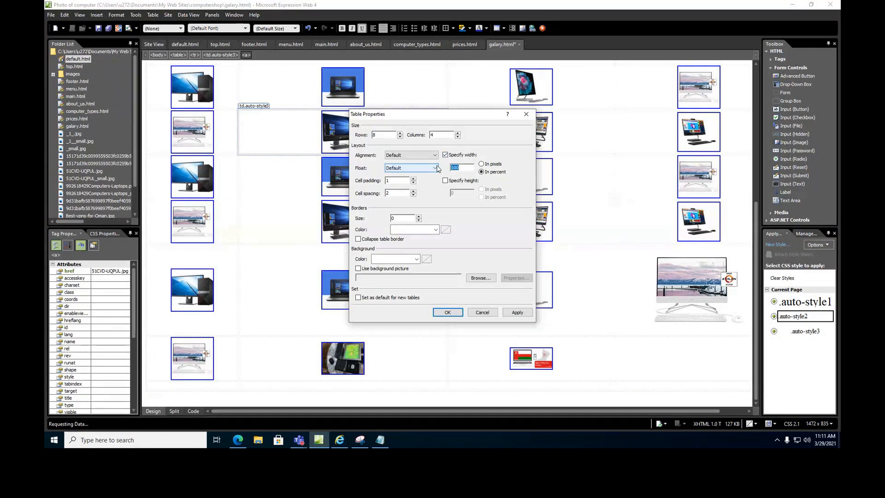
{"action": "left_click", "coordinate": [446, 313]}
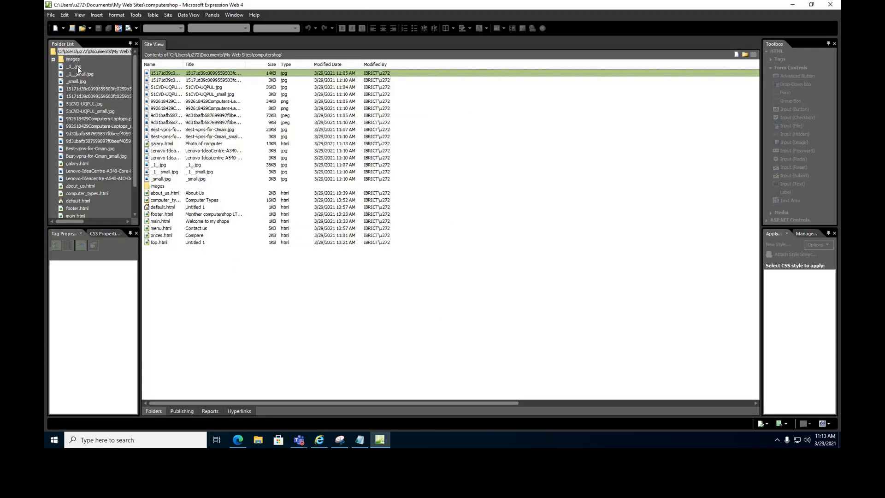
Move the loose jpg files, including both Lenovo images, into the images folder and open default.html.
{"action": "left_click_drag", "start_coordinate": [82, 81], "coordinate": [81, 156]}
{"action": "left_click_drag", "start_coordinate": [73, 120], "coordinate": [76, 63]}
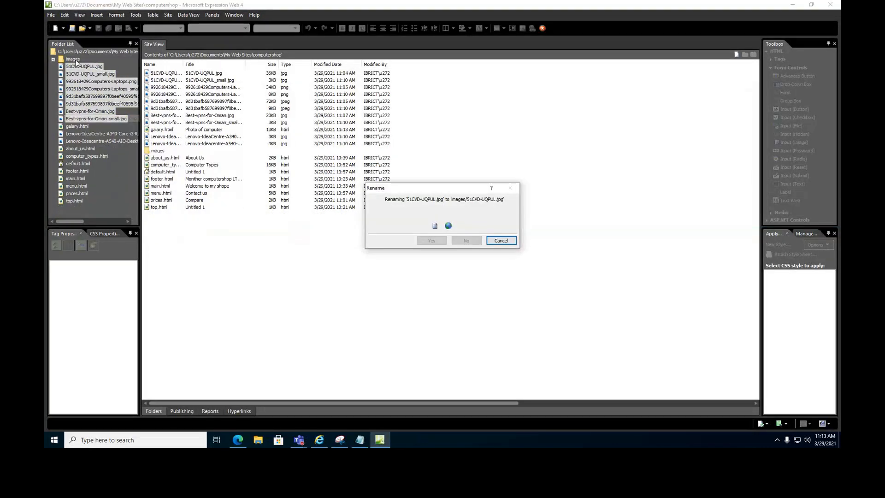
{"action": "left_click", "coordinate": [70, 74]}
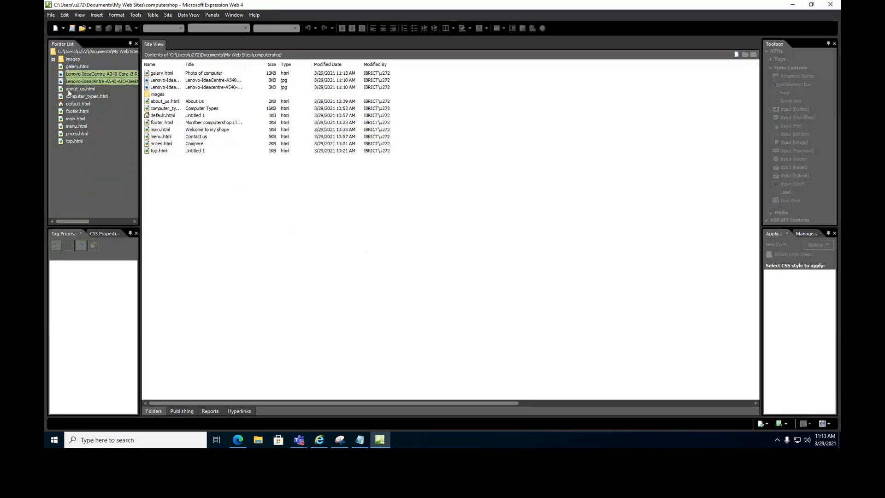
{"action": "left_click", "coordinate": [72, 82], "text": "shift"}
{"action": "left_click_drag", "start_coordinate": [73, 82], "coordinate": [62, 60]}
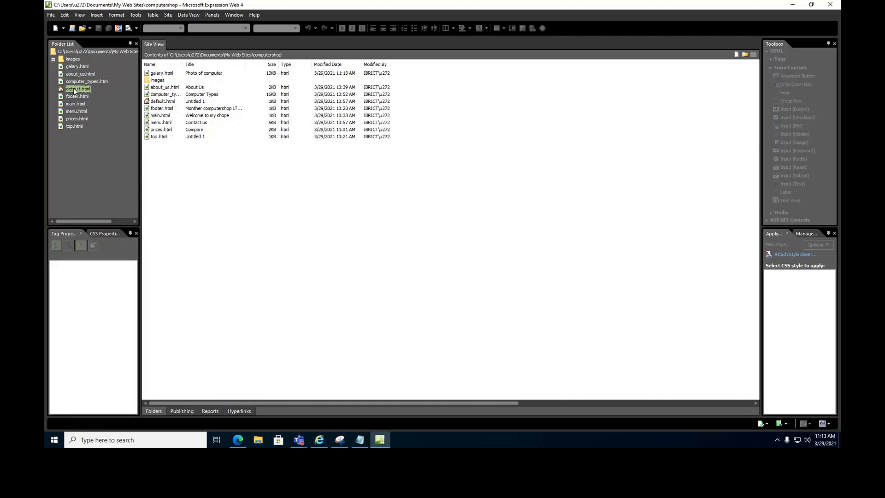
{"action": "double_click", "coordinate": [73, 89]}
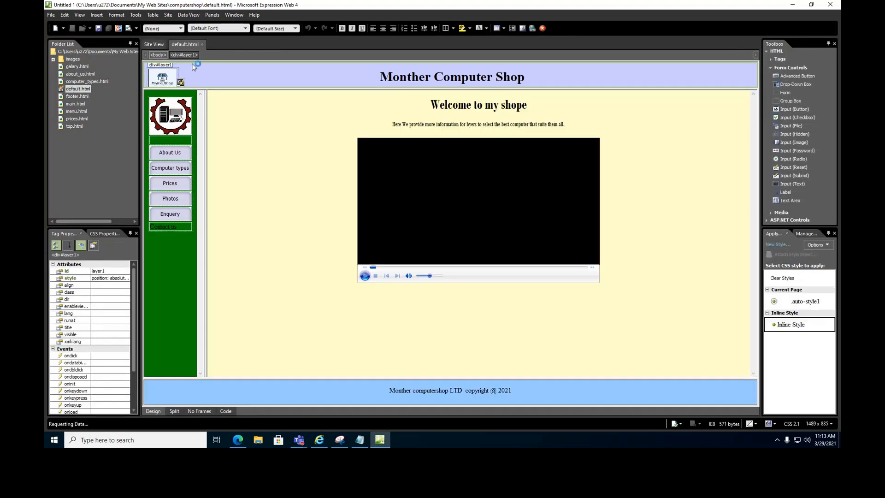
Open galary.html and auto-thumbnail the first three large photos, starting with the computer photo.
{"action": "double_click", "coordinate": [78, 67]}
{"action": "left_click", "coordinate": [262, 189]}
{"action": "right_click", "coordinate": [262, 189]}
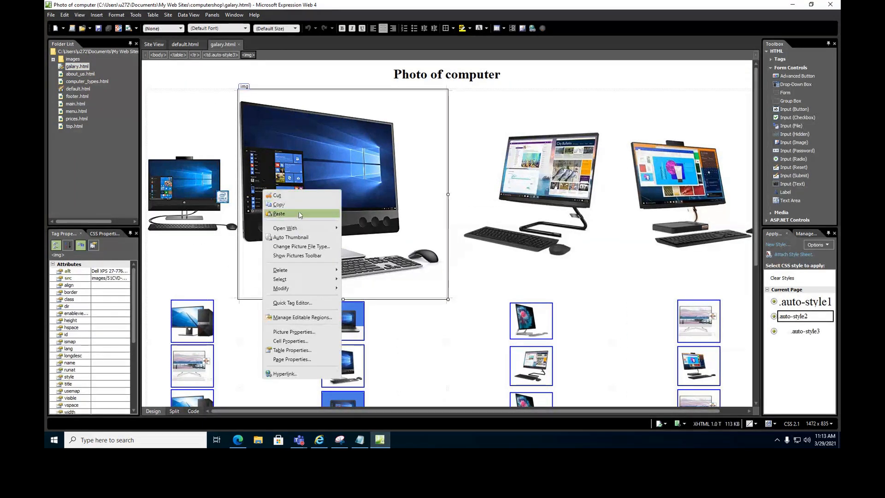
{"action": "left_click", "coordinate": [295, 238]}
{"action": "right_click", "coordinate": [377, 168]}
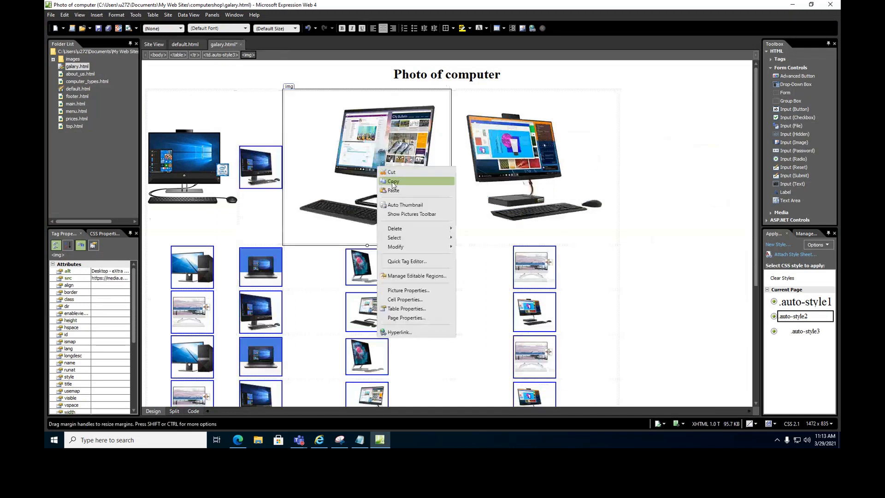
{"action": "left_click", "coordinate": [401, 205]}
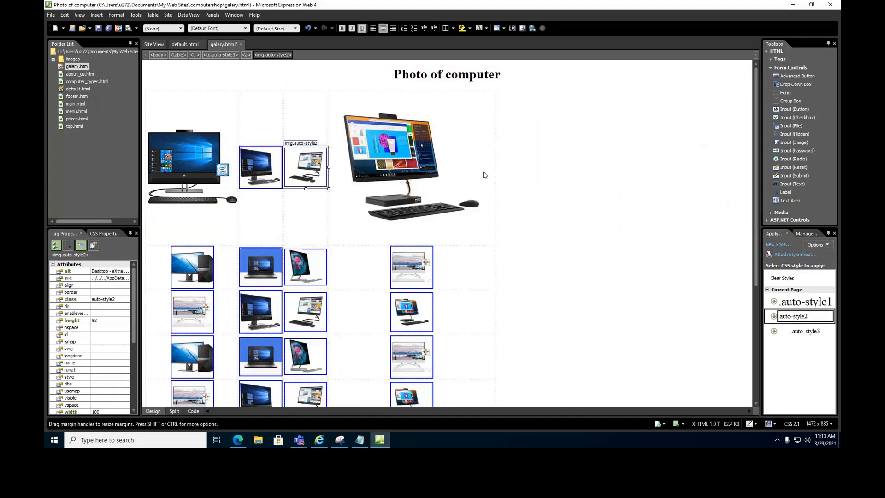
{"action": "right_click", "coordinate": [434, 165]}
{"action": "left_click", "coordinate": [442, 198]}
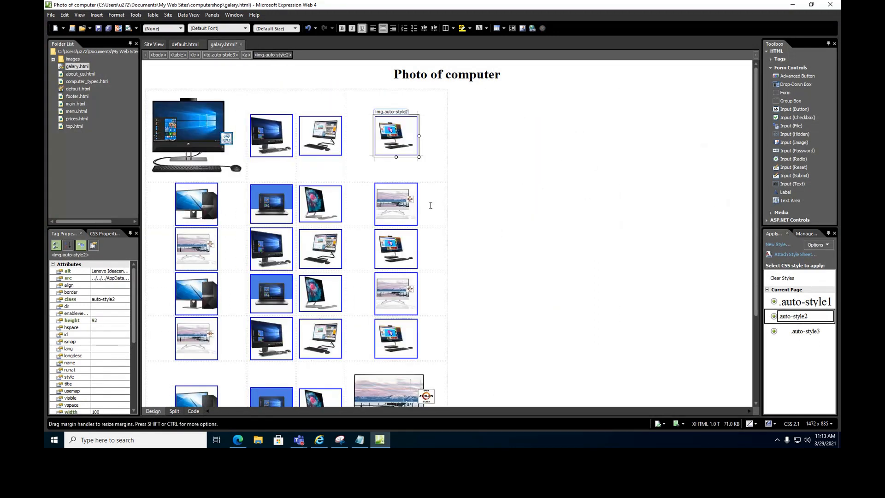
Auto-thumbnail the bottom and top photos and save, bringing up the four embedded images.
{"action": "scroll", "coordinate": [431, 206], "scroll_direction": "down", "scroll_amount": 5}
{"action": "right_click", "coordinate": [401, 274]}
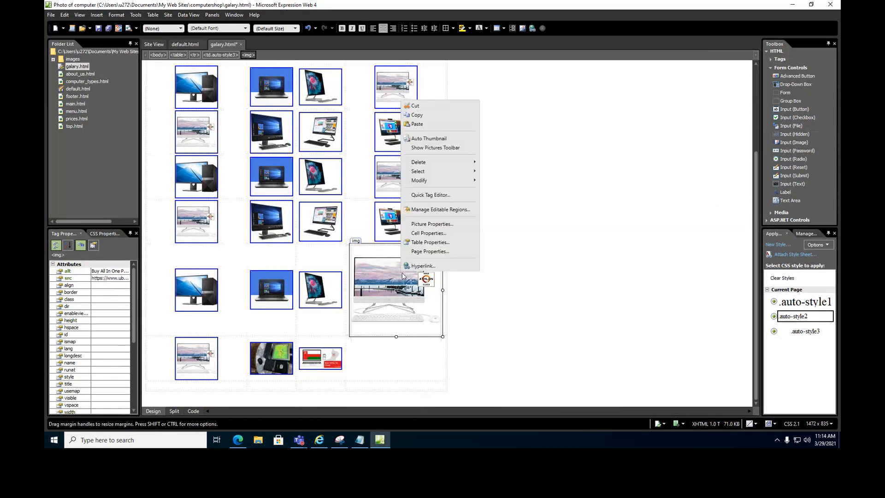
{"action": "left_click", "coordinate": [430, 138]}
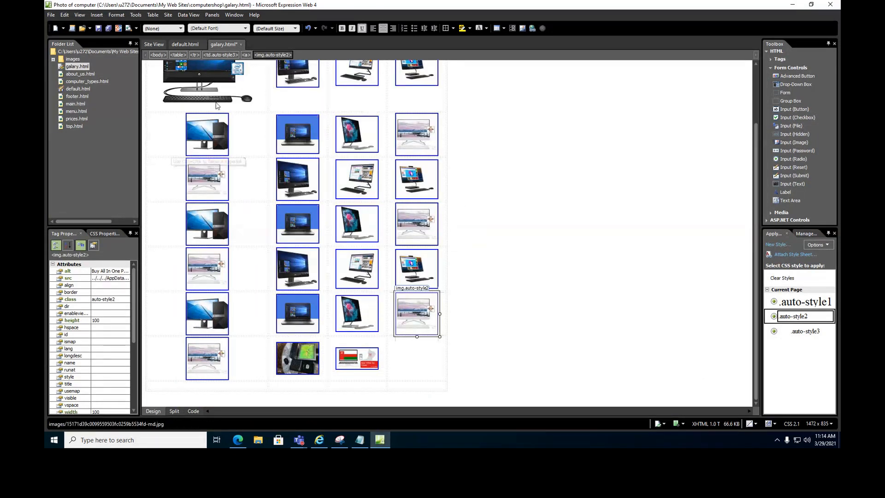
{"action": "scroll", "coordinate": [215, 105], "scroll_direction": "up", "scroll_amount": 3}
{"action": "right_click", "coordinate": [208, 116]}
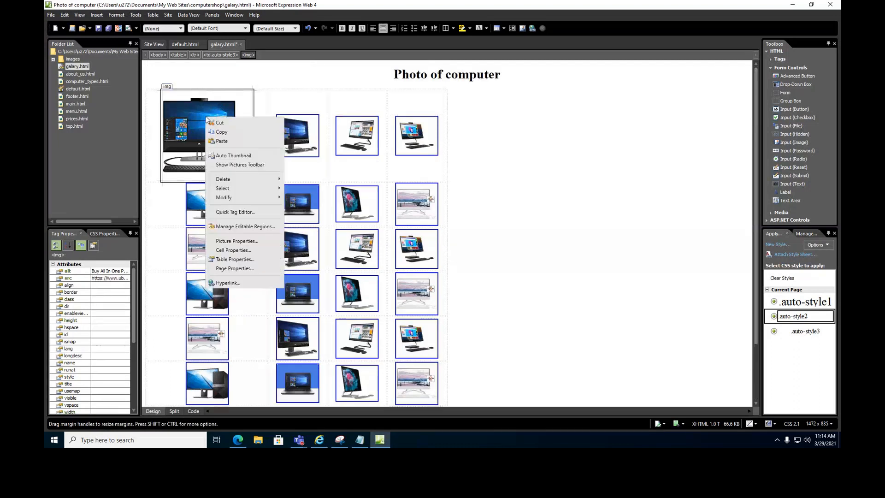
{"action": "left_click", "coordinate": [233, 156]}
{"action": "left_click", "coordinate": [98, 29]}
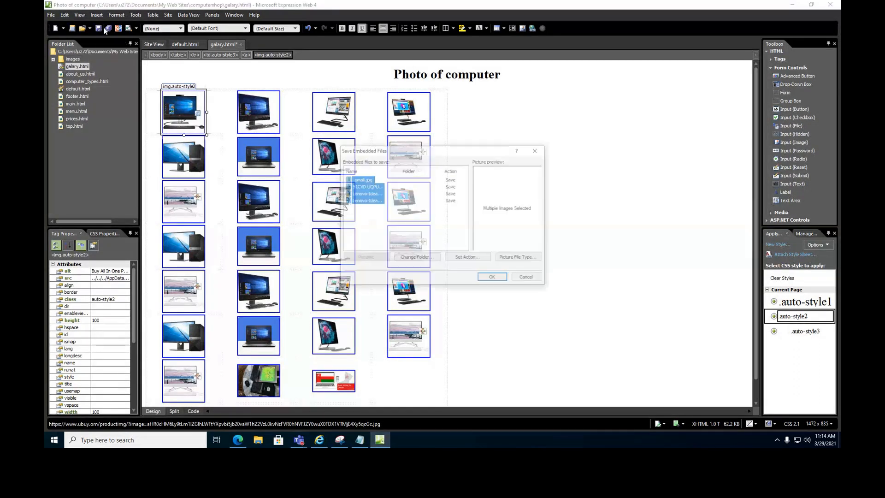
Save the four embedded thumbnail images and drag them into the images folder.
{"action": "left_click", "coordinate": [495, 278]}
{"action": "left_click", "coordinate": [86, 149], "text": "ctrl"}
{"action": "left_click", "coordinate": [84, 141], "text": "ctrl"}
{"action": "left_click", "coordinate": [83, 134], "text": "ctrl"}
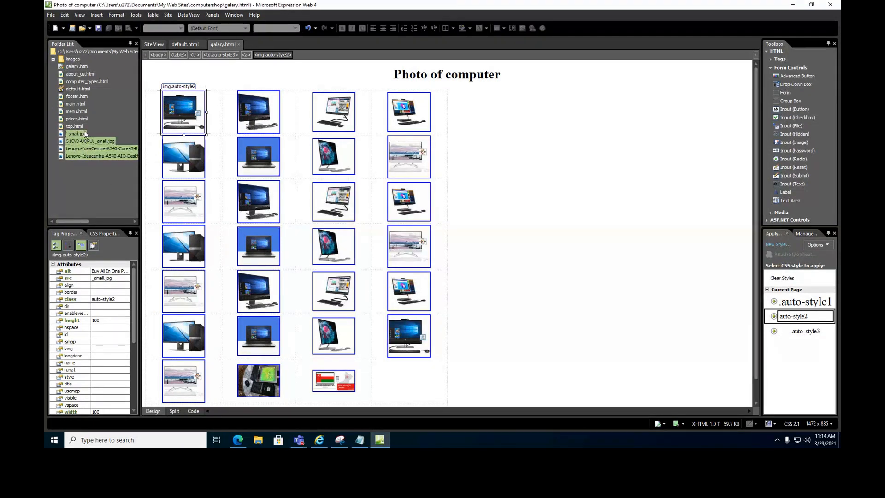
{"action": "left_click_drag", "start_coordinate": [84, 135], "coordinate": [78, 59]}
Replace the four existing image copies in images, then select the first photo's table cell.
{"action": "left_click", "coordinate": [462, 248]}
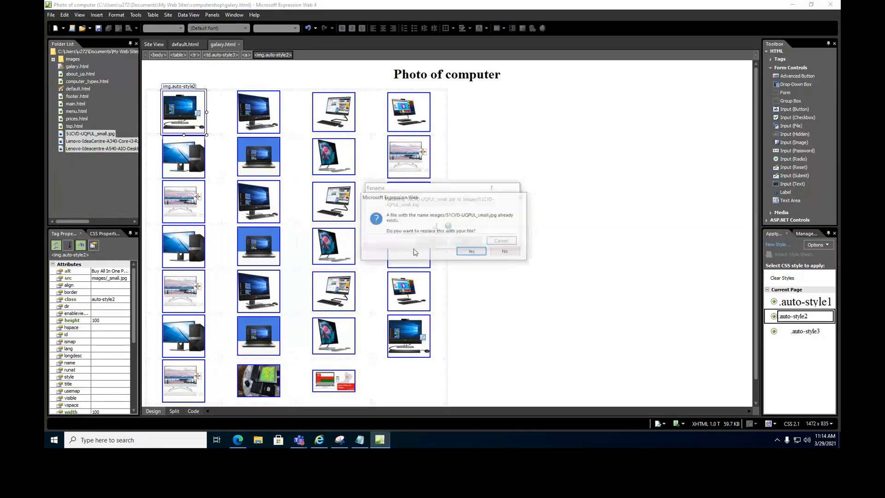
{"action": "left_click", "coordinate": [471, 253]}
{"action": "left_click", "coordinate": [471, 252]}
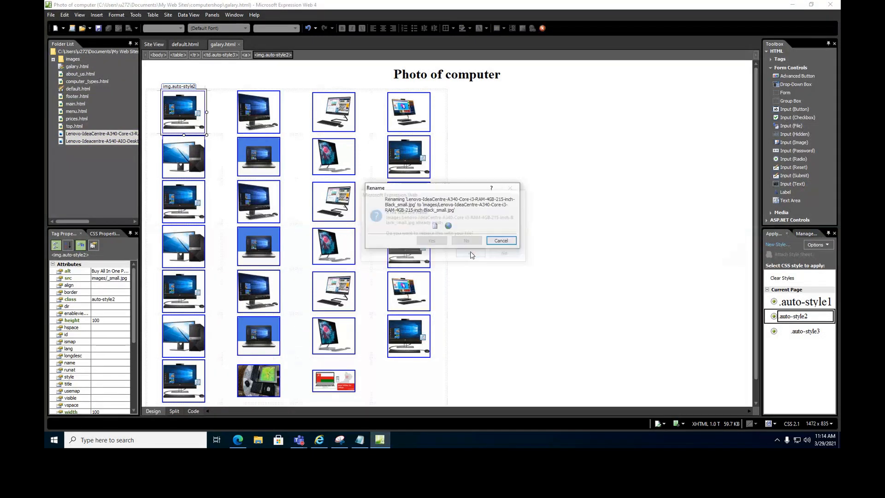
{"action": "left_click", "coordinate": [471, 252]}
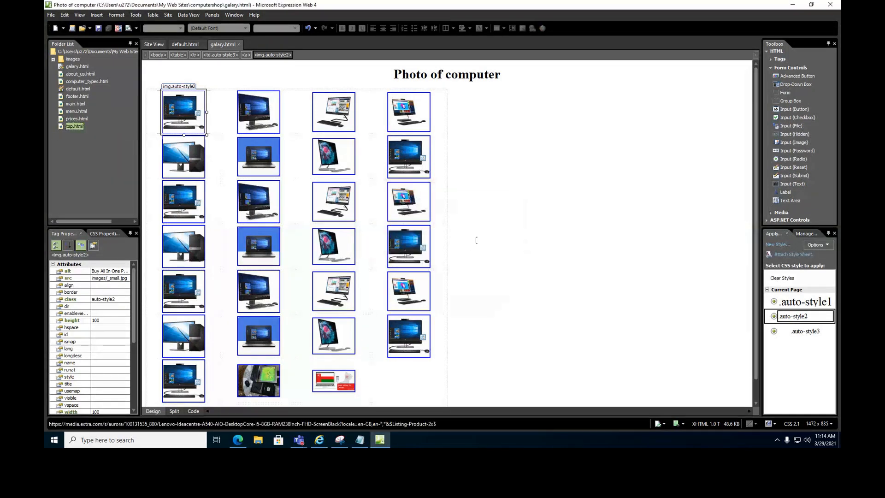
{"action": "left_click", "coordinate": [157, 85]}
{"action": "left_click", "coordinate": [207, 80]}
Select the whole photo table on galary.html and centre it on the page.
{"action": "left_click_drag", "start_coordinate": [228, 98], "coordinate": [397, 364]}
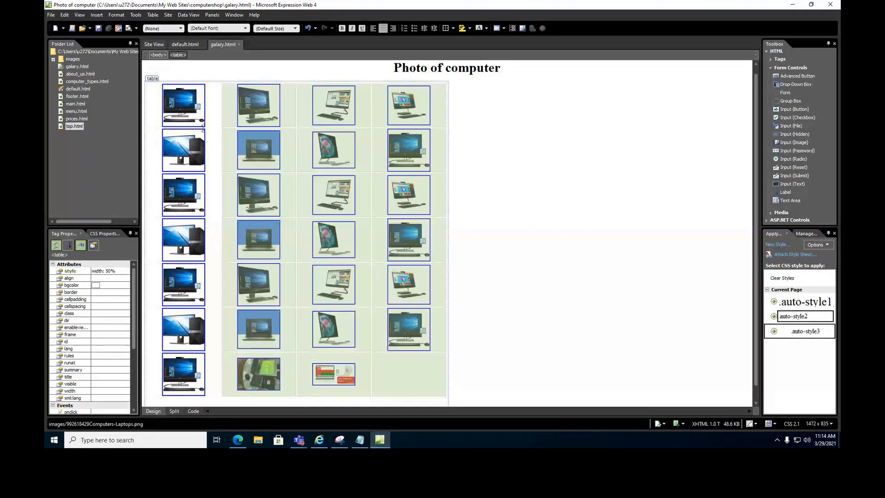
{"action": "left_click", "coordinate": [152, 77]}
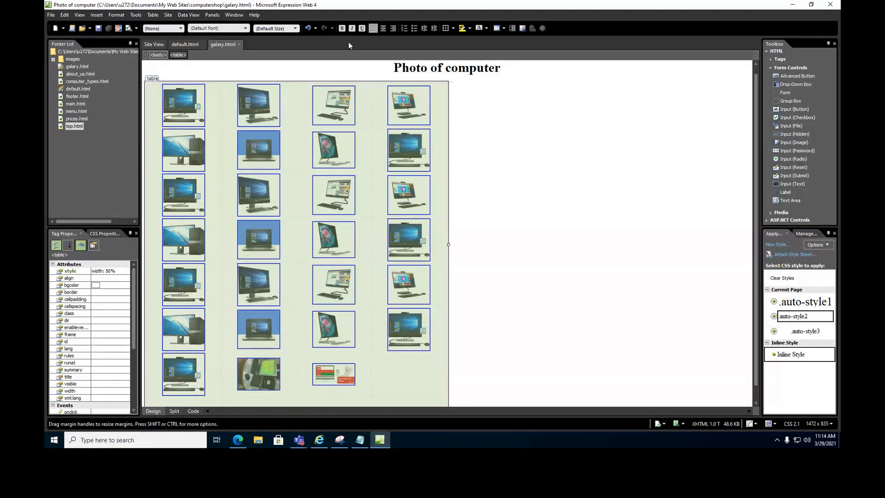
{"action": "left_click", "coordinate": [383, 29]}
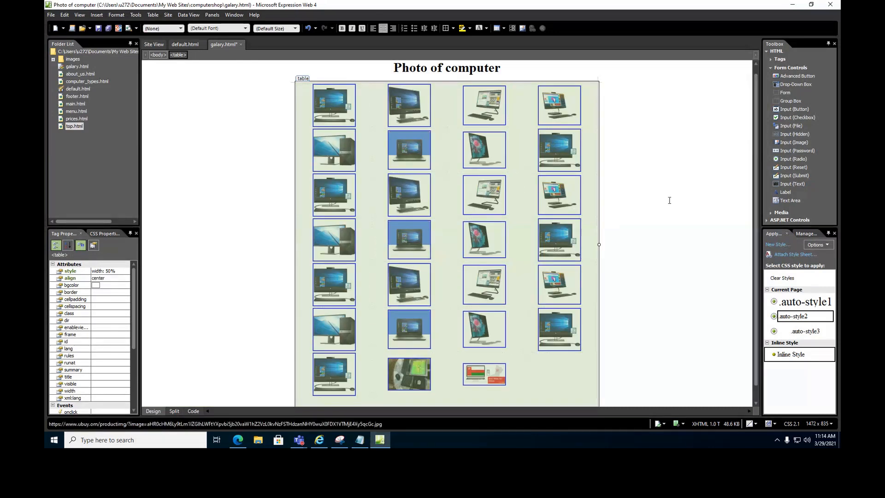
{"action": "left_click", "coordinate": [528, 330]}
Save galary.html, replacing the existing copy, and glance at the Internet Explorer preview.
{"action": "left_click", "coordinate": [98, 28]}
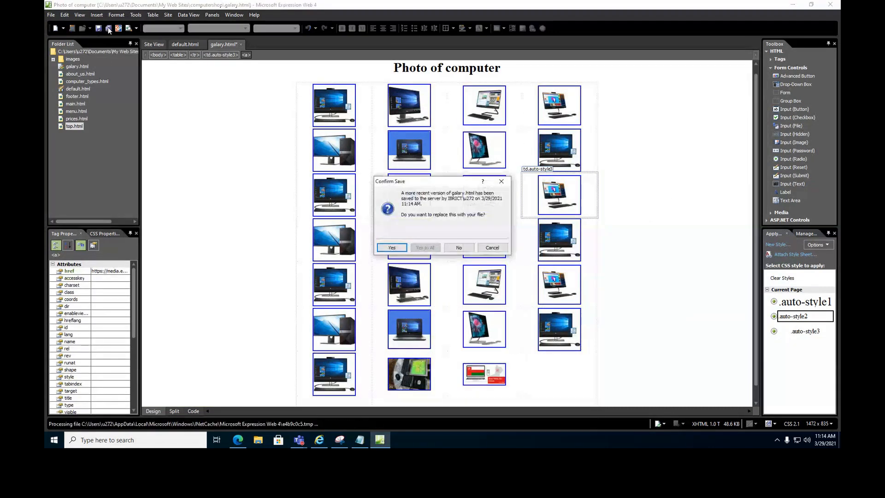
{"action": "left_click", "coordinate": [392, 247]}
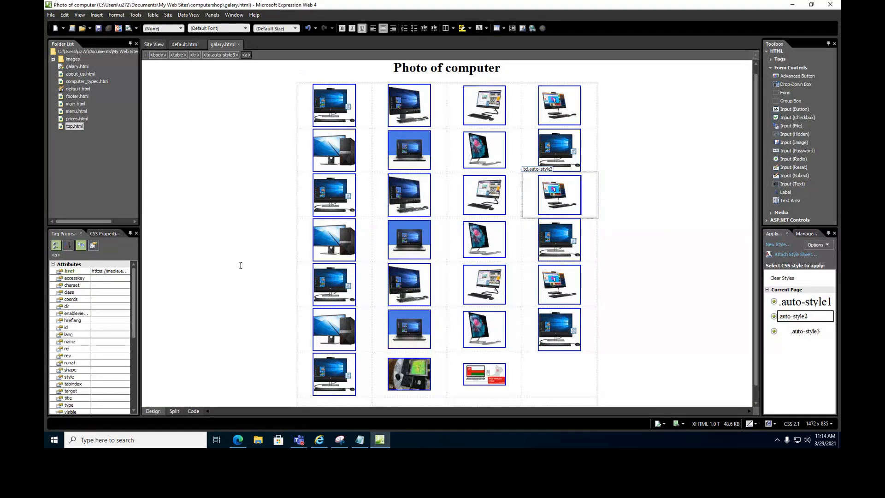
{"action": "left_click", "coordinate": [319, 441]}
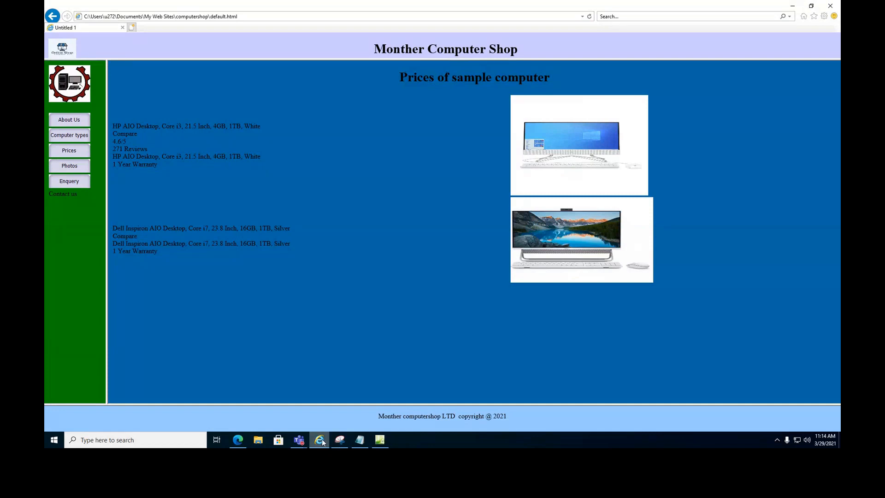
{"action": "left_click", "coordinate": [319, 440]}
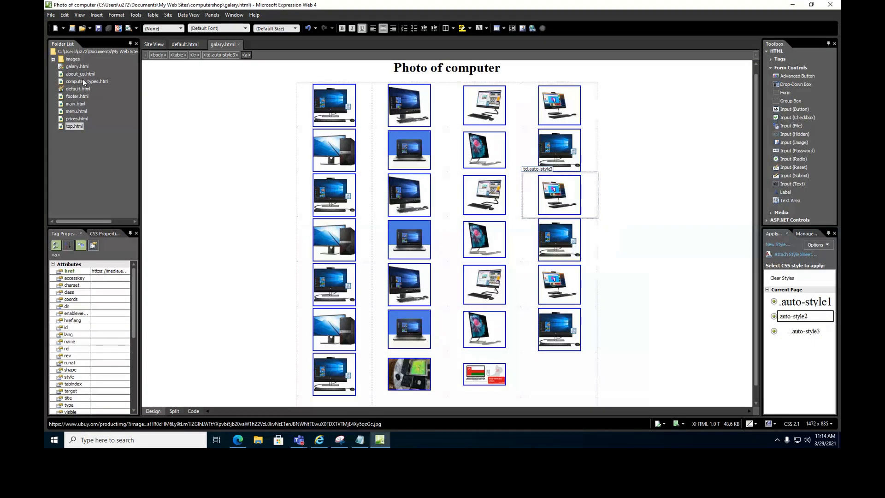
Open default.html and link the Photos interactive button to galary.html.
{"action": "double_click", "coordinate": [79, 88]}
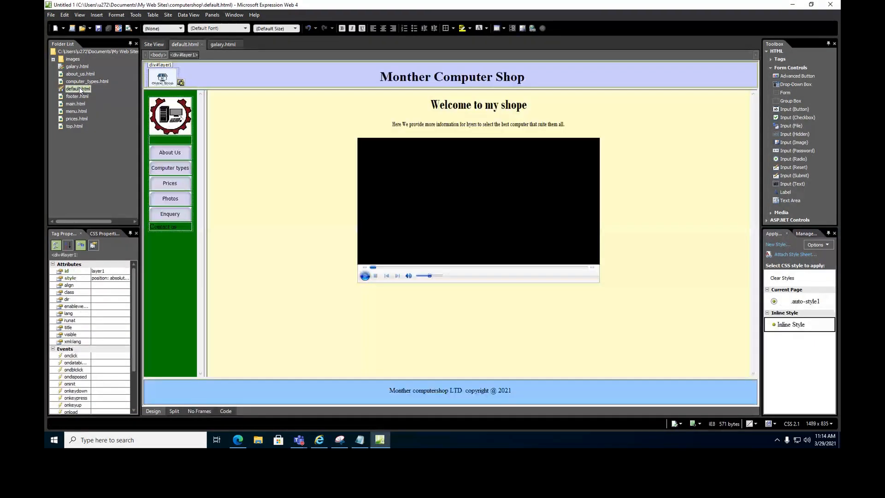
{"action": "double_click", "coordinate": [175, 198]}
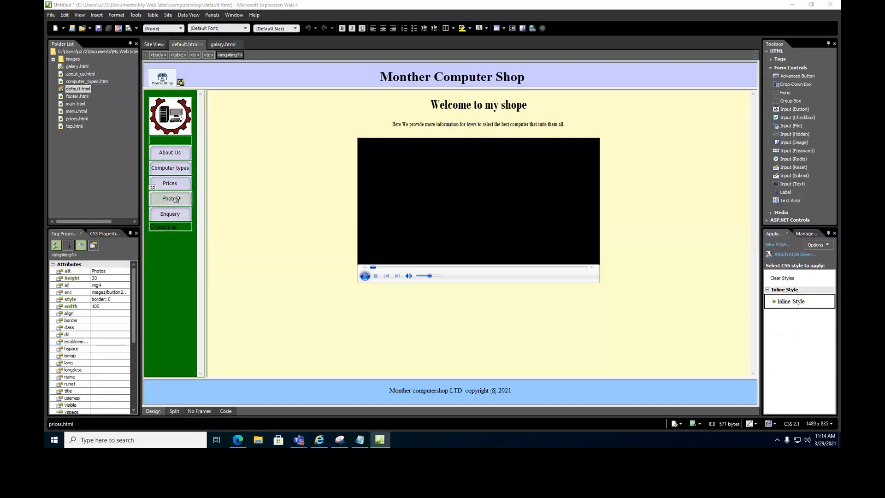
{"action": "left_click", "coordinate": [503, 277]}
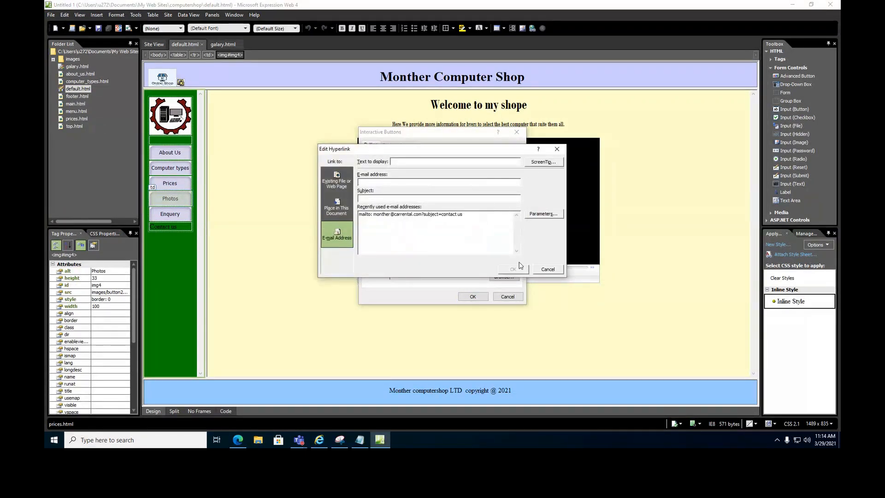
{"action": "left_click", "coordinate": [332, 185]}
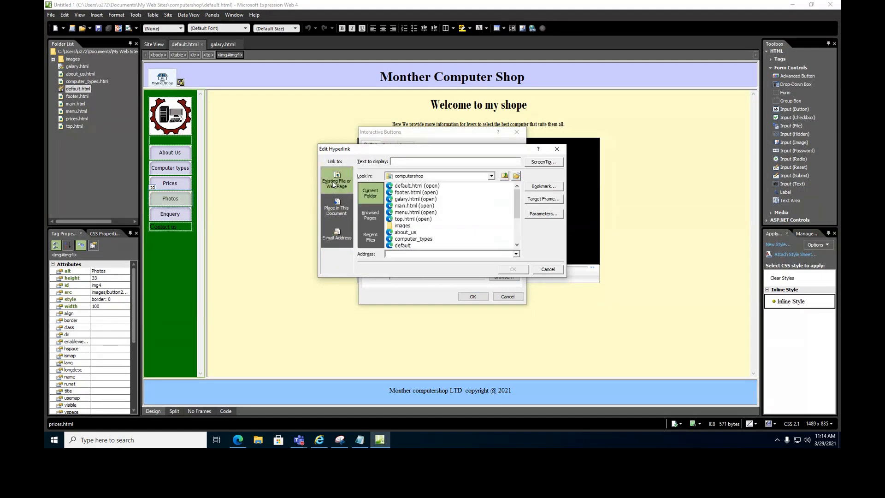
{"action": "left_click", "coordinate": [417, 200]}
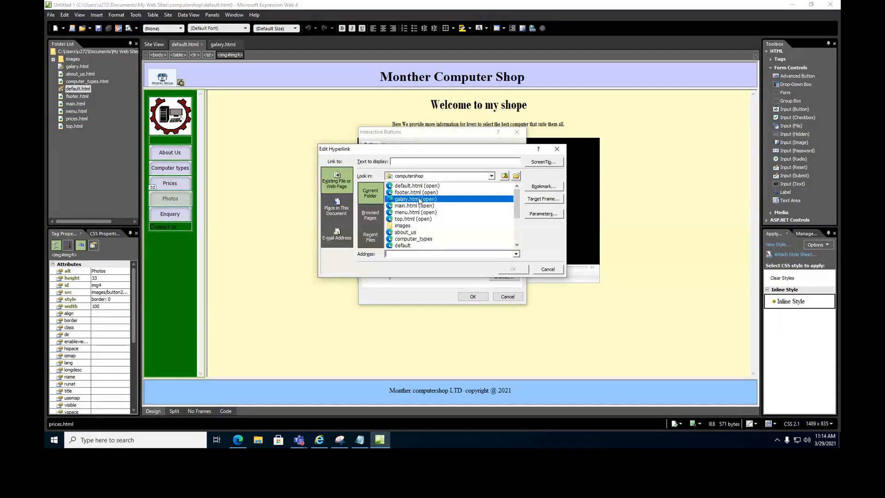
Set the link's target frame to main and save default.html with its button images.
{"action": "left_click", "coordinate": [543, 199]}
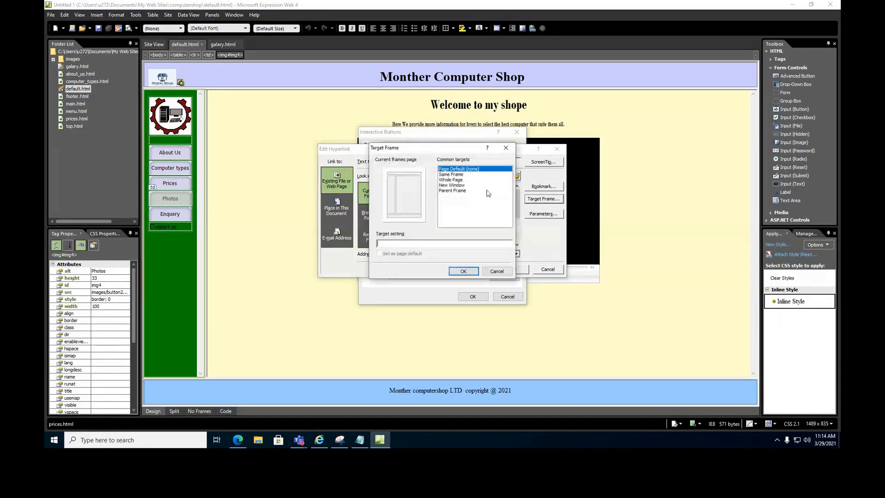
{"action": "left_click", "coordinate": [405, 191]}
{"action": "left_click", "coordinate": [464, 271]}
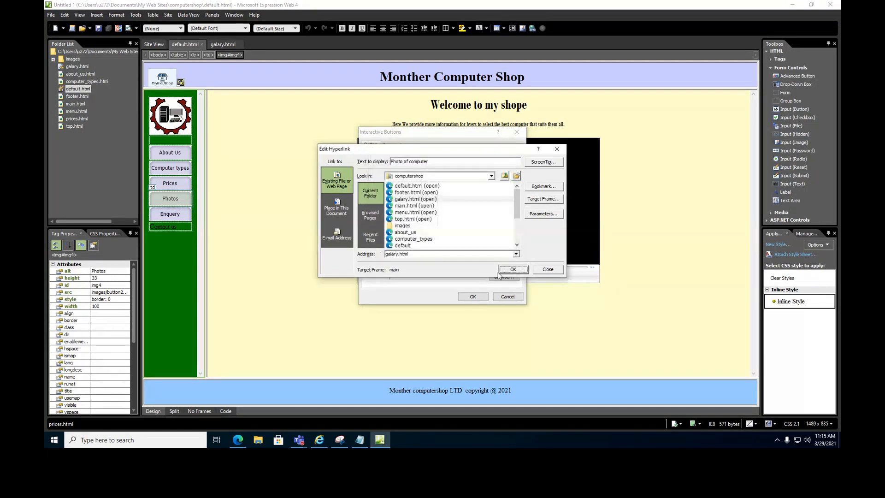
{"action": "left_click", "coordinate": [510, 271]}
{"action": "left_click", "coordinate": [473, 296]}
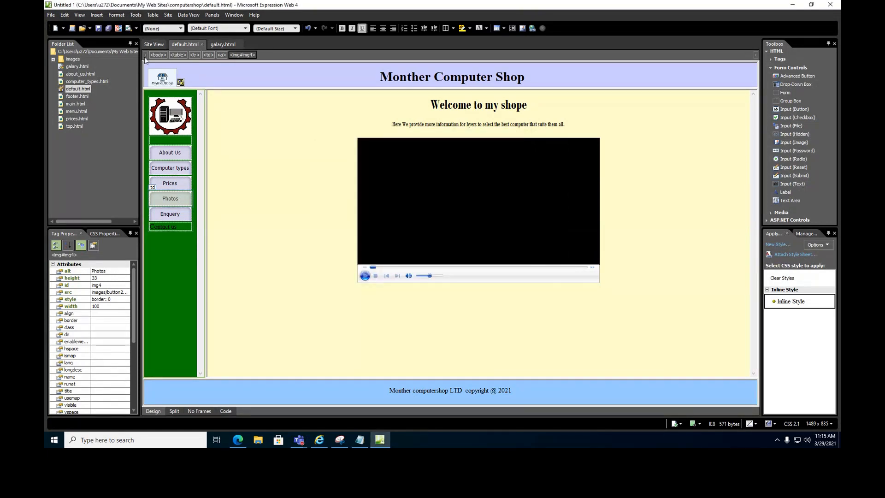
{"action": "left_click", "coordinate": [109, 29]}
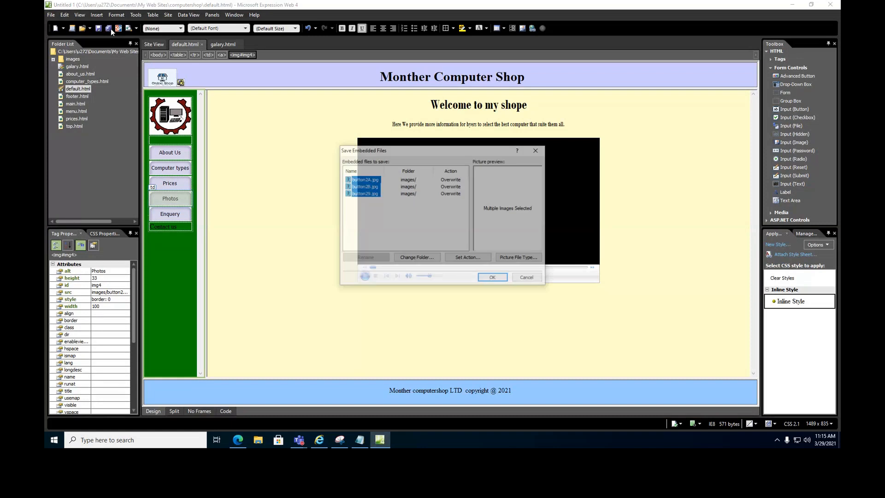
{"action": "left_click", "coordinate": [493, 279]}
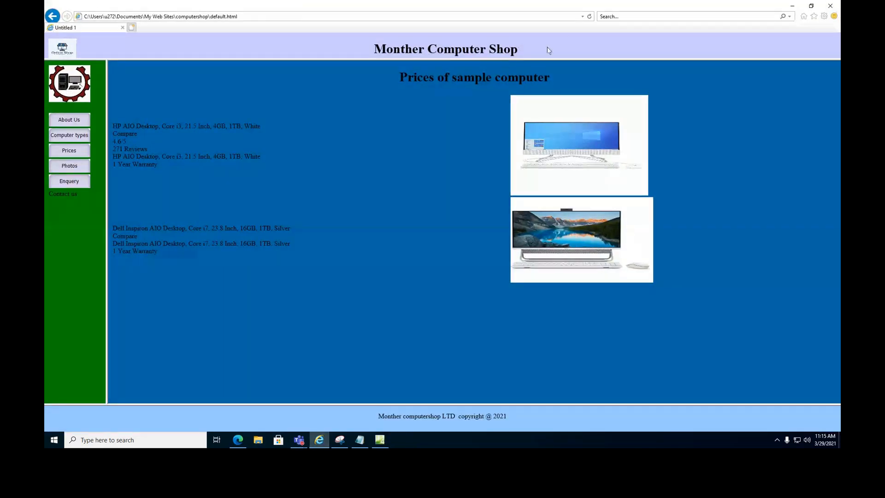
Reload the preview and visit the About Us, Computer types, Prices and gallery pages.
{"action": "left_click", "coordinate": [589, 16]}
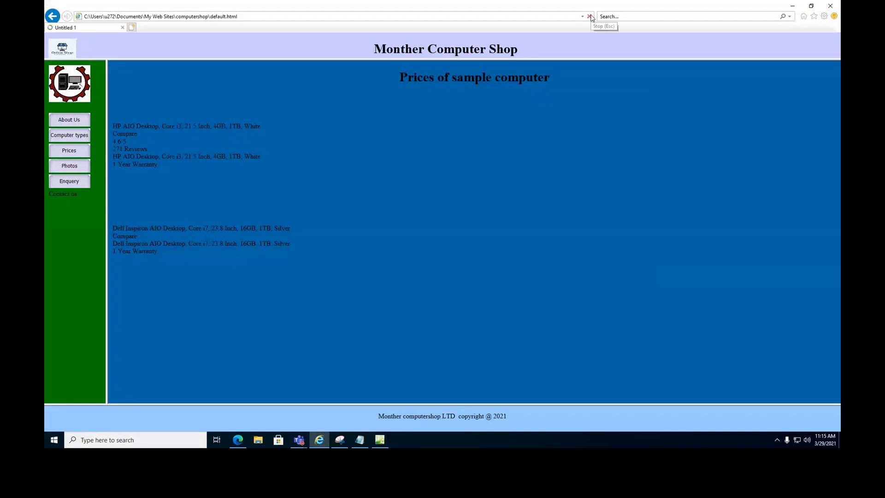
{"action": "left_click", "coordinate": [75, 122]}
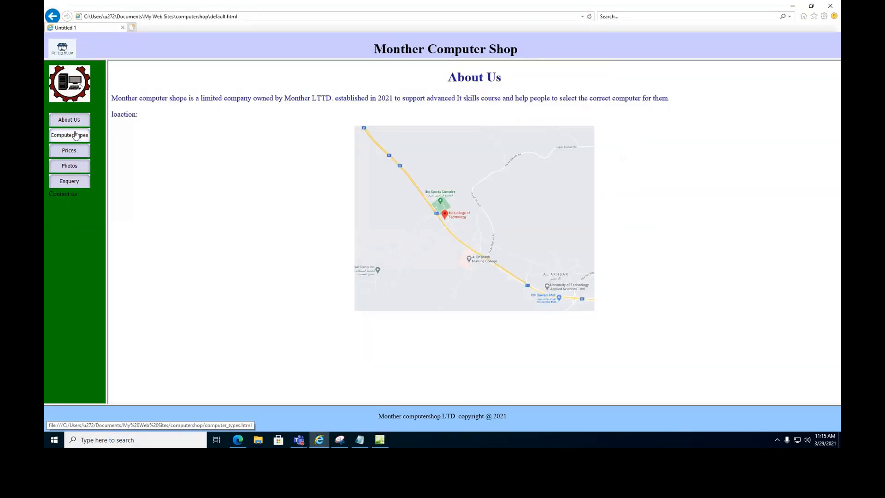
{"action": "left_click", "coordinate": [76, 135]}
{"action": "left_click", "coordinate": [76, 155]}
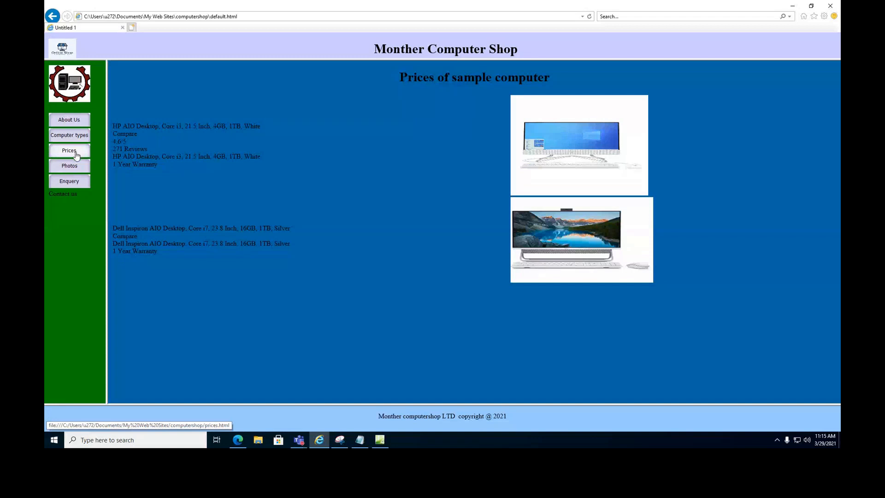
{"action": "left_click", "coordinate": [75, 169]}
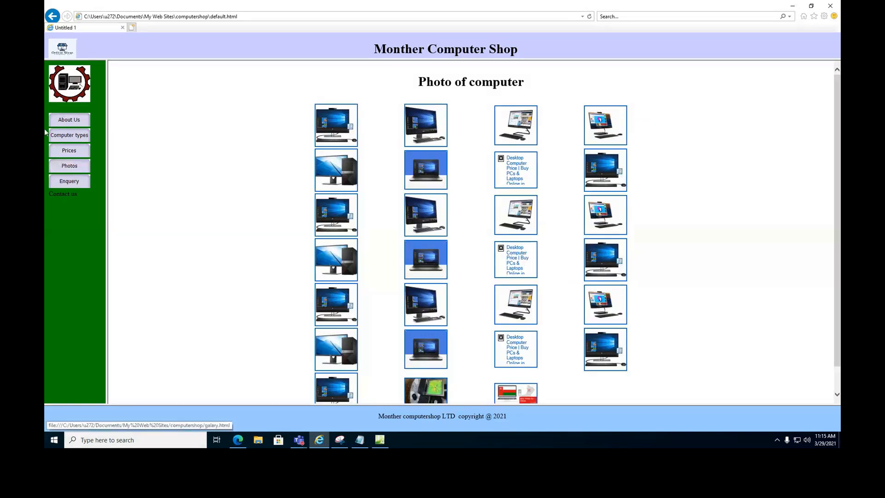
View the gear logo, laptop and Acer photos full size, returning to the gallery each time.
{"action": "scroll", "coordinate": [536, 301], "scroll_direction": "down", "scroll_amount": 1}
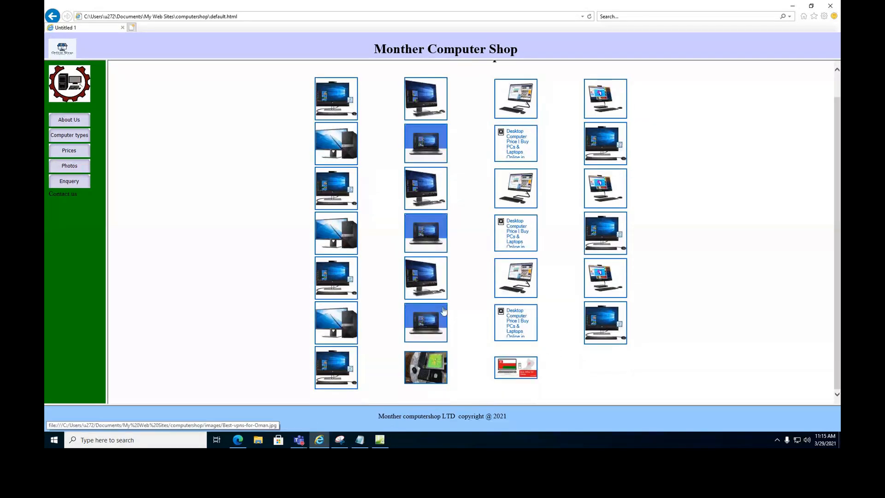
{"action": "scroll", "coordinate": [646, 291], "scroll_direction": "up", "scroll_amount": 1}
{"action": "scroll", "coordinate": [645, 290], "scroll_direction": "down", "scroll_amount": 1}
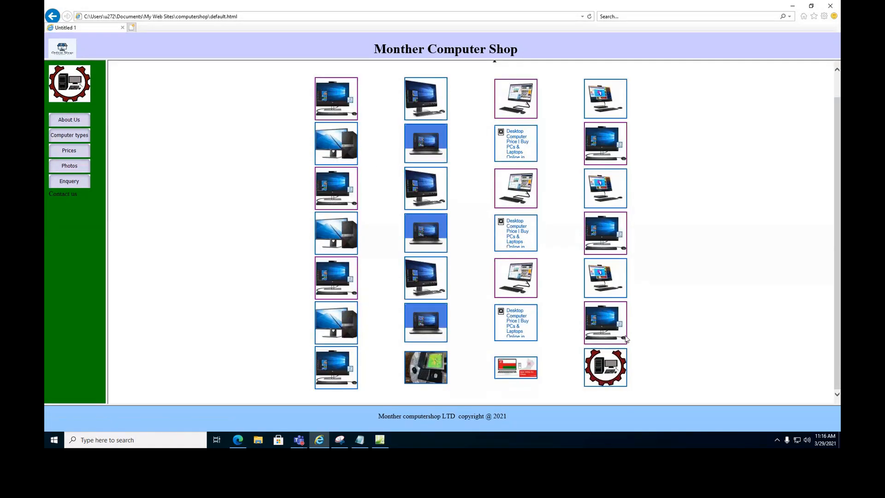
{"action": "left_click", "coordinate": [613, 373]}
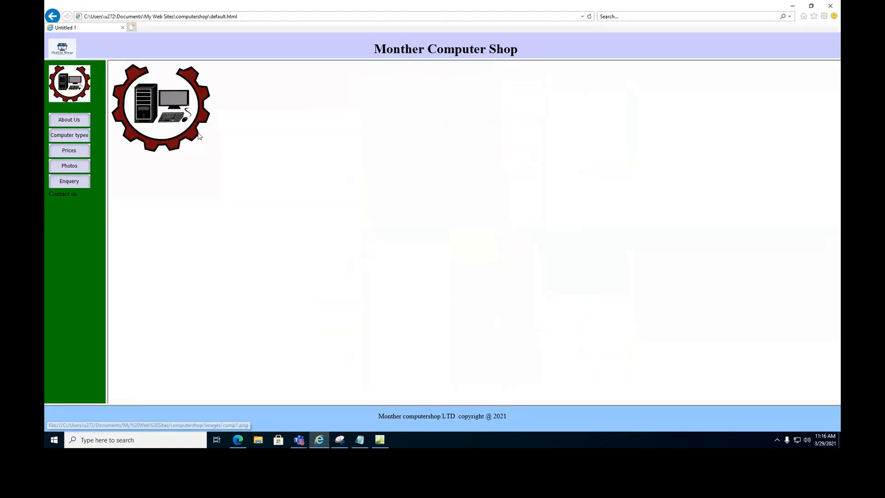
{"action": "left_click", "coordinate": [52, 16]}
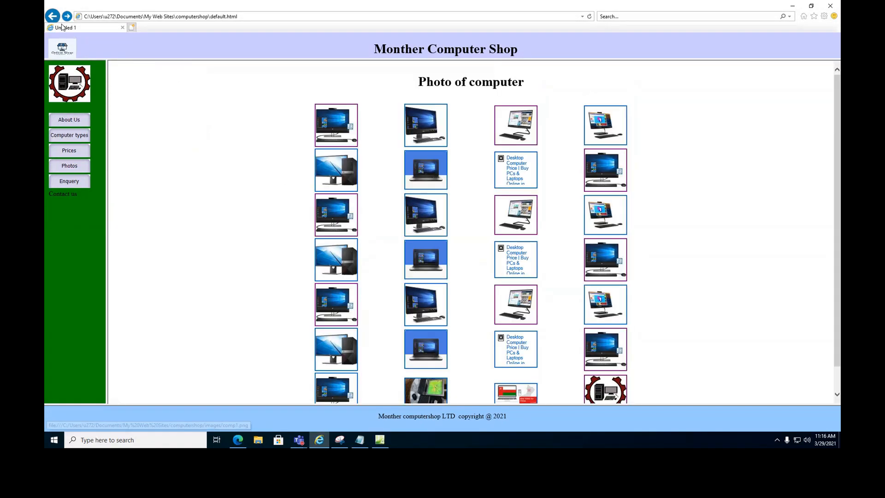
{"action": "left_click", "coordinate": [606, 371]}
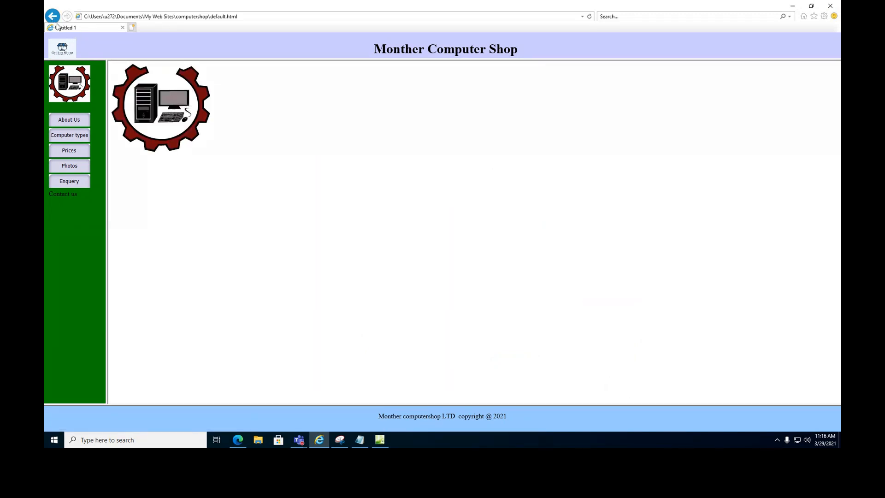
{"action": "left_click", "coordinate": [54, 17]}
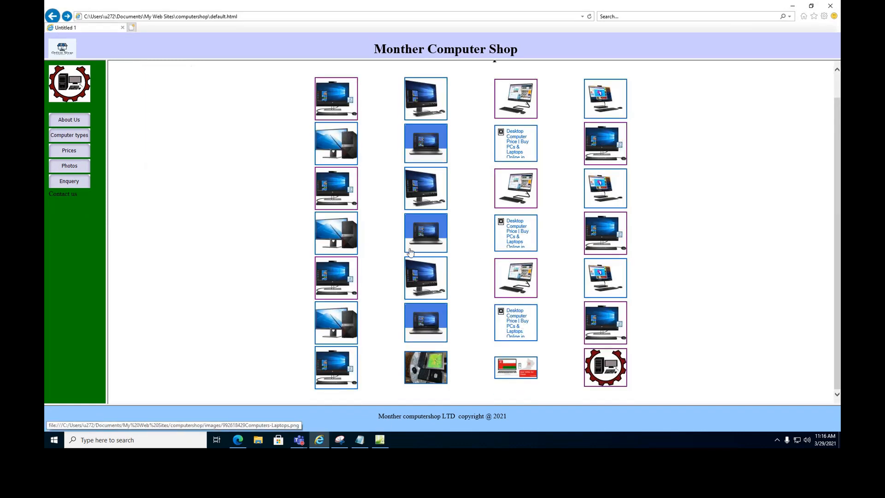
{"action": "left_click", "coordinate": [419, 331]}
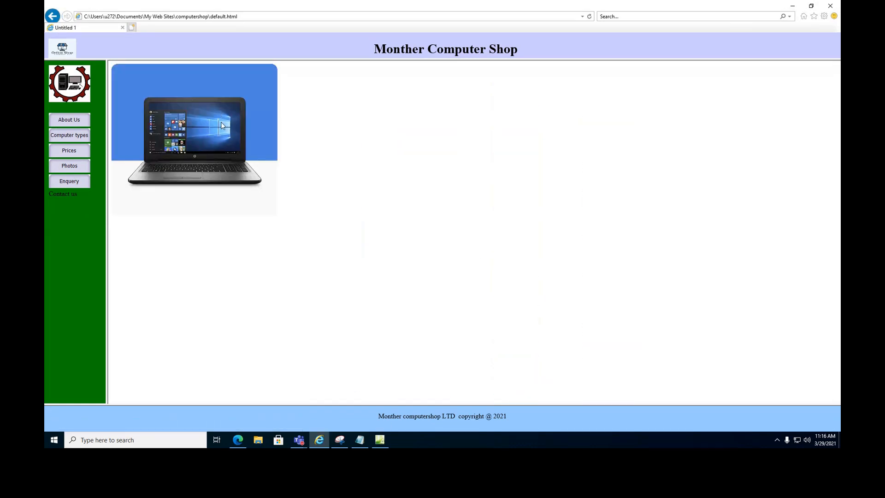
{"action": "left_click", "coordinate": [52, 16]}
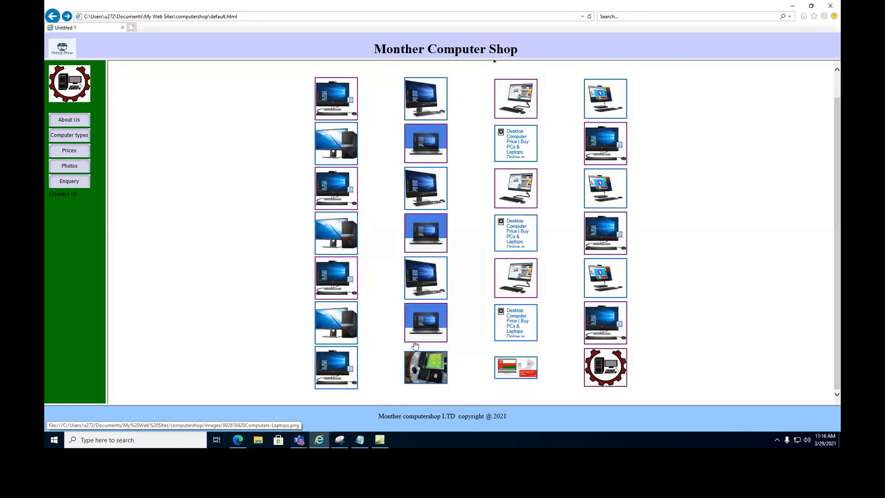
{"action": "left_click", "coordinate": [424, 362]}
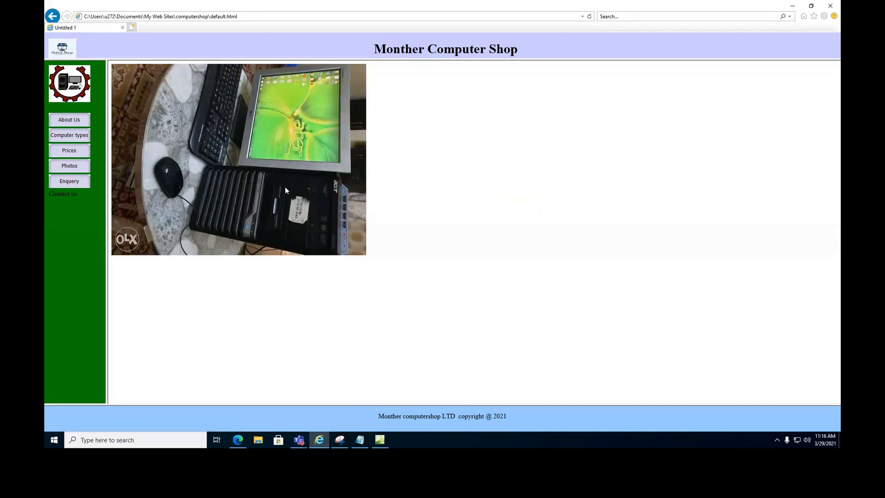
{"action": "left_click", "coordinate": [53, 16]}
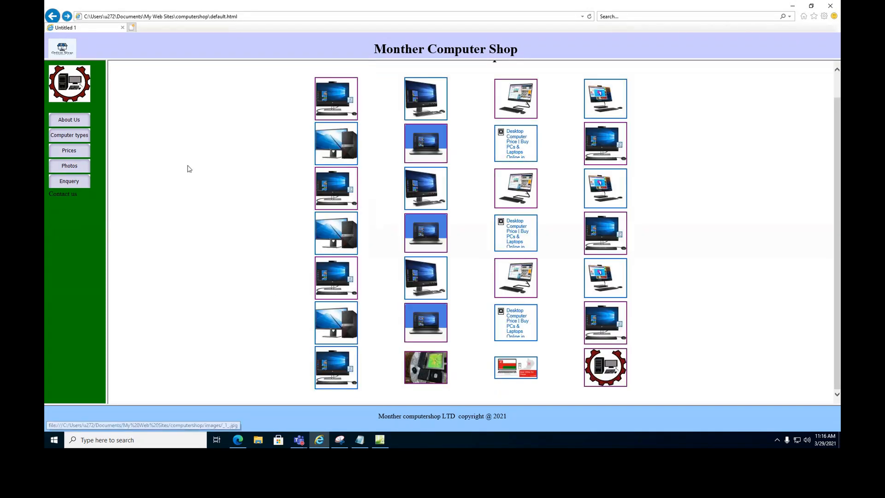
{"action": "left_click", "coordinate": [380, 439]}
{"action": "left_click", "coordinate": [51, 15]}
Create a new blank HTML page.
{"action": "mouse_move", "coordinate": [64, 26]}
{"action": "left_click", "coordinate": [173, 27]}
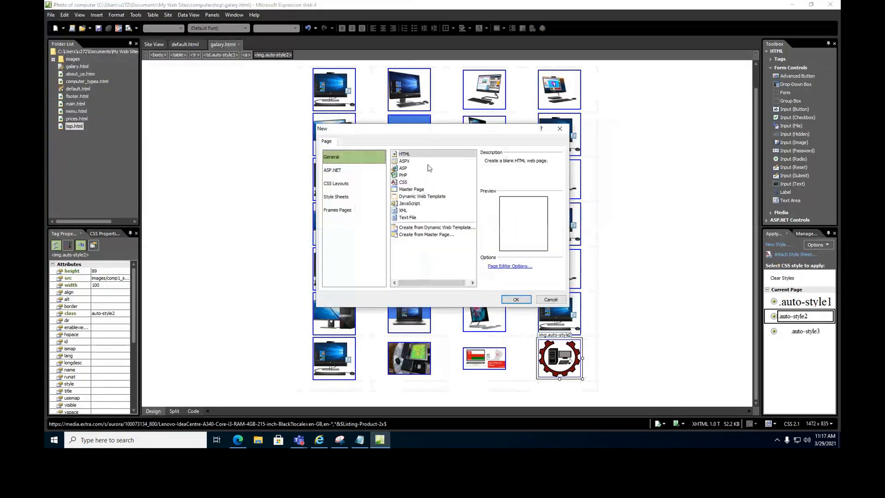
{"action": "left_click", "coordinate": [519, 299]}
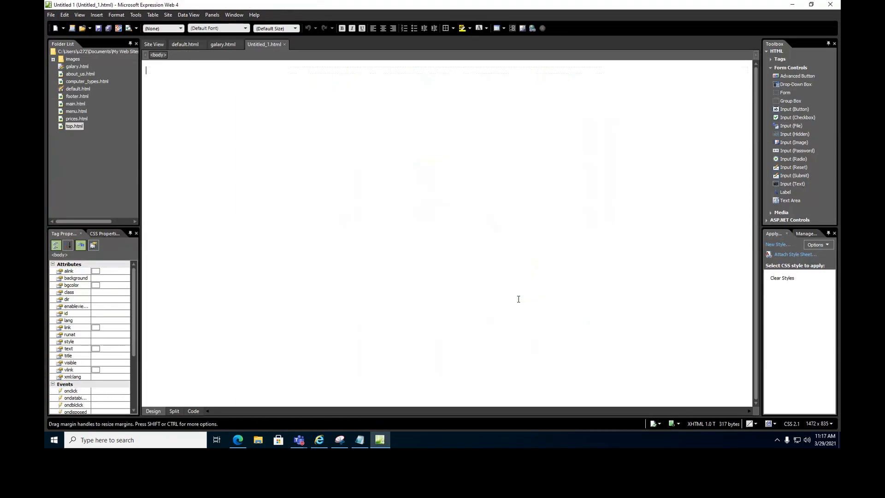
Type 'Conatc us any time' and format it as a centred Heading 1.
{"action": "type", "text": "Conatc us any time"}
{"action": "triple_click", "coordinate": [176, 73]}
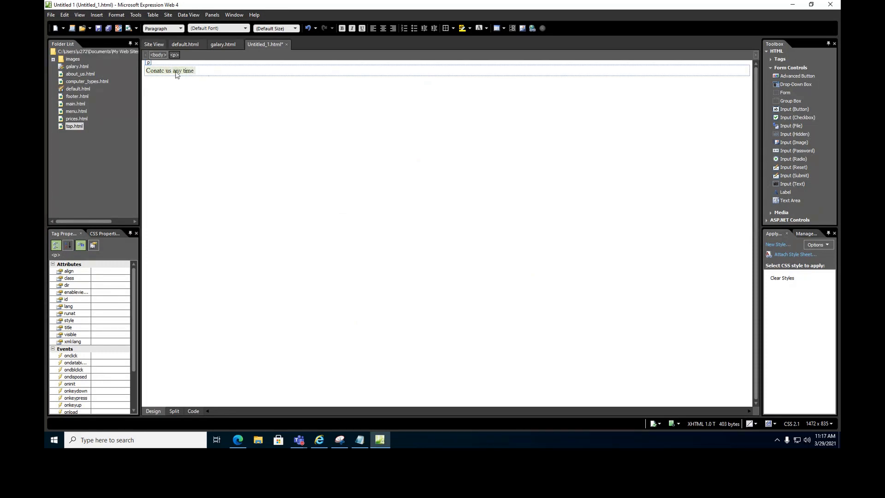
{"action": "left_click", "coordinate": [384, 28]}
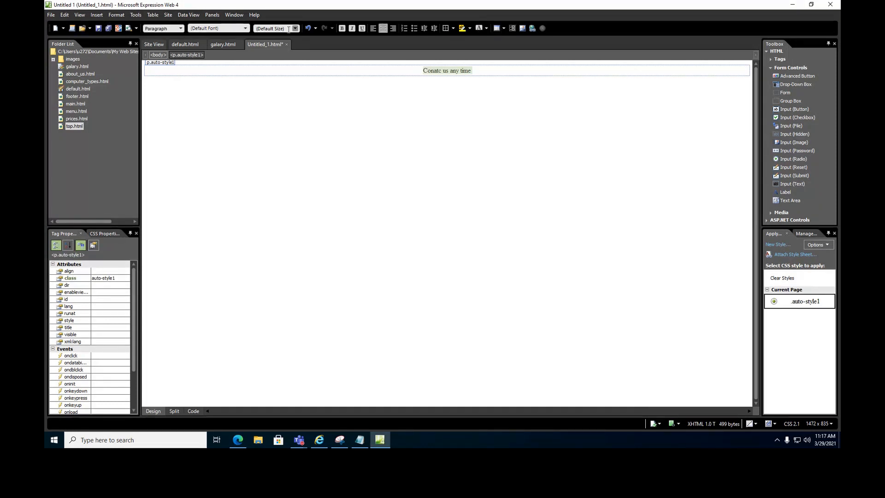
{"action": "left_click", "coordinate": [179, 29]}
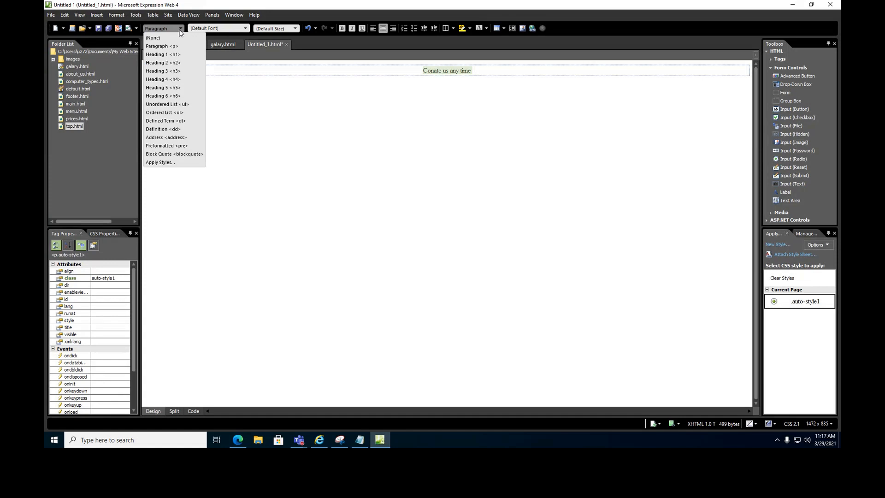
{"action": "left_click", "coordinate": [163, 54]}
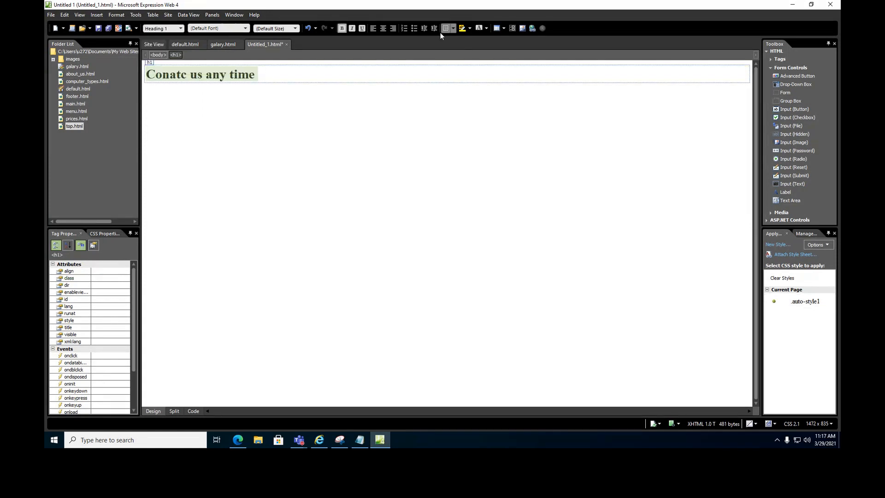
{"action": "left_click", "coordinate": [383, 28]}
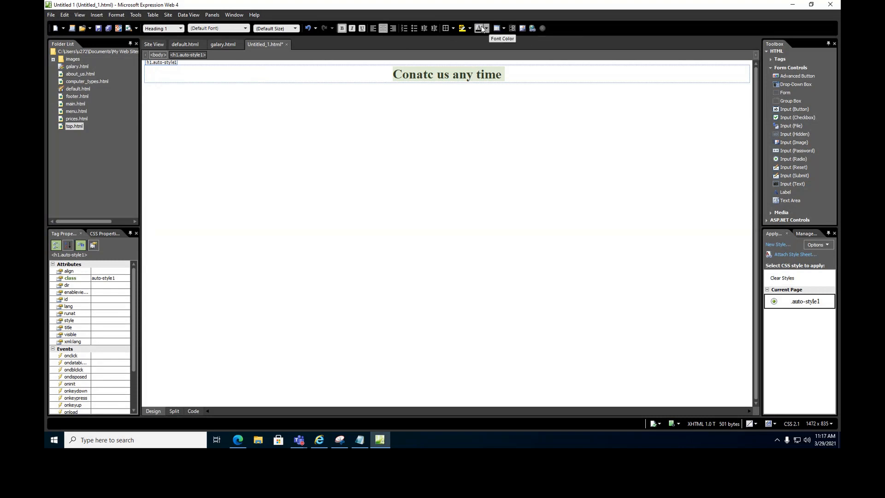
{"action": "left_click", "coordinate": [285, 117]}
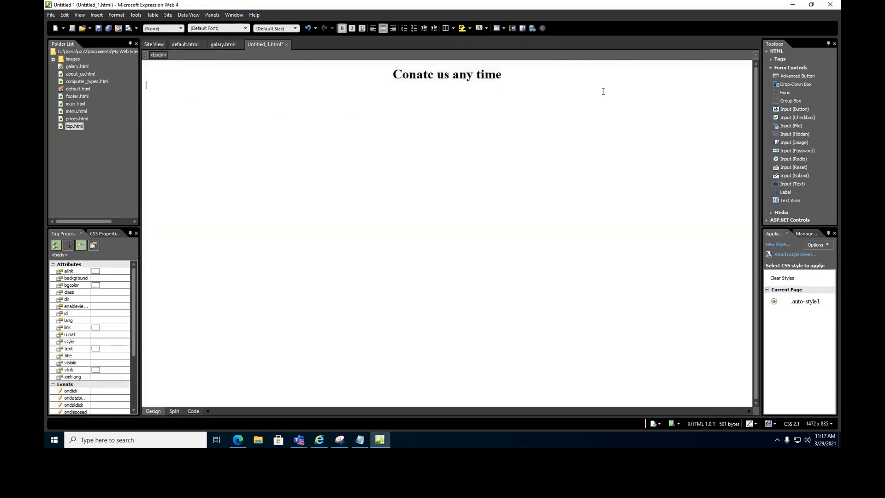
Insert a two-column table below the heading.
{"action": "left_click", "coordinate": [773, 68]}
{"action": "left_click", "coordinate": [771, 68]}
{"action": "left_click", "coordinate": [153, 15]}
{"action": "left_click", "coordinate": [158, 28]}
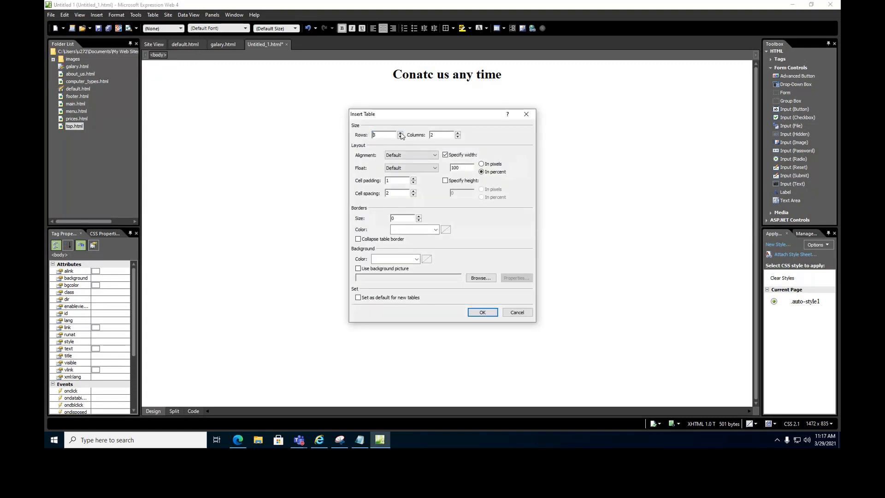
{"action": "left_click", "coordinate": [483, 312]}
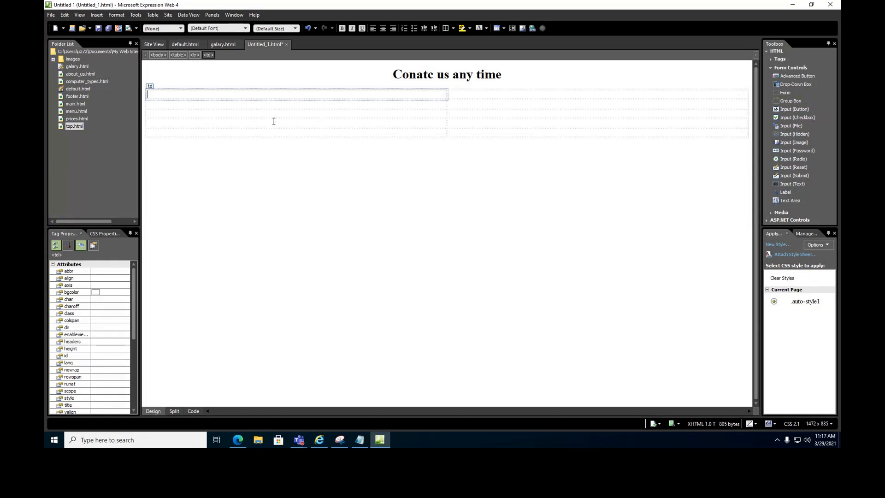
Label the first three rows Name, Email and Computer type.
{"action": "type", "text": "Name"}
{"action": "left_click", "coordinate": [210, 103]}
{"action": "type", "text": "Ema"}
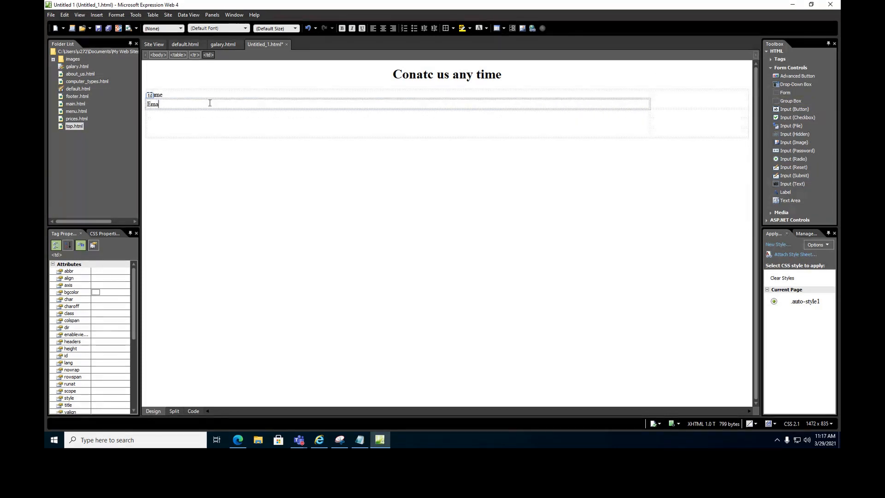
{"action": "type", "text": "il"}
{"action": "left_click", "coordinate": [219, 115]}
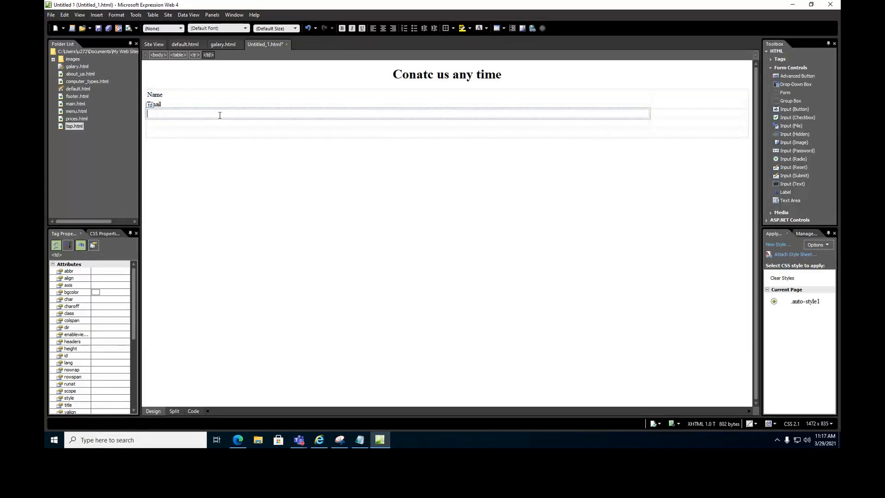
{"action": "type", "text": "Computer type"}
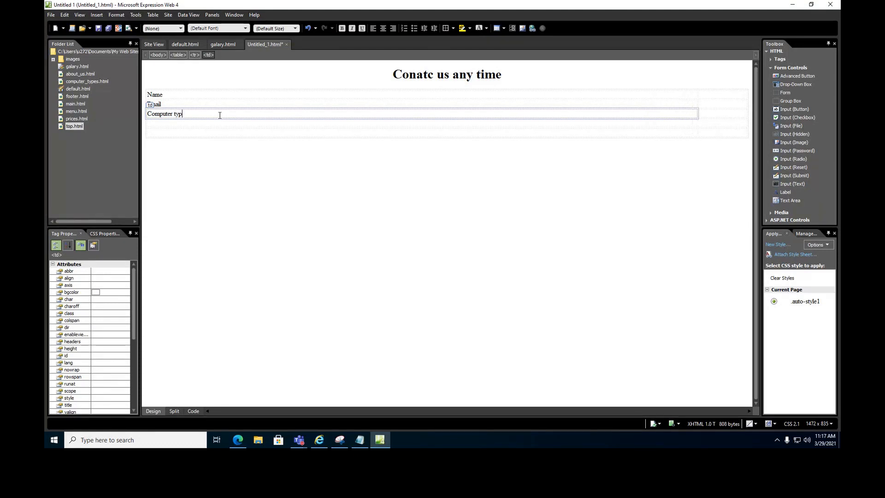
Fill in the gender and use of computer labels, then add a message row and an empty row.
{"action": "left_click", "coordinate": [176, 123]}
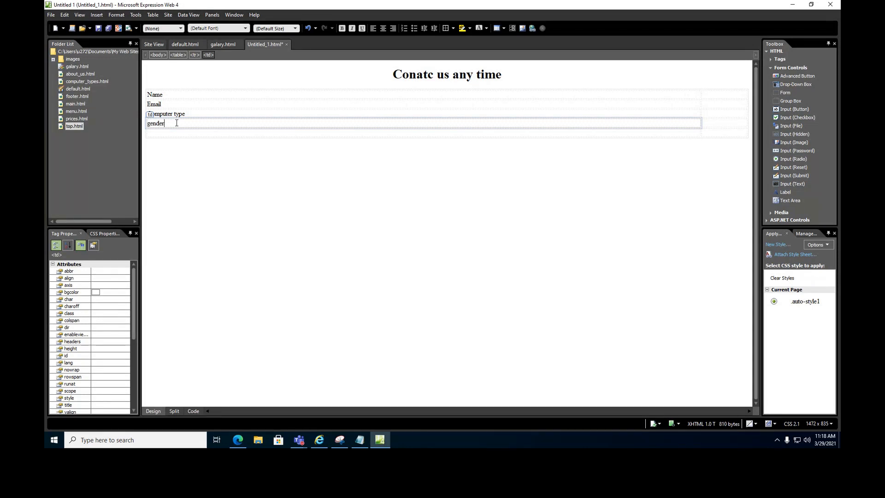
{"action": "left_click", "coordinate": [176, 134]}
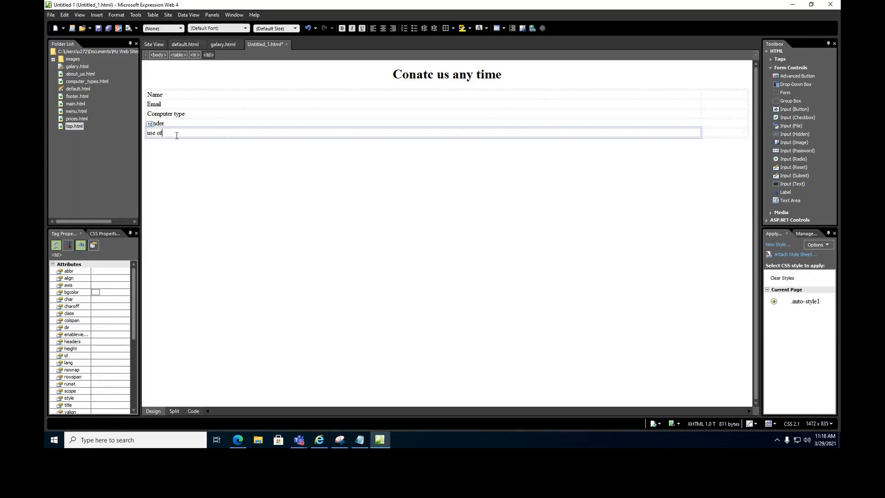
{"action": "type", "text": "computer"}
{"action": "key", "text": "Tab"}
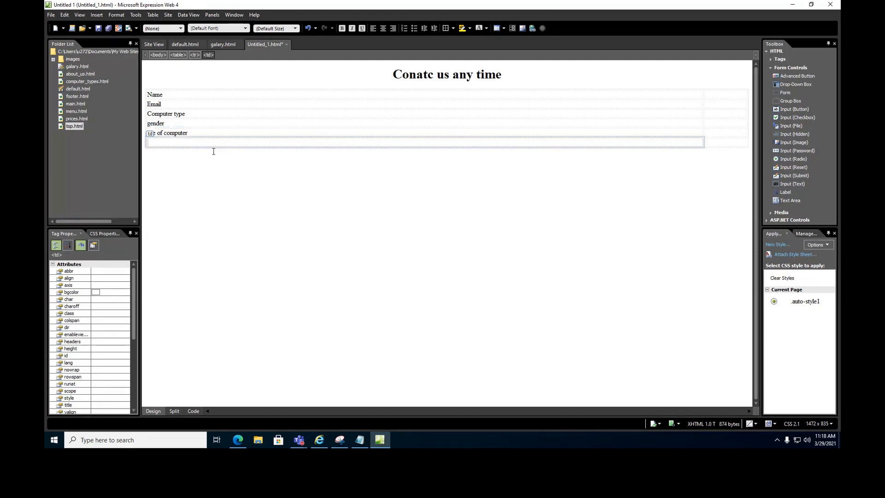
{"action": "type", "text": "message"}
{"action": "key", "text": "Return"}
{"action": "key", "text": "BackSpace"}
{"action": "key", "text": "Tab"}
{"action": "key", "text": "Tab"}
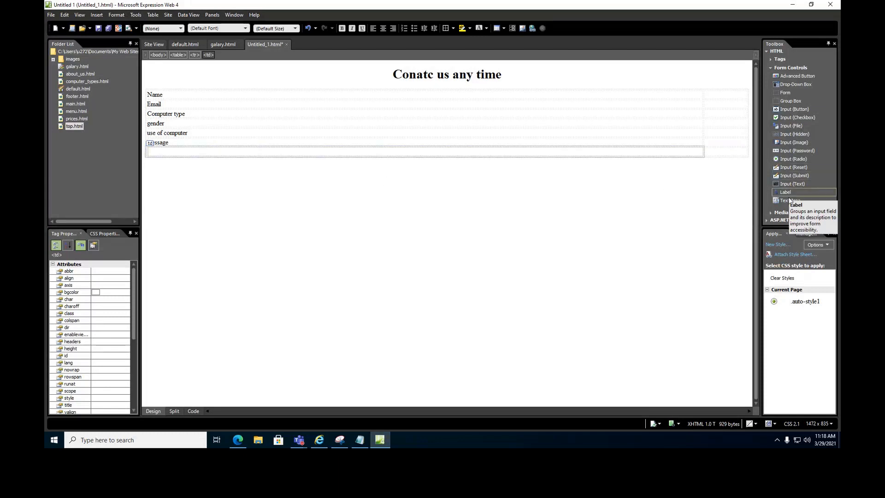
Add a text box about 456 pixels wide beside Name and name it name.
{"action": "left_click_drag", "start_coordinate": [787, 184], "coordinate": [728, 107]}
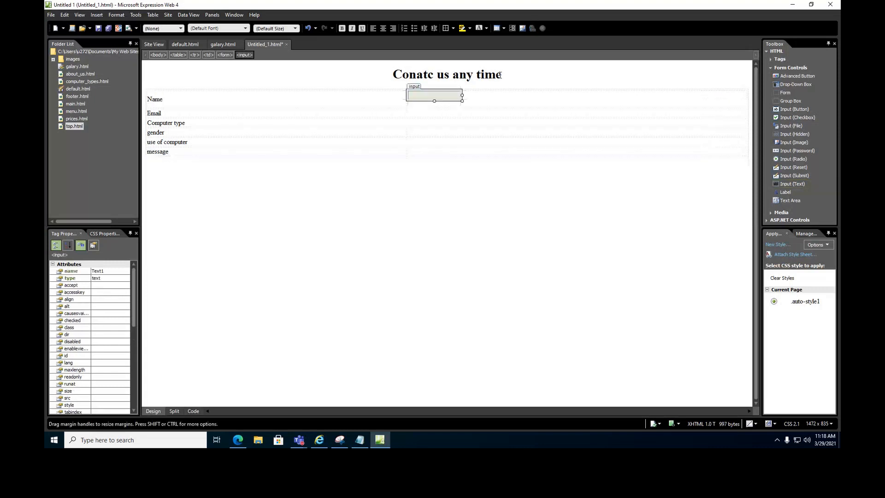
{"action": "left_click_drag", "start_coordinate": [462, 95], "coordinate": [597, 96]}
{"action": "double_click", "coordinate": [276, 97]}
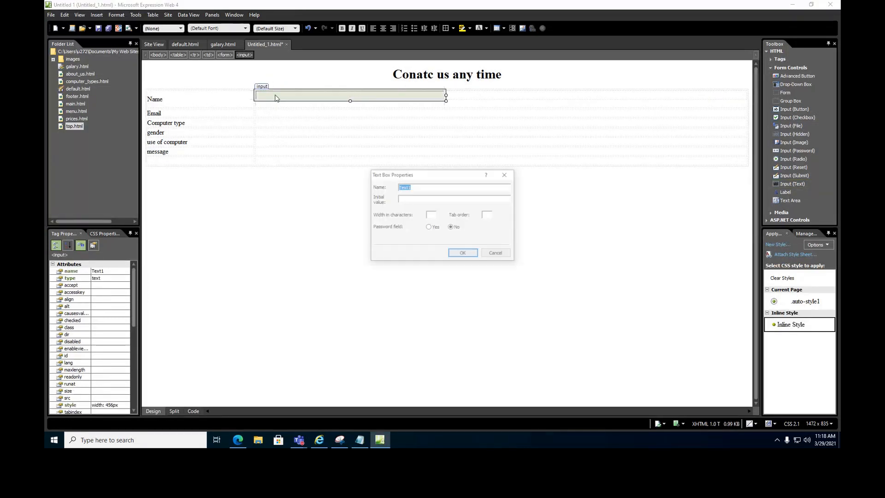
{"action": "type", "text": "name"}
{"action": "key", "text": "Return"}
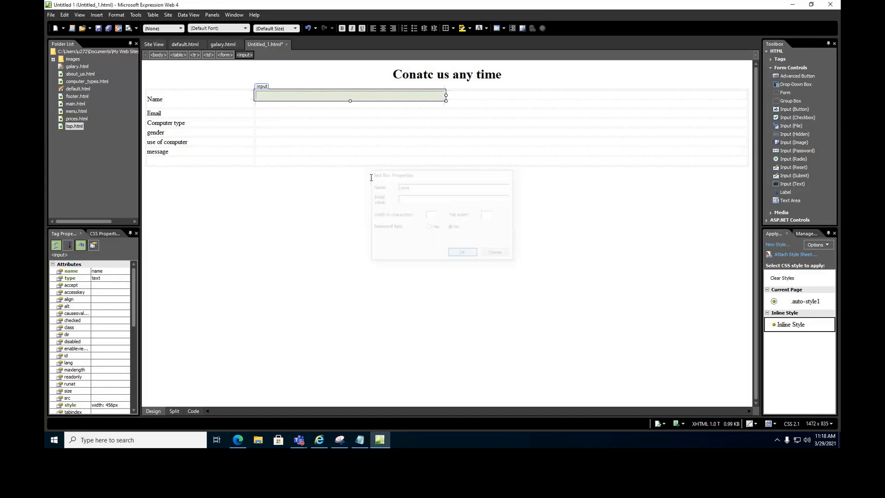
Add a text box about 444 pixels wide beside Email and name it email.
{"action": "left_click", "coordinate": [283, 115]}
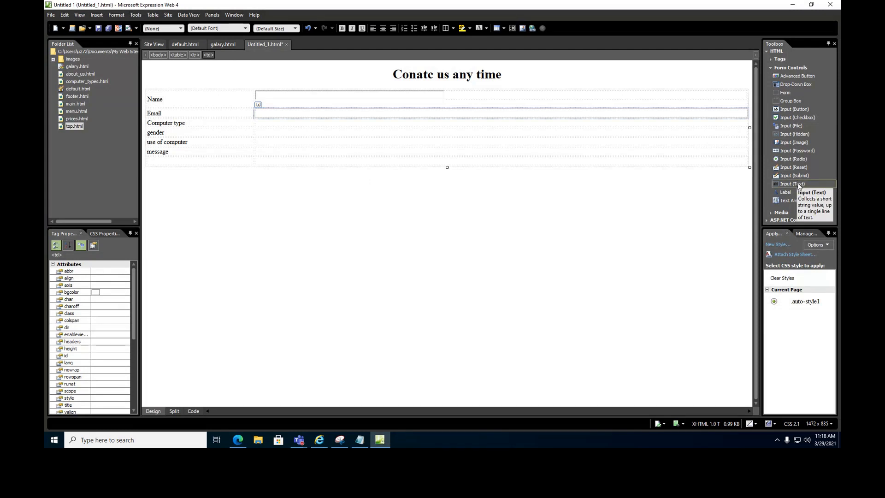
{"action": "left_click_drag", "start_coordinate": [797, 183], "coordinate": [304, 116]}
{"action": "left_click_drag", "start_coordinate": [398, 115], "coordinate": [443, 114]}
{"action": "double_click", "coordinate": [328, 117]}
{"action": "type", "text": "em"}
{"action": "left_click", "coordinate": [459, 254]}
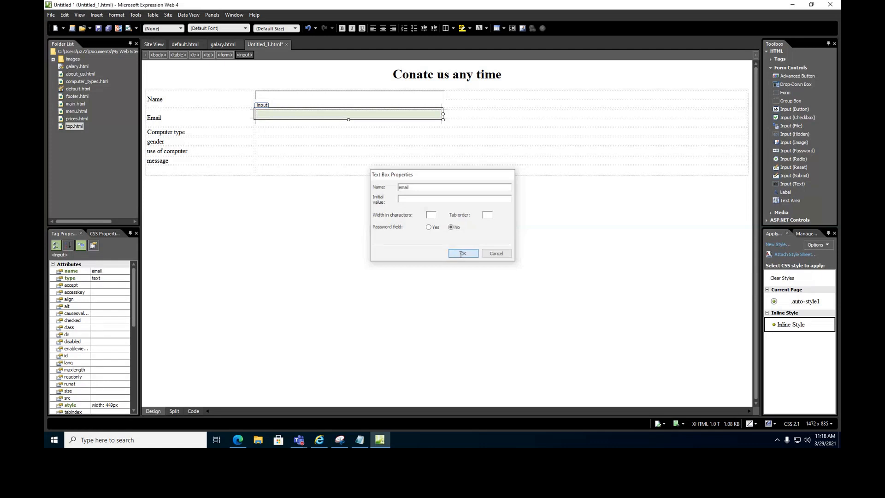
{"action": "left_click", "coordinate": [281, 133]}
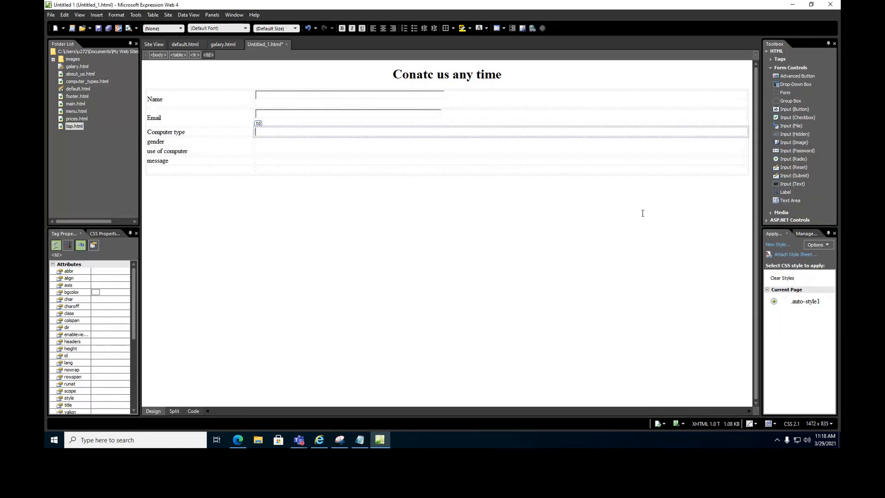
Place a drop-down box beside Computer type and name it type.
{"action": "left_click_drag", "start_coordinate": [799, 84], "coordinate": [466, 133]}
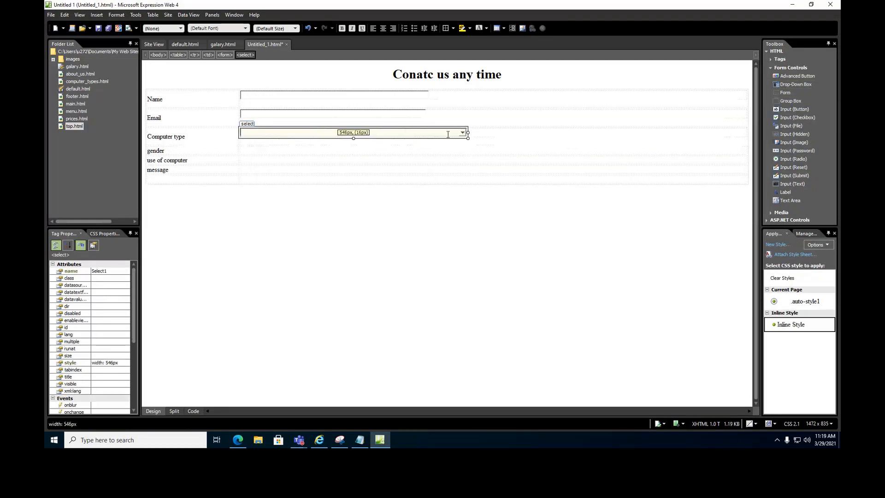
{"action": "double_click", "coordinate": [275, 134]}
{"action": "left_click_drag", "start_coordinate": [398, 164], "coordinate": [365, 164]}
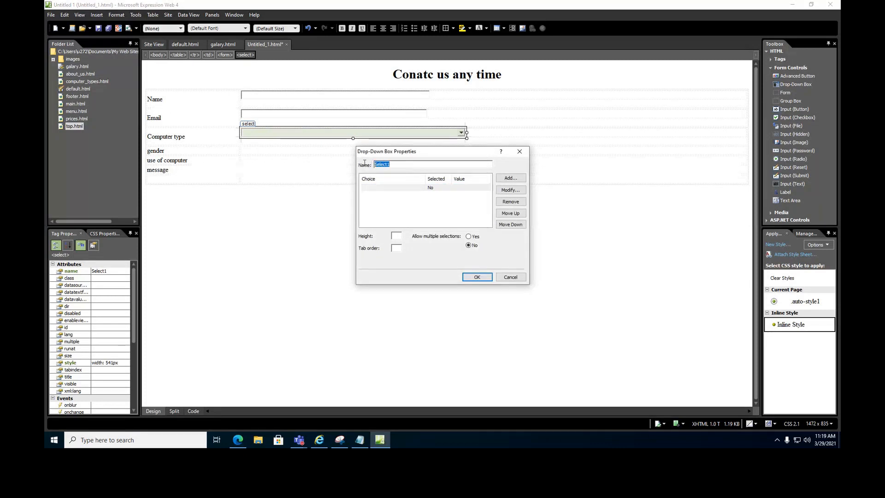
{"action": "type", "text": "t"}
{"action": "type", "text": "yoe"}
{"action": "key", "text": "BackSpace"}
{"action": "key", "text": "BackSpace"}
{"action": "type", "text": "pe"}
Add the choices Station and frame to the drop-down.
{"action": "left_click", "coordinate": [509, 179]}
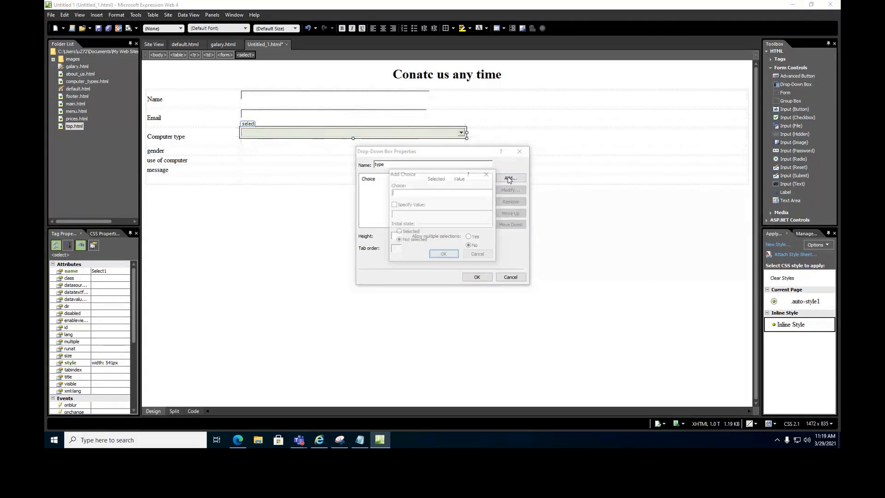
{"action": "type", "text": "Station"}
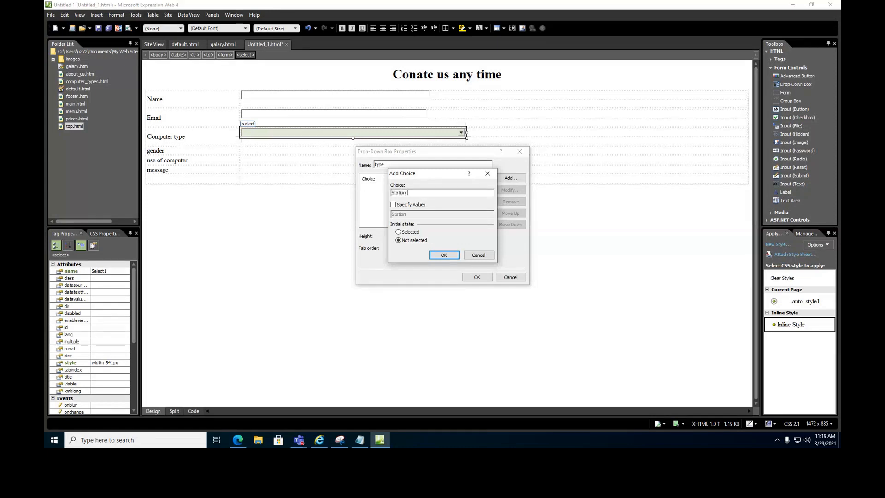
{"action": "left_click", "coordinate": [398, 206]}
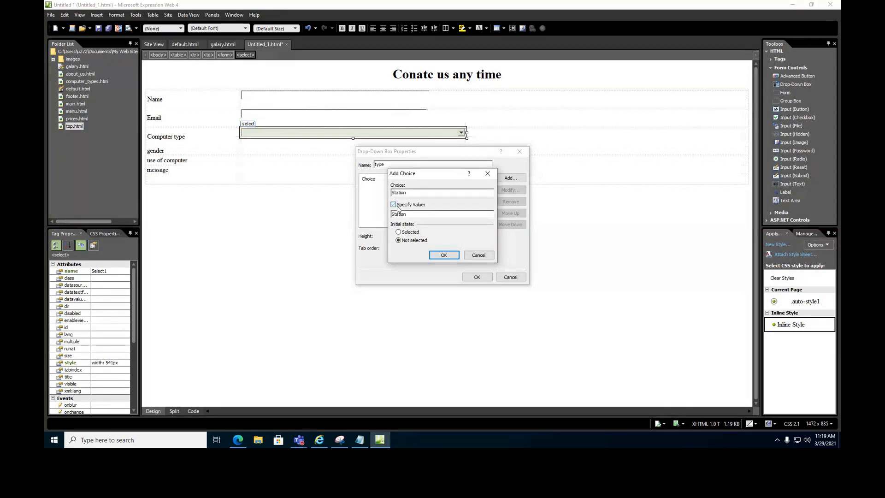
{"action": "key", "text": "Return"}
{"action": "left_click", "coordinate": [502, 181]}
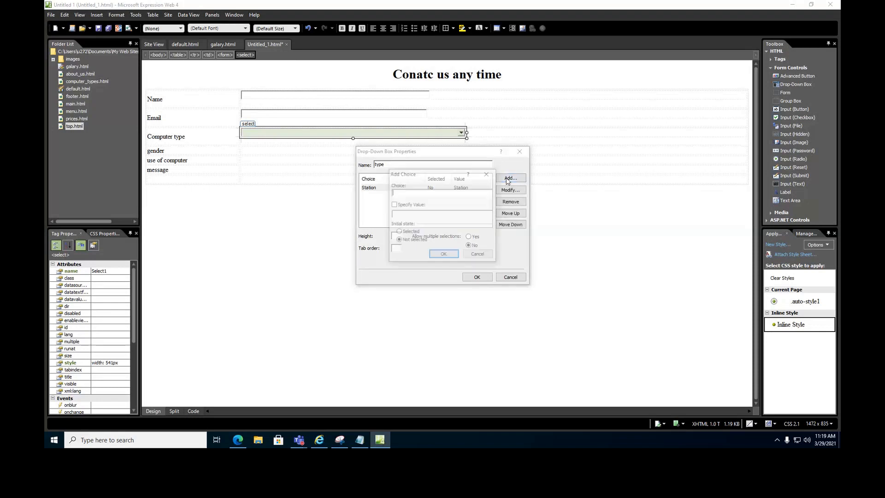
{"action": "type", "text": "farme"}
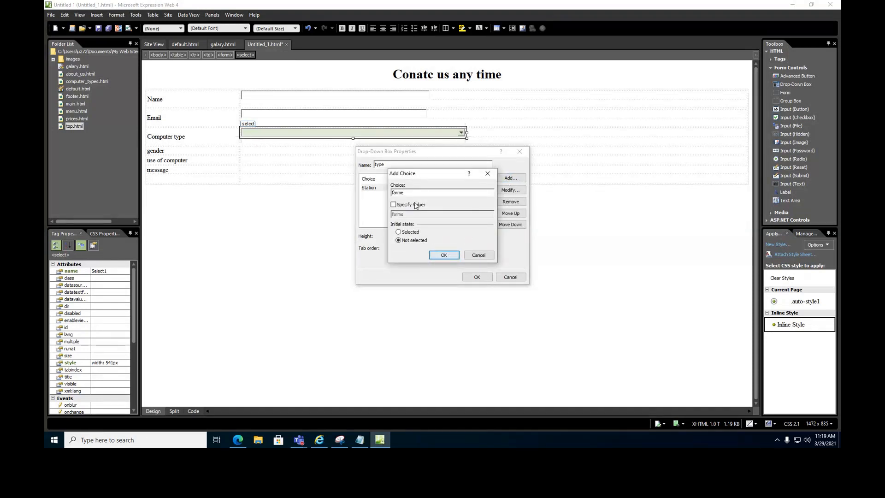
{"action": "key", "text": "BackSpace"}
{"action": "key", "text": "BackSpace"}
{"action": "key", "text": "BackSpace"}
{"action": "key", "text": "BackSpace"}
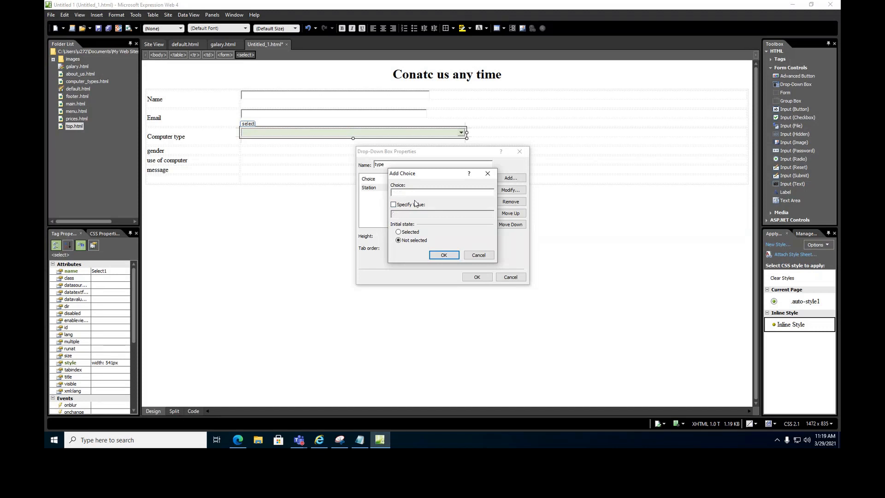
{"action": "key", "text": "BackSpace"}
{"action": "type", "text": "frame"}
{"action": "left_click", "coordinate": [393, 206]}
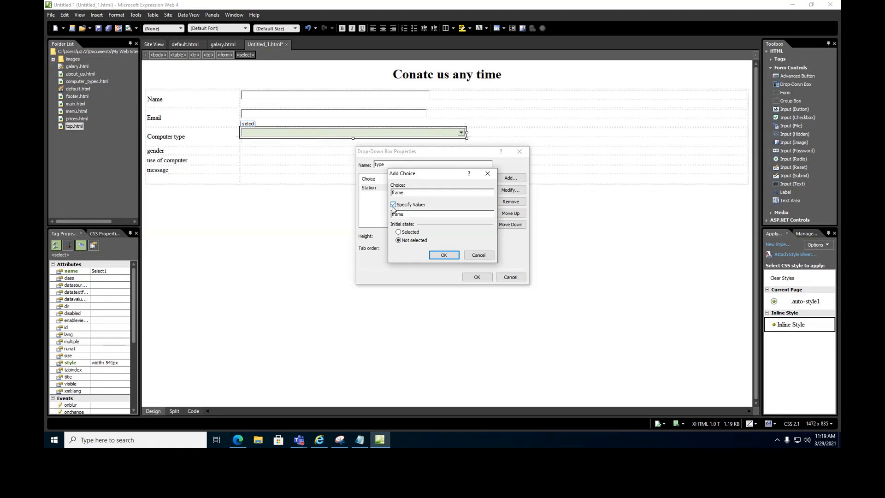
{"action": "left_click", "coordinate": [443, 255]}
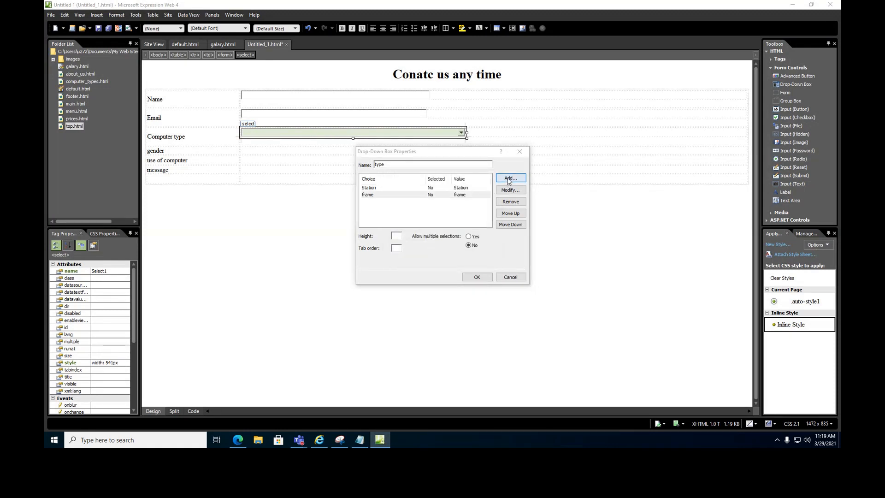
Add the choices Personal, Tablet and Smart phones, and confirm the drop-down properties.
{"action": "left_click", "coordinate": [509, 178]}
{"action": "type", "text": "Personal"}
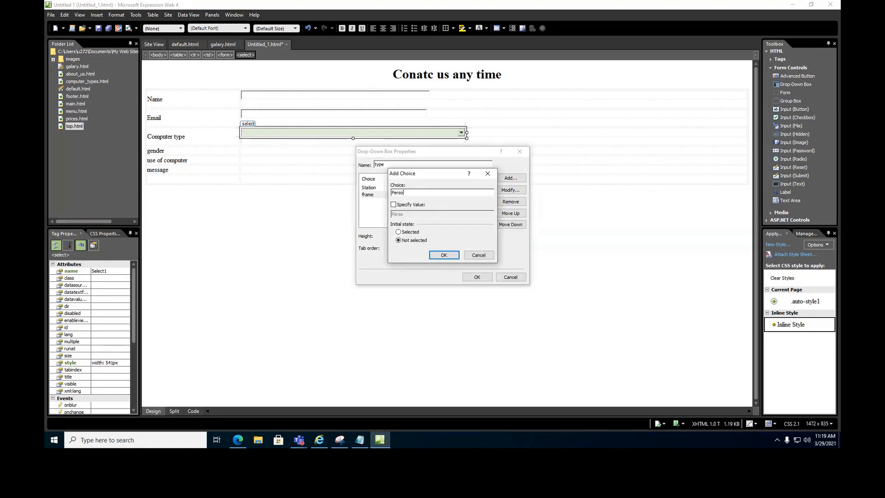
{"action": "left_click", "coordinate": [444, 254]}
{"action": "left_click", "coordinate": [510, 179]}
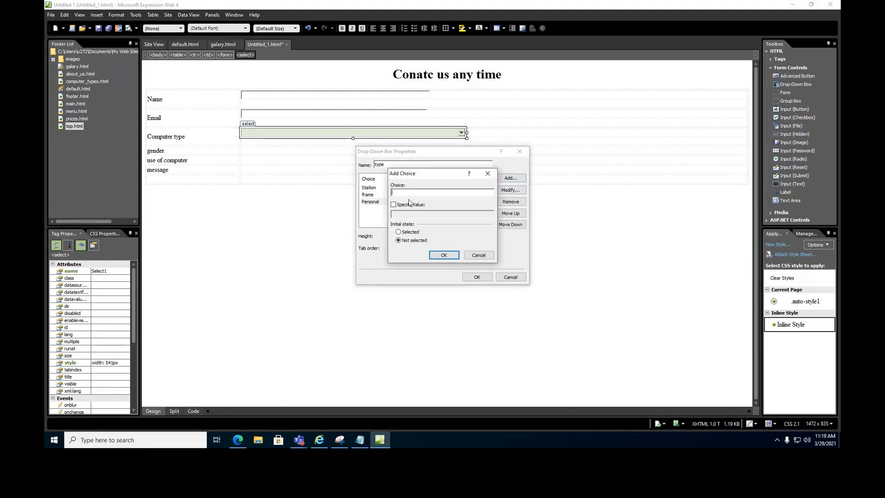
{"action": "type", "text": "Tablet"}
{"action": "left_click", "coordinate": [393, 205]}
{"action": "left_click", "coordinate": [444, 254]}
{"action": "left_click", "coordinate": [510, 180]}
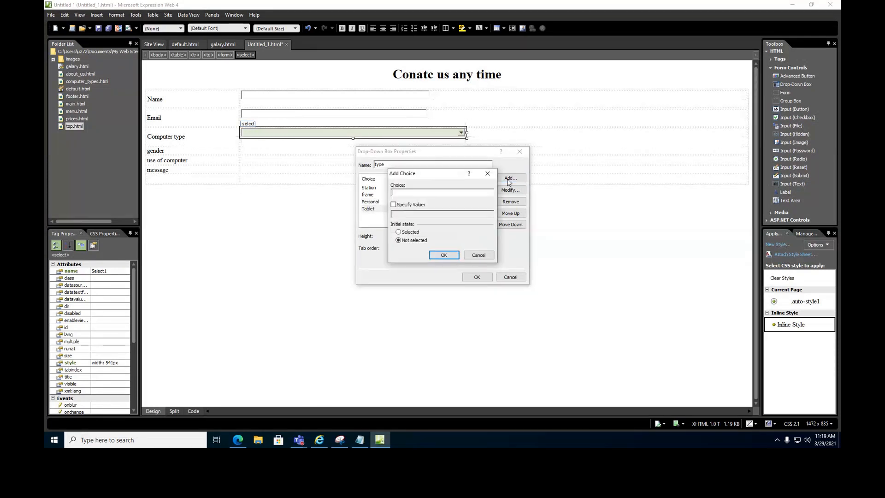
{"action": "type", "text": "Smart phones"}
{"action": "left_click", "coordinate": [411, 205]}
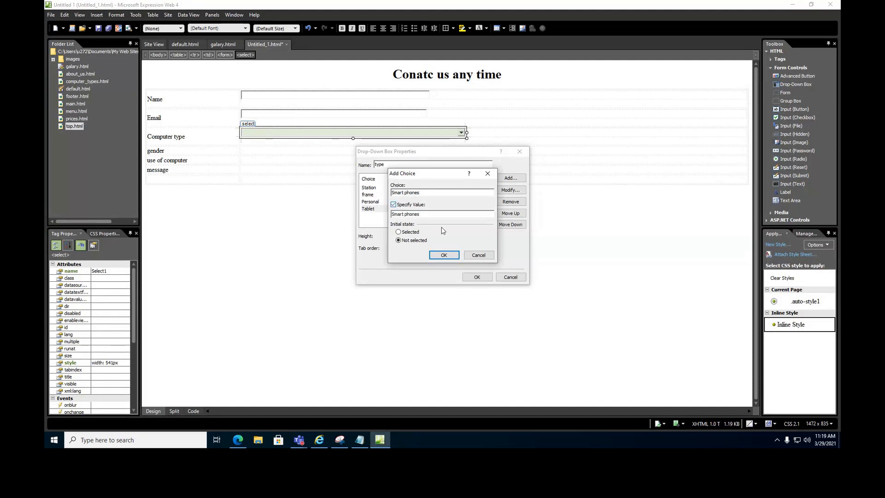
{"action": "left_click", "coordinate": [443, 255]}
{"action": "left_click", "coordinate": [477, 277]}
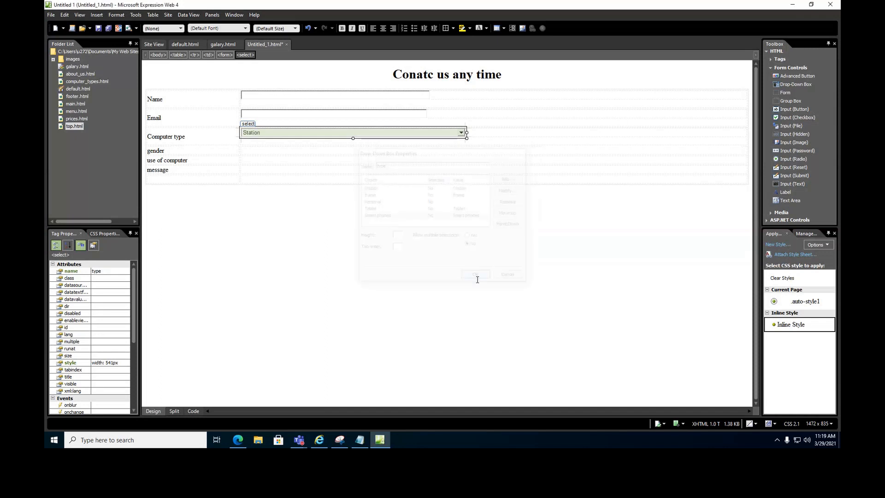
Add two option buttons beside the gender label, labelled Male and Female.
{"action": "left_click", "coordinate": [253, 151]}
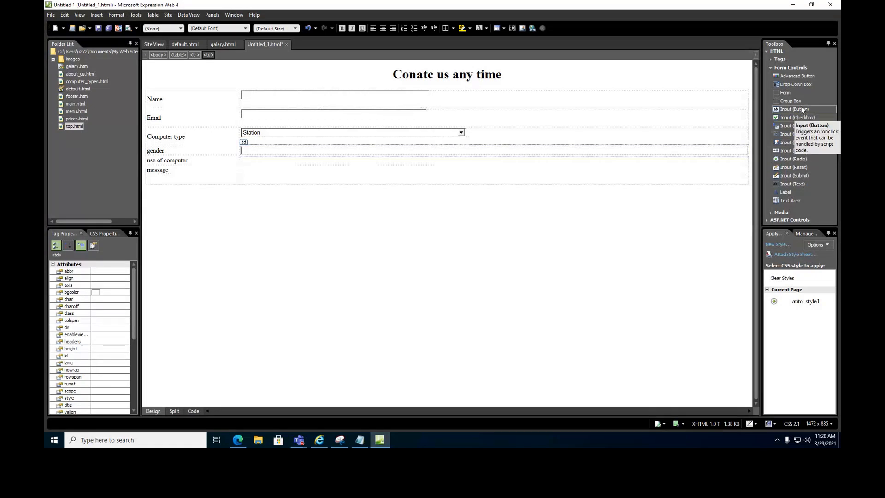
{"action": "left_click_drag", "start_coordinate": [787, 159], "coordinate": [670, 160]}
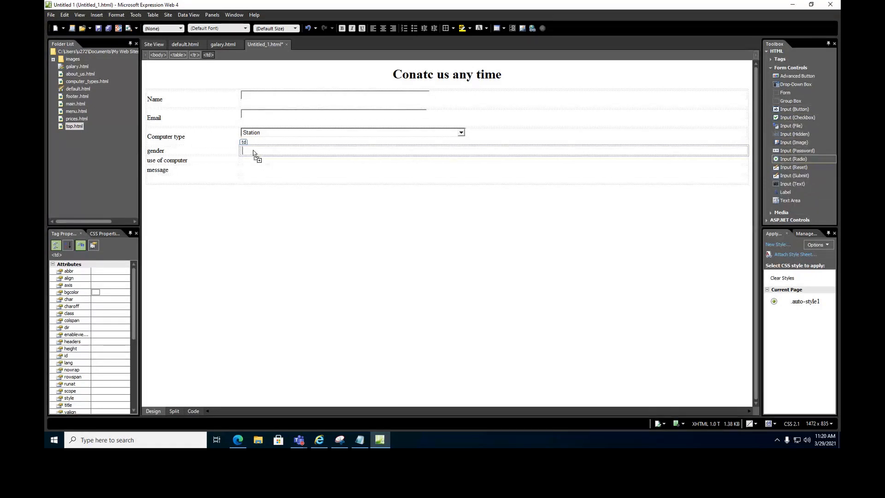
{"action": "left_click_drag", "start_coordinate": [253, 153], "coordinate": [253, 153]}
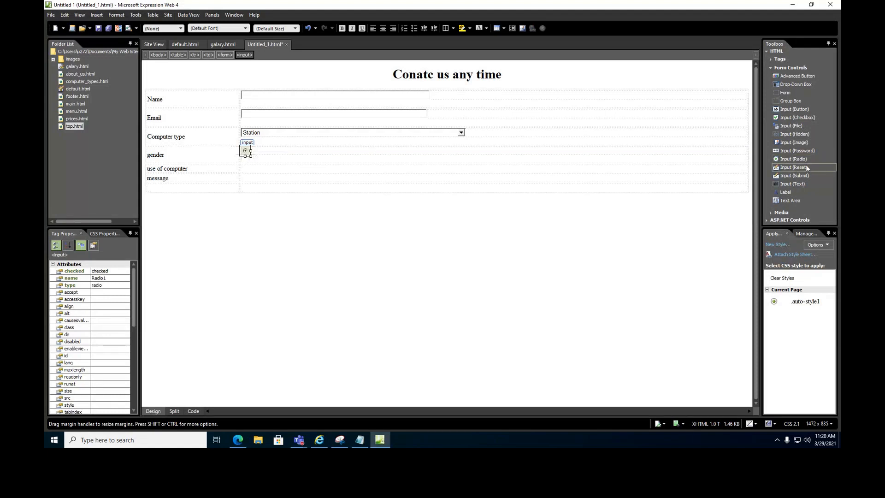
{"action": "left_click_drag", "start_coordinate": [792, 159], "coordinate": [278, 150]}
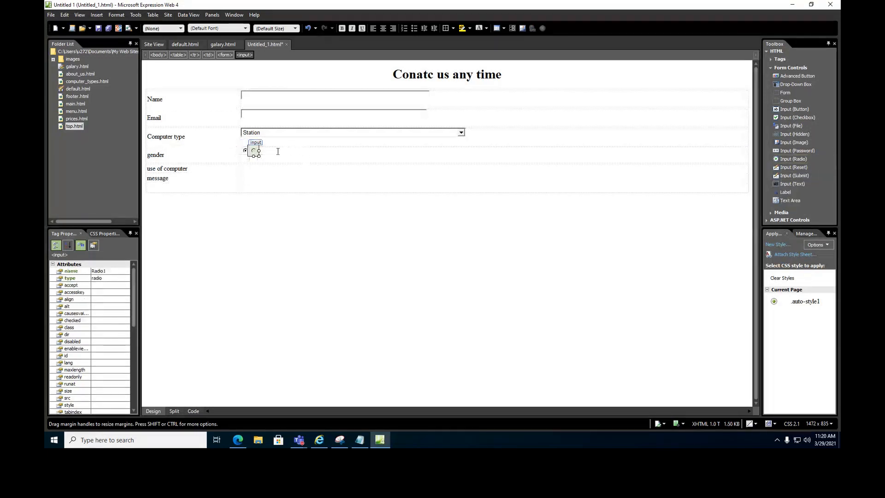
{"action": "left_click", "coordinate": [251, 144]}
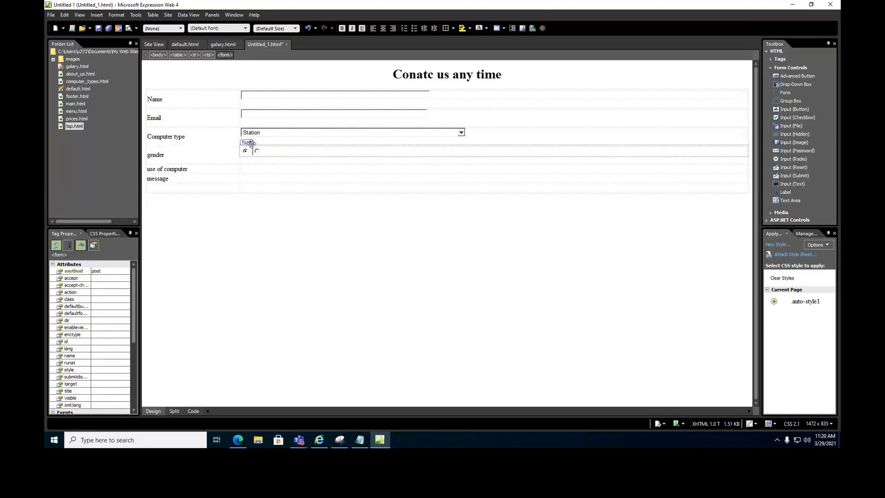
{"action": "type", "text": "Male Female"}
Put both option buttons in group 'gender' with values Male and Female.
{"action": "double_click", "coordinate": [246, 153]}
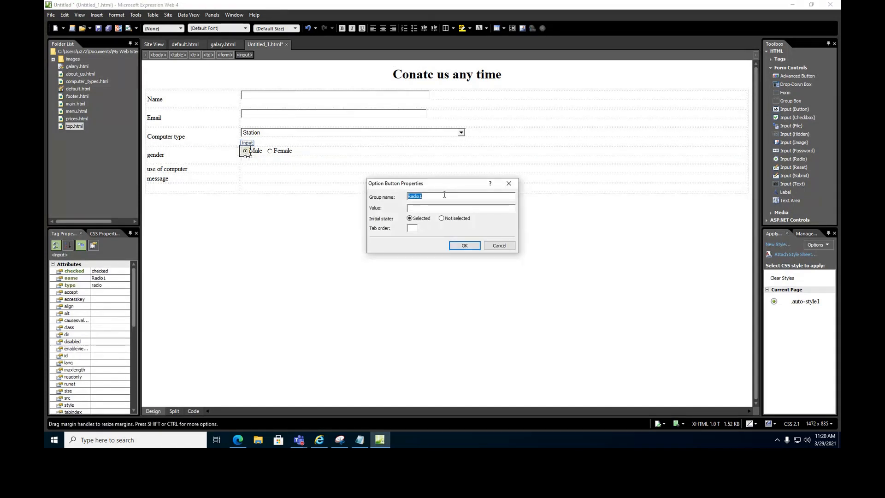
{"action": "type", "text": "gender"}
{"action": "left_click", "coordinate": [426, 207]}
{"action": "type", "text": "Male"}
{"action": "left_click", "coordinate": [465, 245]}
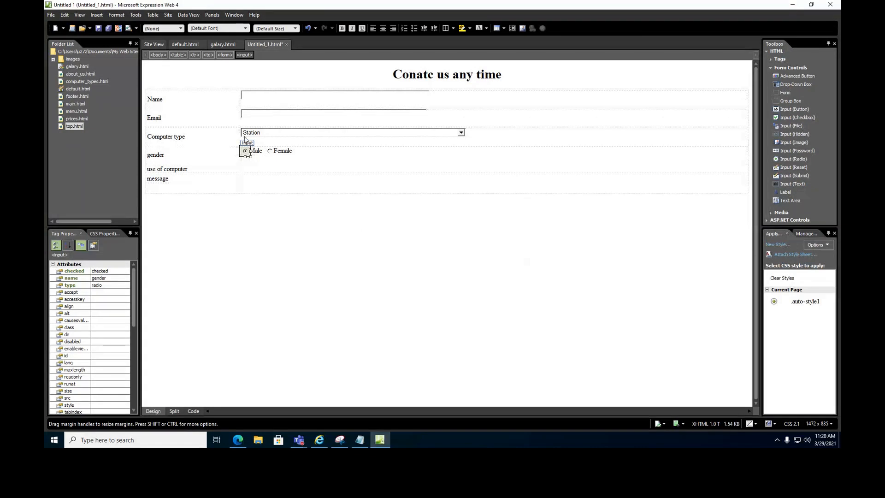
{"action": "double_click", "coordinate": [270, 152]}
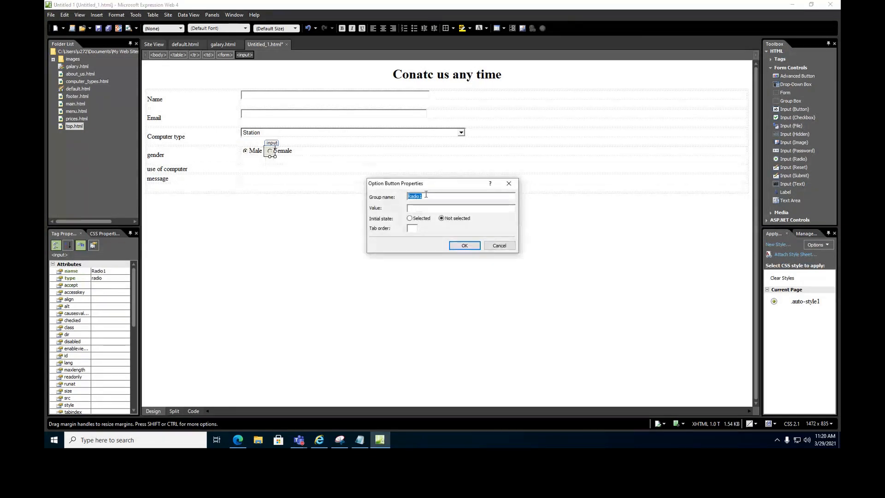
{"action": "type", "text": "gender"}
{"action": "left_click", "coordinate": [413, 208]}
{"action": "type", "text": "Female"}
{"action": "key", "text": "Return"}
{"action": "left_click", "coordinate": [252, 168]}
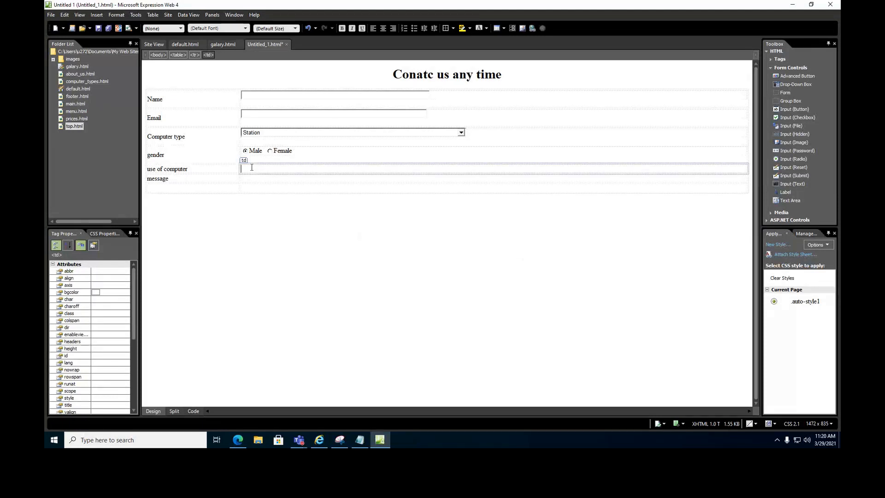
Capitalize the label to 'Use of computer' and add Home and Study checkboxes.
{"action": "left_click", "coordinate": [150, 168]}
{"action": "key", "text": "Delete"}
{"action": "type", "text": "U"}
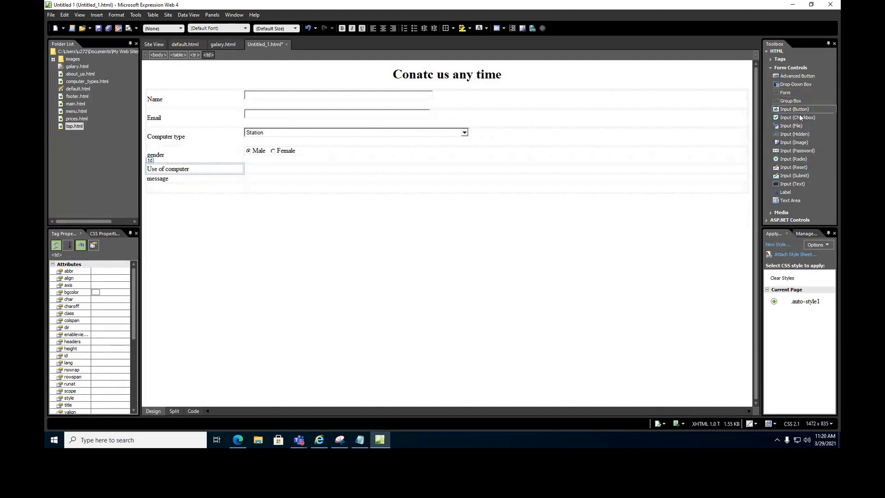
{"action": "left_click_drag", "start_coordinate": [799, 117], "coordinate": [254, 170]}
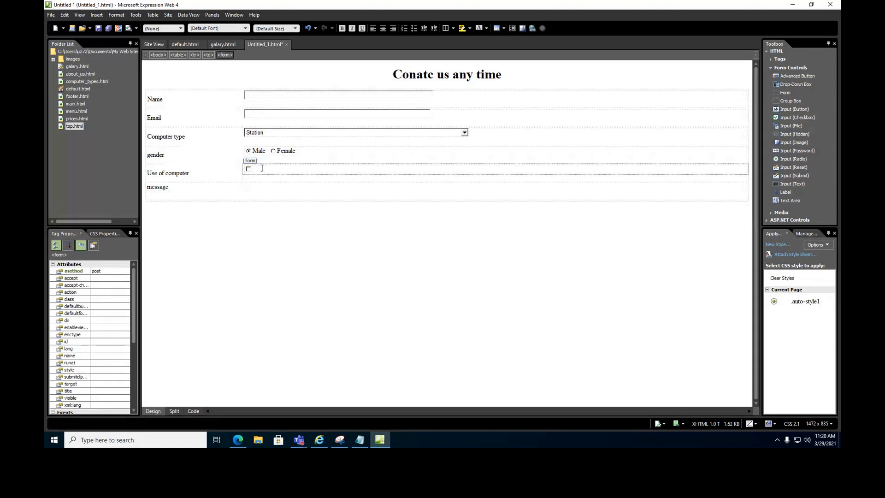
{"action": "type", "text": "Home"}
{"action": "left_click_drag", "start_coordinate": [801, 117], "coordinate": [304, 172]}
{"action": "type", "text": "studny"}
Capitalize the Study label and add Fun and Games checkboxes after it.
{"action": "key", "text": "BackSpace"}
{"action": "type", "text": "Study"}
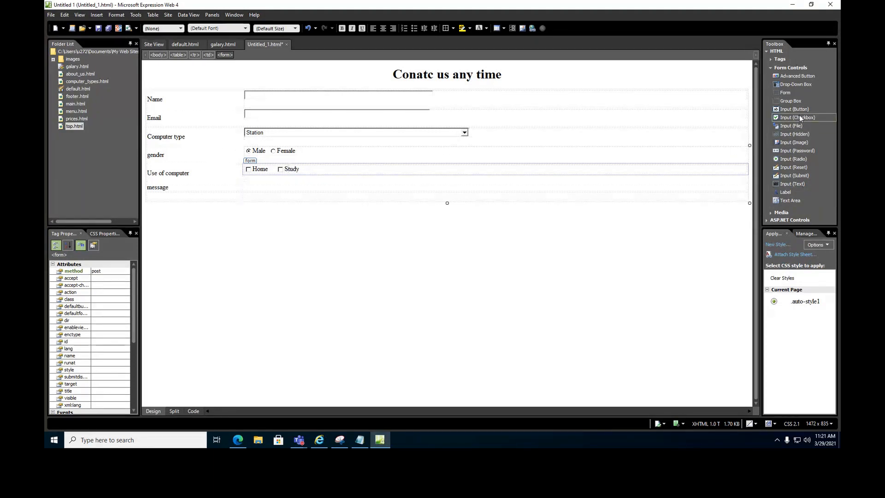
{"action": "left_click_drag", "start_coordinate": [800, 119], "coordinate": [305, 173]}
{"action": "left_click", "coordinate": [342, 172]}
{"action": "type", "text": "Fun"}
{"action": "left_click_drag", "start_coordinate": [800, 117], "coordinate": [381, 169]}
{"action": "type", "text": "Games"}
Correct the 'Ganes' label to 'Games' and give the Home checkbox its own name.
{"action": "left_click", "coordinate": [385, 169]}
{"action": "key", "text": "BackSpace"}
{"action": "type", "text": "m"}
{"action": "double_click", "coordinate": [249, 169]}
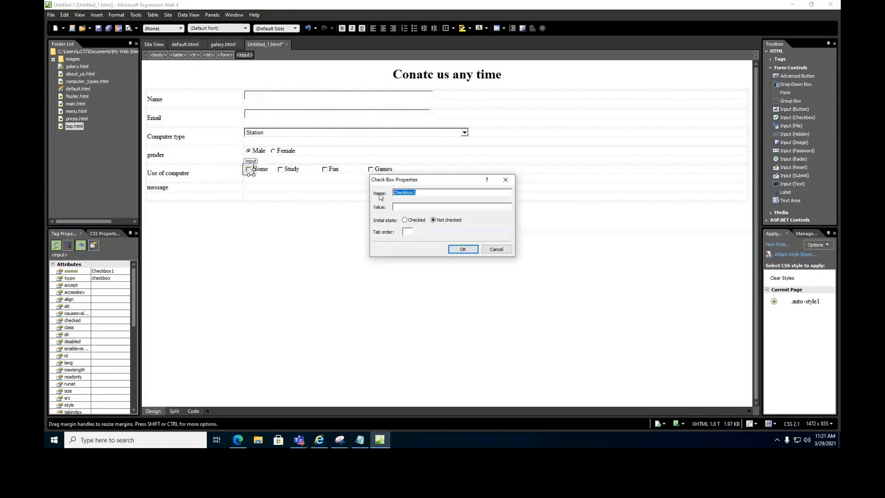
{"action": "type", "text": "Home"}
{"action": "left_click", "coordinate": [403, 207]}
{"action": "left_click", "coordinate": [463, 249]}
Give the Study and Fun checkboxes their own names.
{"action": "left_click", "coordinate": [281, 170]}
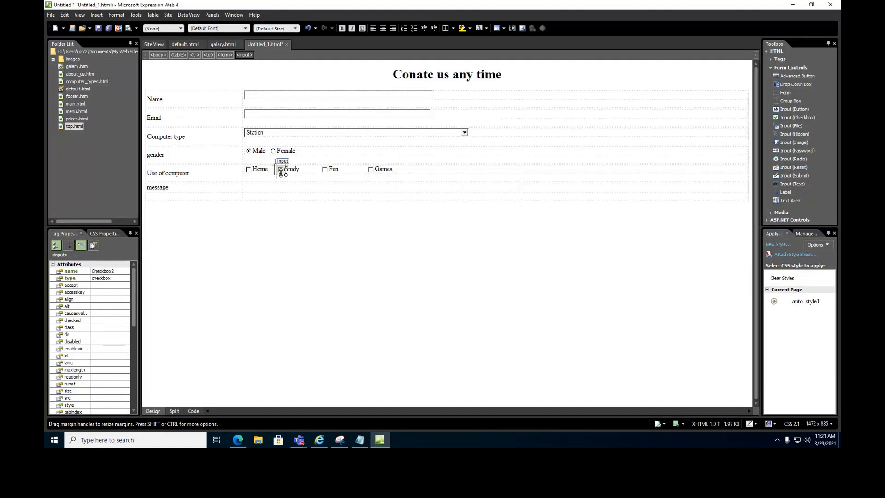
{"action": "double_click", "coordinate": [280, 170]}
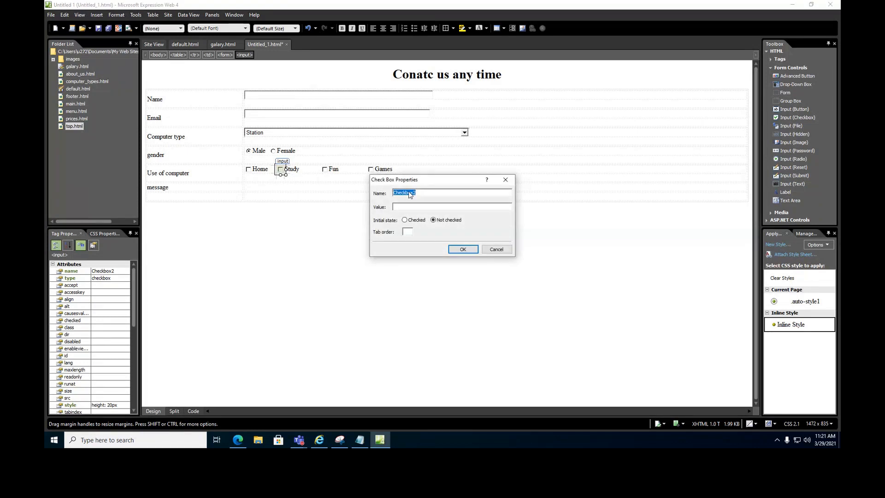
{"action": "type", "text": "St"}
{"action": "key", "text": "BackSpace"}
{"action": "key", "text": "BackSpace"}
{"action": "left_click", "coordinate": [463, 249]}
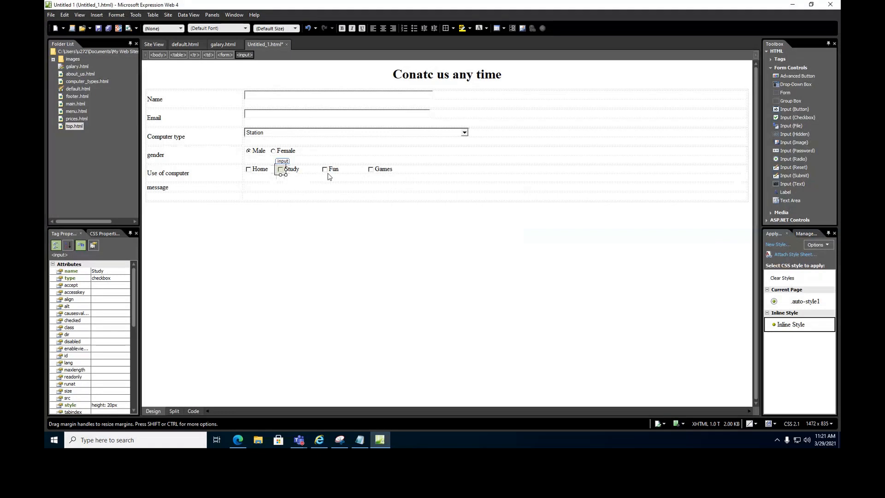
{"action": "left_click", "coordinate": [326, 172]}
{"action": "double_click", "coordinate": [326, 171]}
{"action": "type", "text": "Fun"}
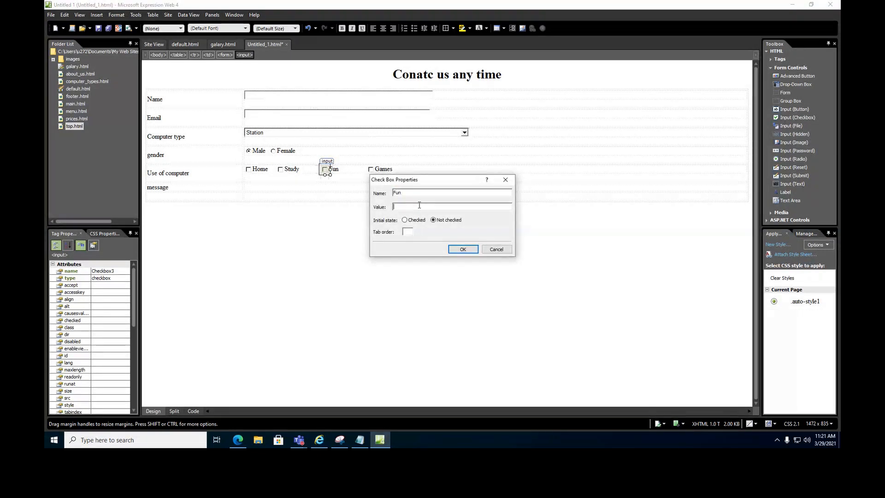
{"action": "left_click", "coordinate": [472, 251]}
Name the Games checkbox 'game' and give it a matching Games value.
{"action": "double_click", "coordinate": [372, 170]}
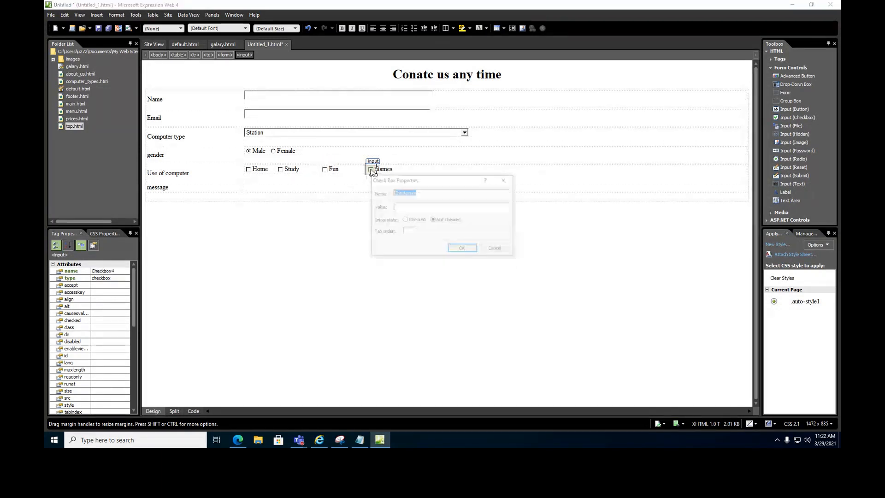
{"action": "type", "text": "gan"}
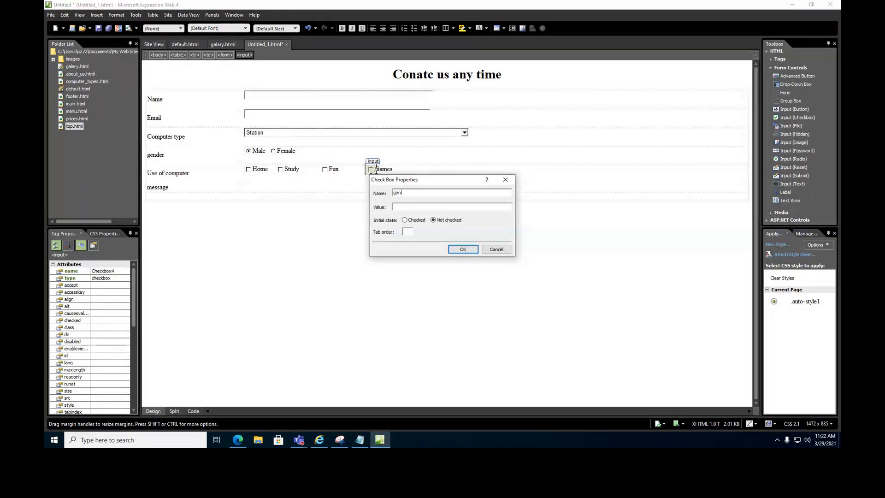
{"action": "type", "text": "me"}
{"action": "left_click", "coordinate": [409, 207]}
{"action": "type", "text": "Games"}
{"action": "left_click", "coordinate": [463, 249]}
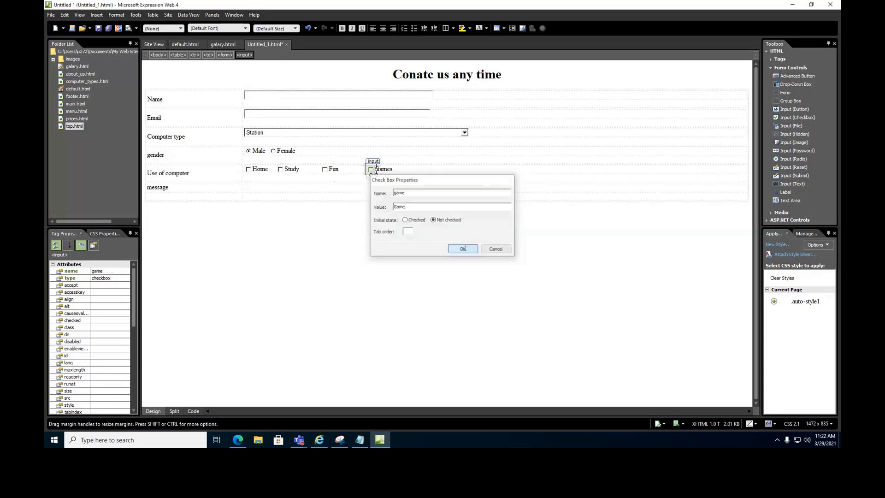
{"action": "left_click", "coordinate": [266, 188]}
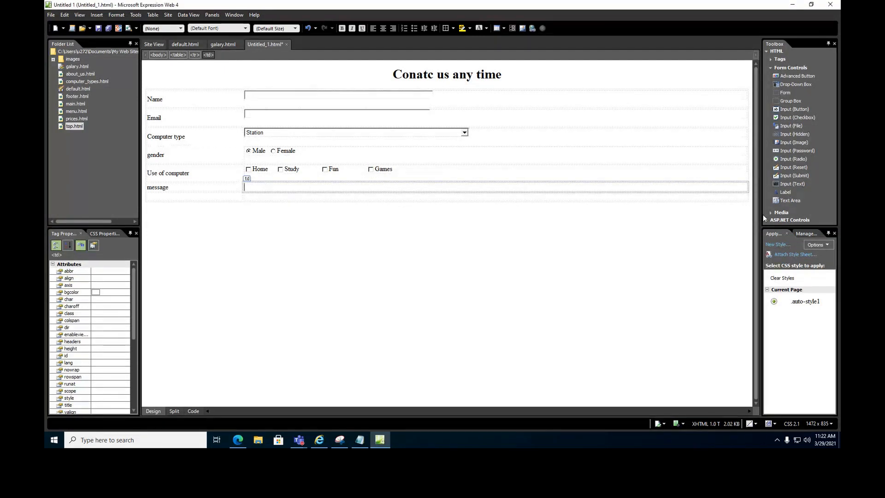
Add a text area to the message row, resized to 476×123 px, and narrow the Computer type dropdown.
{"action": "left_click_drag", "start_coordinate": [787, 201], "coordinate": [457, 196]}
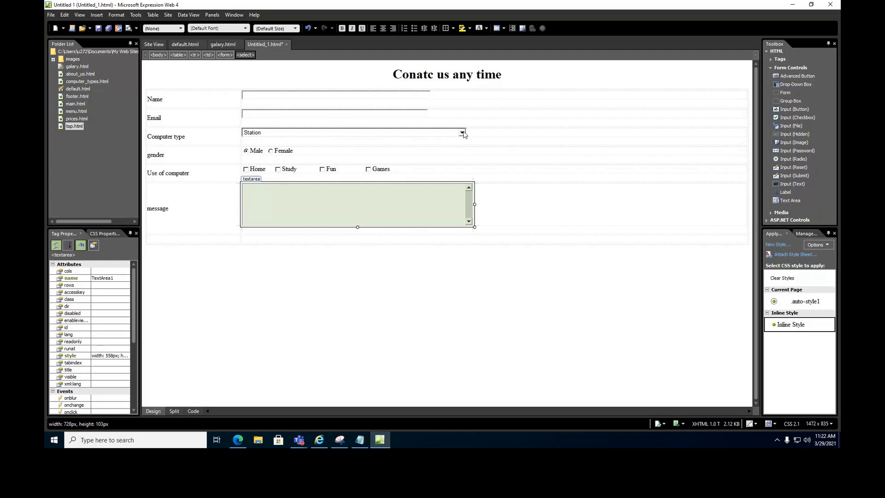
{"action": "left_click", "coordinate": [467, 132]}
{"action": "left_click_drag", "start_coordinate": [467, 132], "coordinate": [431, 124]}
{"action": "left_click", "coordinate": [472, 197]}
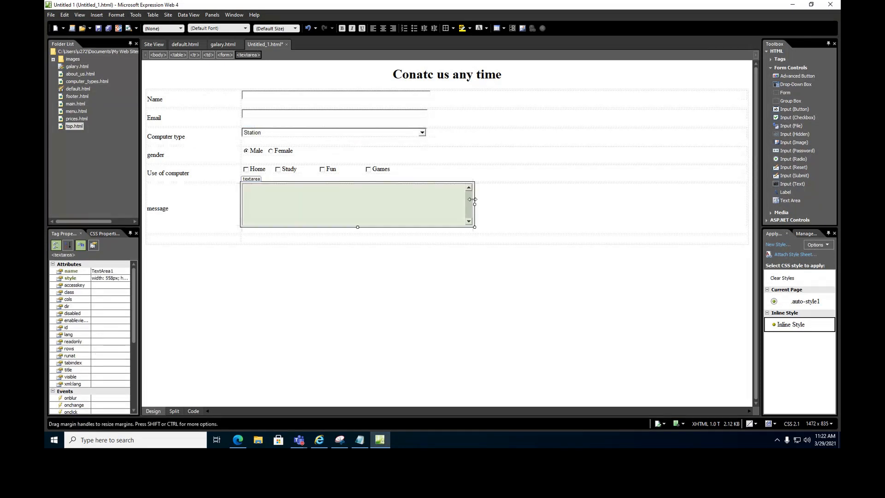
{"action": "left_click_drag", "start_coordinate": [471, 198], "coordinate": [442, 197]}
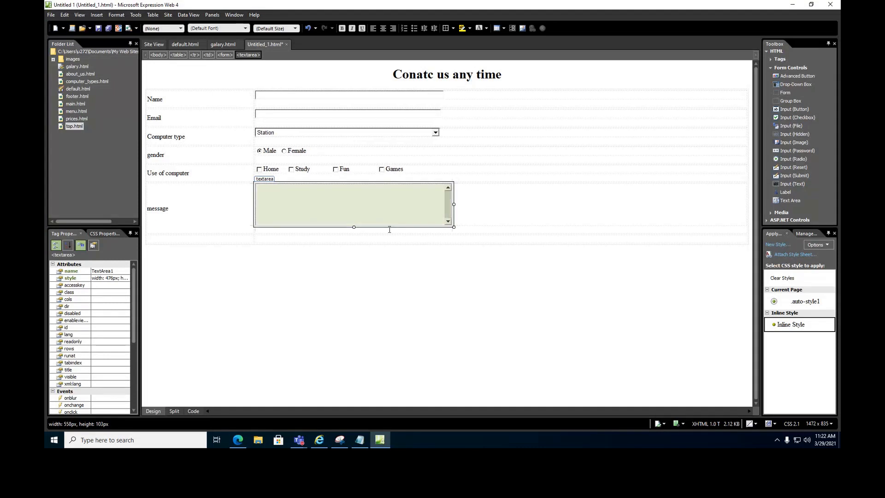
{"action": "left_click_drag", "start_coordinate": [354, 227], "coordinate": [353, 239]}
{"action": "left_click", "coordinate": [318, 249]}
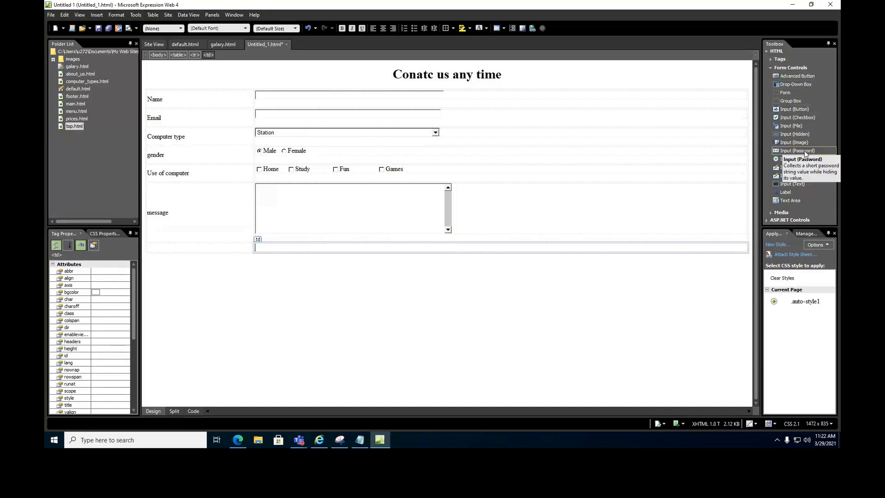
Add submit and reset buttons to the bottom row and label the submit button Send.
{"action": "left_click_drag", "start_coordinate": [799, 177], "coordinate": [366, 239]}
{"action": "left_click_drag", "start_coordinate": [278, 251], "coordinate": [276, 251]}
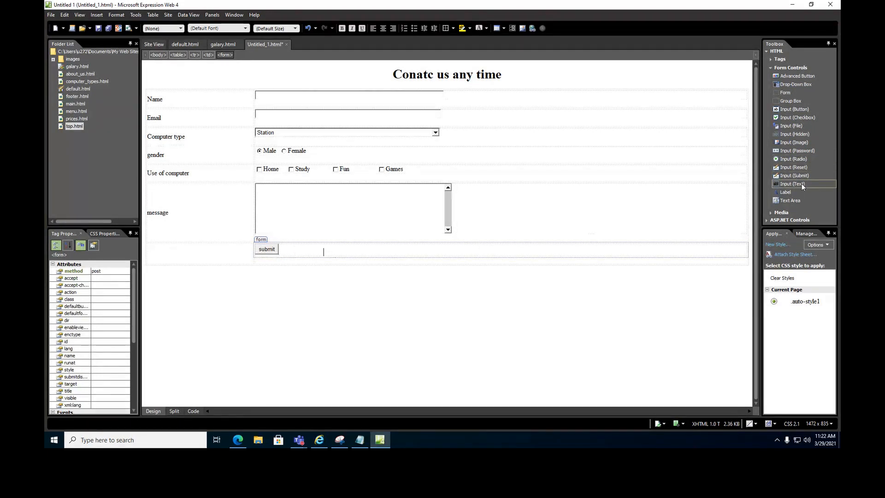
{"action": "left_click_drag", "start_coordinate": [798, 168], "coordinate": [373, 250]}
{"action": "double_click", "coordinate": [272, 253]}
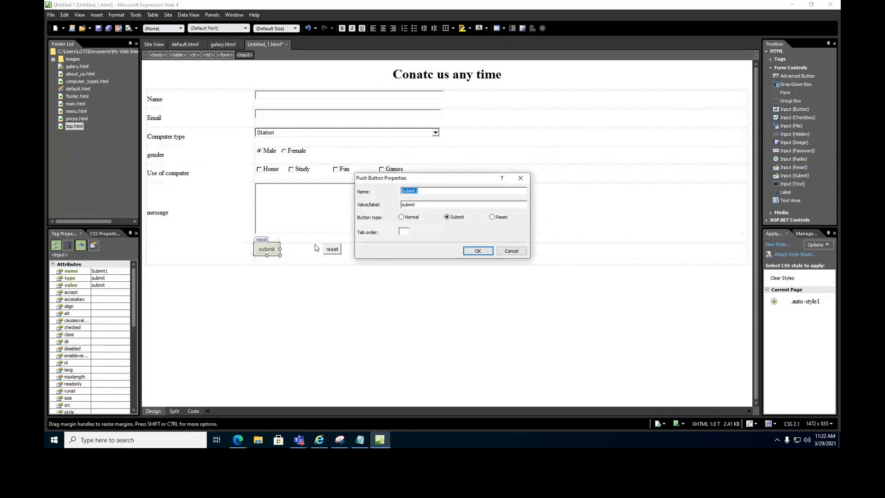
{"action": "type", "text": "Send"}
{"action": "left_click_drag", "start_coordinate": [420, 207], "coordinate": [367, 209]}
{"action": "type", "text": "Se"}
{"action": "left_click", "coordinate": [477, 250]}
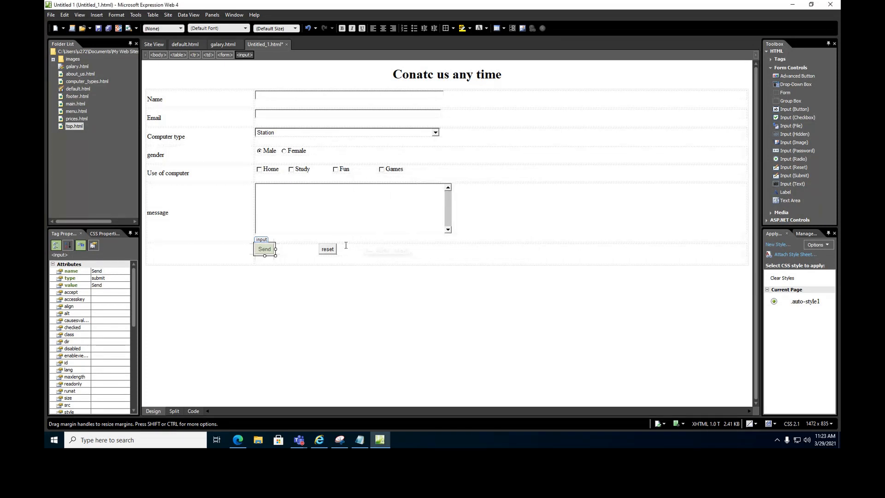
Name the reset button 'cancel' with label Cancel, and widen both buttons to about 190px.
{"action": "double_click", "coordinate": [326, 249]}
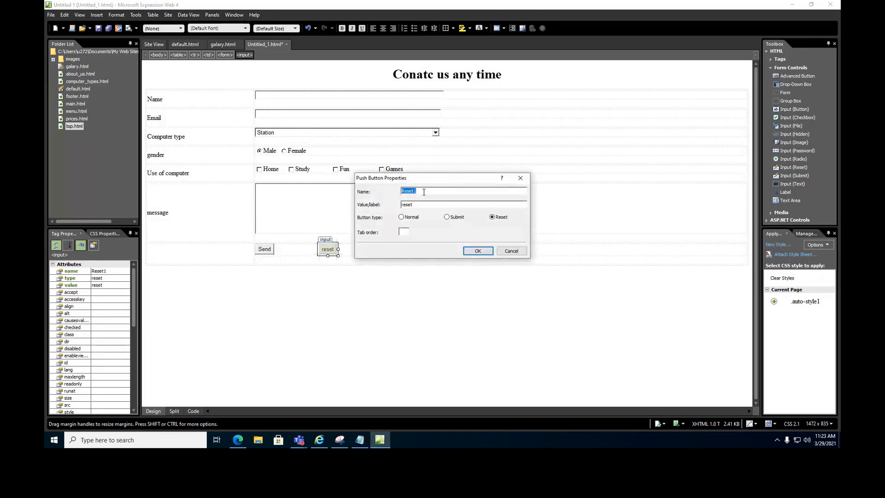
{"action": "type", "text": "Cle"}
{"action": "key", "text": "BackSpace"}
{"action": "key", "text": "Tab"}
{"action": "type", "text": "Ca"}
{"action": "left_click", "coordinate": [478, 251]}
{"action": "left_click_drag", "start_coordinate": [345, 250], "coordinate": [405, 249]}
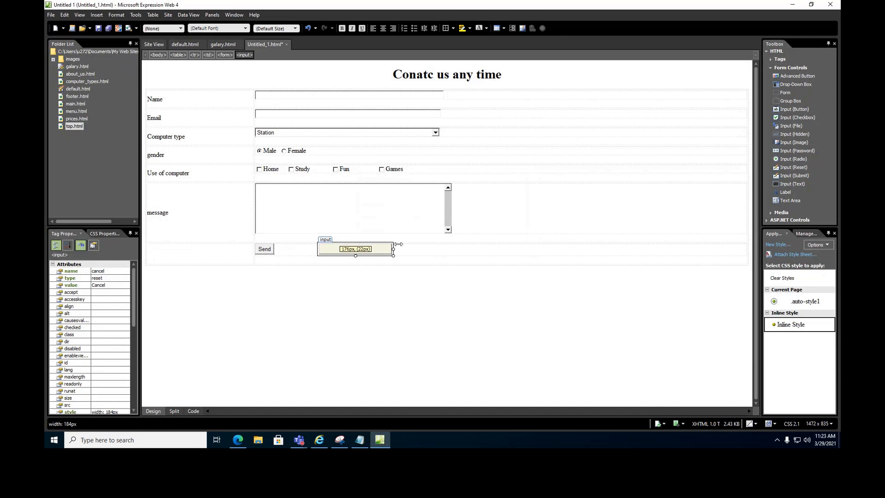
{"action": "left_click", "coordinate": [266, 250]}
{"action": "left_click_drag", "start_coordinate": [275, 250], "coordinate": [331, 251]}
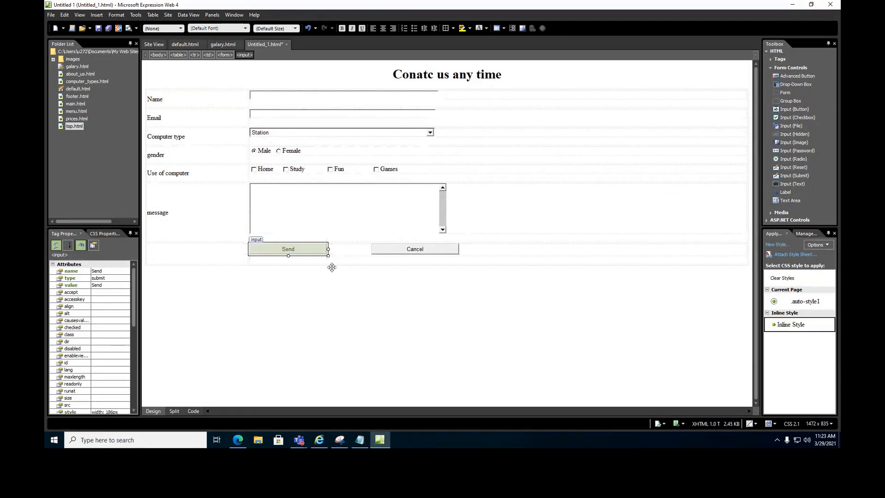
{"action": "left_click", "coordinate": [341, 262]}
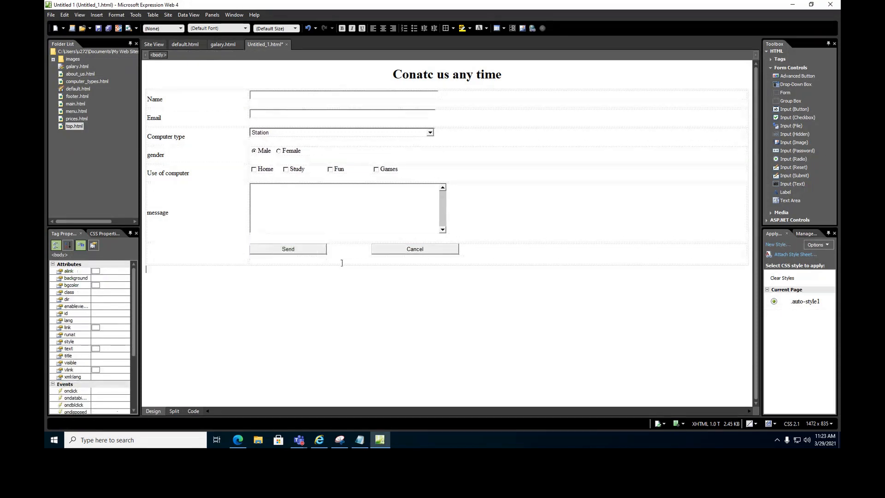
Give the page a light blue background in Page Properties.
{"action": "right_click", "coordinate": [383, 333]}
{"action": "left_click", "coordinate": [401, 394]}
{"action": "left_click", "coordinate": [382, 156]}
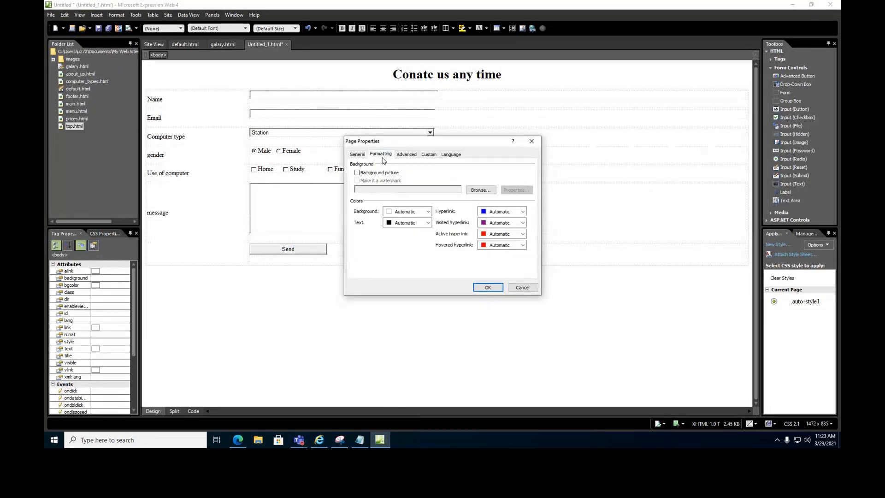
{"action": "left_click", "coordinate": [408, 211]}
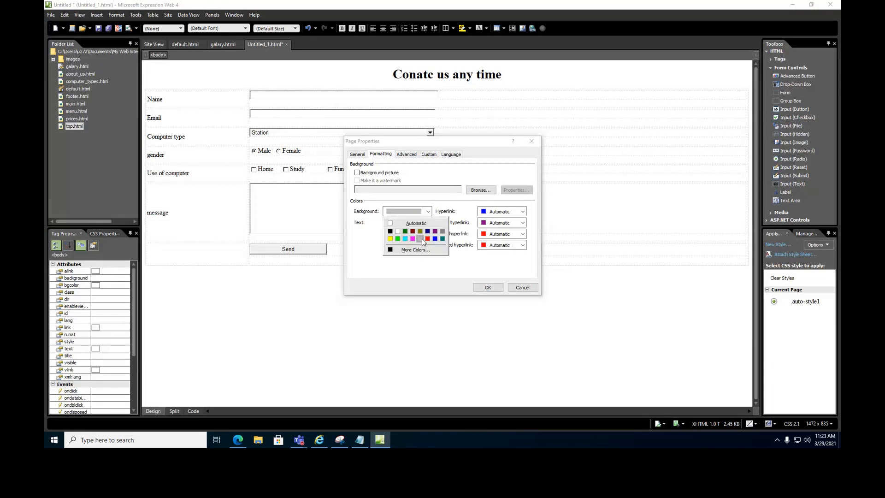
{"action": "left_click", "coordinate": [433, 250]}
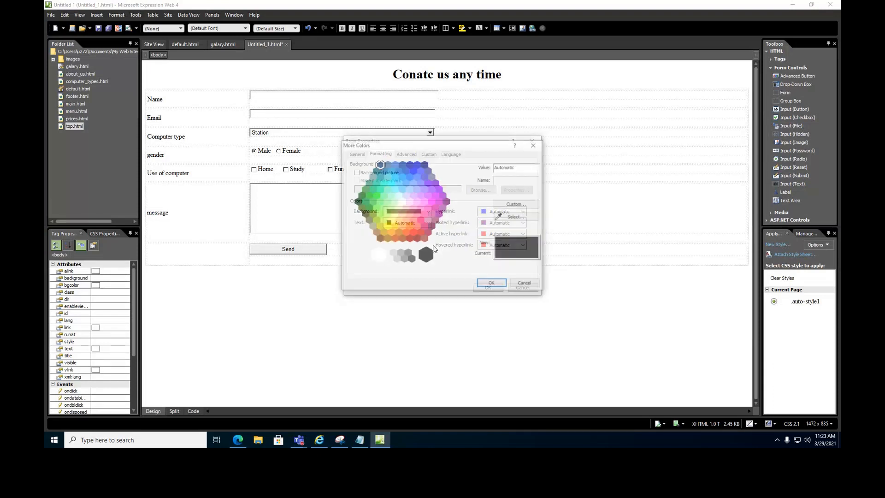
{"action": "left_click", "coordinate": [409, 189]}
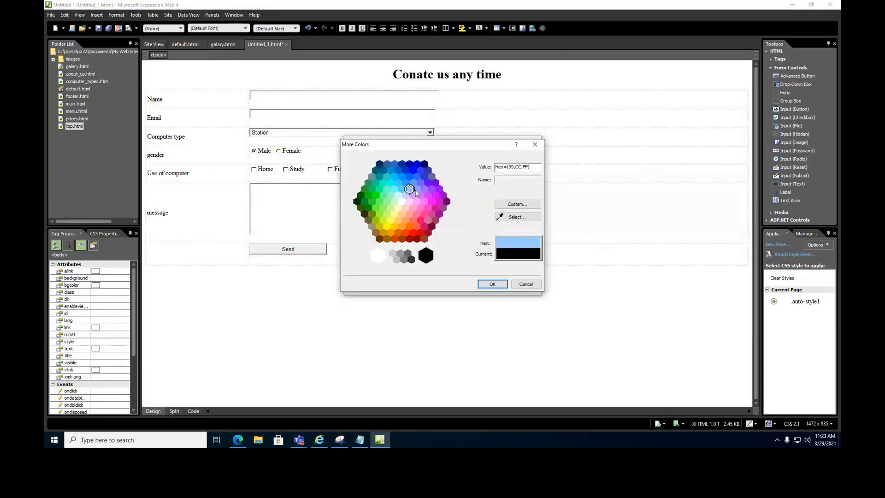
{"action": "left_click", "coordinate": [499, 285]}
{"action": "left_click", "coordinate": [487, 288]}
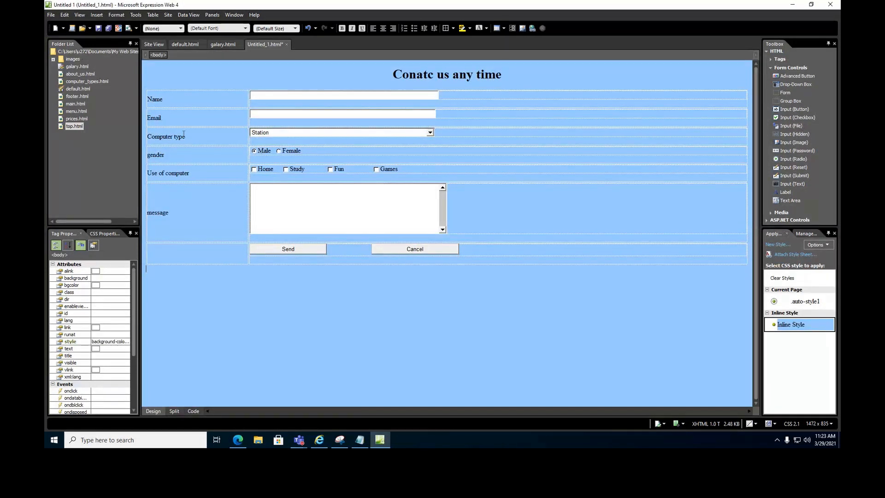
Make the Name-through-message labels bold at medium font size.
{"action": "left_click_drag", "start_coordinate": [169, 98], "coordinate": [169, 222]}
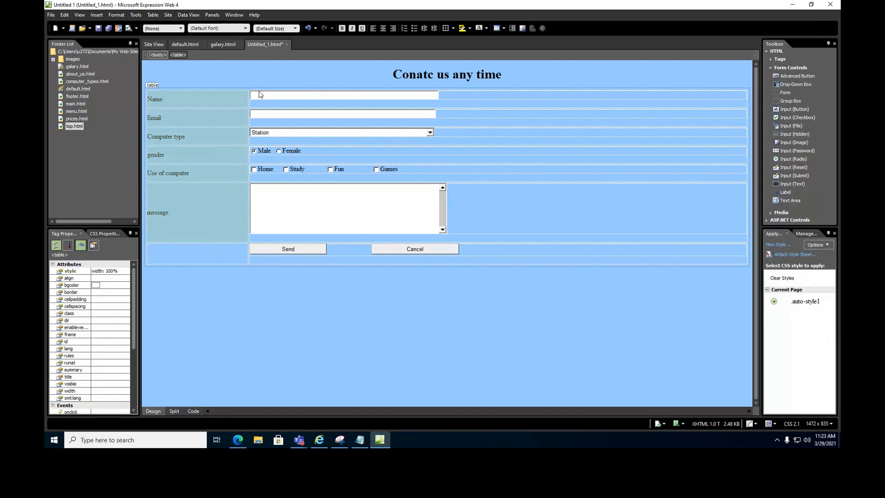
{"action": "left_click", "coordinate": [342, 29]}
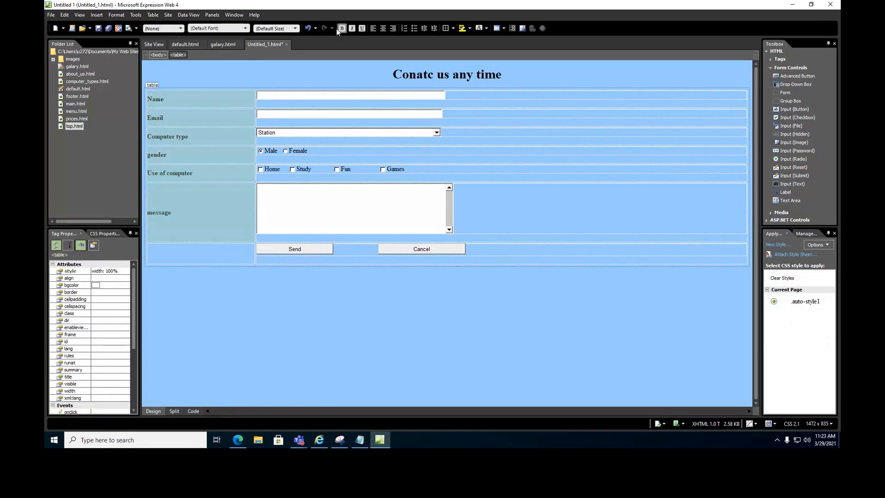
{"action": "left_click", "coordinate": [295, 29]}
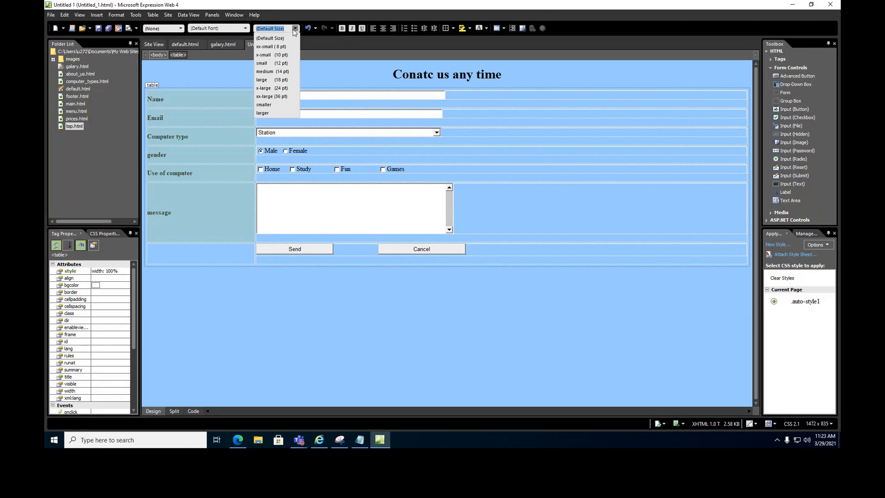
{"action": "left_click", "coordinate": [276, 72]}
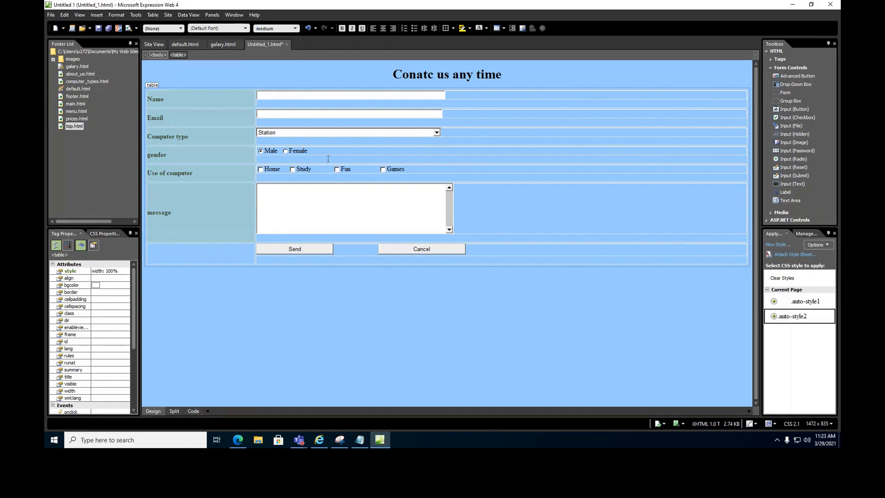
{"action": "left_click", "coordinate": [275, 314]}
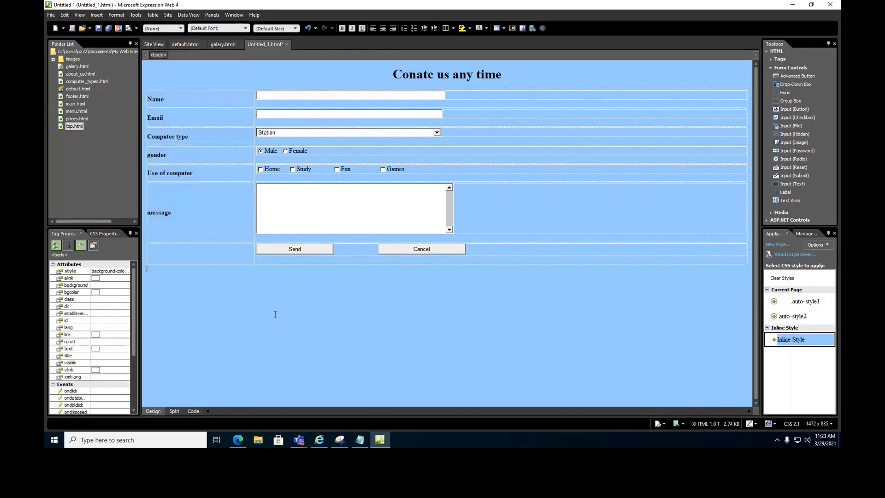
Save the contact page as enquery.html, then open default.html from the Folder List.
{"action": "left_click", "coordinate": [109, 28]}
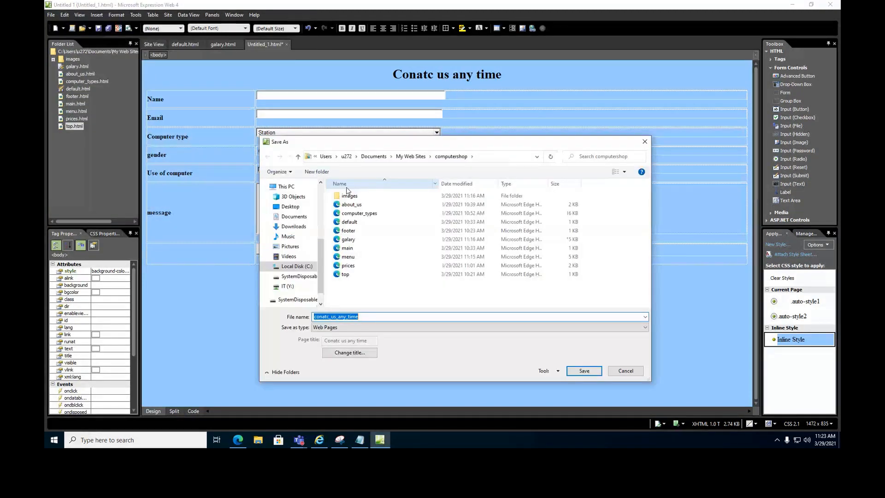
{"action": "type", "text": "enquery"}
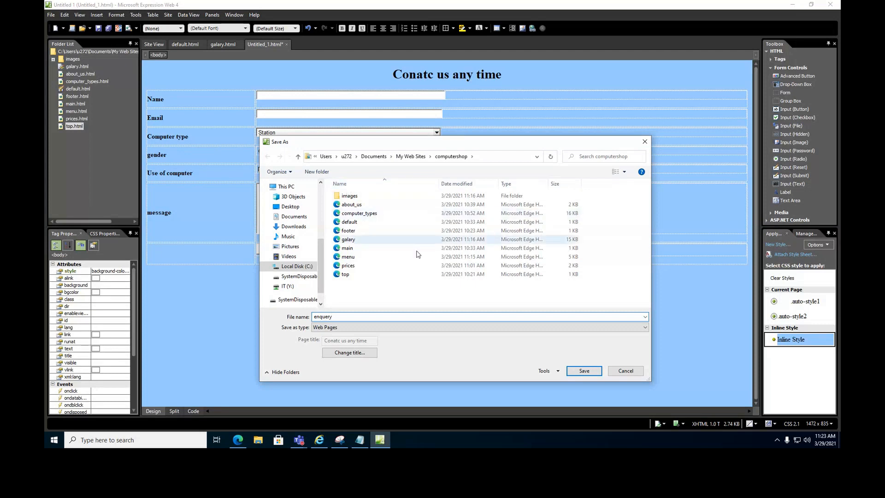
{"action": "left_click", "coordinate": [574, 373]}
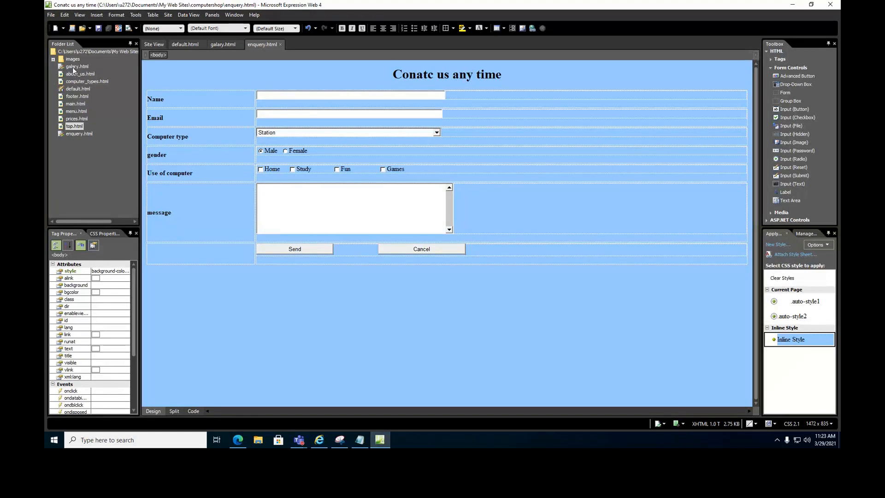
{"action": "double_click", "coordinate": [78, 89]}
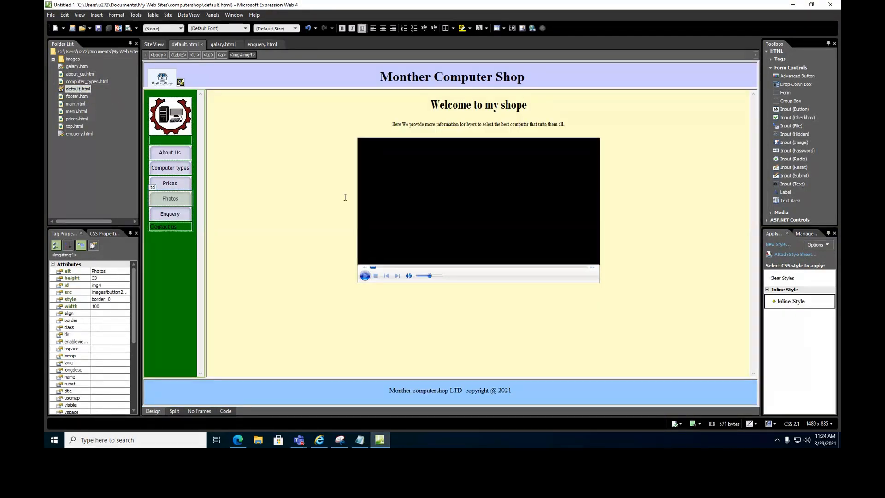
Link the Enquery button to enquery.html, opening in the main frame.
{"action": "left_click", "coordinate": [184, 215]}
{"action": "double_click", "coordinate": [184, 214]}
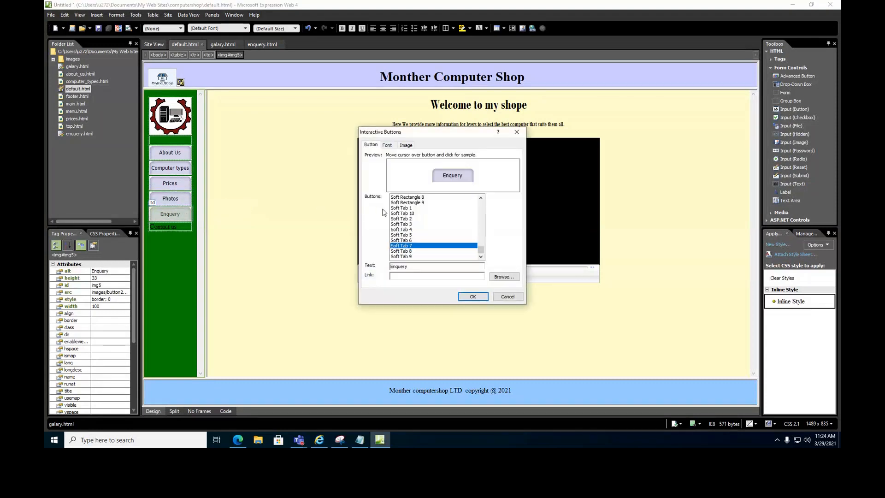
{"action": "left_click", "coordinate": [502, 279]}
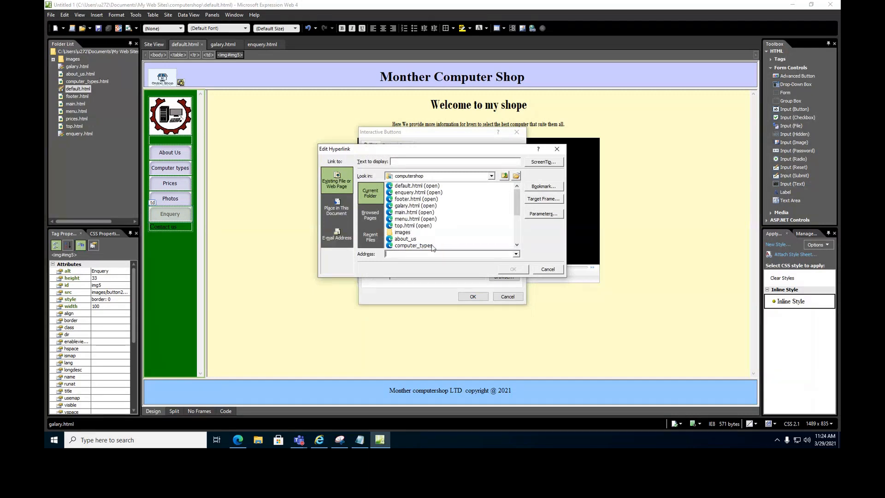
{"action": "left_click", "coordinate": [412, 192]}
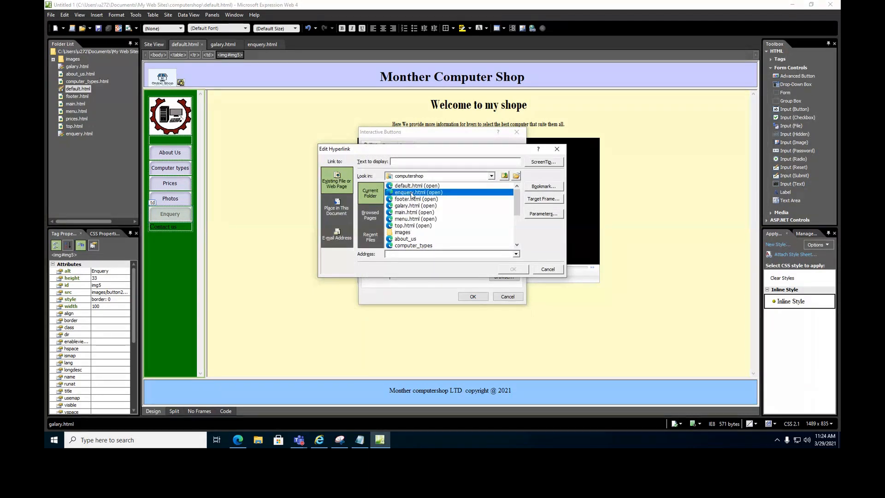
{"action": "left_click", "coordinate": [538, 201]}
{"action": "left_click", "coordinate": [414, 198]}
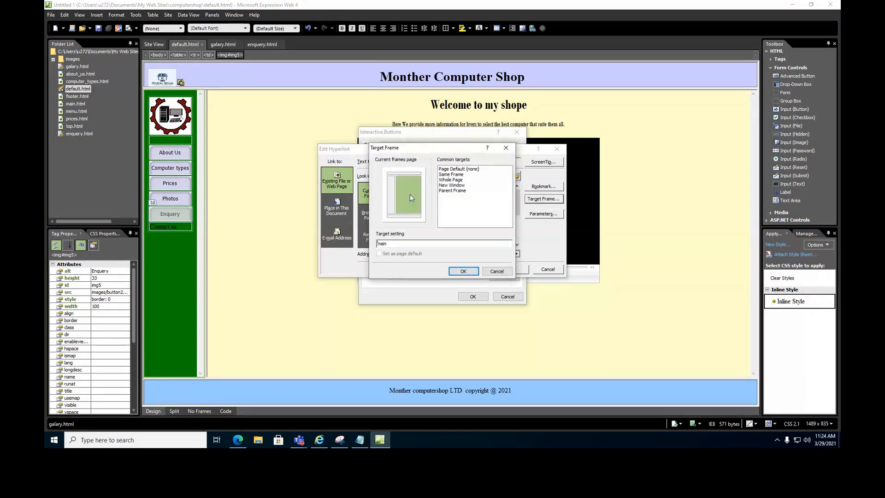
{"action": "left_click", "coordinate": [464, 271]}
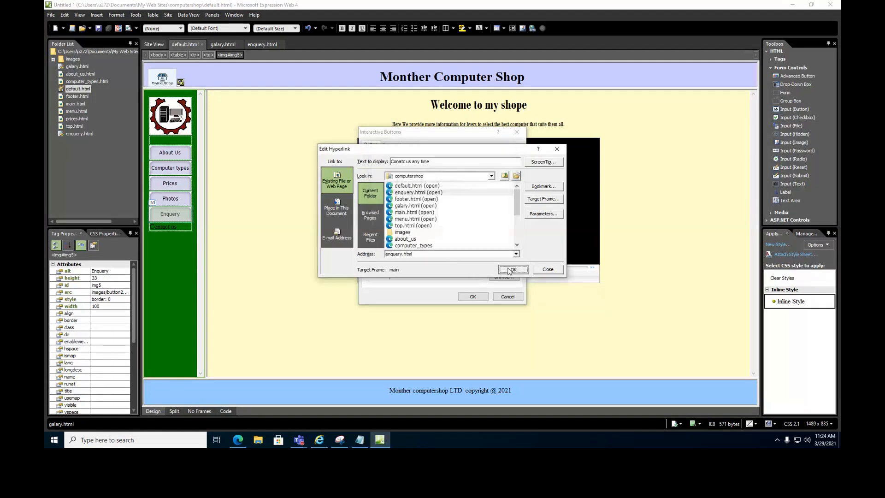
{"action": "left_click", "coordinate": [505, 271]}
{"action": "left_click", "coordinate": [485, 298]}
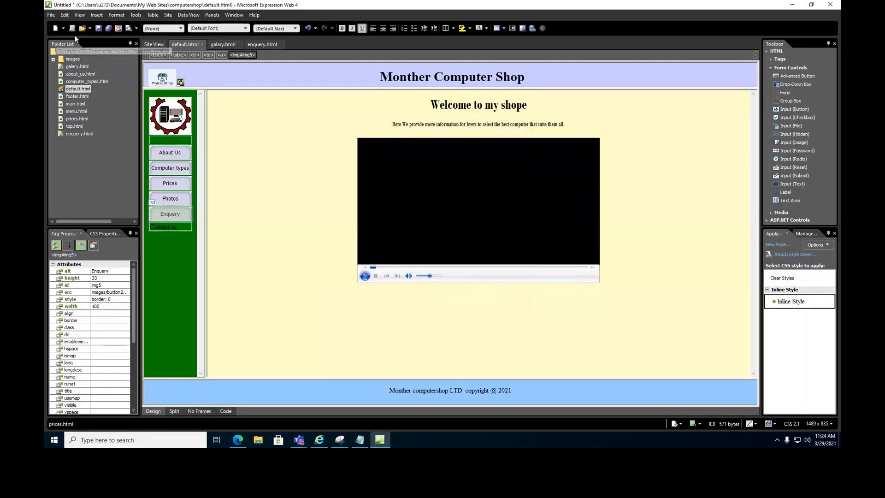
Save the home page along with its embedded button images.
{"action": "left_click", "coordinate": [102, 30]}
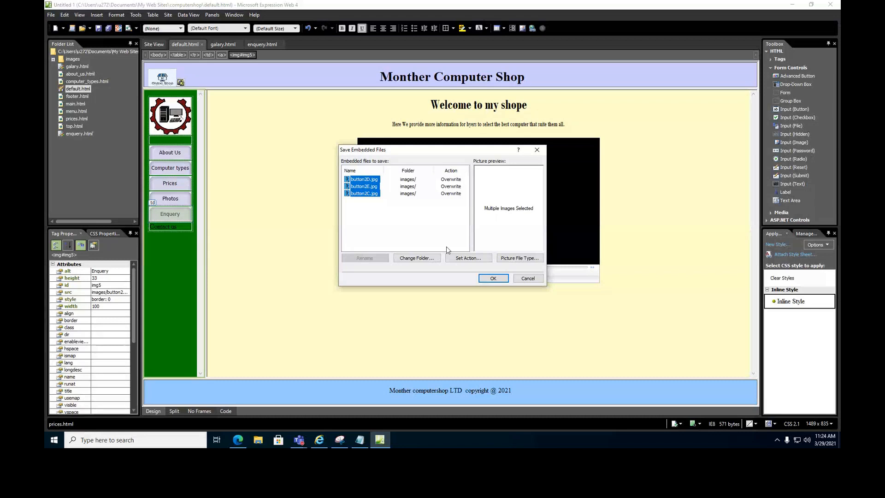
{"action": "left_click", "coordinate": [490, 278]}
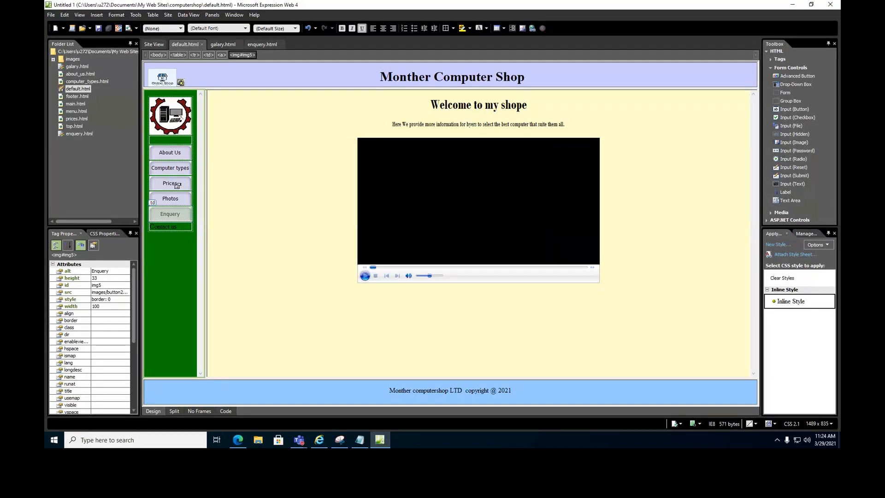
{"action": "left_click", "coordinate": [170, 225]}
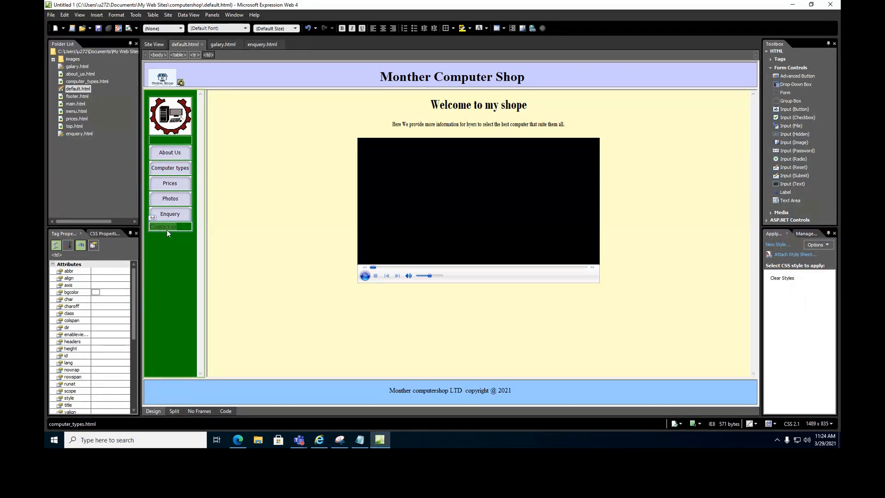
Start an e-mail hyperlink for Contact us and enter the shop's e-mail address.
{"action": "left_click", "coordinate": [97, 14]}
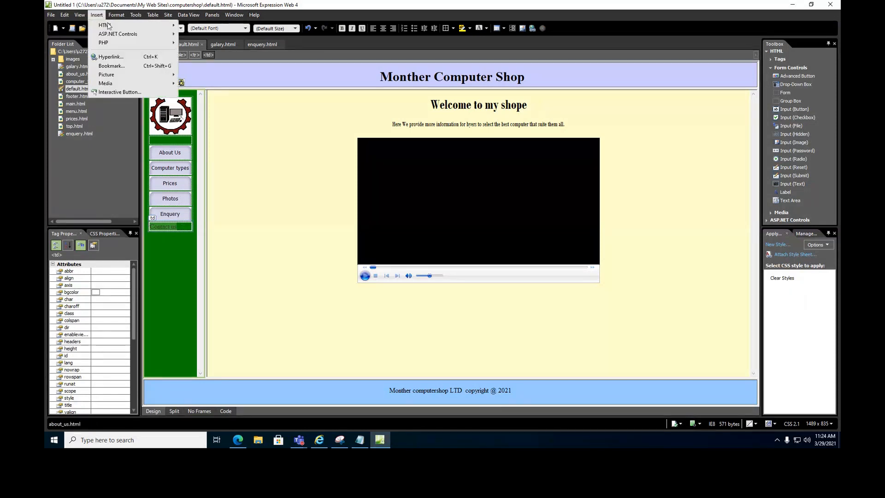
{"action": "left_click", "coordinate": [117, 59]}
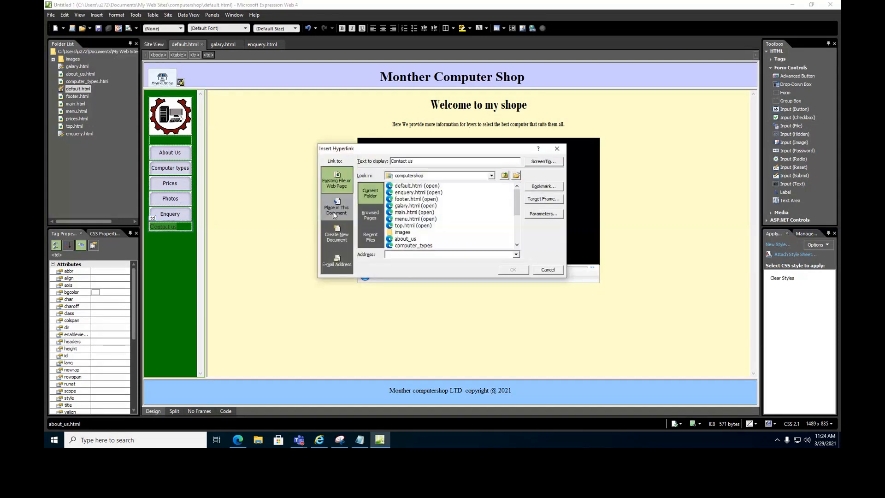
{"action": "left_click", "coordinate": [334, 261]}
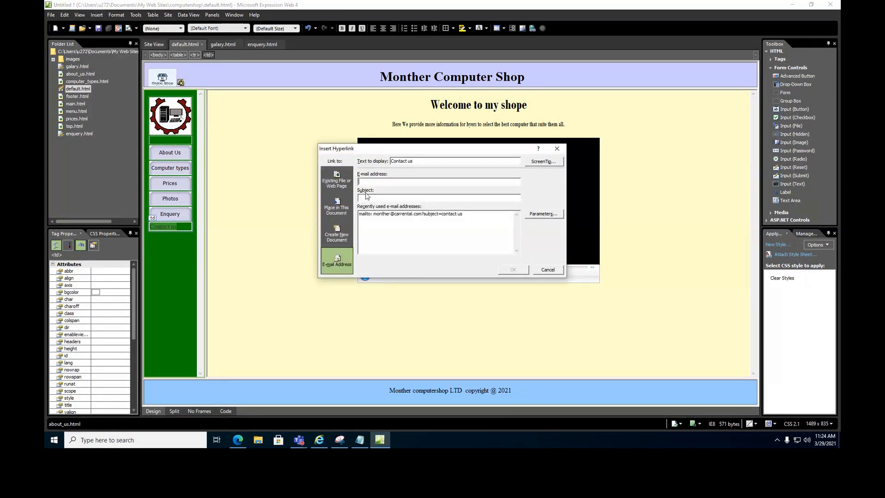
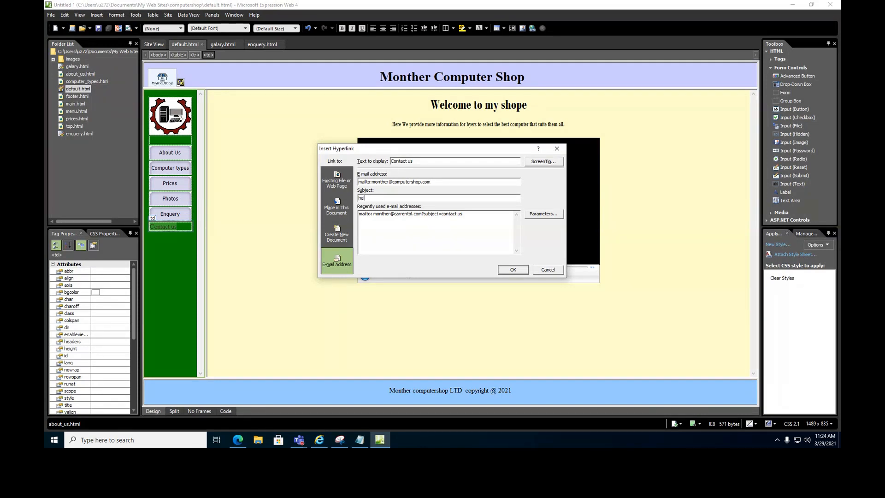
Confirm the Contact us e-mail link, save default.html and preview it in Internet Explorer.
{"action": "left_click", "coordinate": [513, 271]}
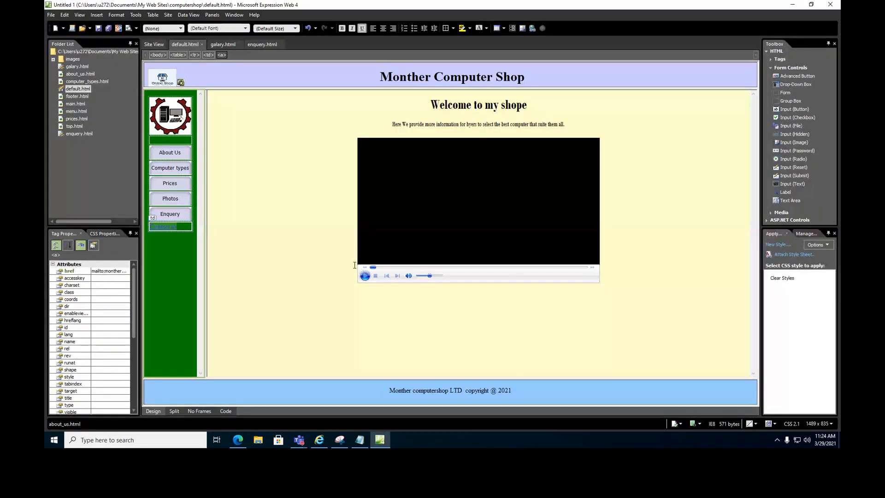
{"action": "left_click", "coordinate": [99, 28]}
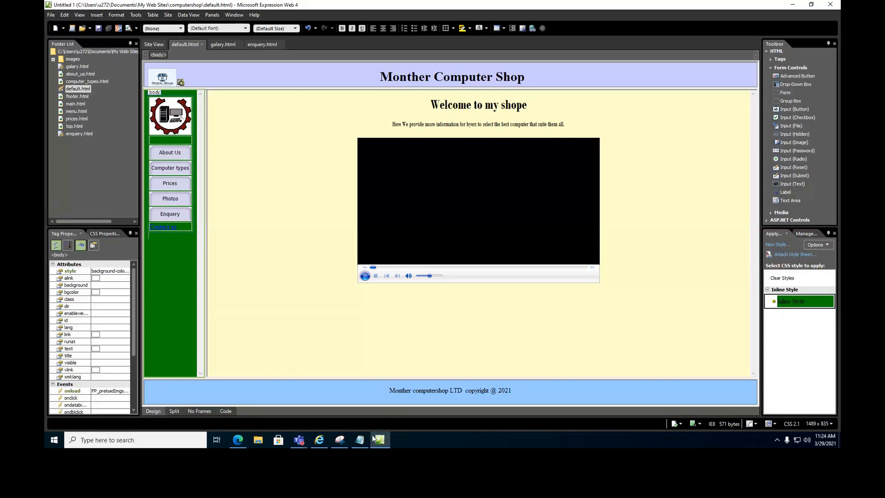
{"action": "left_click", "coordinate": [319, 440]}
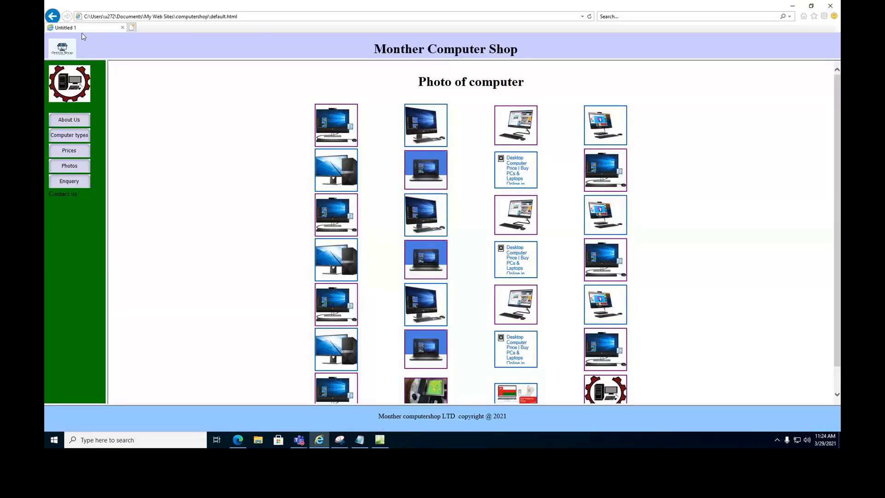
Close the browser preview and save default.html again.
{"action": "left_click", "coordinate": [837, 9]}
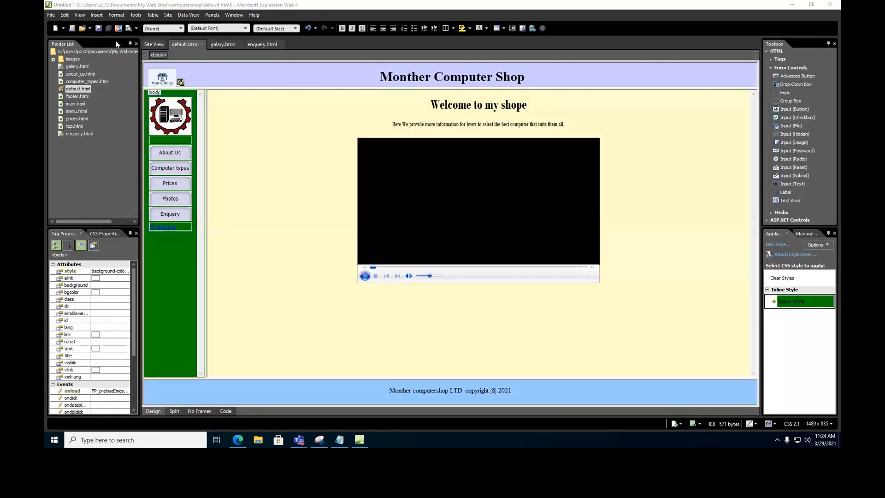
{"action": "left_click", "coordinate": [78, 91]}
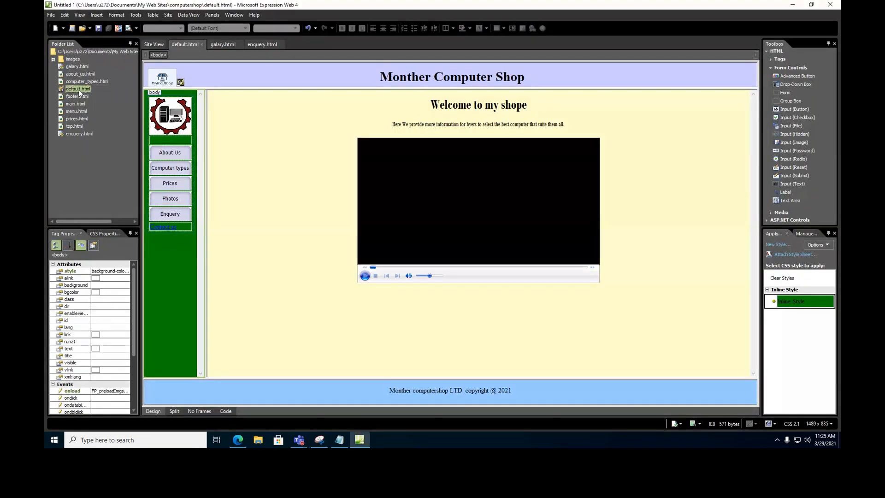
{"action": "left_click", "coordinate": [99, 29]}
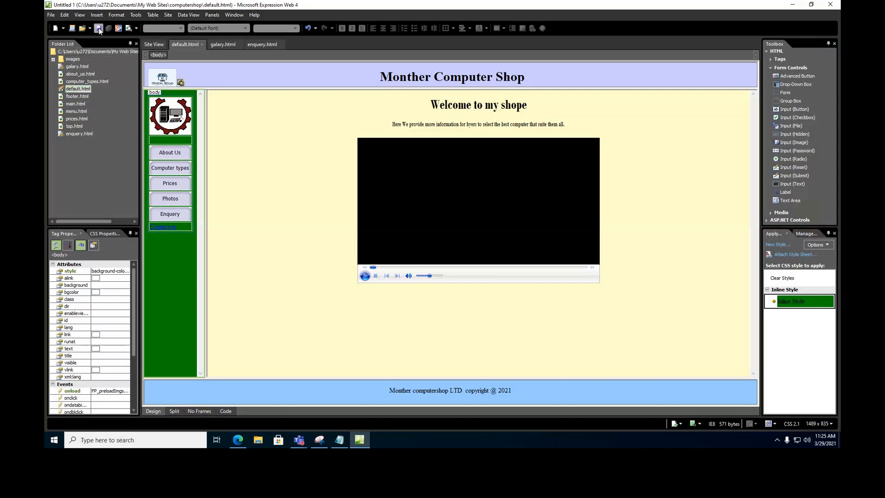
Preview the home page, allow its blocked video content and turn the volume to maximum.
{"action": "left_click", "coordinate": [129, 29]}
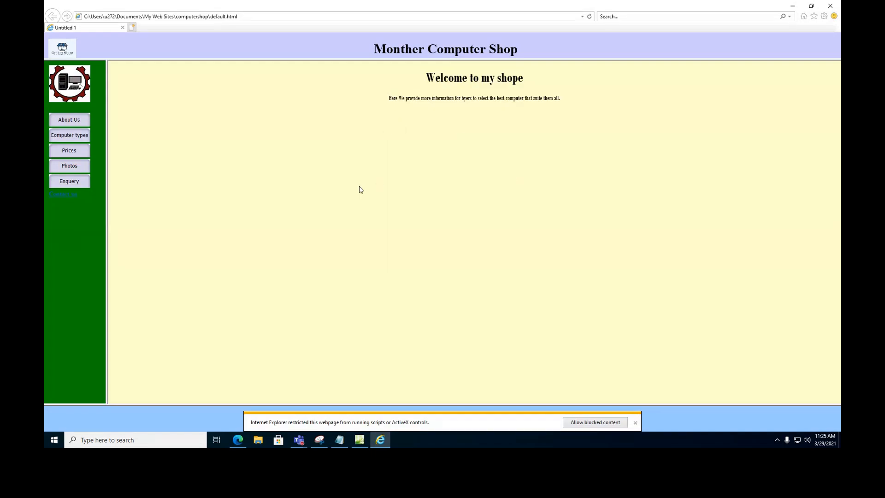
{"action": "left_click", "coordinate": [595, 422]}
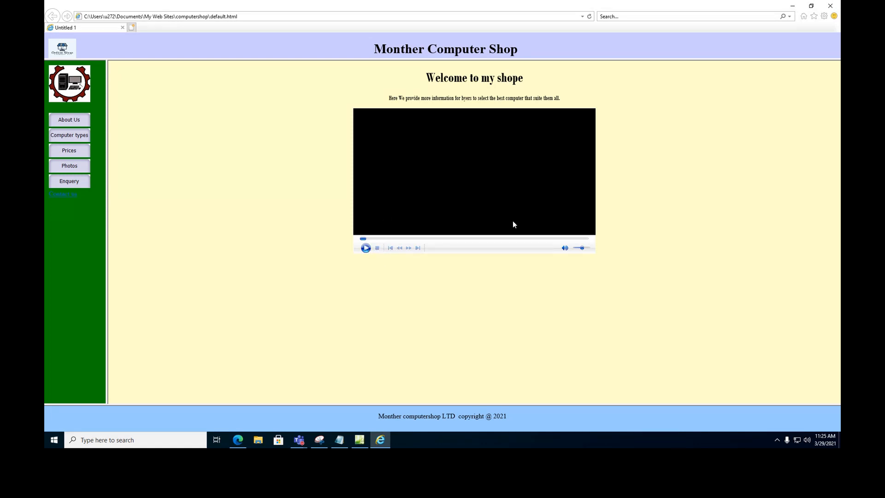
{"action": "left_click_drag", "start_coordinate": [582, 248], "coordinate": [598, 251]}
Check the About Us and Computer Types pages, including the Tablet/Smartphone and Personal Computer anchors.
{"action": "left_click", "coordinate": [74, 125]}
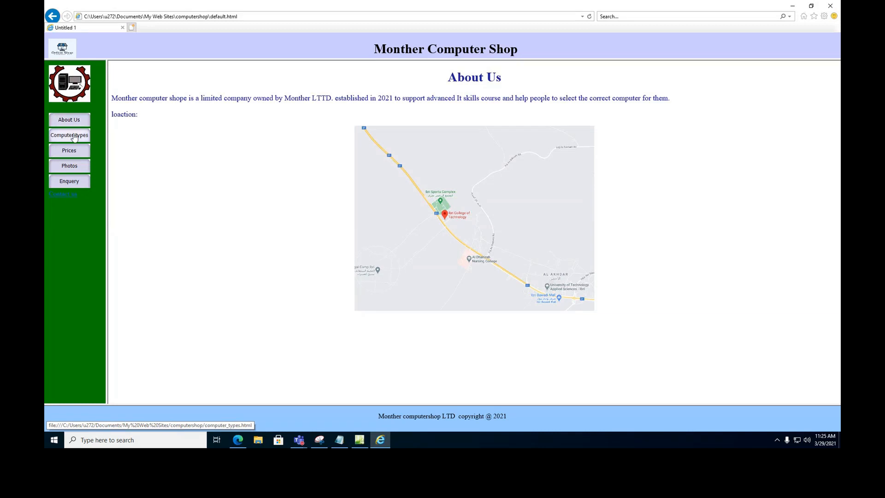
{"action": "left_click", "coordinate": [75, 139]}
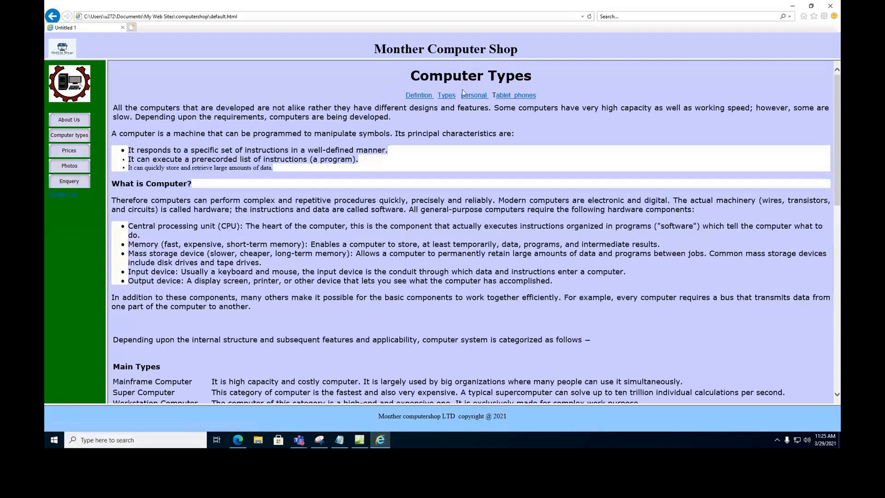
{"action": "left_click", "coordinate": [520, 96]}
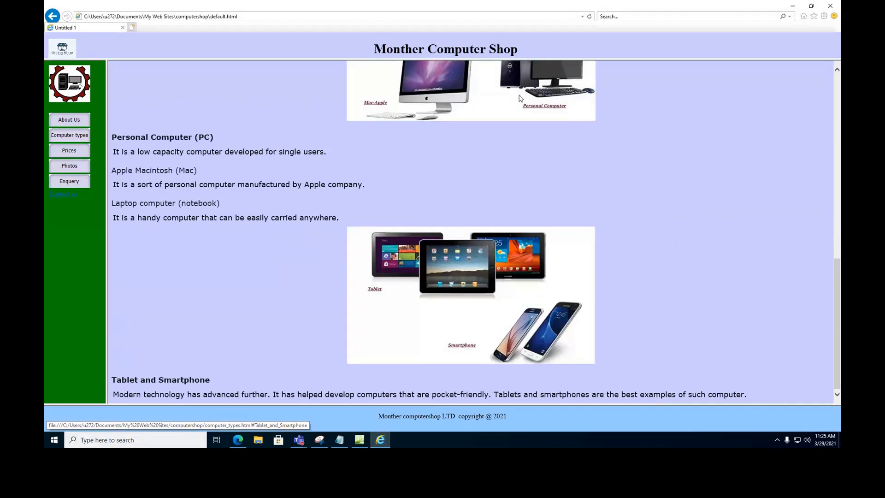
{"action": "scroll", "coordinate": [519, 100], "scroll_direction": "up", "scroll_amount": 15}
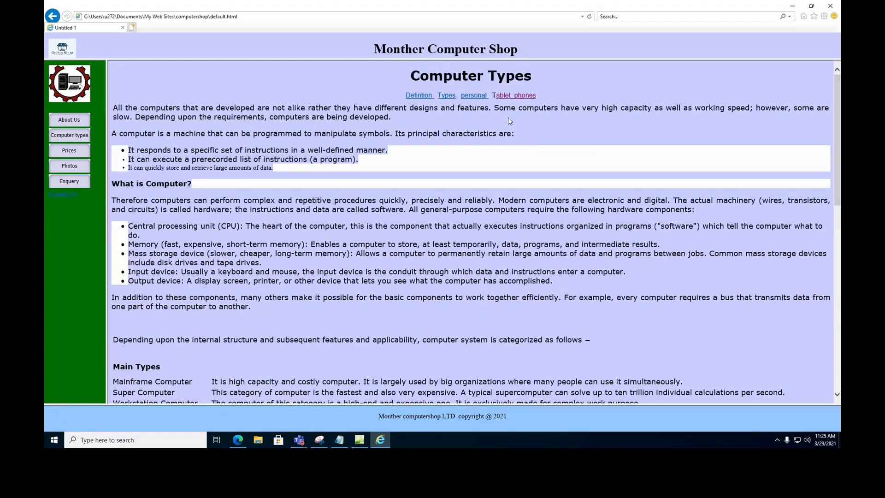
{"action": "left_click", "coordinate": [470, 97]}
{"action": "scroll", "coordinate": [456, 129], "scroll_direction": "up", "scroll_amount": 10}
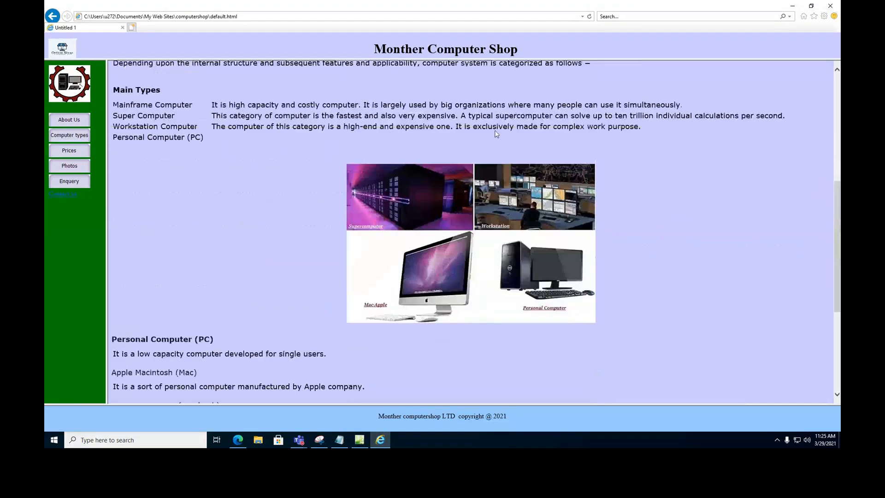
Browse the Prices and Photos pages, view the laptop photo, then open the Enquery form.
{"action": "left_click", "coordinate": [80, 152]}
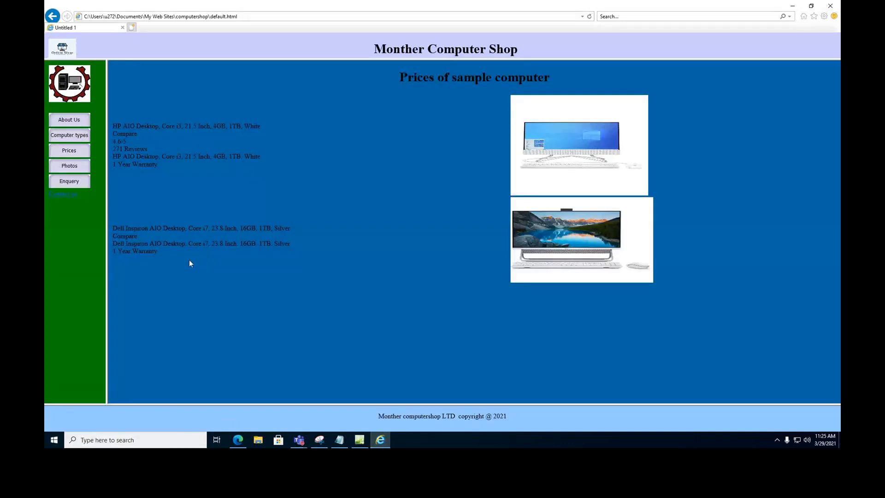
{"action": "left_click", "coordinate": [72, 166]}
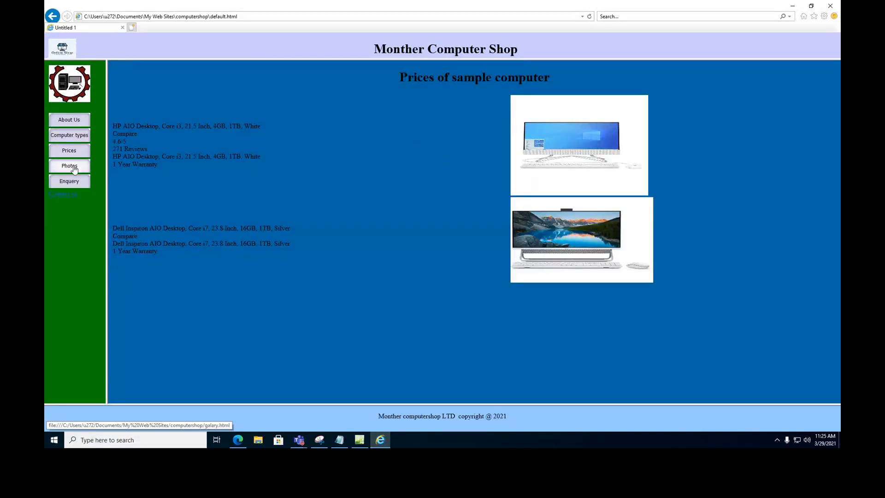
{"action": "scroll", "coordinate": [427, 207], "scroll_direction": "down", "scroll_amount": 1}
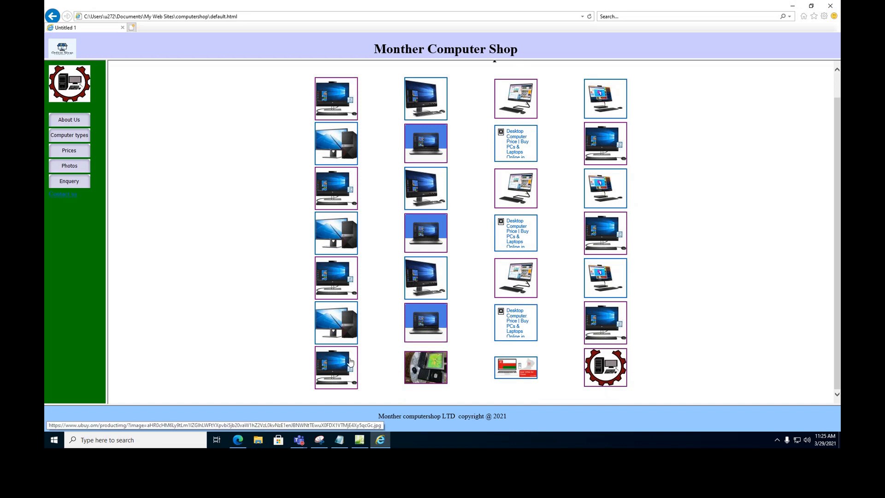
{"action": "left_click", "coordinate": [417, 332]}
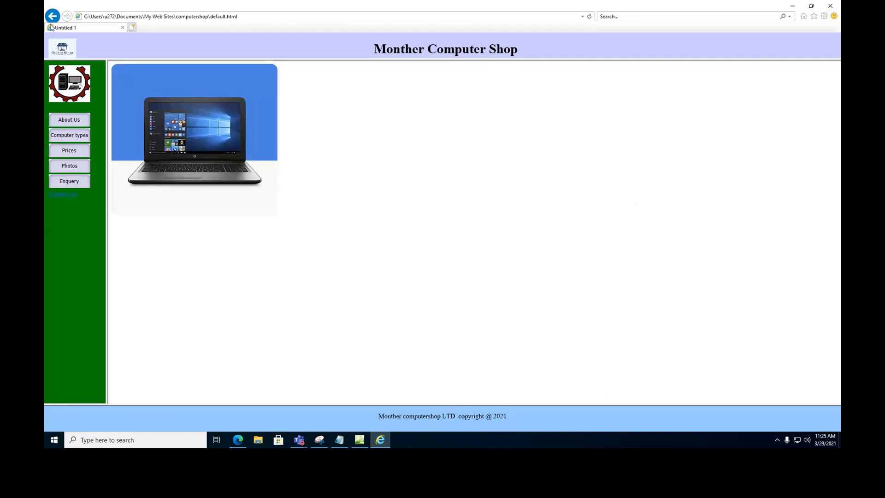
{"action": "left_click", "coordinate": [67, 166]}
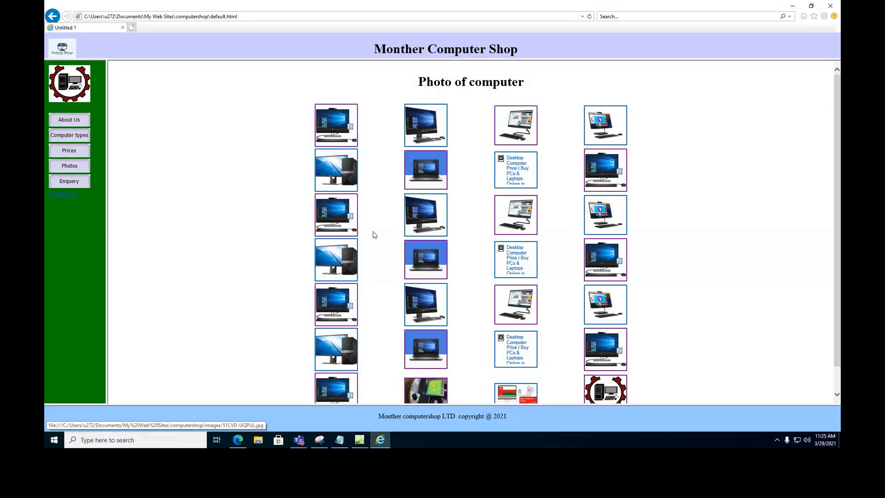
{"action": "scroll", "coordinate": [373, 232], "scroll_direction": "down", "scroll_amount": 1}
{"action": "left_click", "coordinate": [76, 183]}
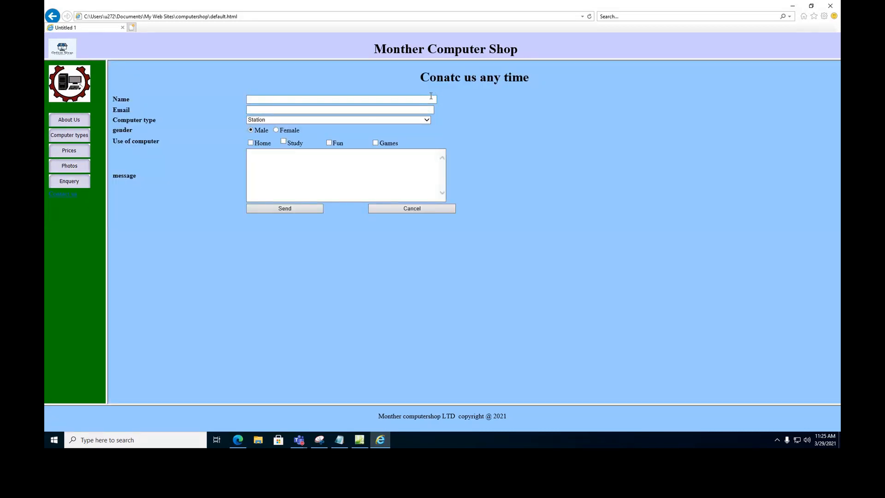
Submit a test enquiry with a name, an e-mail, Personal type, Home/Study/Games uses and a sample message.
{"action": "left_click", "coordinate": [380, 100]}
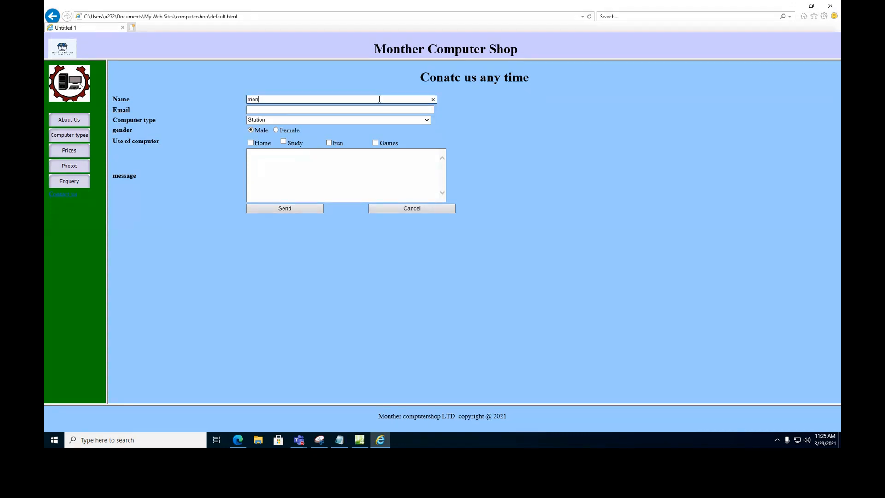
{"action": "left_click", "coordinate": [404, 111]}
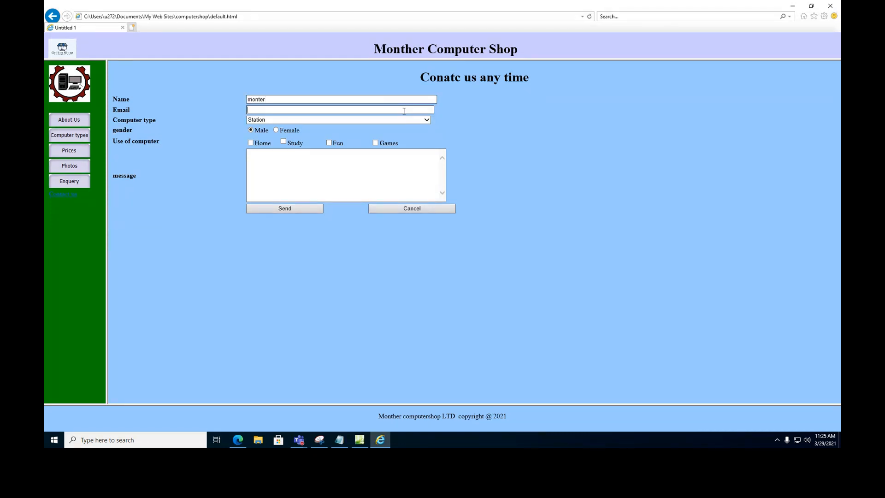
{"action": "type", "text": "23232"}
{"action": "left_click", "coordinate": [339, 120]}
{"action": "left_click", "coordinate": [297, 132]}
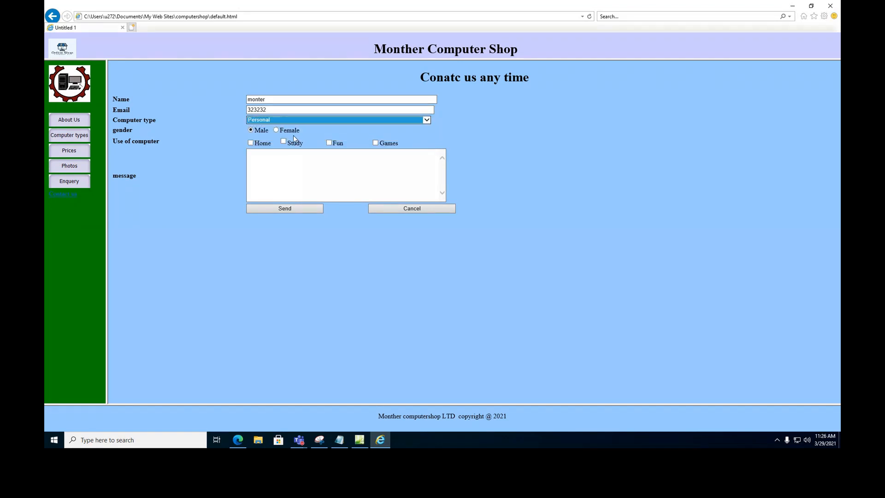
{"action": "left_click", "coordinate": [251, 143]}
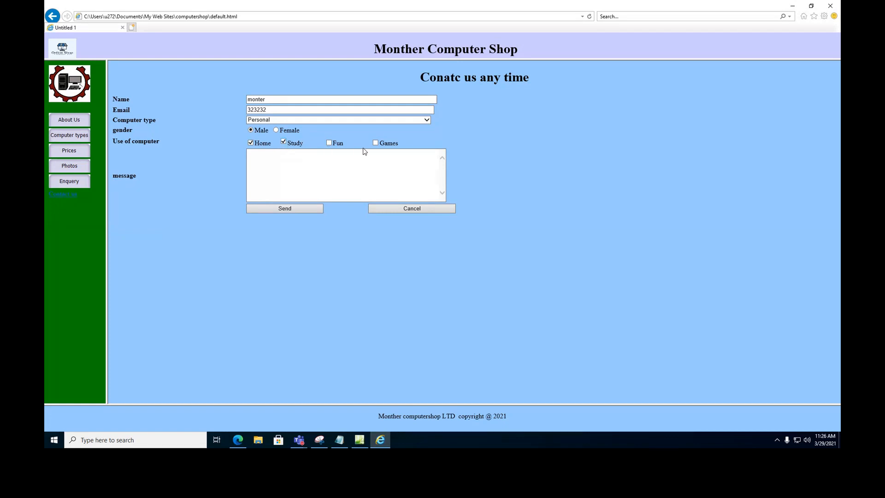
{"action": "left_click", "coordinate": [378, 144]}
{"action": "left_click", "coordinate": [354, 172]}
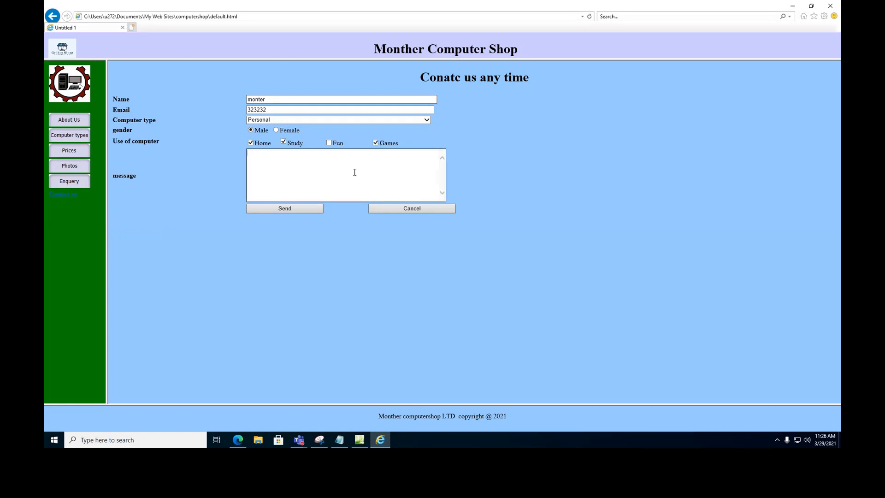
{"action": "type", "text": "ewewewewewewewe"}
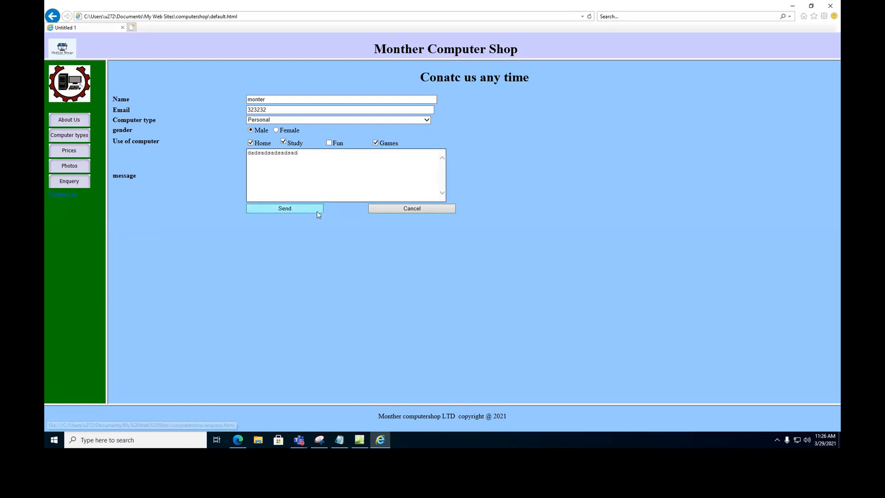
{"action": "left_click", "coordinate": [307, 209]}
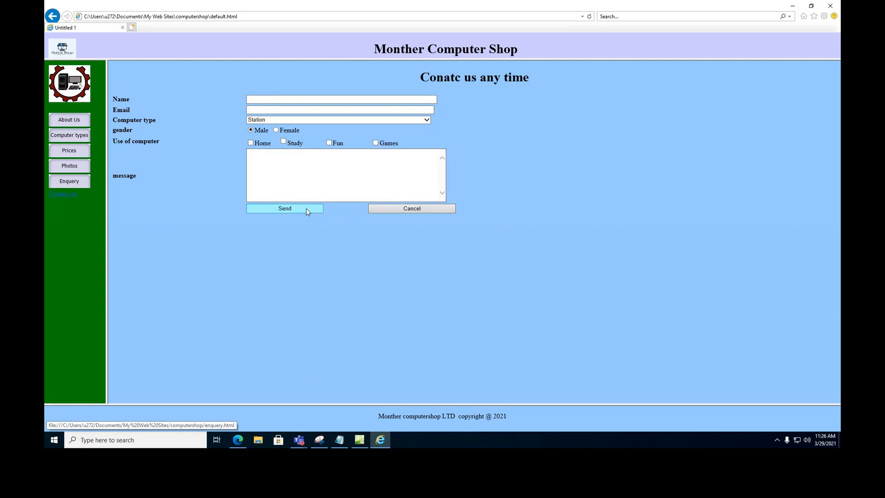
{"action": "left_click", "coordinate": [68, 196]}
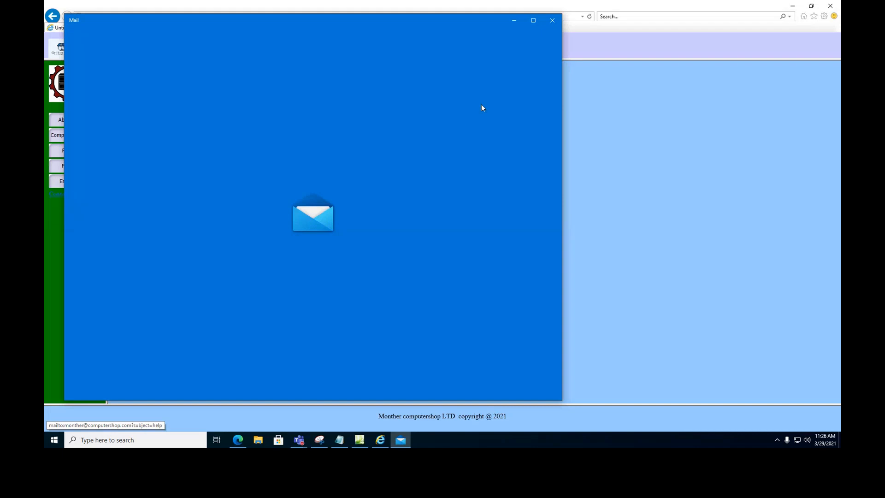
{"action": "left_click", "coordinate": [552, 21]}
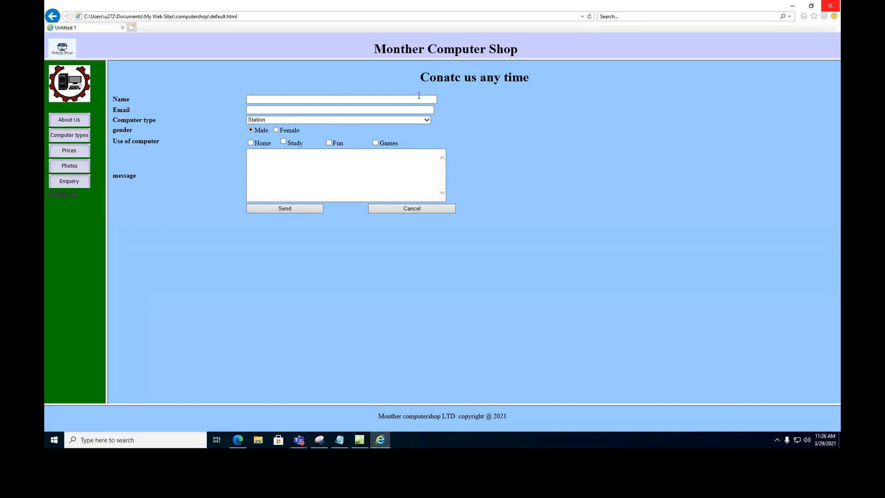
{"action": "left_click", "coordinate": [828, 8]}
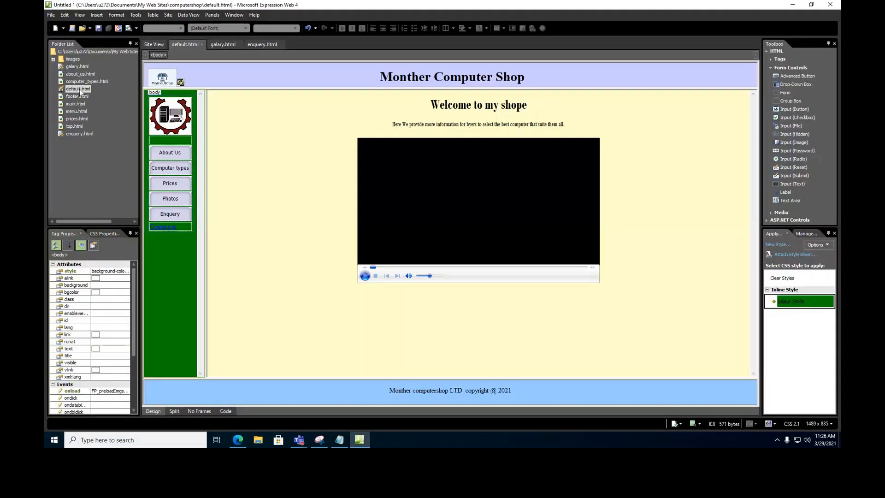
Expand the images folder in the Folder List to view its pictures, then collapse it.
{"action": "left_click", "coordinate": [71, 59]}
{"action": "left_click", "coordinate": [53, 59]}
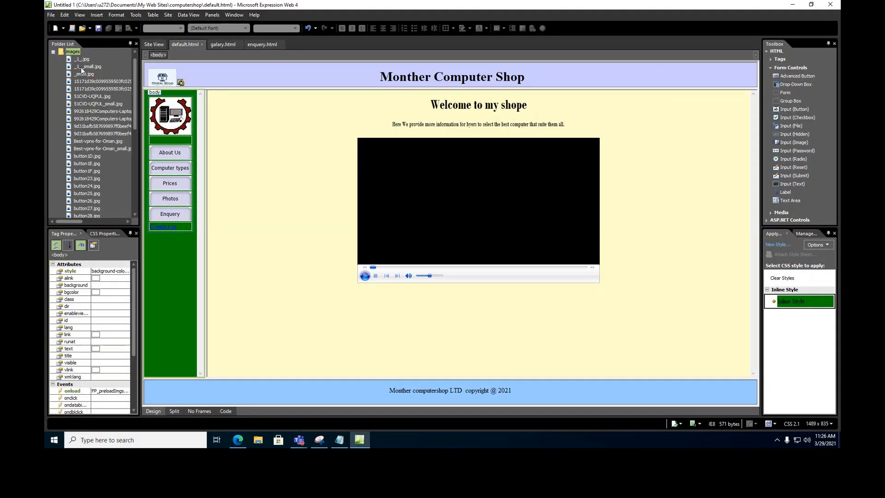
{"action": "mouse_move", "coordinate": [136, 82]}
{"action": "left_mouse_down"}
{"action": "mouse_move", "coordinate": [135, 199]}
{"action": "mouse_move", "coordinate": [134, 98]}
{"action": "left_mouse_up"}
{"action": "left_click", "coordinate": [53, 52]}
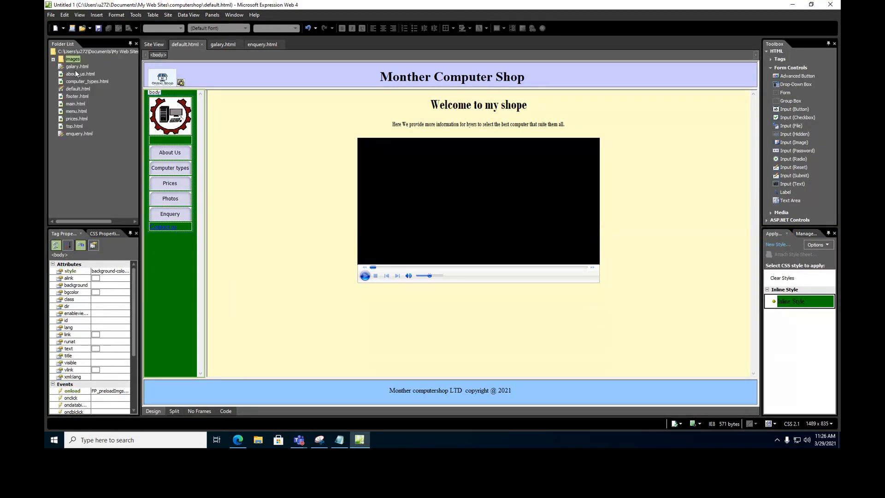